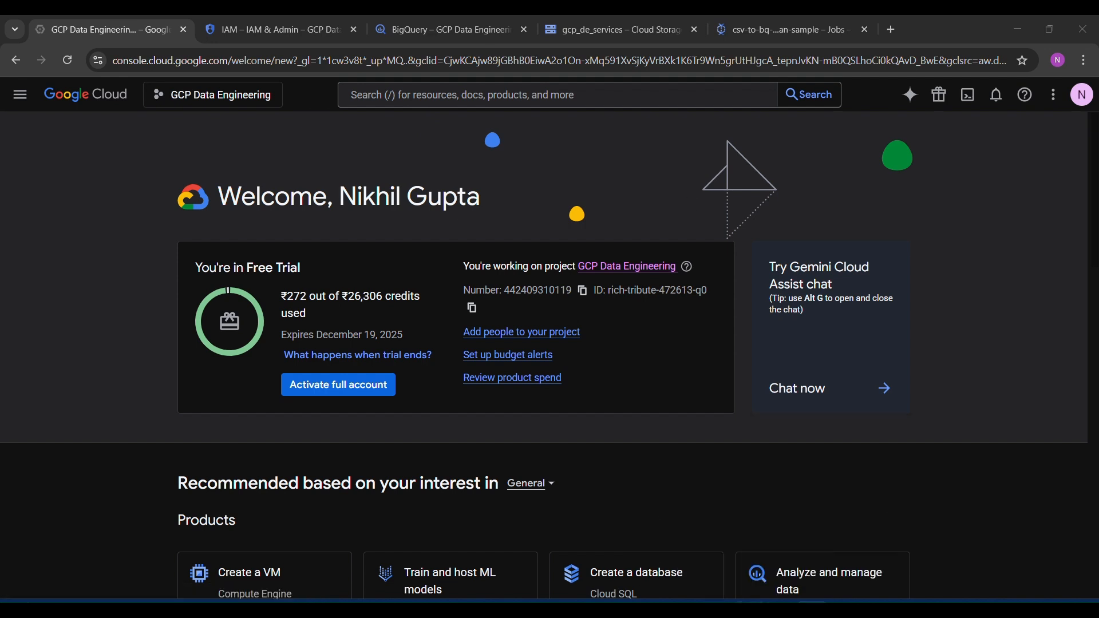
Step: Switch to Notepad and review the Pipeline 3 flow from the local folder through the GCS bucket and Cloud Dataflow to the BigQuery table
{"action": "key", "text": "alt+Tab"}
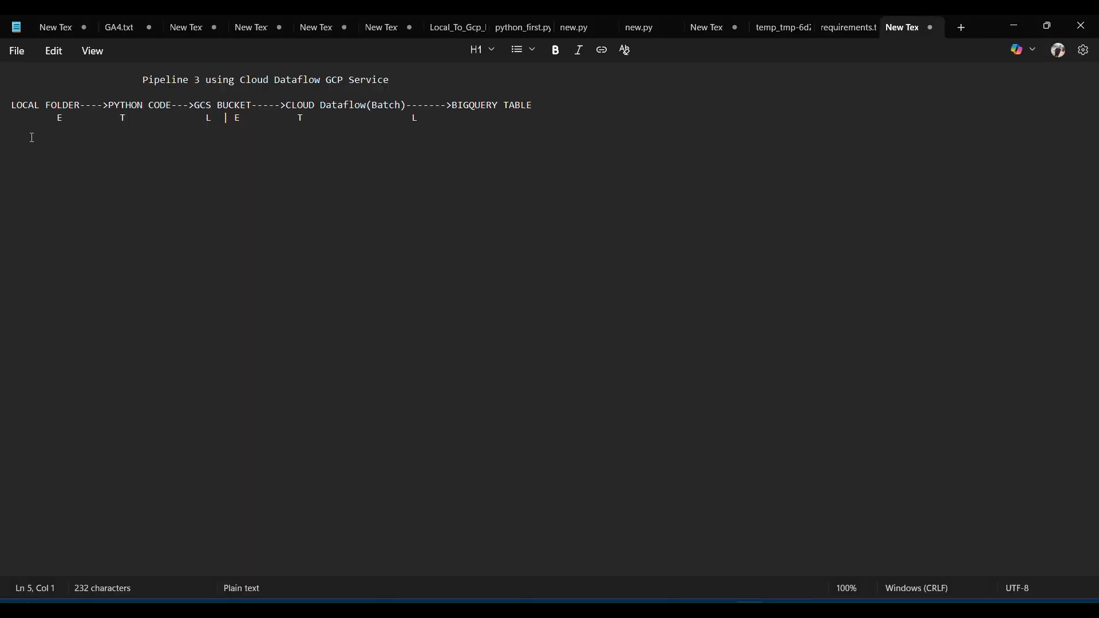
{"action": "left_click", "coordinate": [407, 106]}
{"action": "left_click_drag", "start_coordinate": [406, 106], "coordinate": [286, 110]}
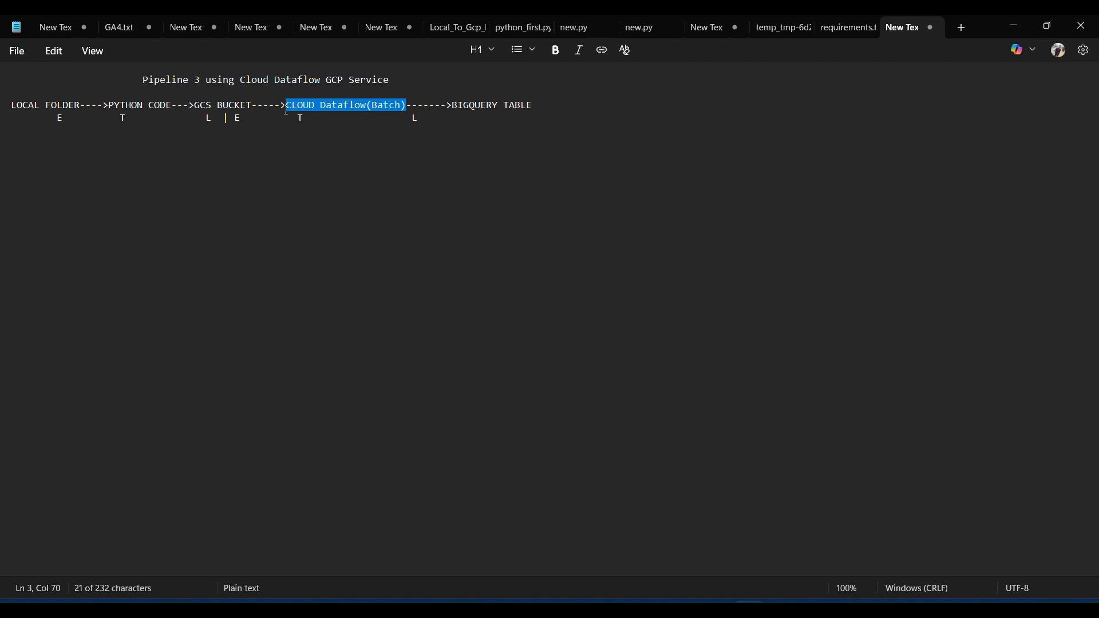
{"action": "left_click", "coordinate": [376, 120]}
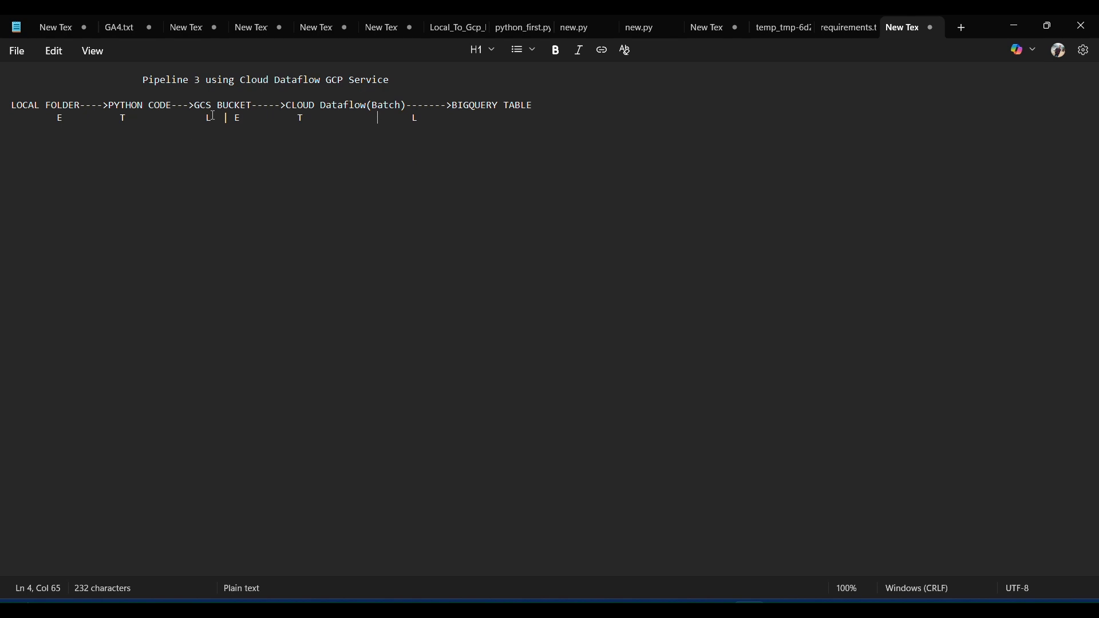
{"action": "left_click_drag", "start_coordinate": [252, 105], "coordinate": [2, 102]}
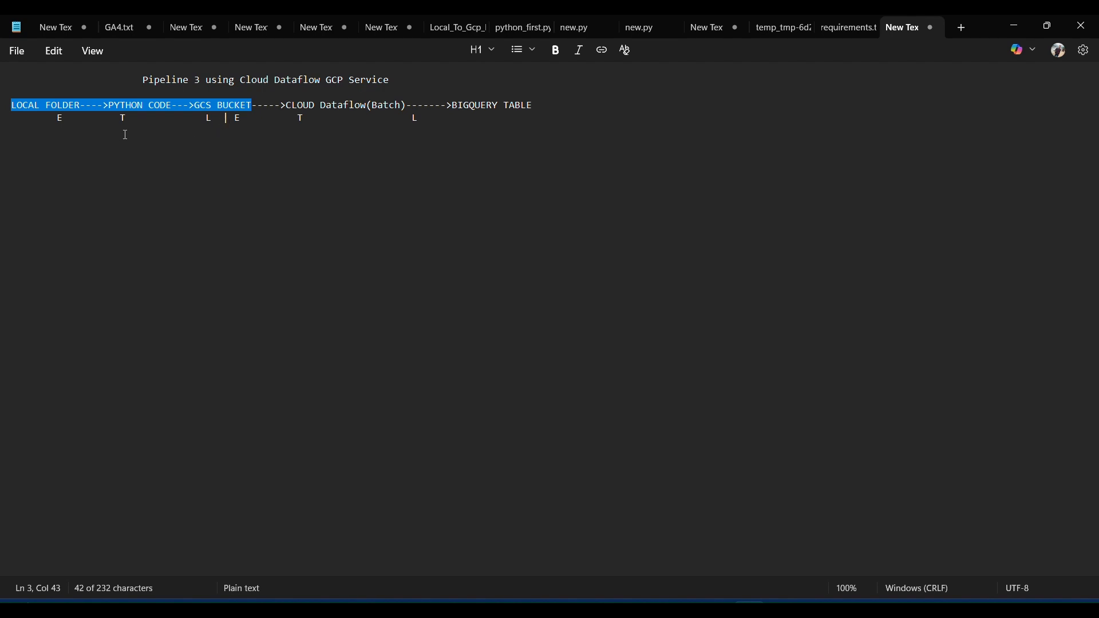
{"action": "key", "text": "ctrl+End"}
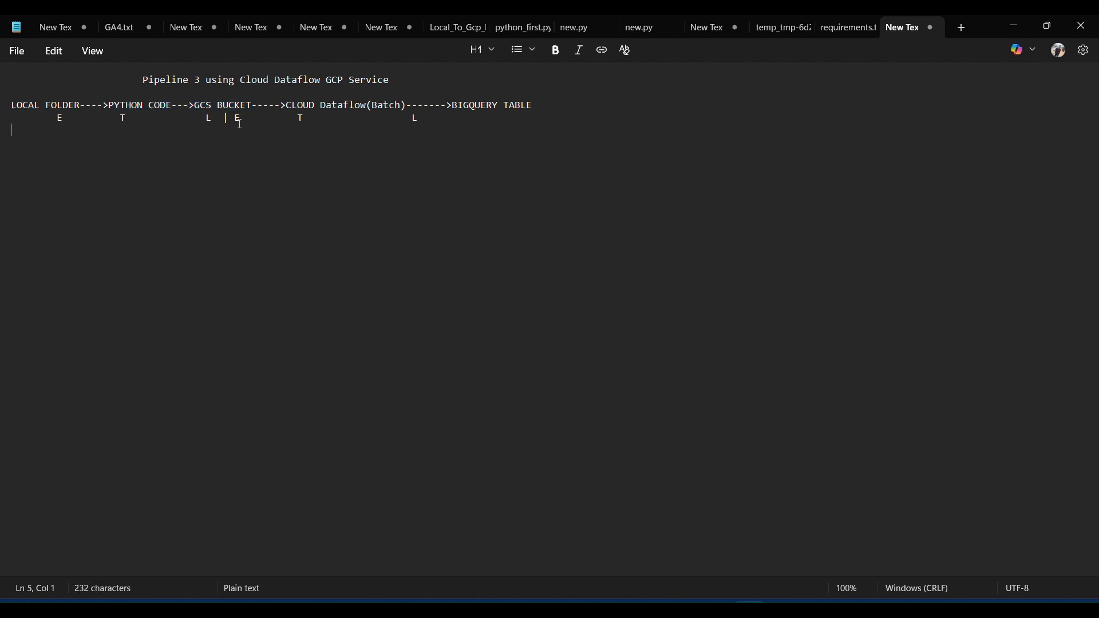
{"action": "left_click_drag", "start_coordinate": [255, 107], "coordinate": [11, 104]}
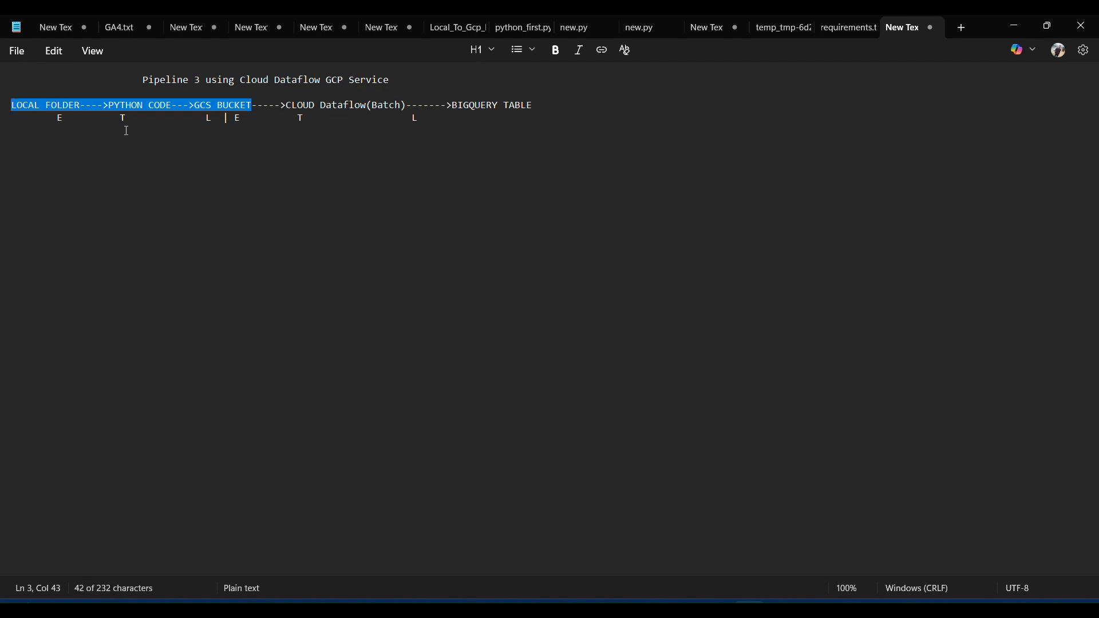
{"action": "left_click", "coordinate": [126, 131]}
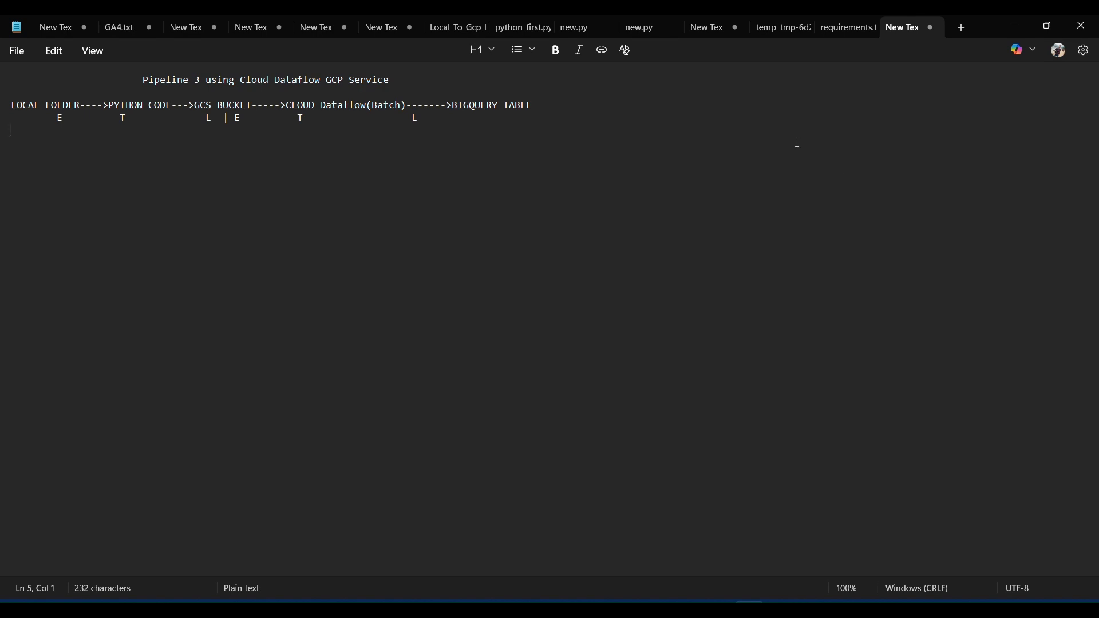
Step: Switch back to the Google Cloud console and review the IAM principals and their roles in the GCP Data Engineering project
{"action": "left_click", "coordinate": [1015, 25]}
{"action": "left_click", "coordinate": [473, 104]}
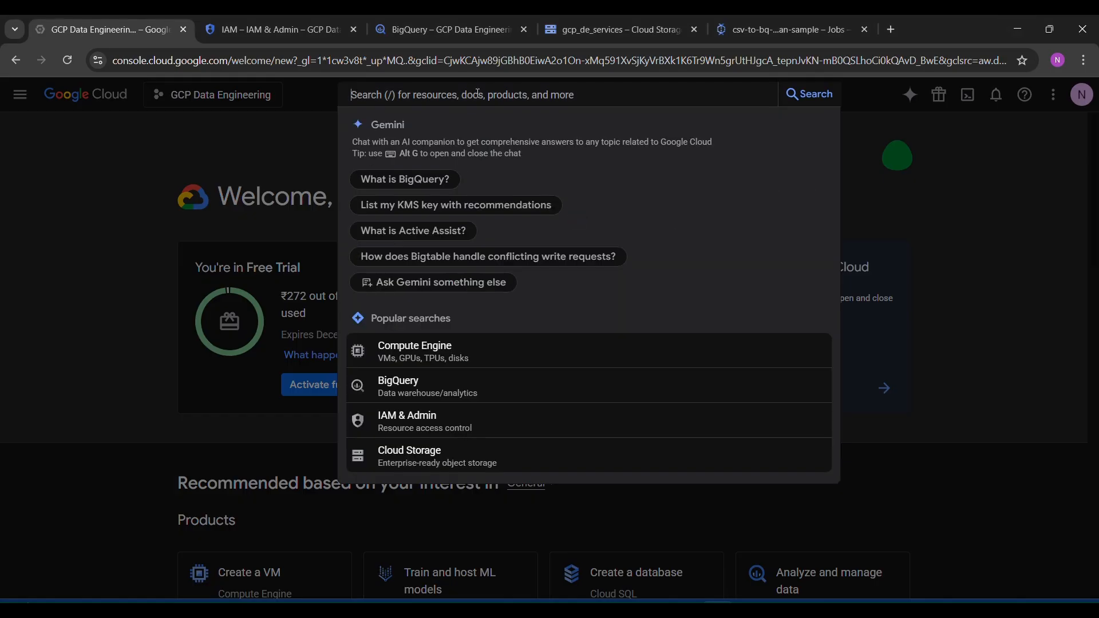
{"action": "left_click", "coordinate": [309, 143]}
{"action": "left_click", "coordinate": [279, 17]}
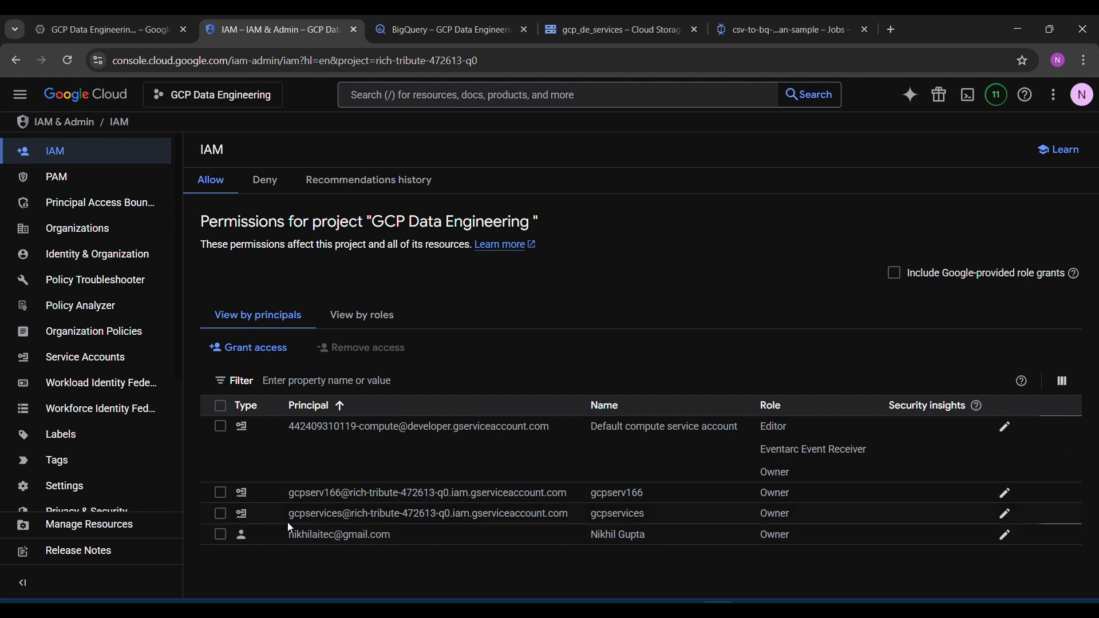
{"action": "left_click", "coordinate": [221, 515]}
{"action": "left_click", "coordinate": [222, 517]}
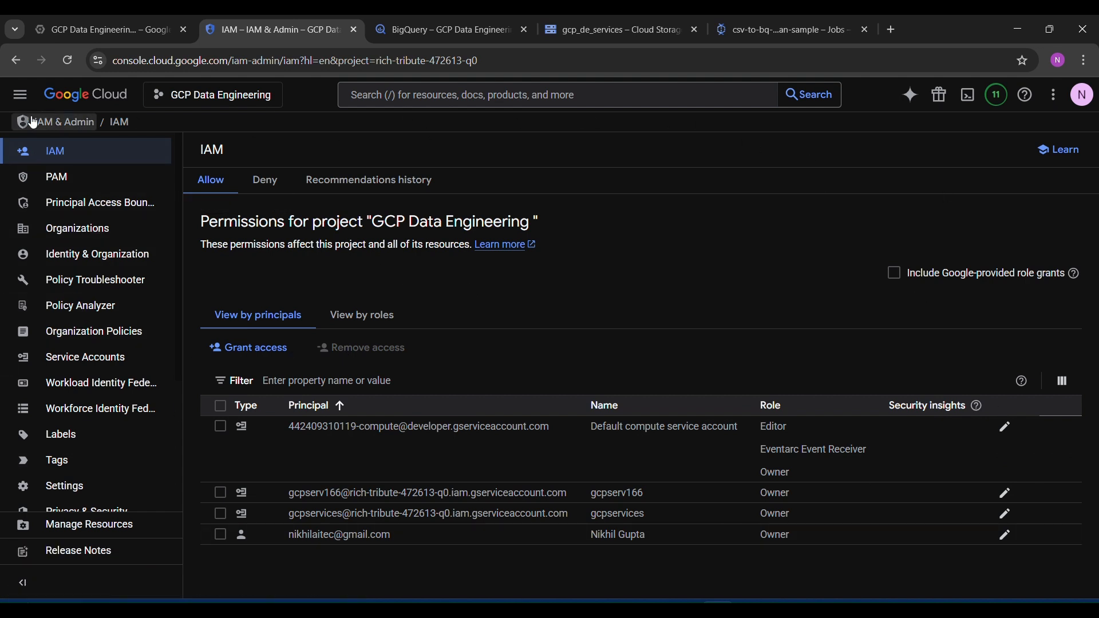
Step: Create a service account named yfgfgyfhfy in the GCP Data Engineering project, leaving its description empty
{"action": "left_click", "coordinate": [107, 359]}
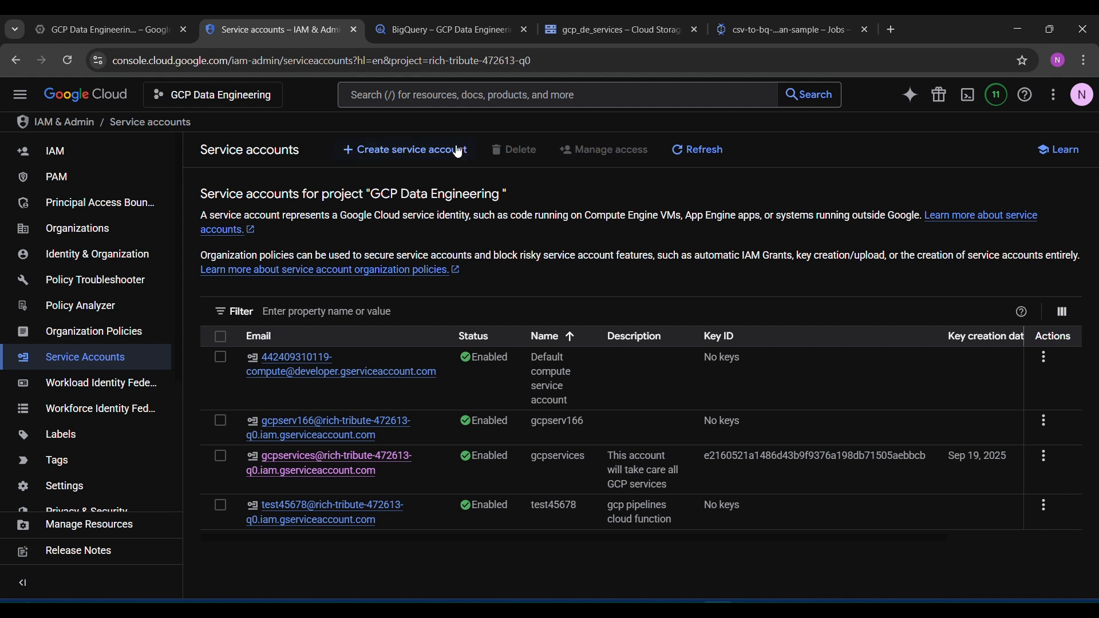
{"action": "left_click", "coordinate": [438, 150]}
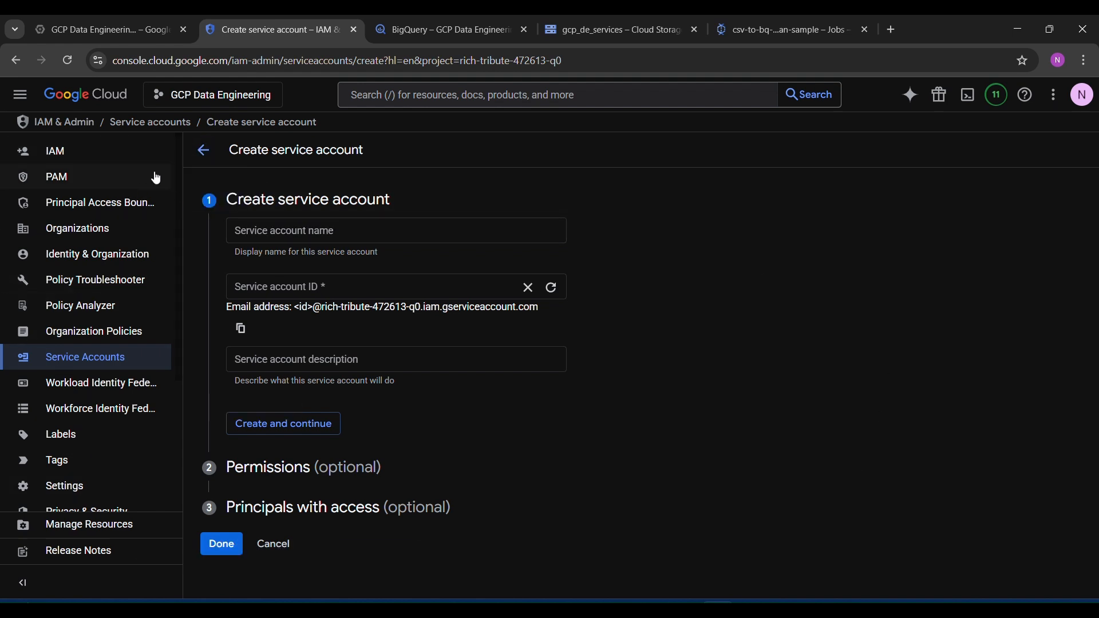
{"action": "left_click", "coordinate": [409, 233]}
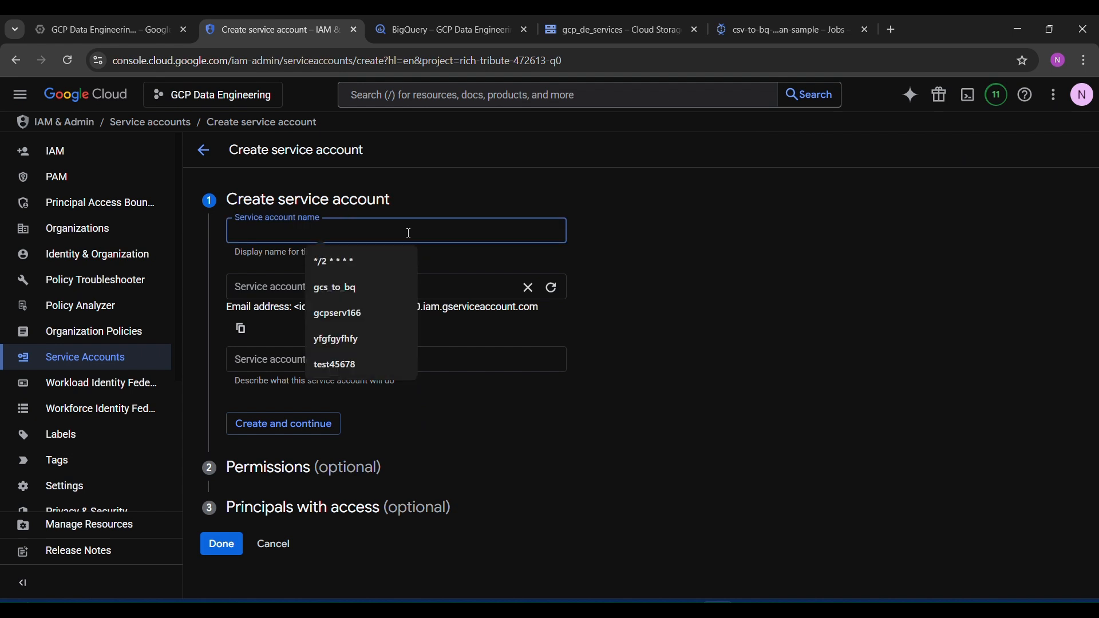
{"action": "left_click", "coordinate": [376, 348]}
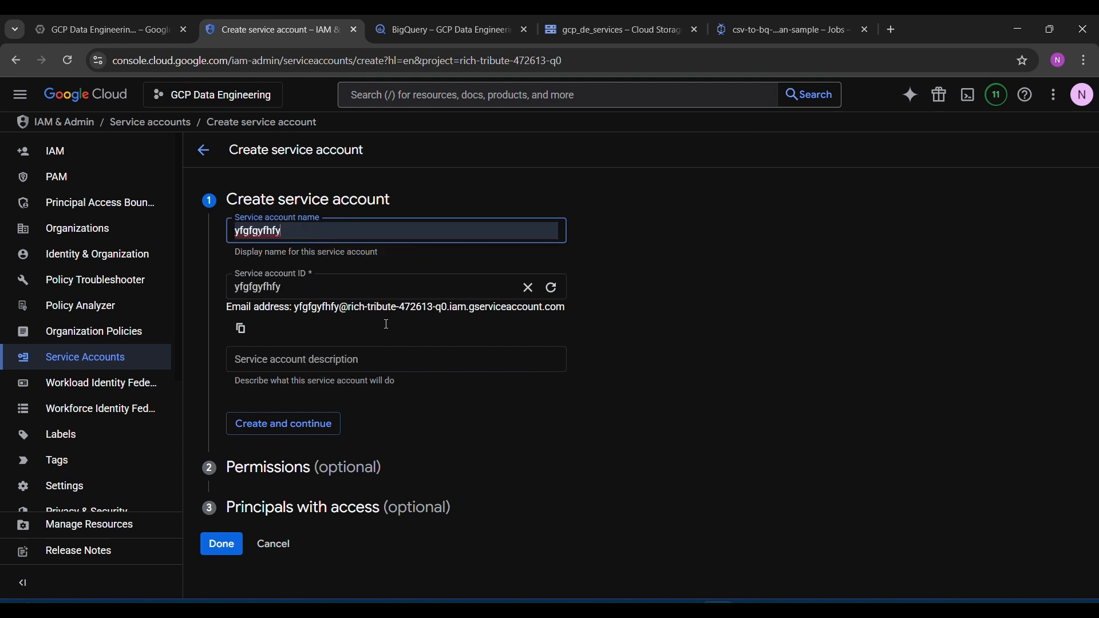
{"action": "left_click", "coordinate": [599, 425]}
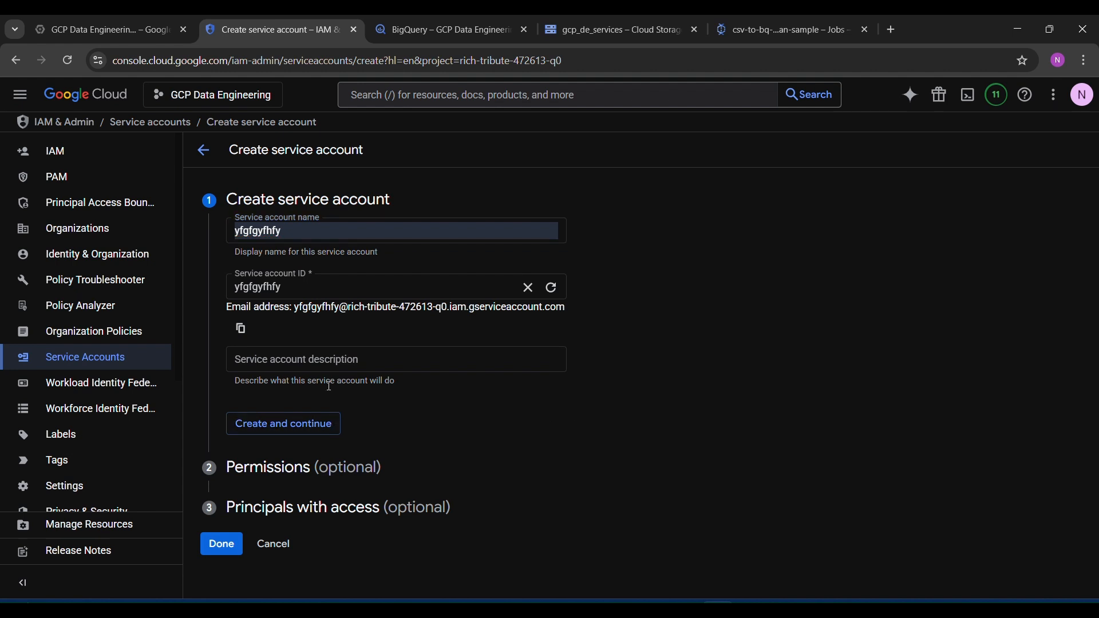
{"action": "left_click", "coordinate": [335, 364]}
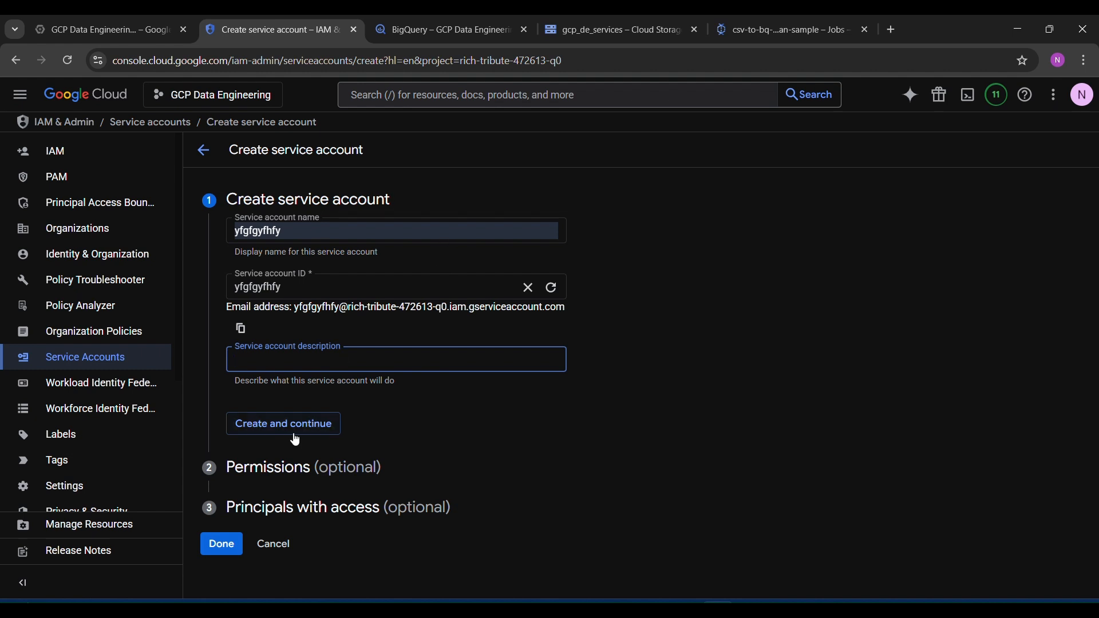
{"action": "left_click", "coordinate": [339, 468]}
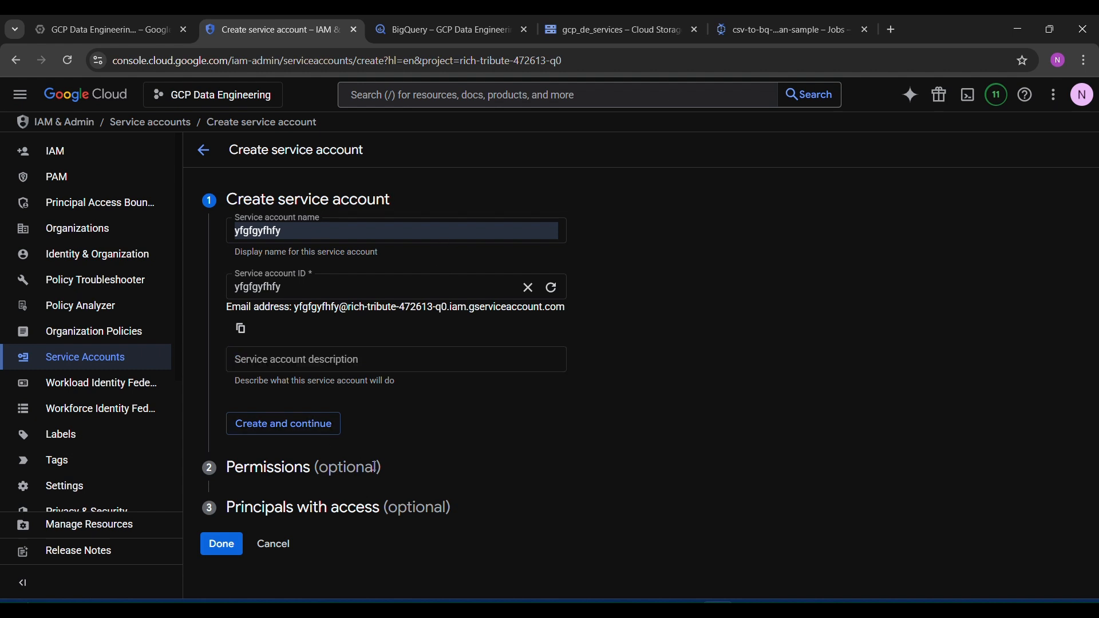
{"action": "left_click", "coordinate": [294, 426]}
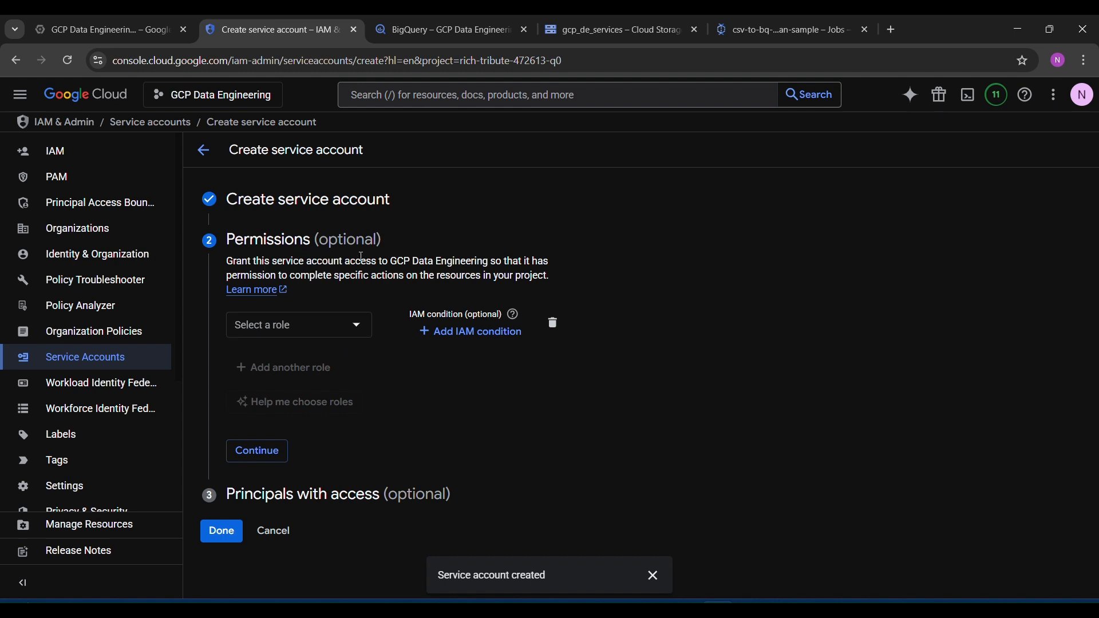
Step: Choose the basic Owner role for the new service account, and cancel the permissions assignment
{"action": "left_click", "coordinate": [295, 325]}
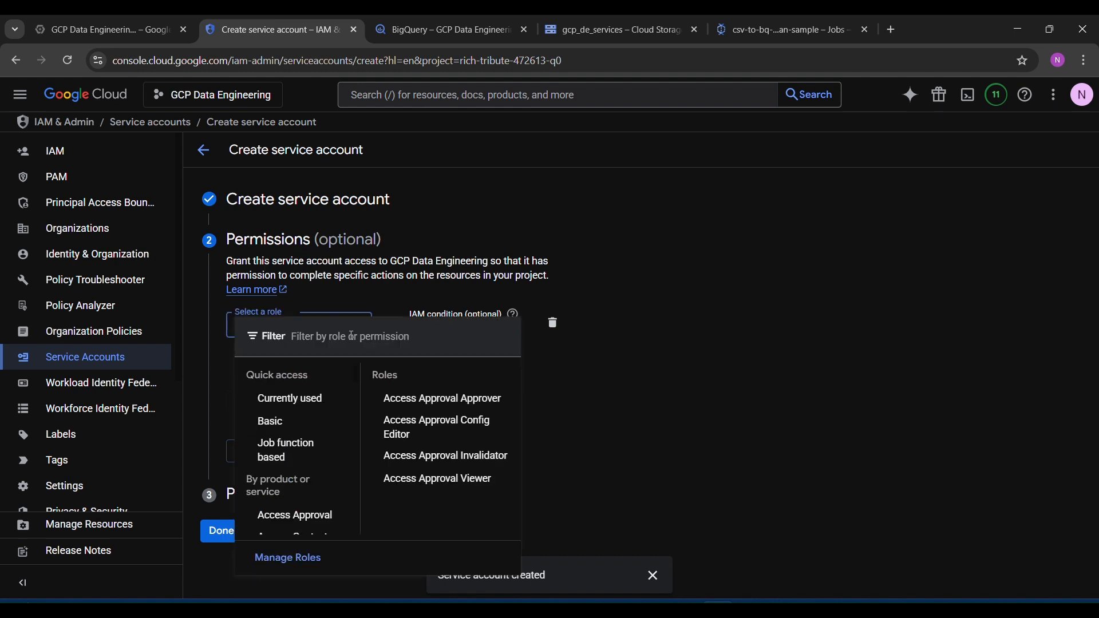
{"action": "mouse_move", "coordinate": [297, 464]}
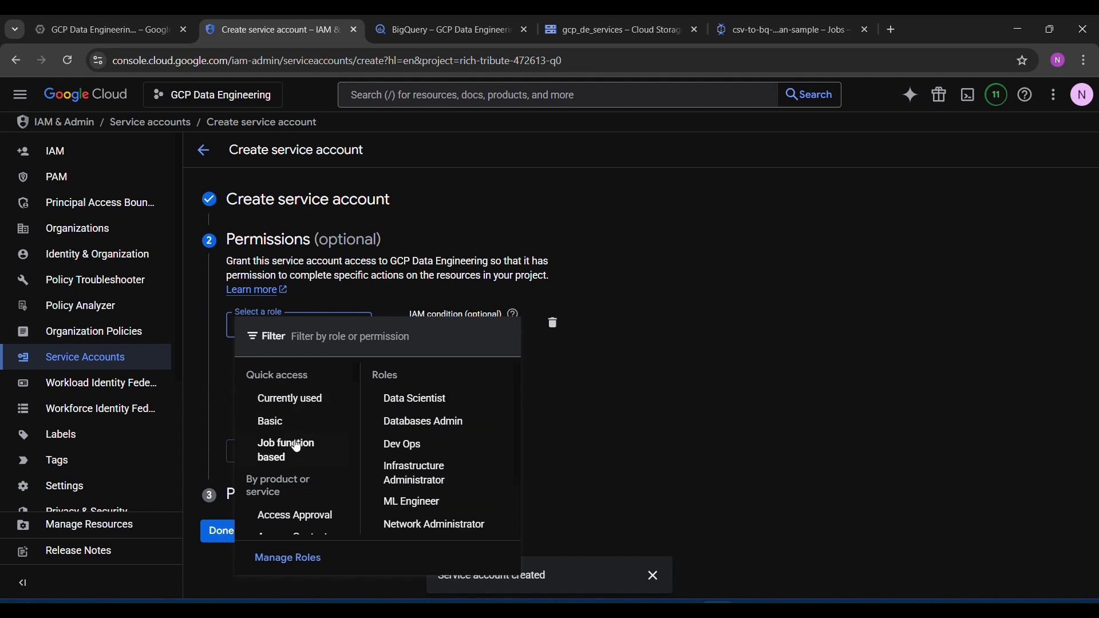
{"action": "mouse_move", "coordinate": [297, 425]}
{"action": "mouse_move", "coordinate": [394, 480]}
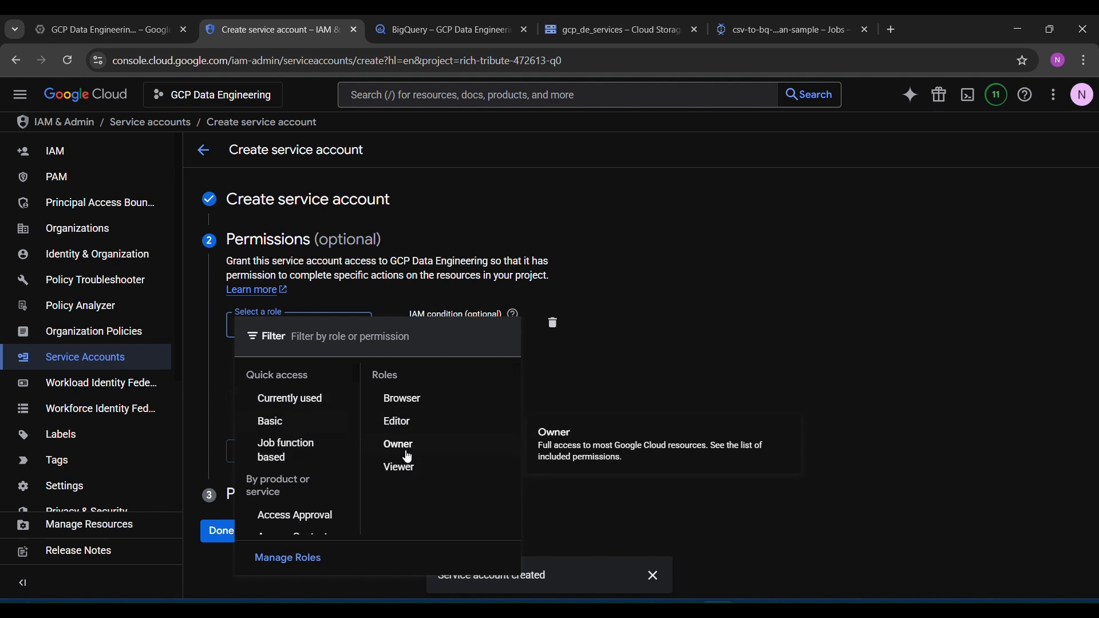
{"action": "mouse_move", "coordinate": [419, 420]}
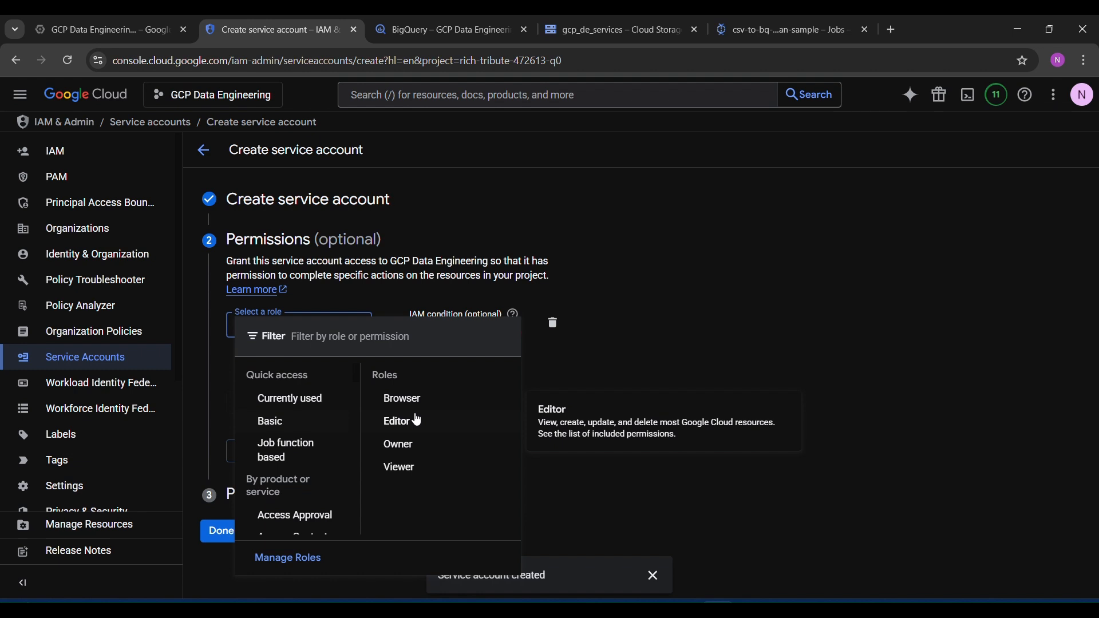
{"action": "mouse_move", "coordinate": [405, 450]}
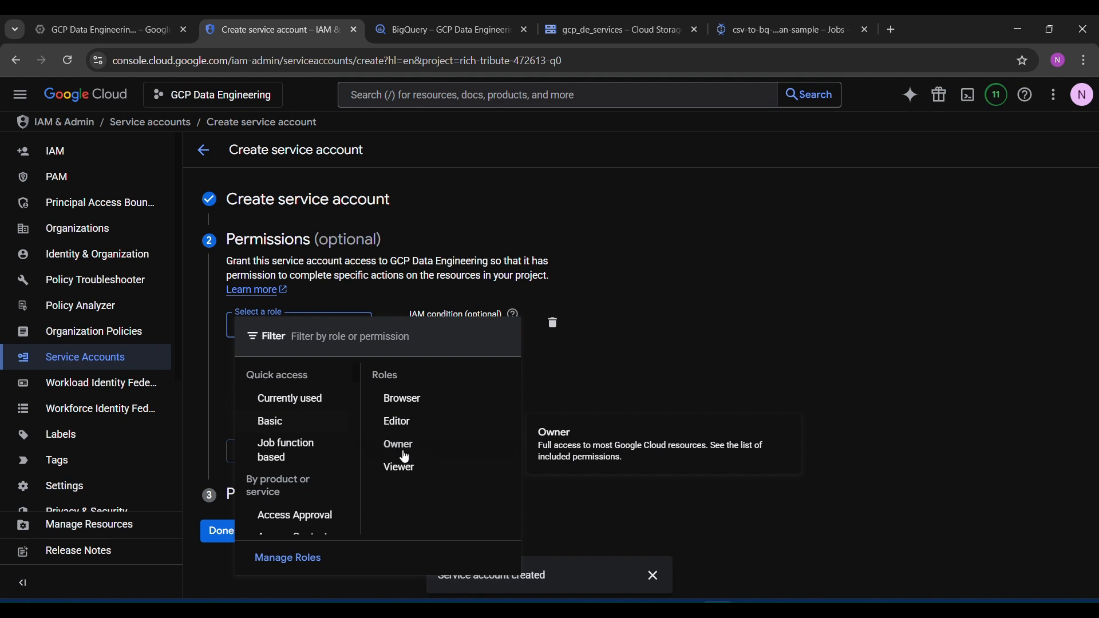
{"action": "left_click", "coordinate": [406, 453]}
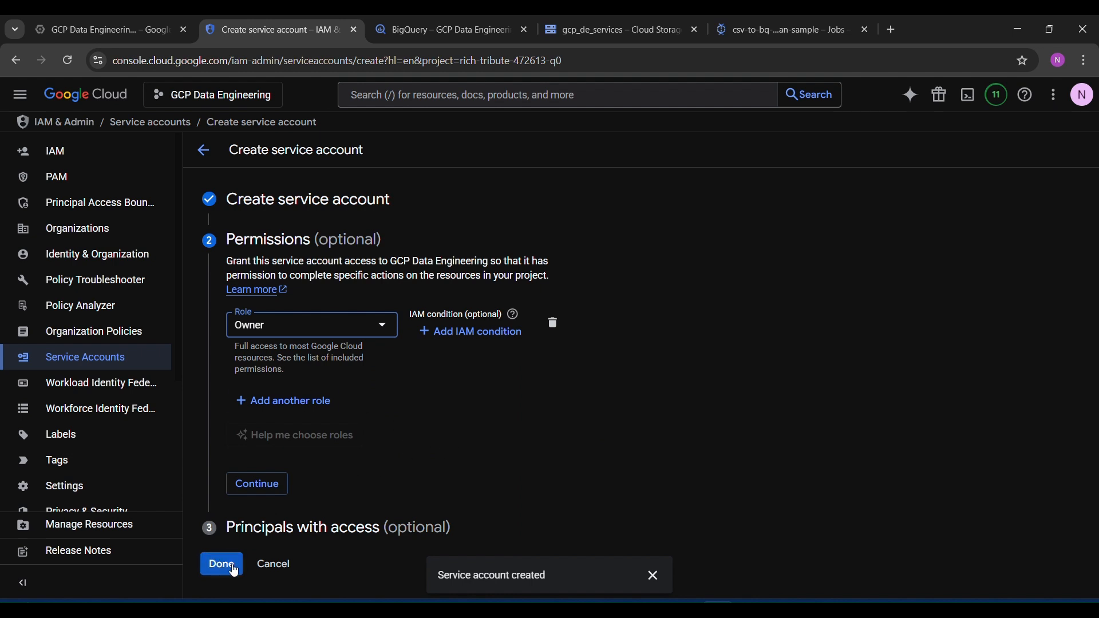
{"action": "left_click", "coordinate": [283, 565]}
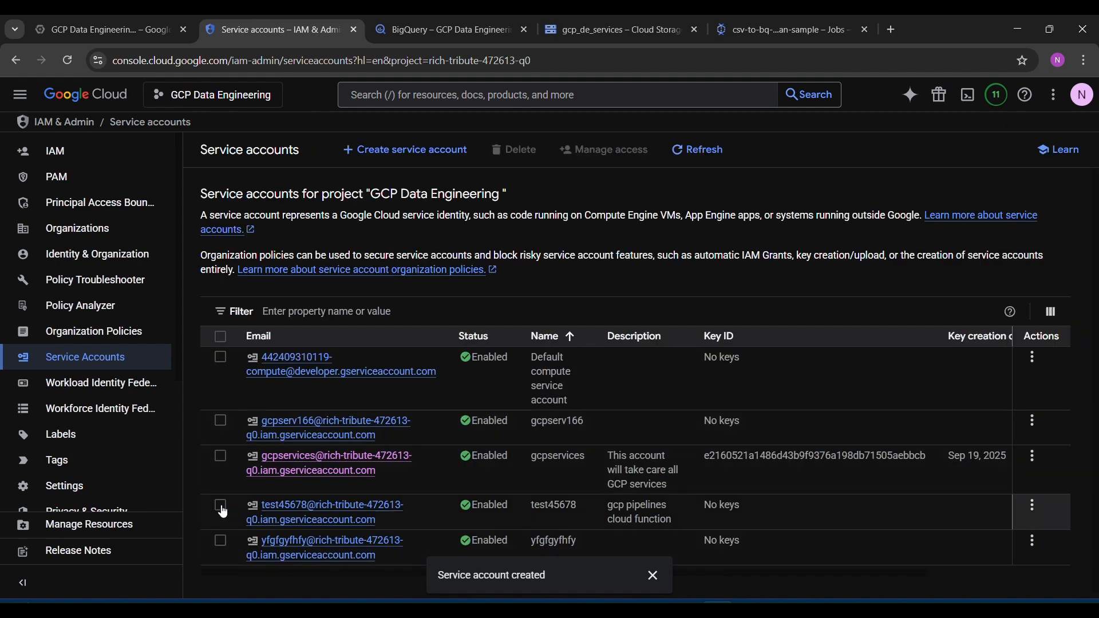
{"action": "scroll", "coordinate": [376, 525], "scroll_direction": "down", "scroll_amount": 1}
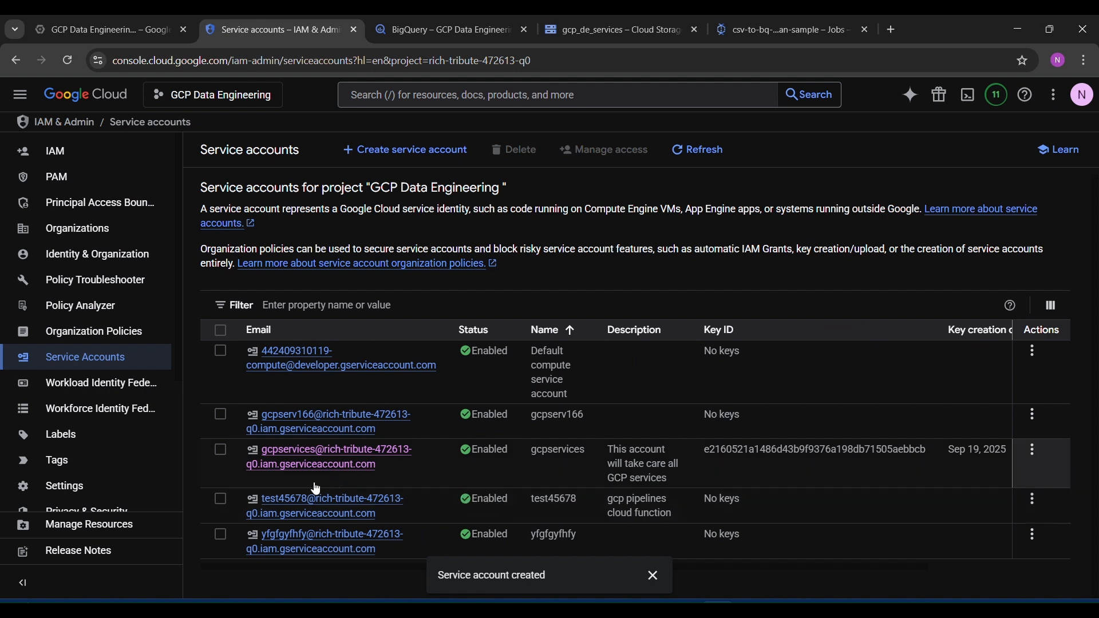
{"action": "left_click", "coordinate": [221, 451]}
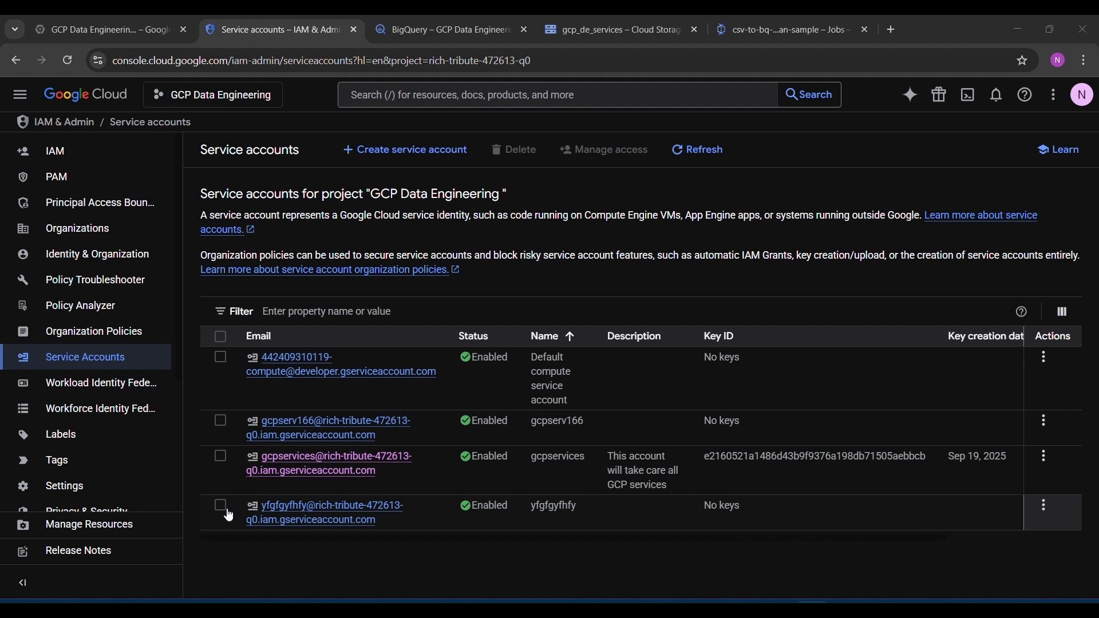
Step: Start creating a JSON private key for the yfgfgyfhfy service account, cancel it, and return to the service accounts list
{"action": "left_click", "coordinate": [1043, 506]}
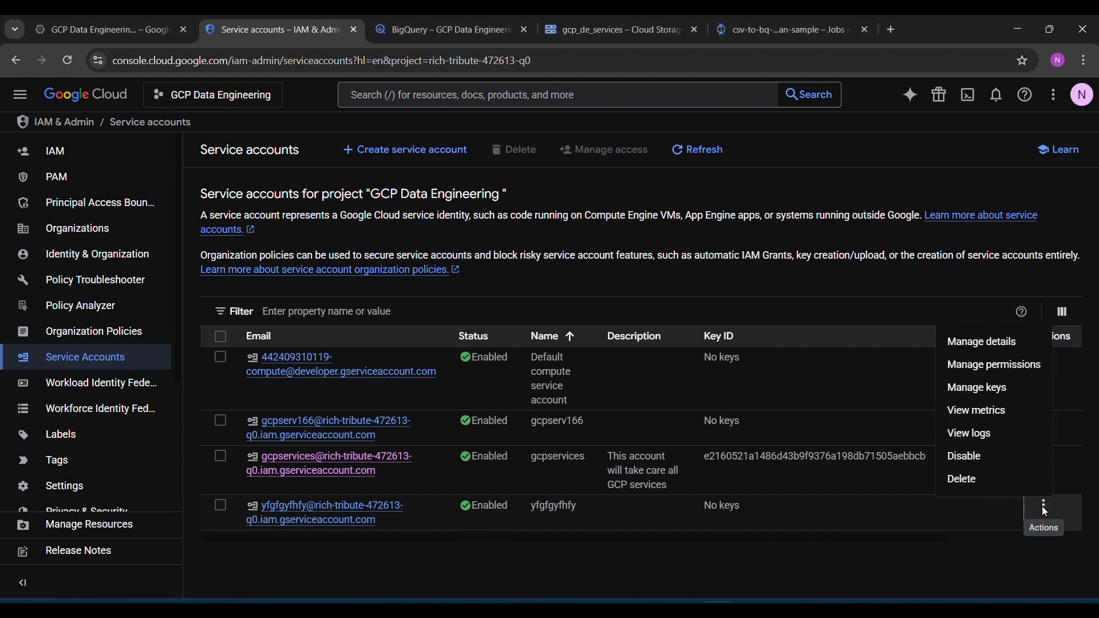
{"action": "left_click", "coordinate": [975, 389]}
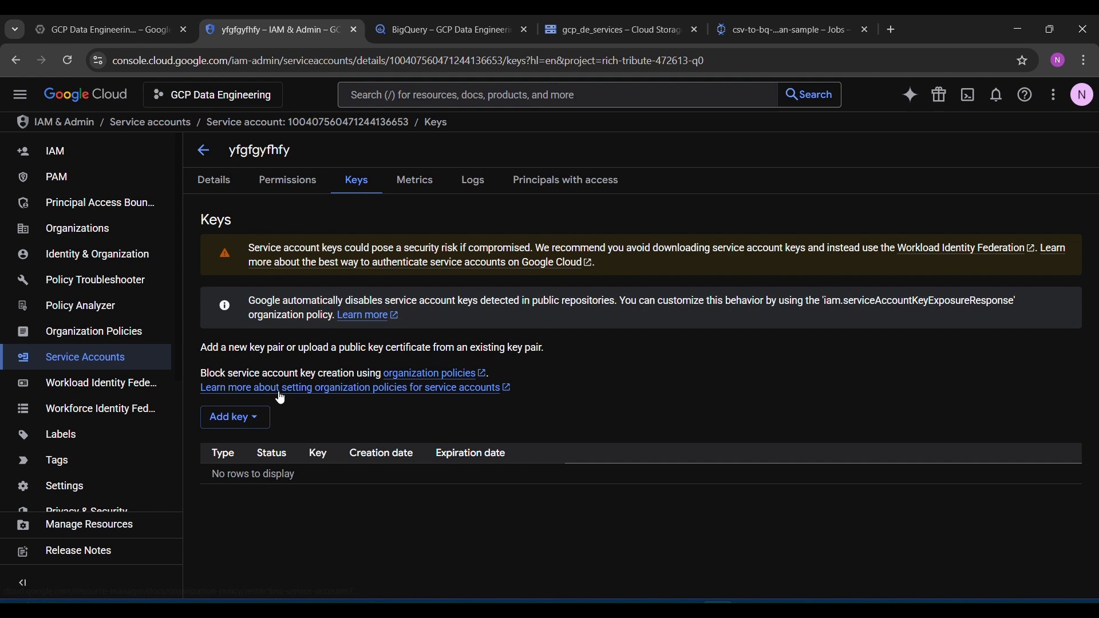
{"action": "left_click", "coordinate": [255, 420]}
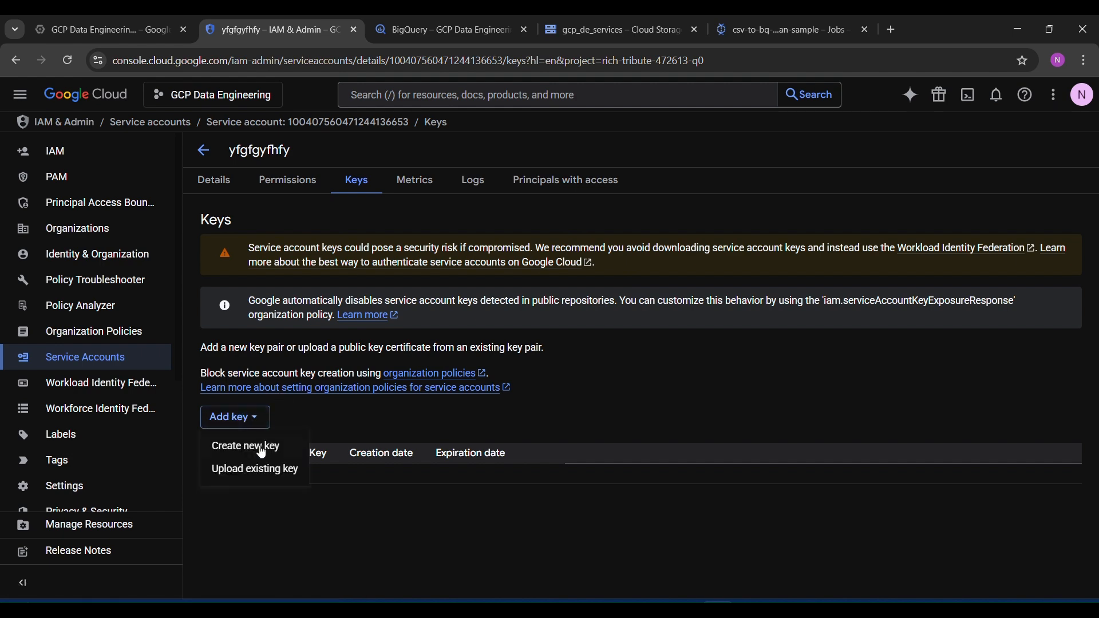
{"action": "left_click", "coordinate": [260, 446]}
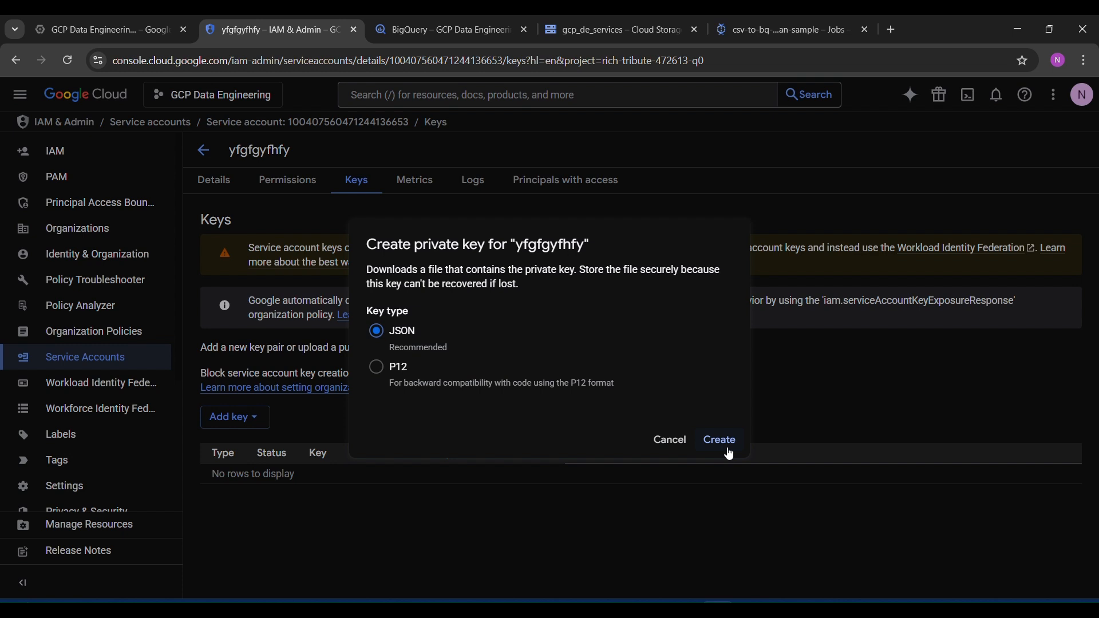
{"action": "left_click", "coordinate": [661, 443]}
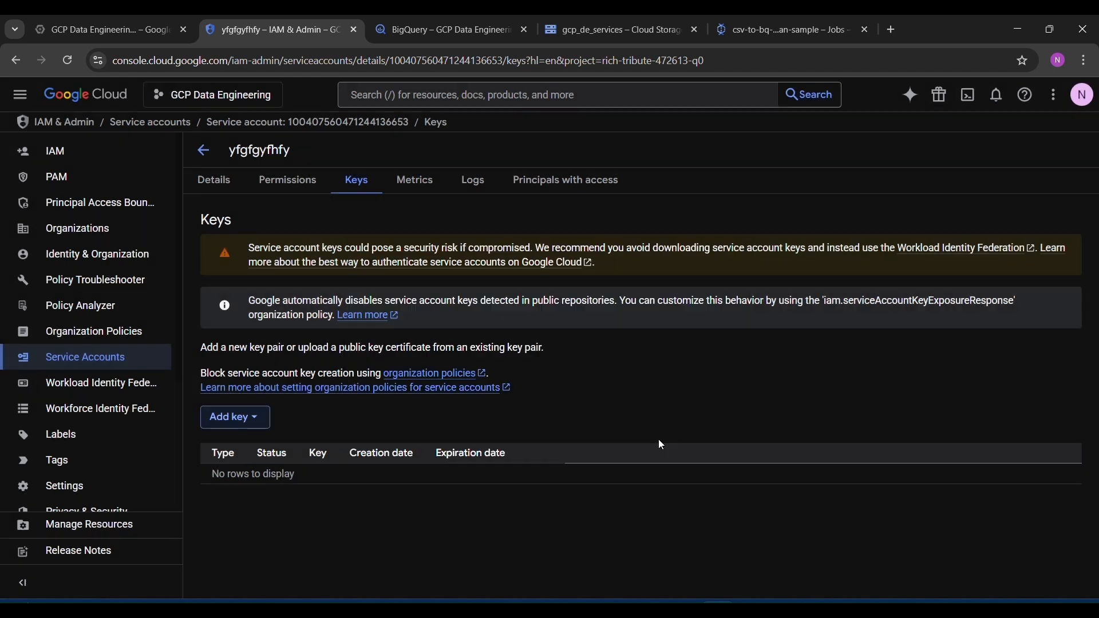
{"action": "left_click", "coordinate": [203, 150]}
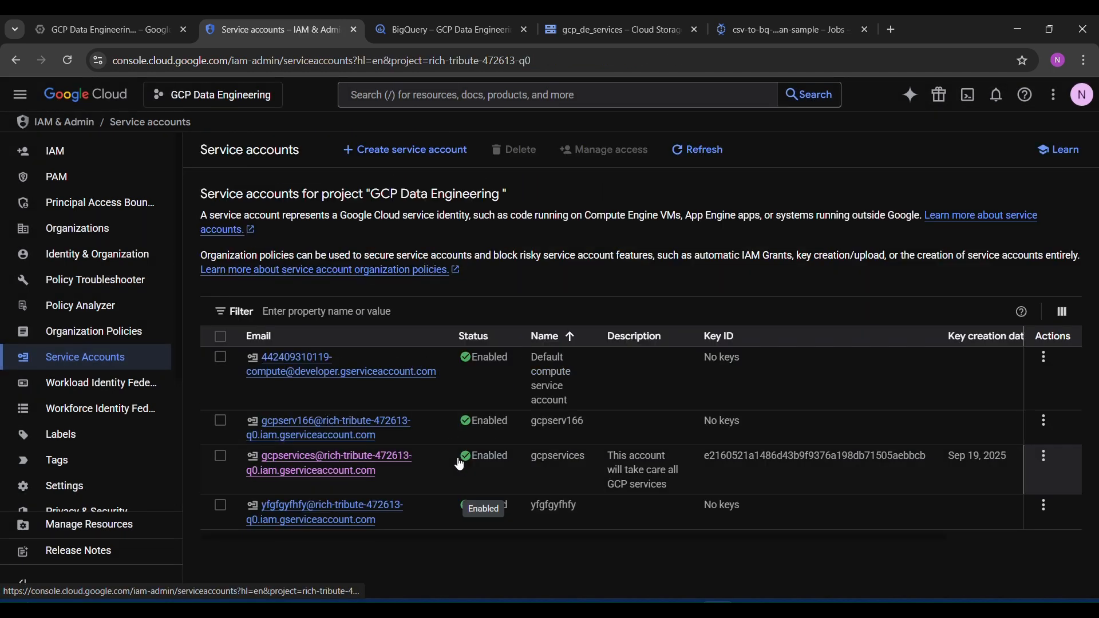
Step: Delete the yfgfgyfhfy service account from the GCP Data Engineering project
{"action": "left_click", "coordinate": [221, 506]}
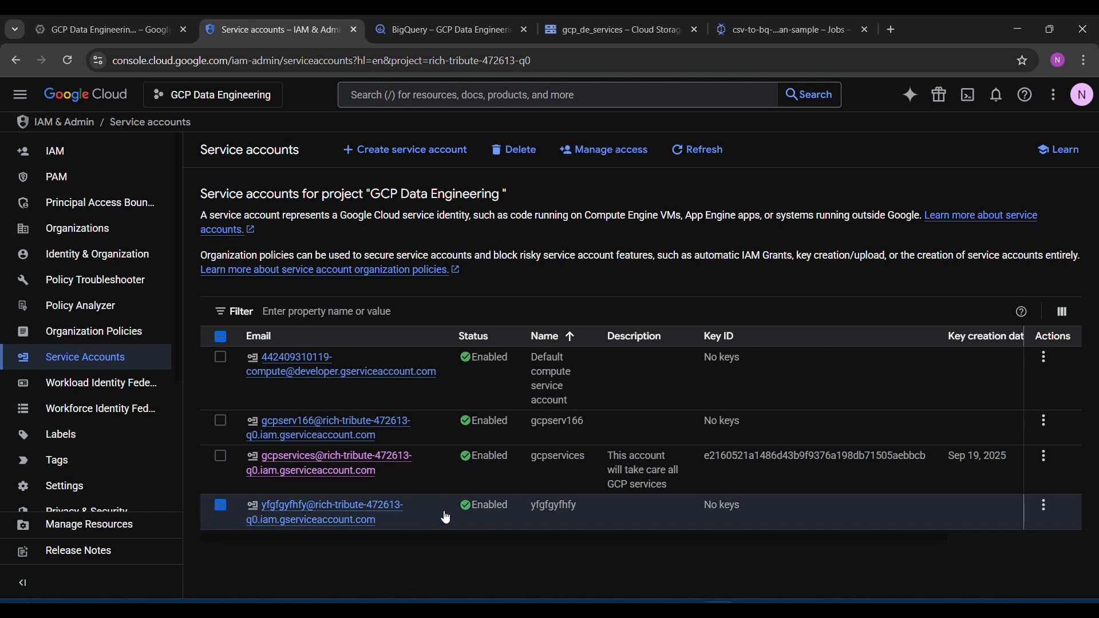
{"action": "left_click", "coordinate": [1045, 506]}
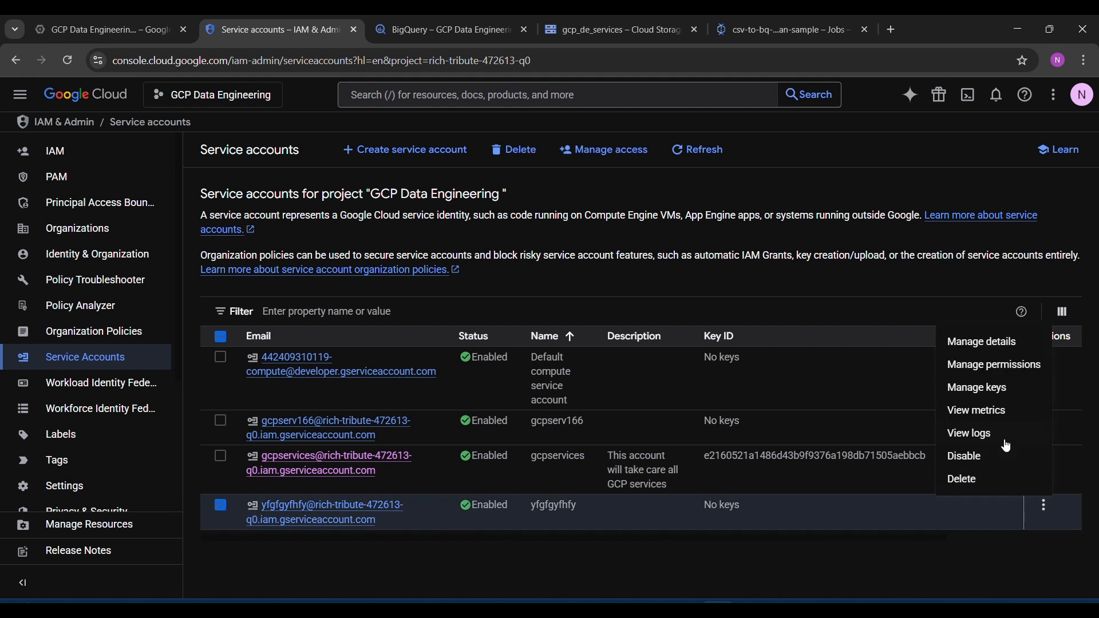
{"action": "left_click", "coordinate": [969, 480]}
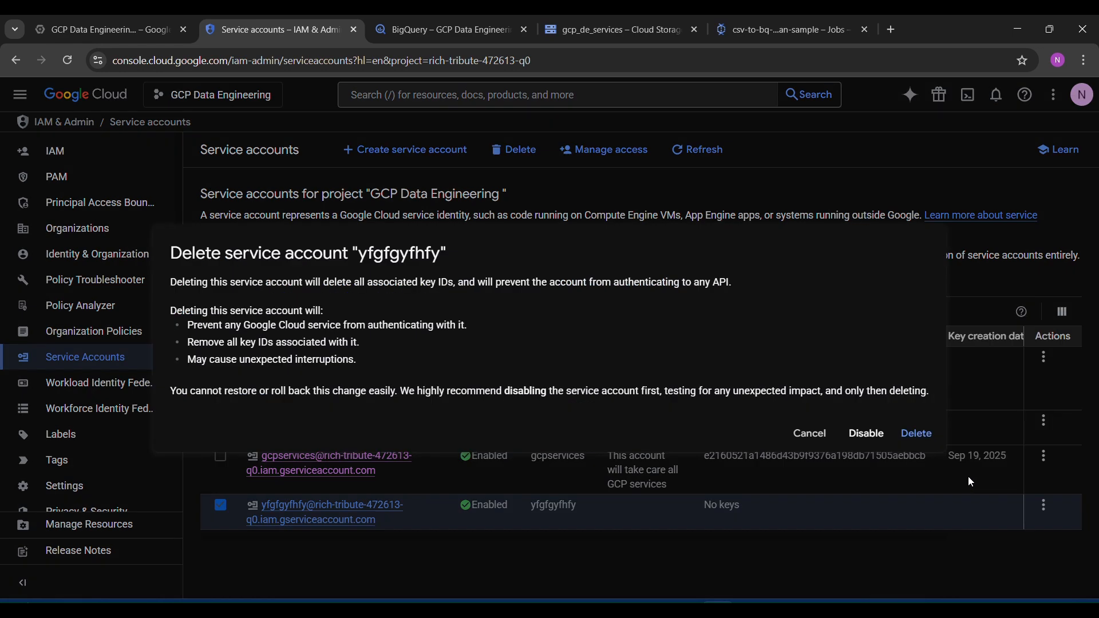
{"action": "left_click", "coordinate": [921, 440]}
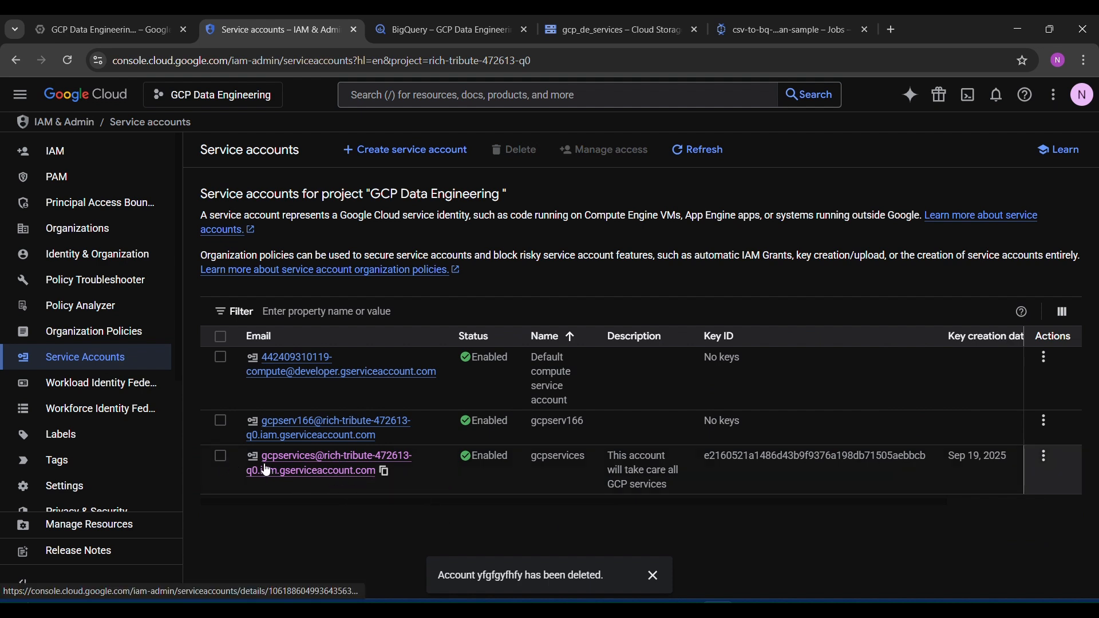
Step: Examine the gcpservices service account entry, highlighting its key ID
{"action": "left_click", "coordinate": [227, 460]}
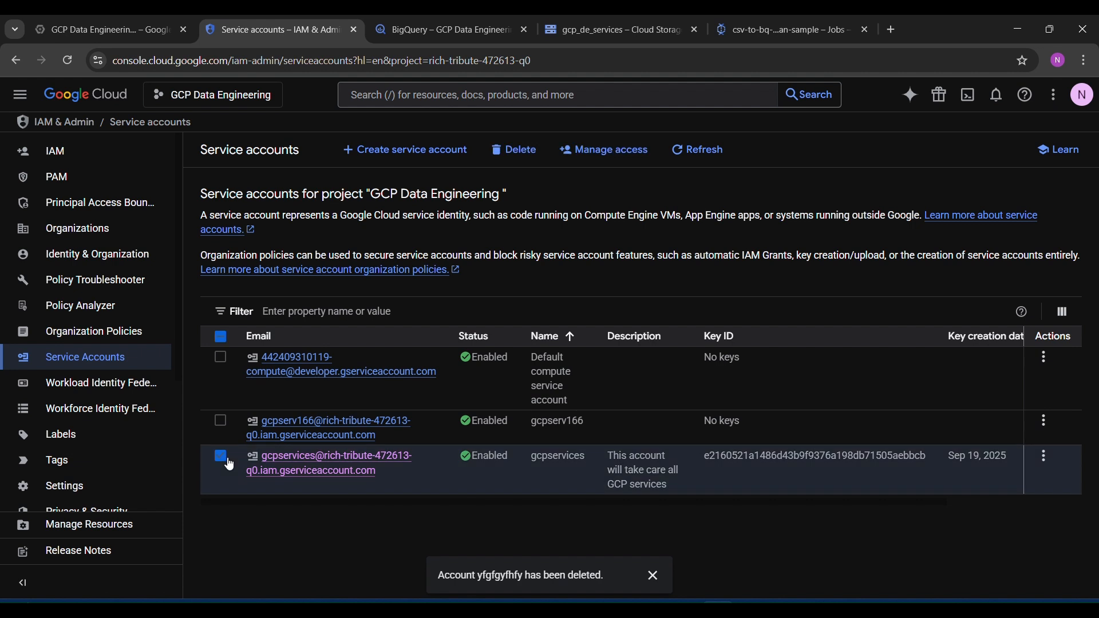
{"action": "left_click", "coordinate": [224, 457]}
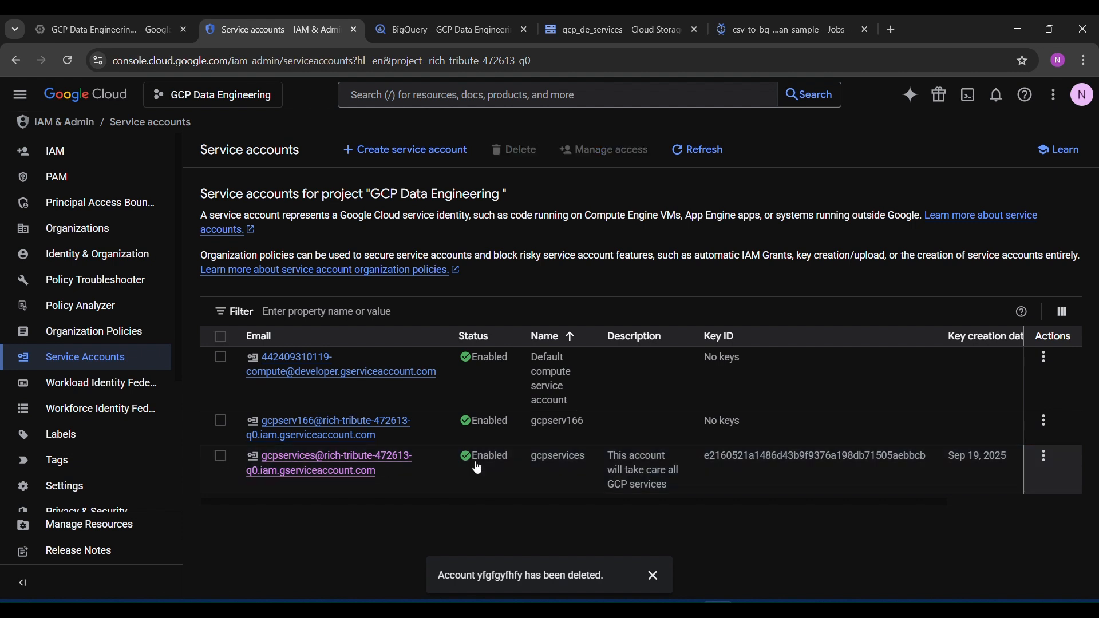
{"action": "left_click_drag", "start_coordinate": [705, 461], "coordinate": [932, 463]}
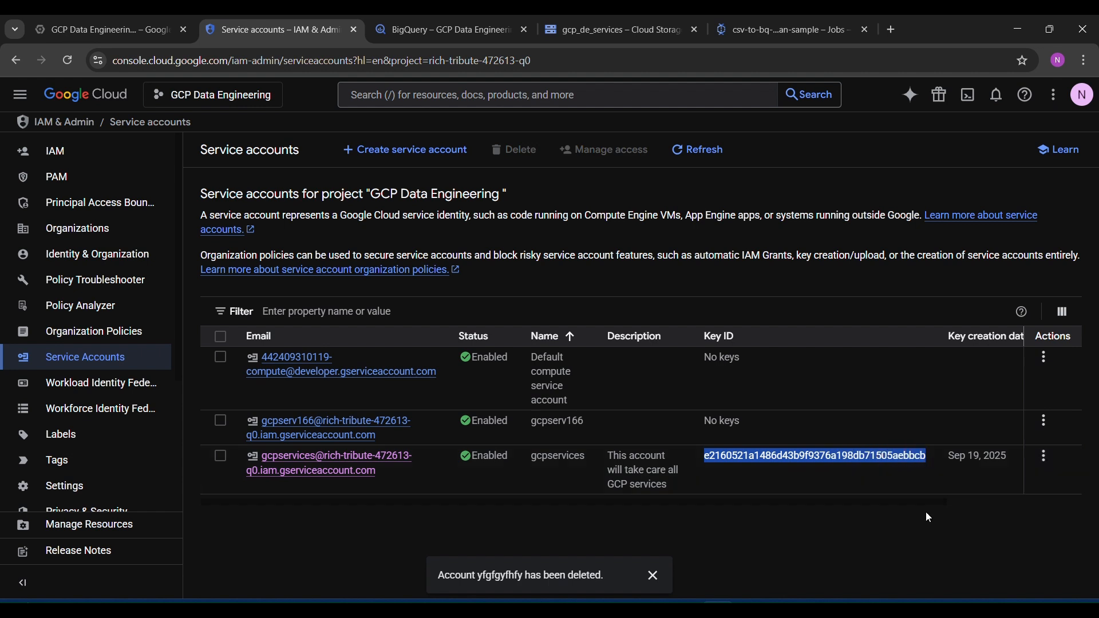
{"action": "left_click", "coordinate": [871, 524]}
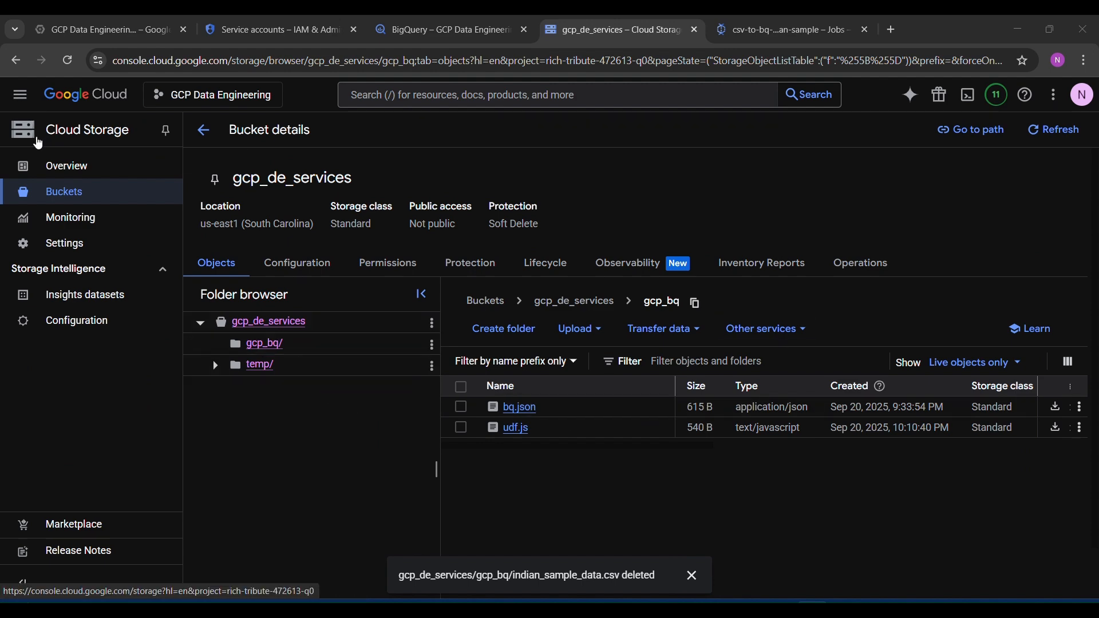
Step: From the Cloud Storage overview, start creating a bucket named gcp_de_services76677
{"action": "left_click", "coordinate": [713, 103]}
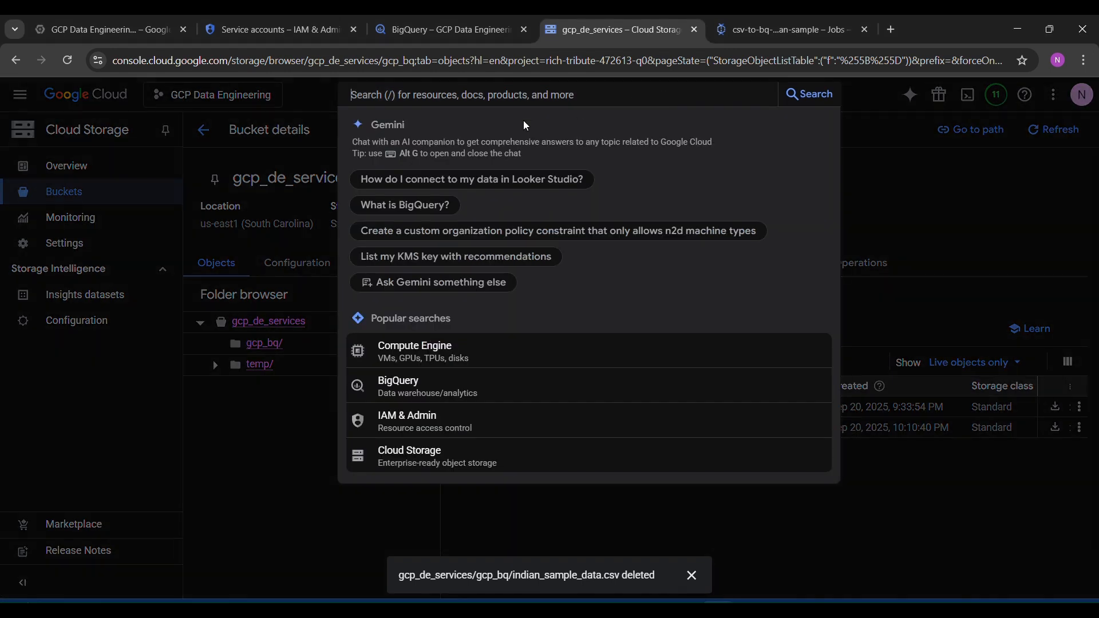
{"action": "left_click", "coordinate": [264, 479]}
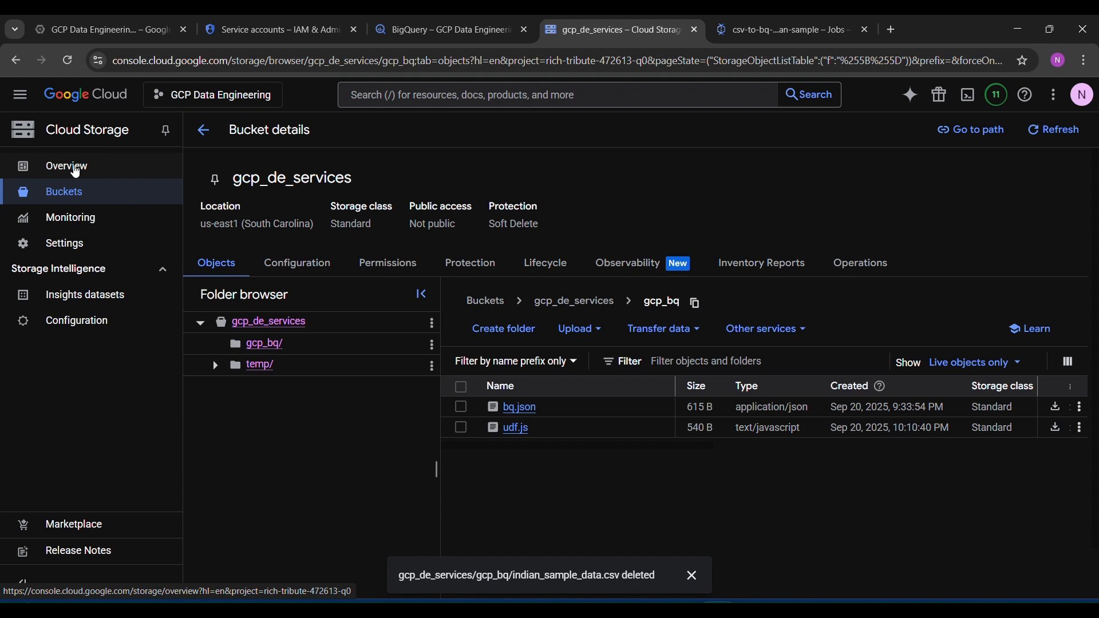
{"action": "left_click", "coordinate": [74, 167]}
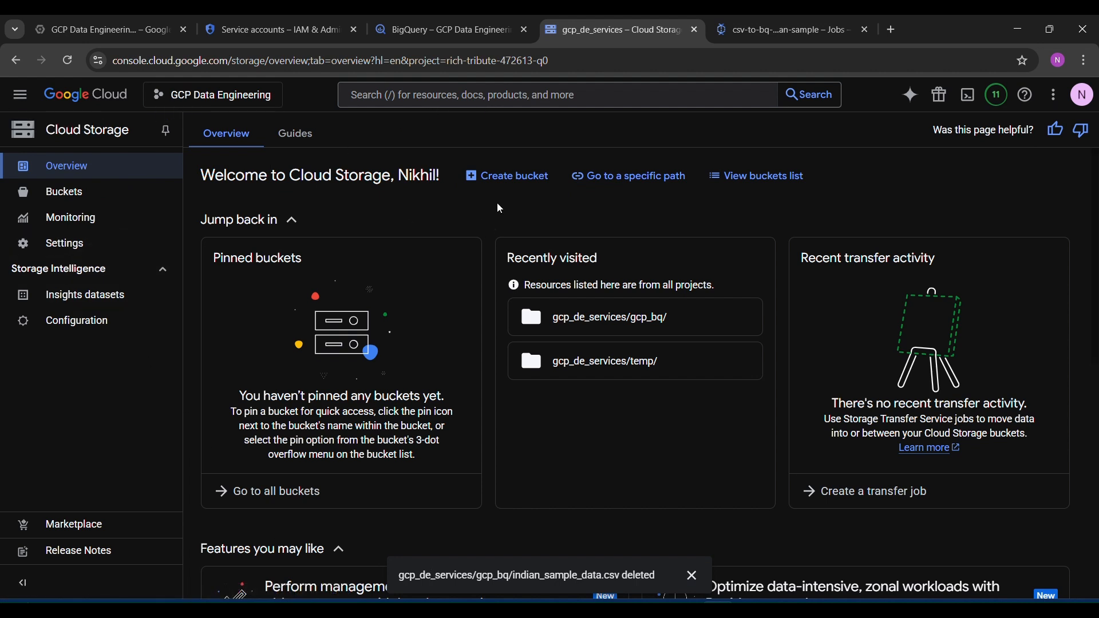
{"action": "left_click", "coordinate": [514, 189]}
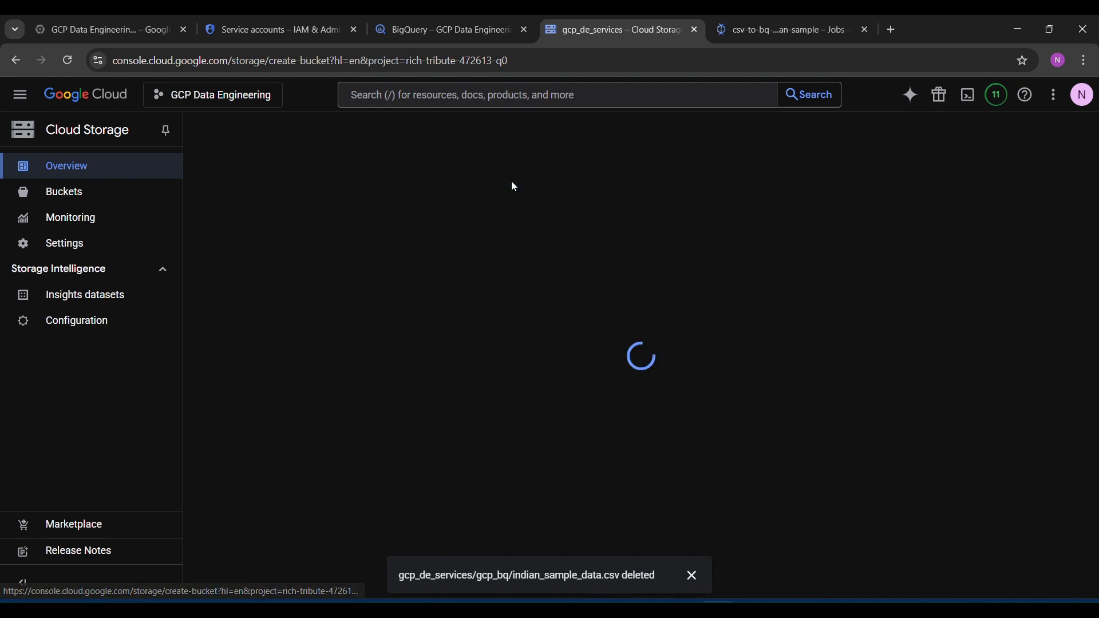
{"action": "left_click", "coordinate": [366, 236]}
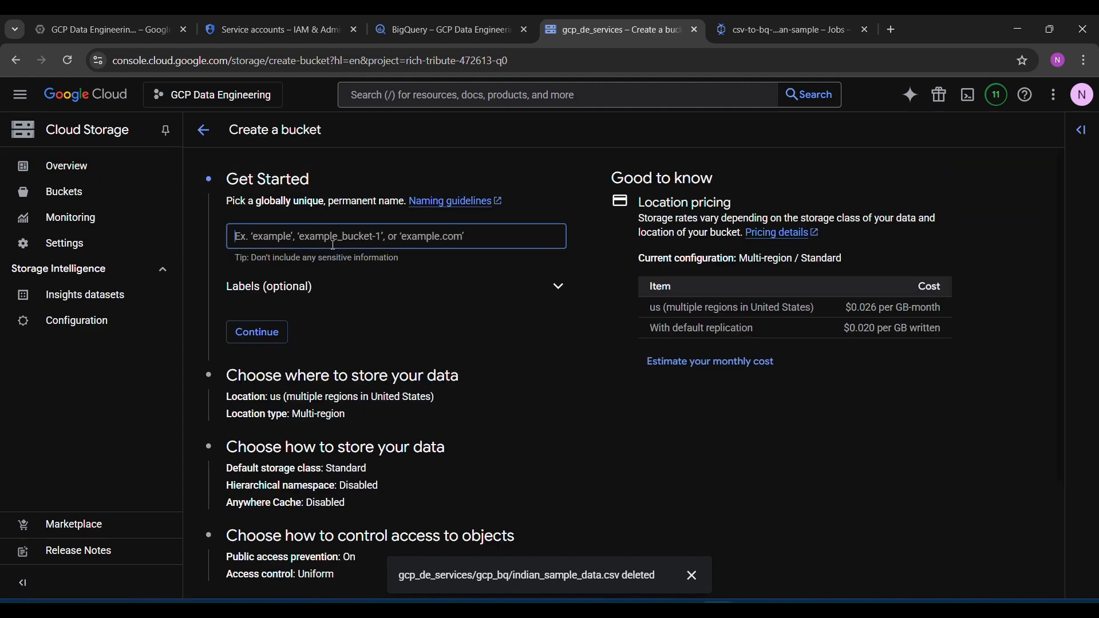
{"action": "left_click", "coordinate": [354, 276]}
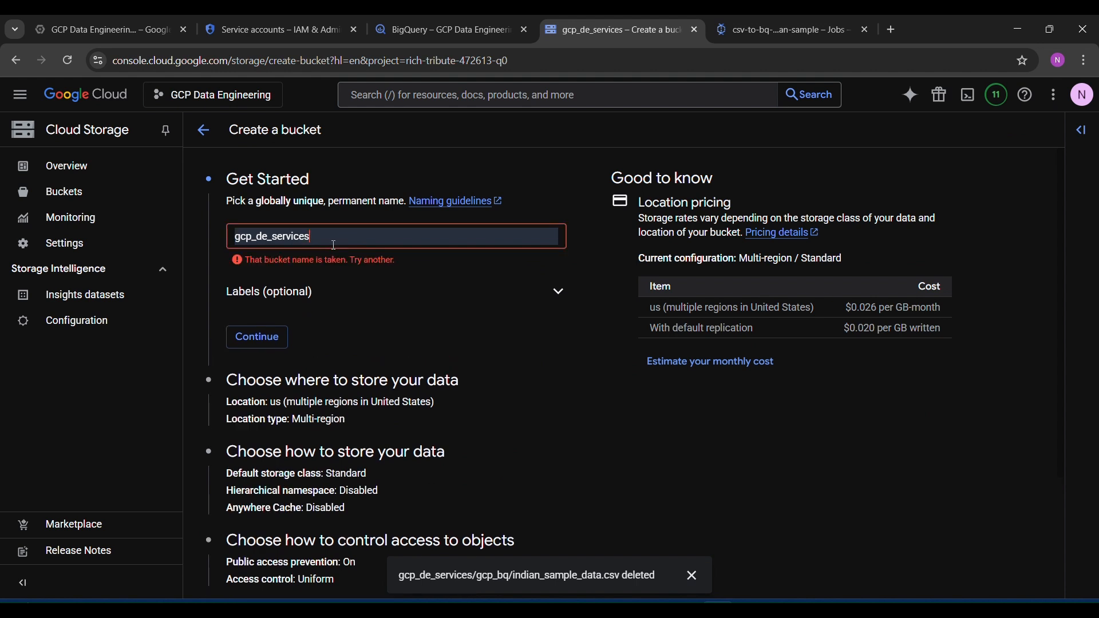
{"action": "type", "text": "76677"}
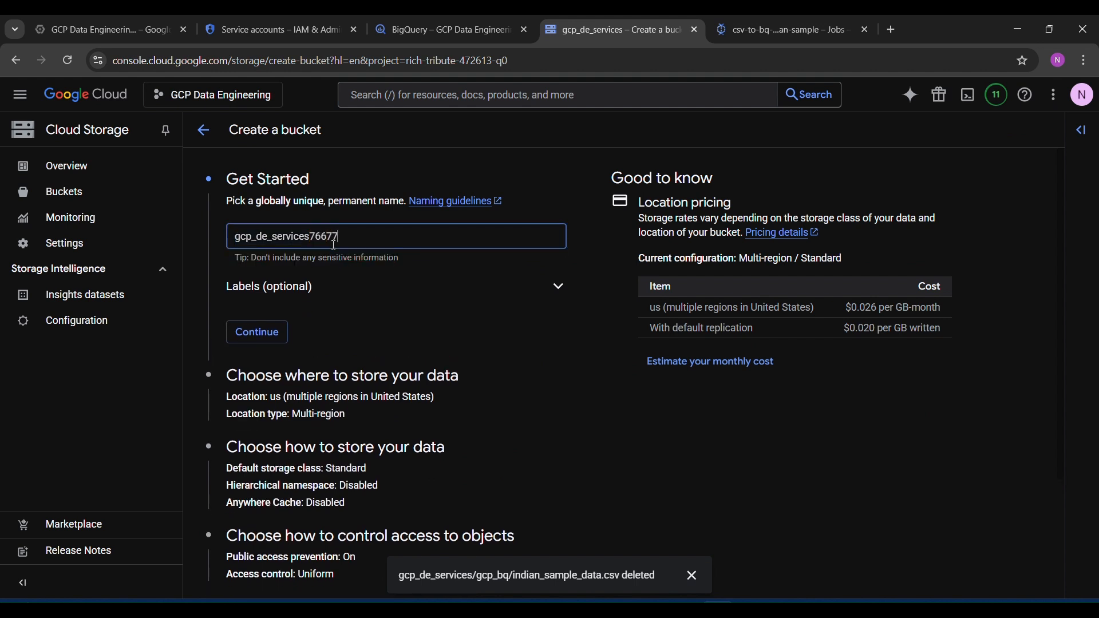
{"action": "left_click", "coordinate": [253, 331]}
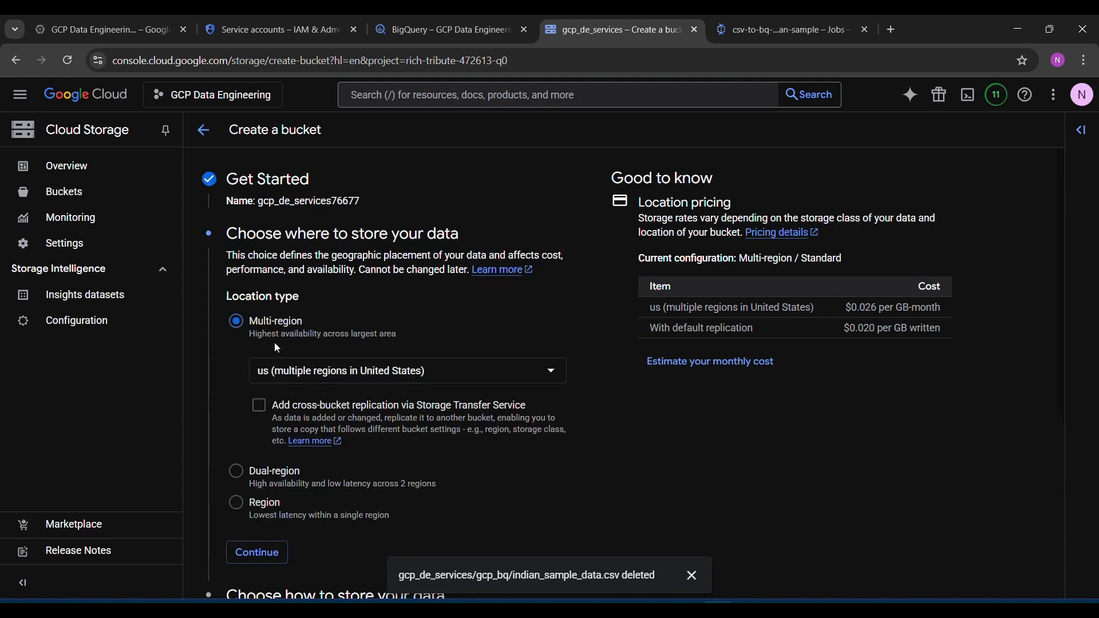
Step: Set the bucket's location type to Region with us-east1 (South Carolina), review the storage and access options, and cancel the bucket creation
{"action": "scroll", "coordinate": [331, 351], "scroll_direction": "down", "scroll_amount": 1}
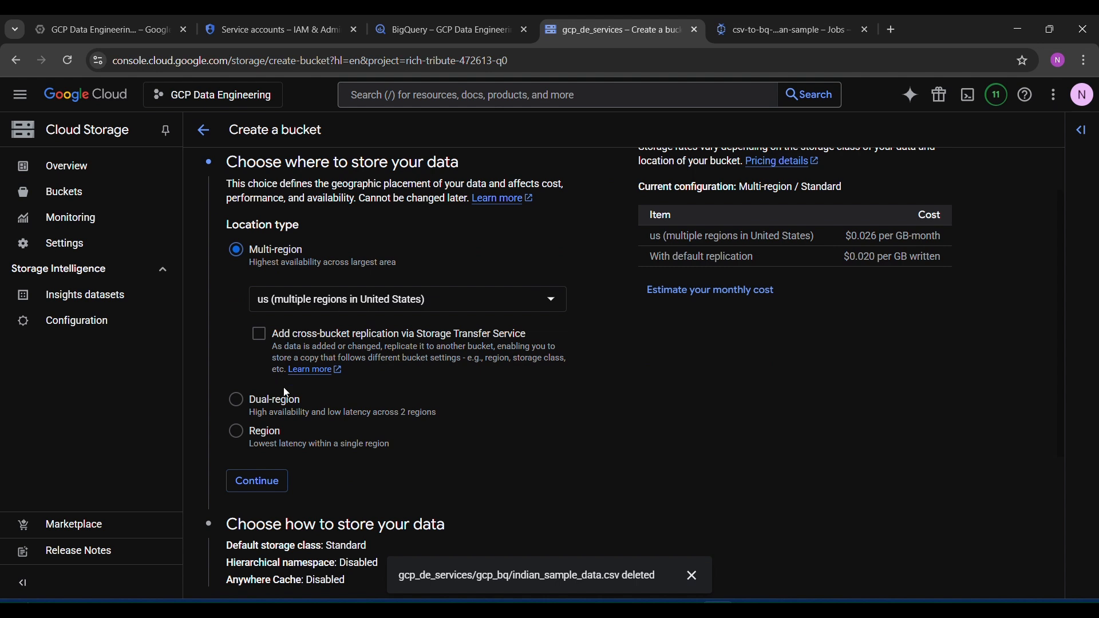
{"action": "left_click", "coordinate": [235, 435]}
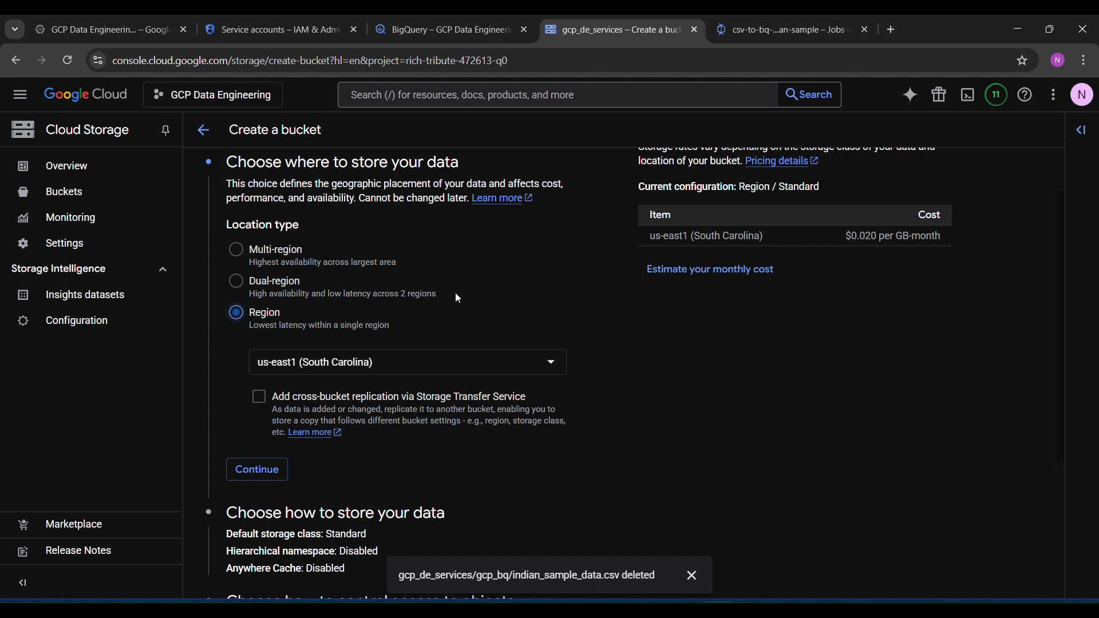
{"action": "left_click", "coordinate": [276, 479]}
{"action": "scroll", "coordinate": [470, 432], "scroll_direction": "down", "scroll_amount": 3}
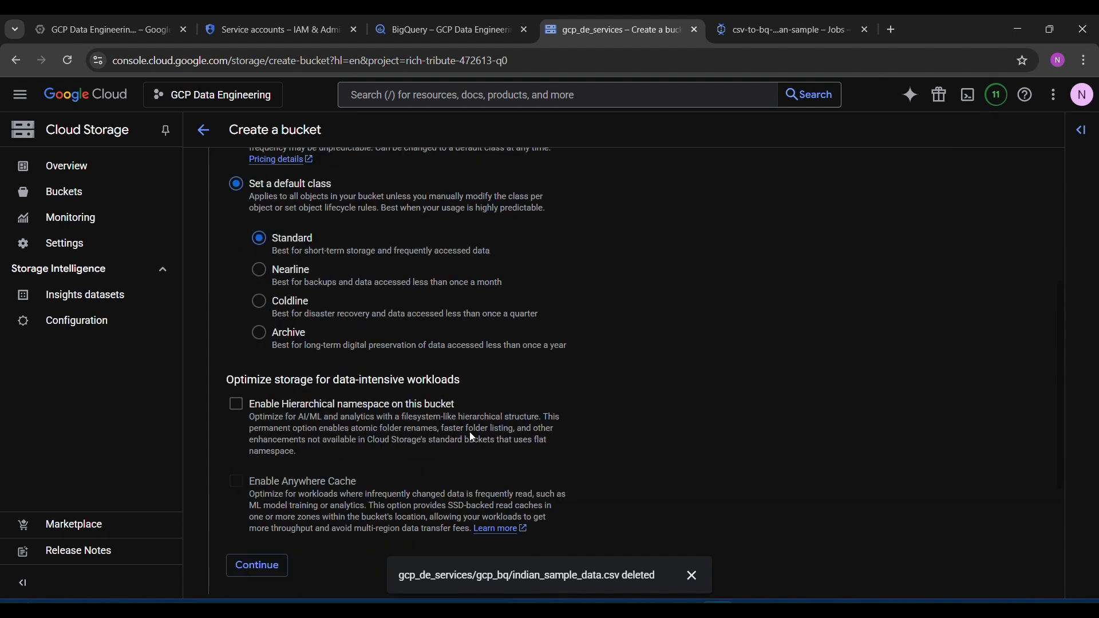
{"action": "scroll", "coordinate": [364, 259], "scroll_direction": "down", "scroll_amount": 4}
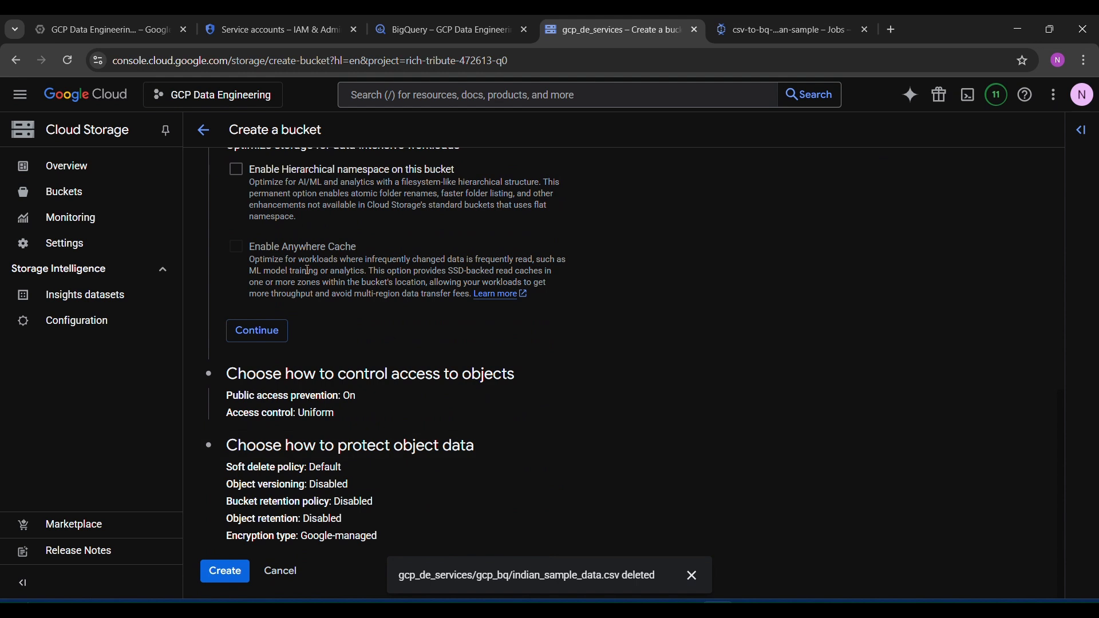
{"action": "left_click", "coordinate": [283, 573]}
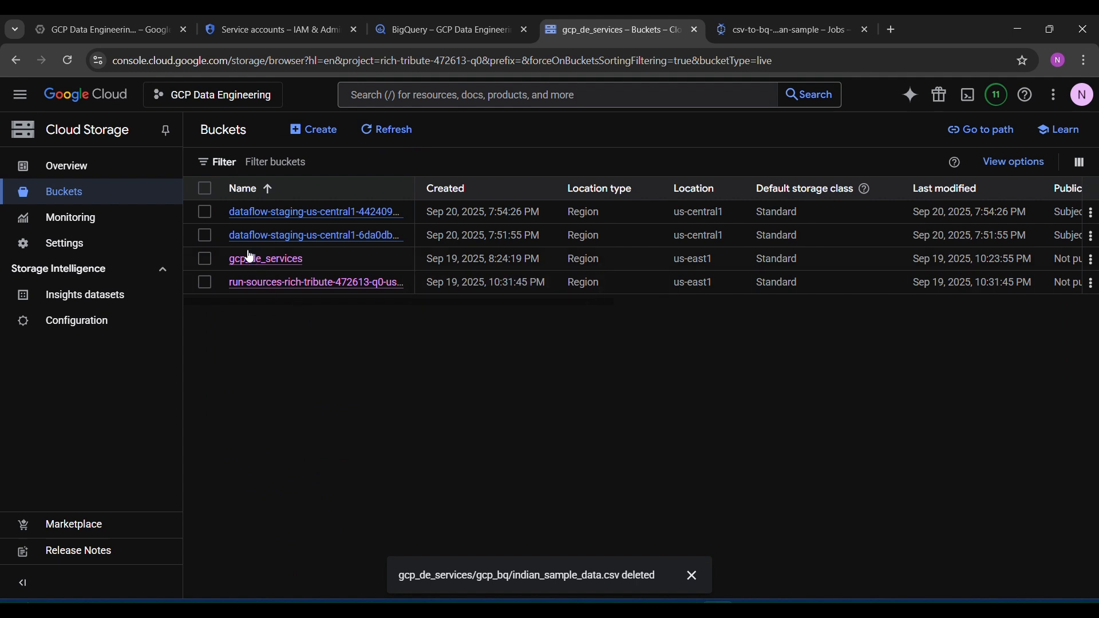
Step: Open the existing gcp_de_services bucket from the buckets list
{"action": "left_click", "coordinate": [207, 263]}
{"action": "left_click", "coordinate": [208, 264]}
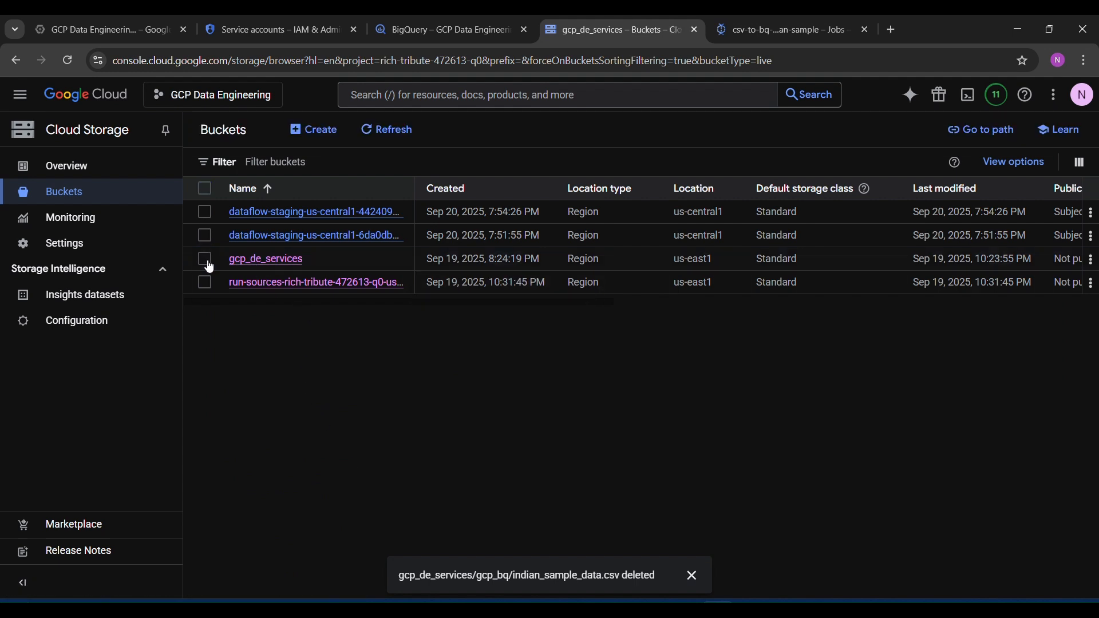
{"action": "left_click", "coordinate": [283, 260]}
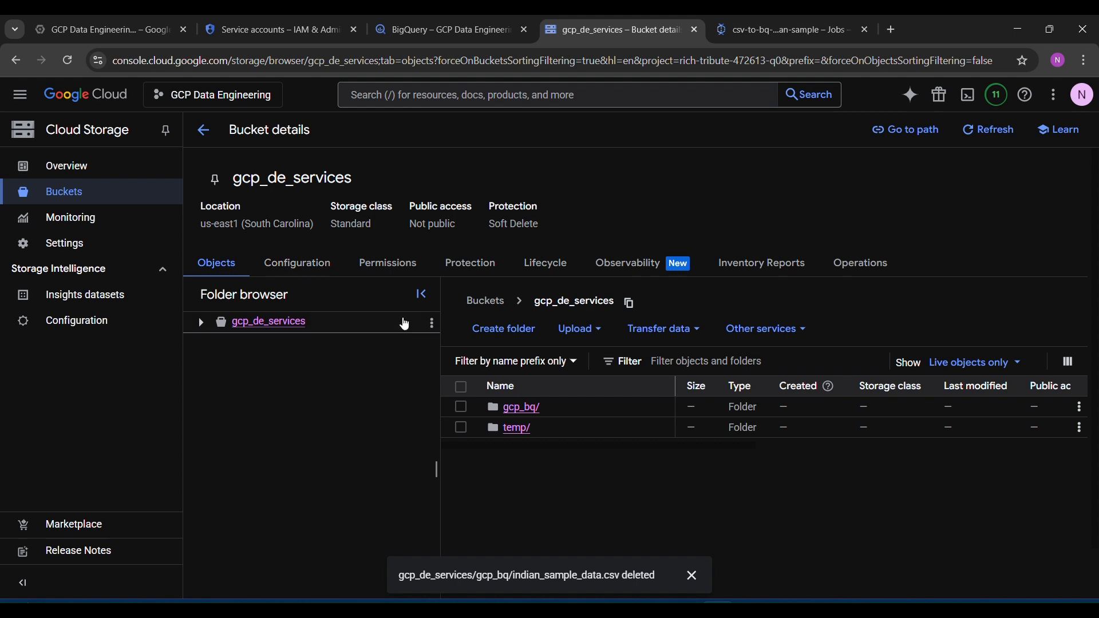
Step: Start creating a folder in the gcp_de_services bucket and cancel it
{"action": "left_click", "coordinate": [431, 327]}
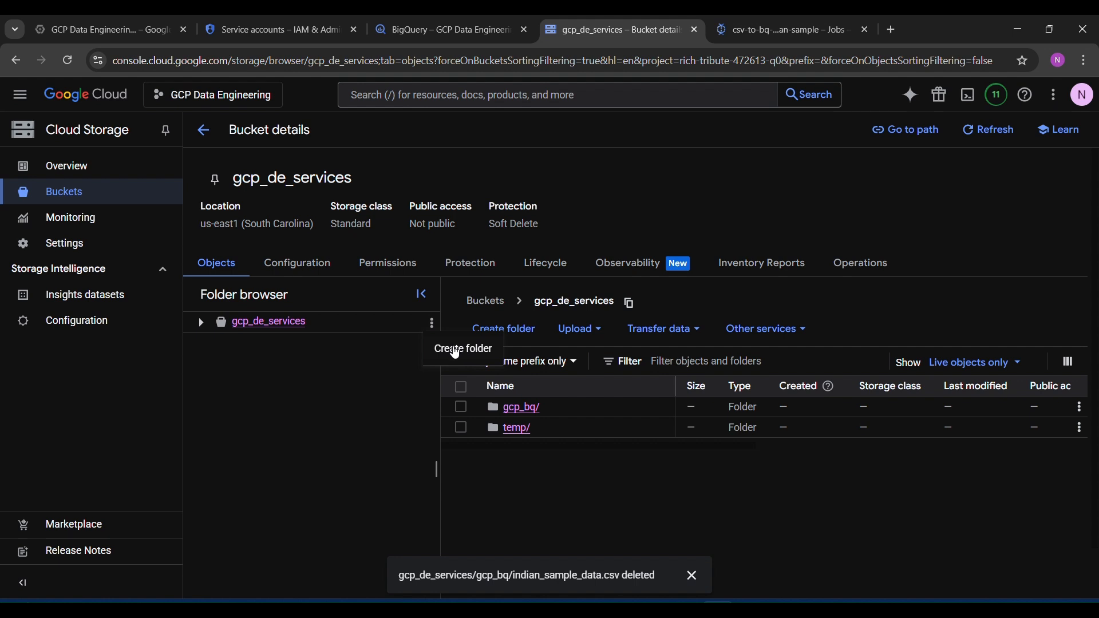
{"action": "left_click", "coordinate": [456, 351]}
{"action": "left_click", "coordinate": [455, 348]}
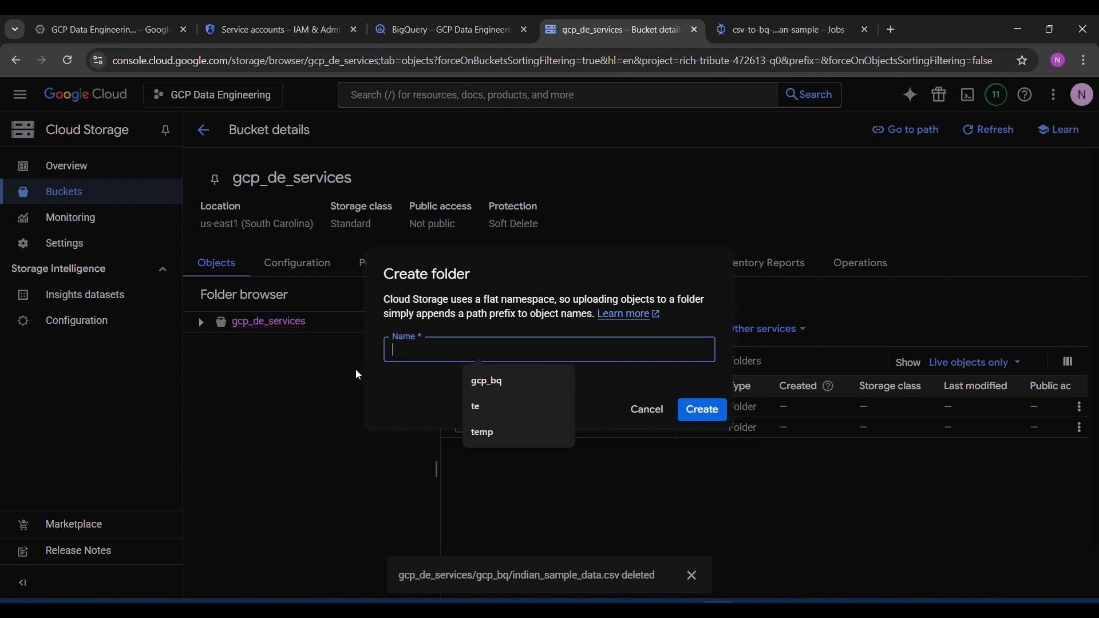
{"action": "left_click", "coordinate": [646, 411]}
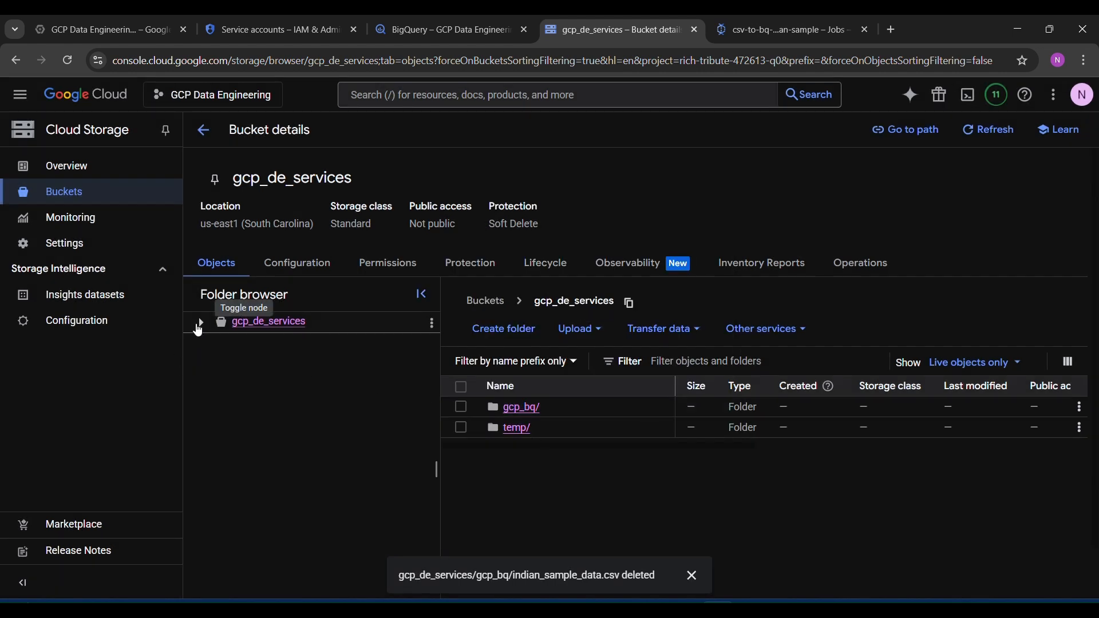
Step: Expand the gcp_de_services bucket's folder tree and open its gcp_bq folder
{"action": "left_click", "coordinate": [200, 323]}
{"action": "left_click", "coordinate": [265, 344]}
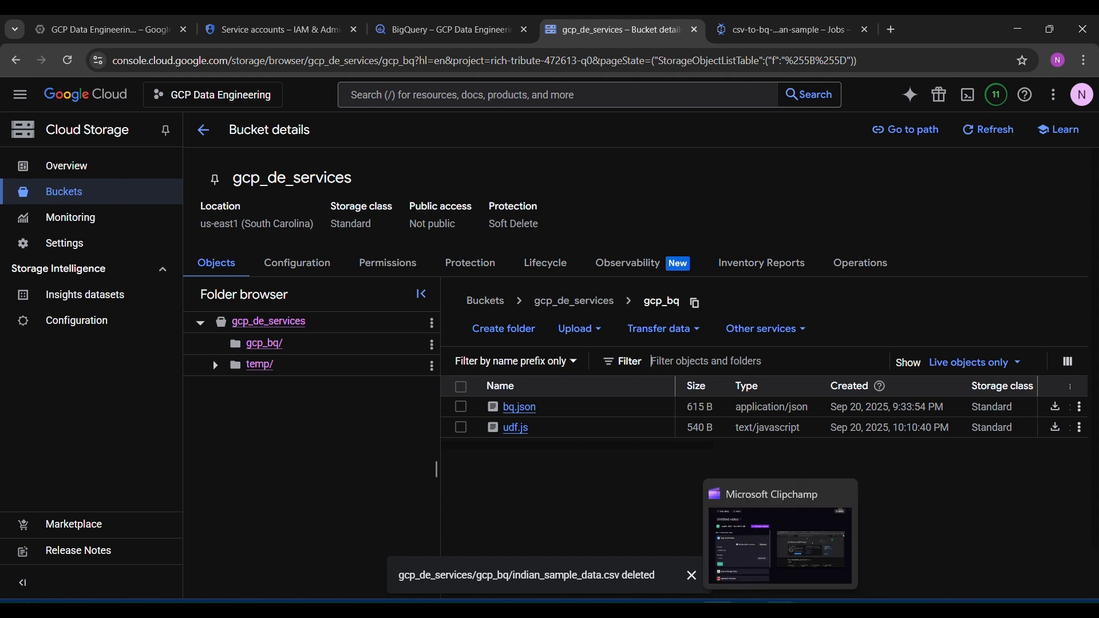
Step: Switch to the Notepad pipeline outline, review the local folder to Python code to GCS bucket stage, and return to the browser
{"action": "mouse_move", "coordinate": [750, 607]}
{"action": "left_click", "coordinate": [757, 521]}
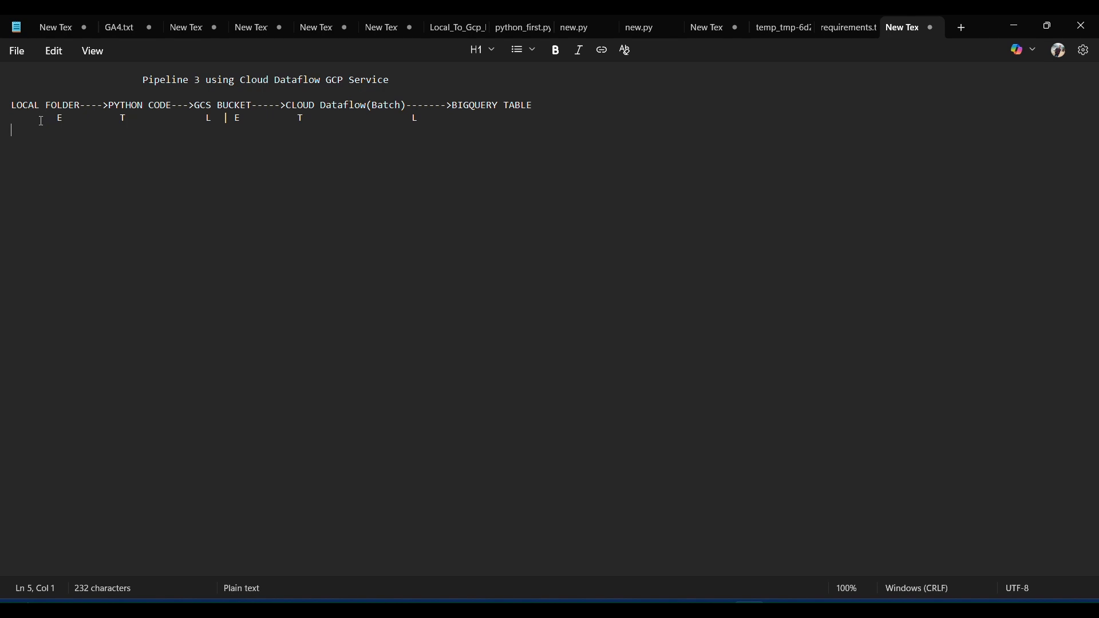
{"action": "left_click_drag", "start_coordinate": [13, 106], "coordinate": [255, 104]}
{"action": "left_click", "coordinate": [235, 132]}
{"action": "left_click", "coordinate": [1019, 24]}
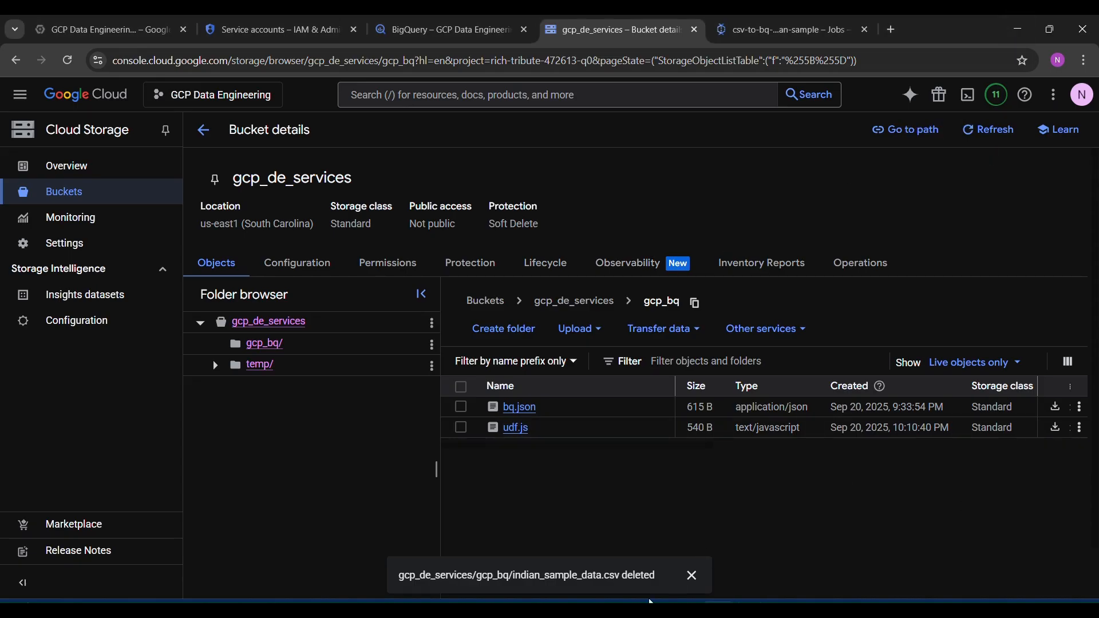
Step: Inspect the GCP folder inside Downloads in File Explorer, and switch to the upload_csv_to_gcs.py script in VS Code
{"action": "mouse_move", "coordinate": [623, 608]}
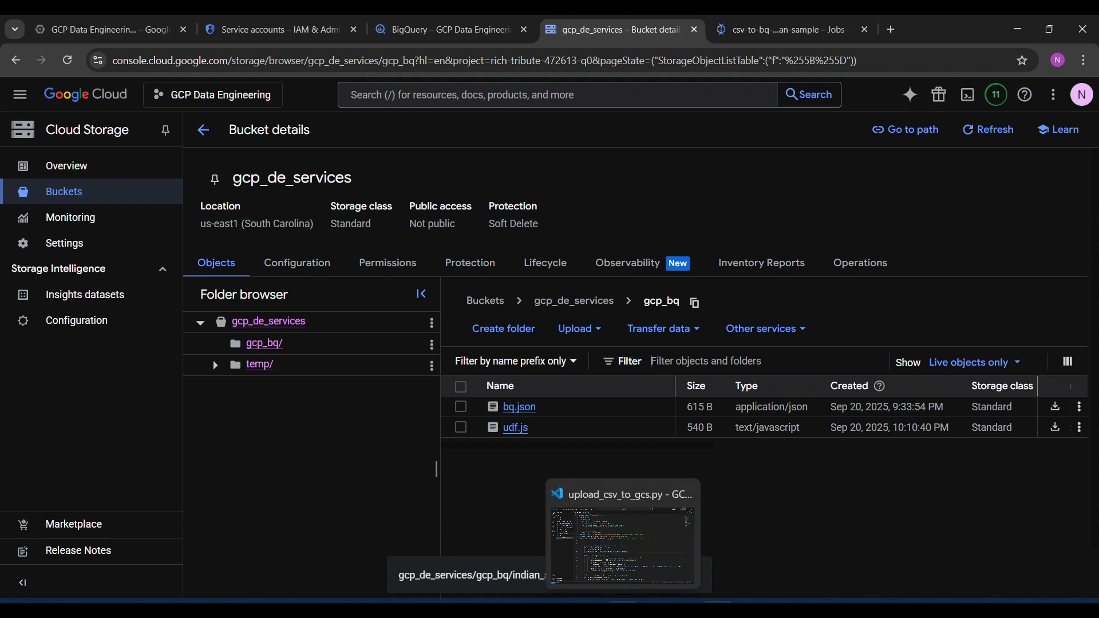
{"action": "mouse_move", "coordinate": [529, 608]}
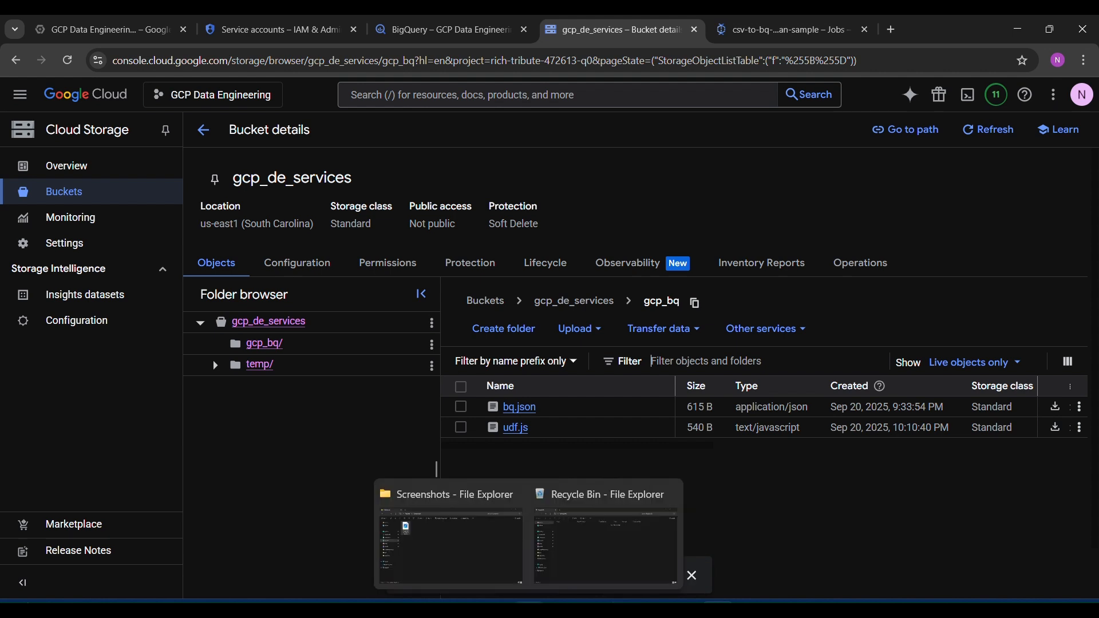
{"action": "left_click", "coordinate": [488, 551]}
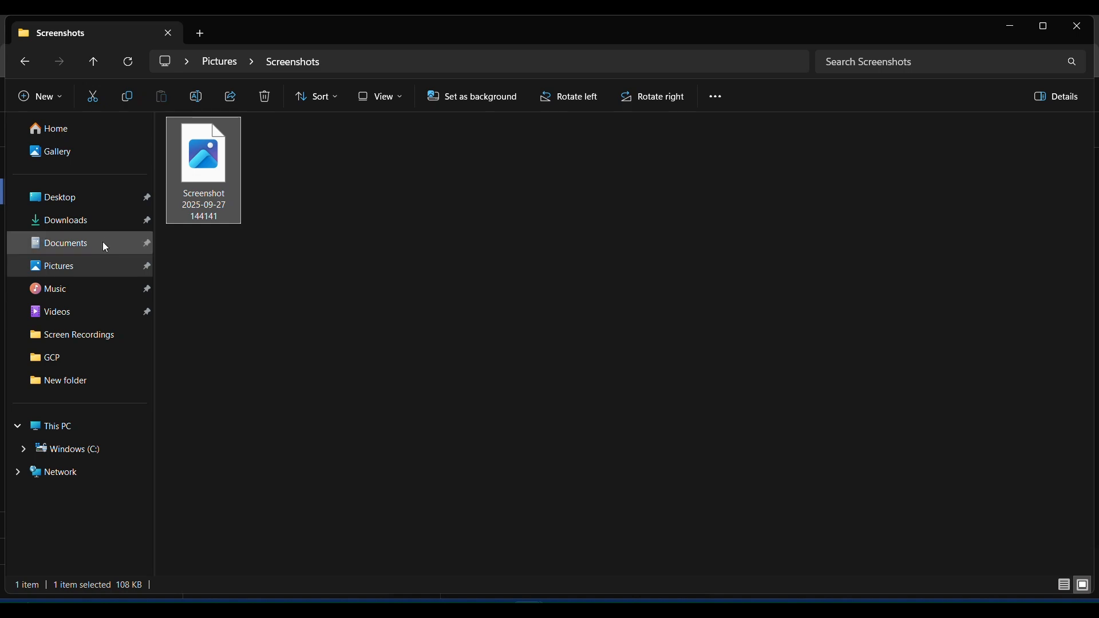
{"action": "left_click", "coordinate": [64, 223]}
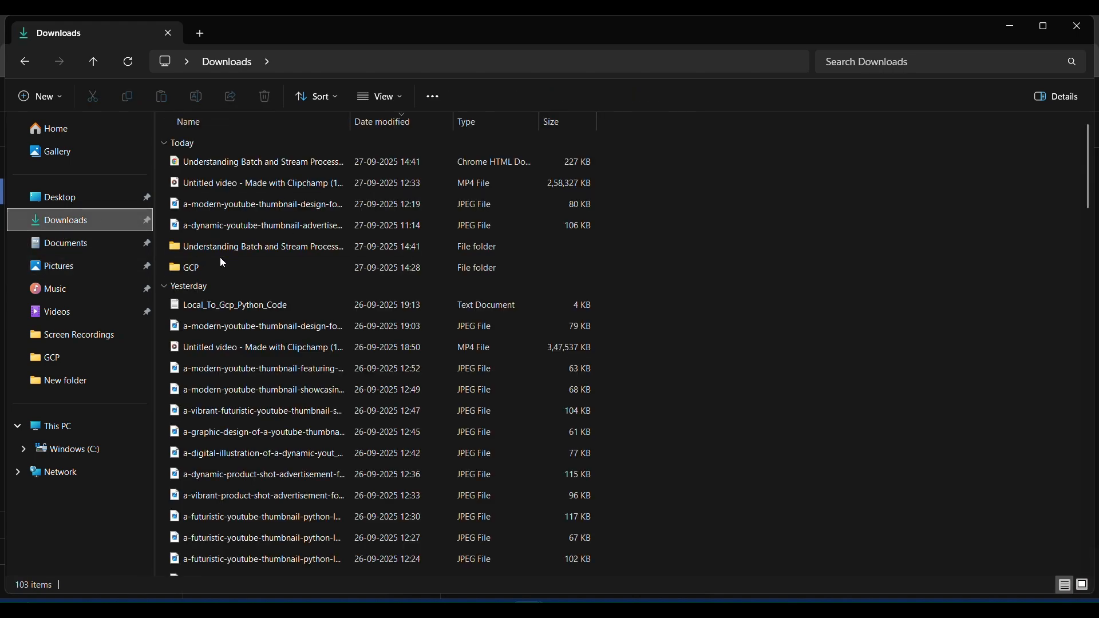
{"action": "double_click", "coordinate": [229, 264]}
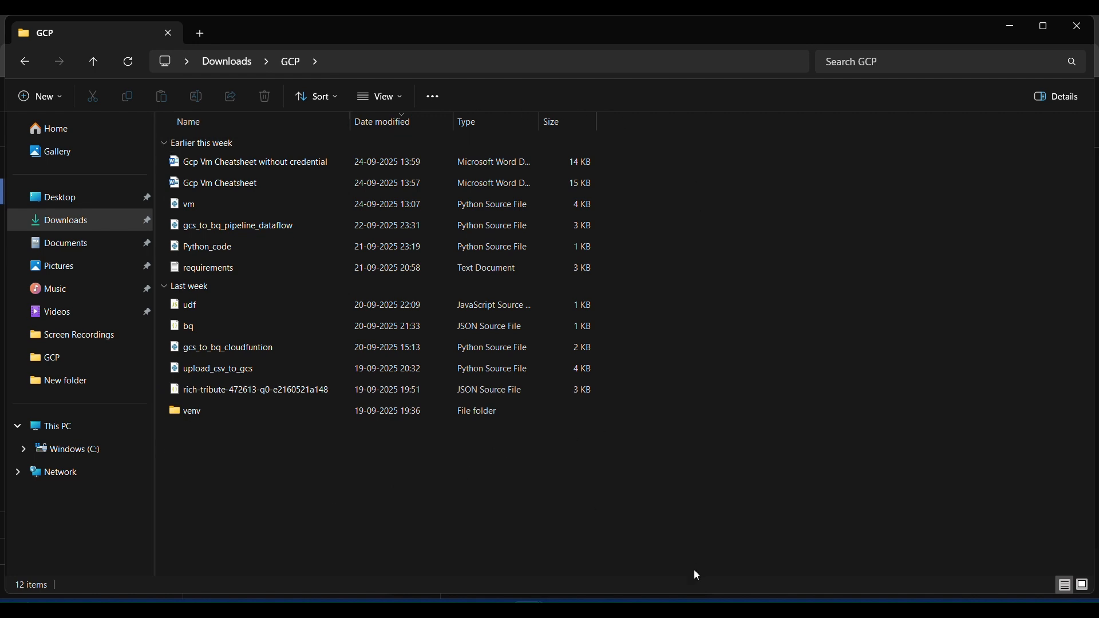
{"action": "left_click", "coordinate": [623, 610]}
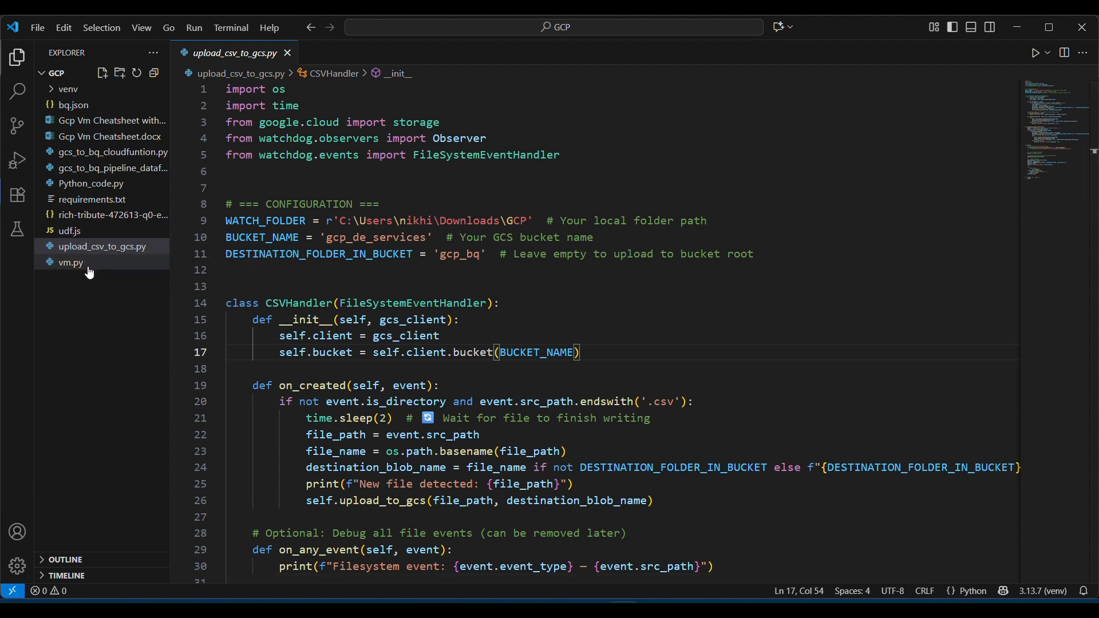
Step: Close the leftover Python terminals and run upload_csv_to_gcs.py in a fresh terminal, checking that the venv is active
{"action": "left_click", "coordinate": [1037, 55]}
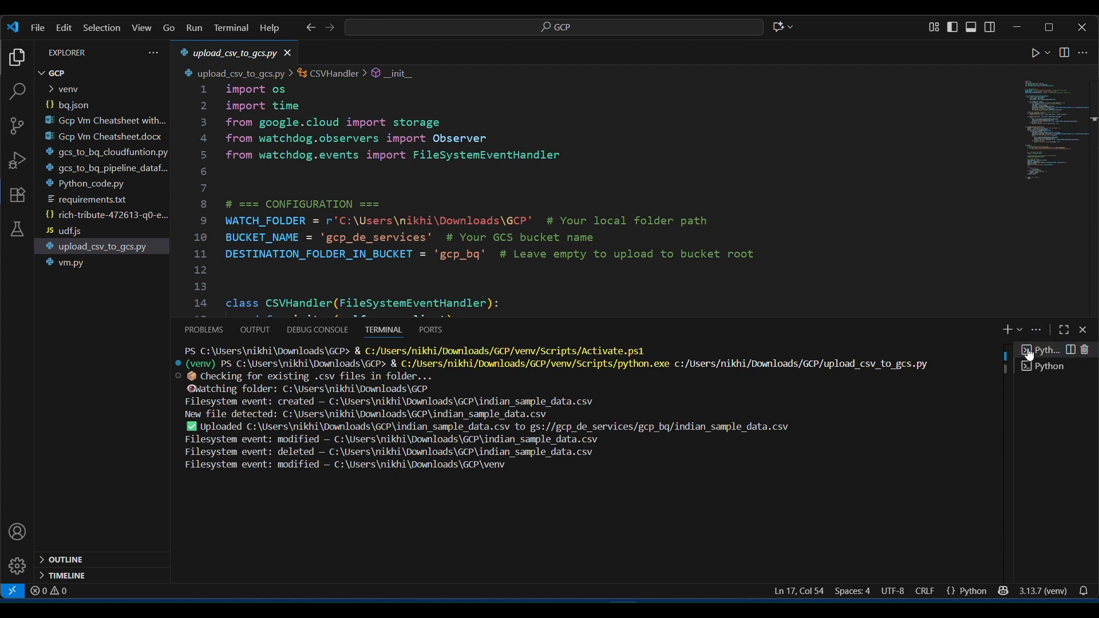
{"action": "left_click", "coordinate": [1086, 366]}
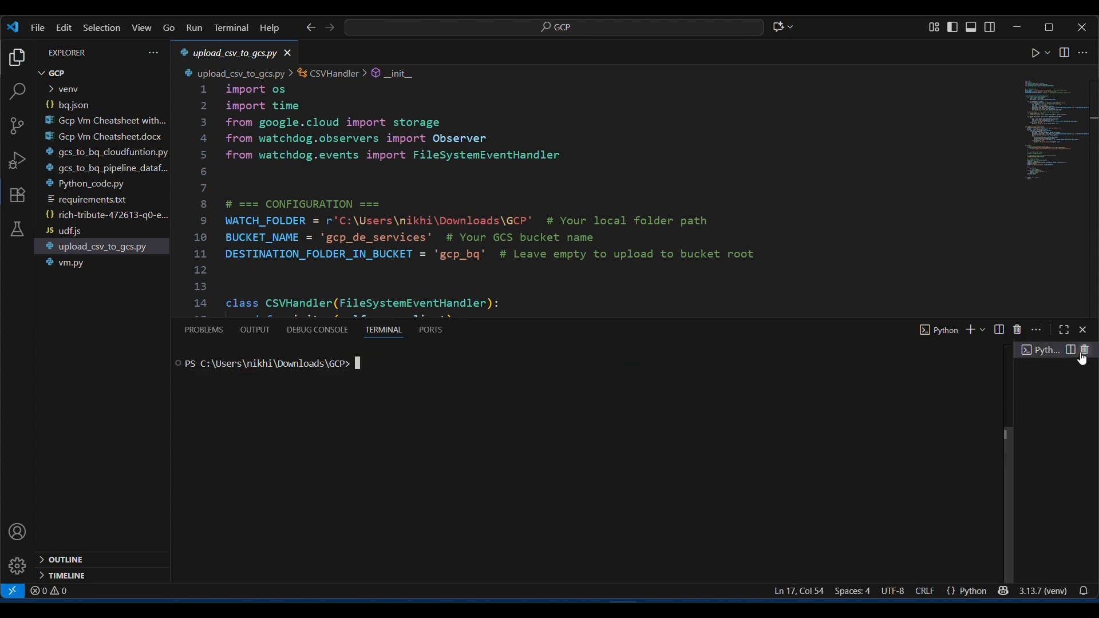
{"action": "left_click", "coordinate": [1085, 350]}
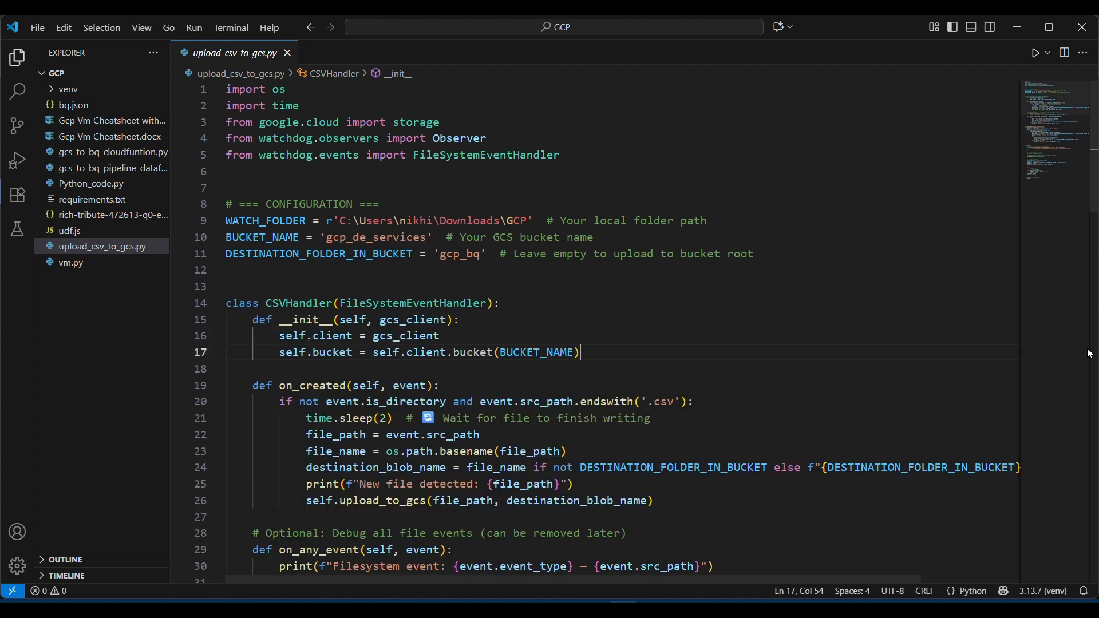
{"action": "left_click", "coordinate": [1037, 55]}
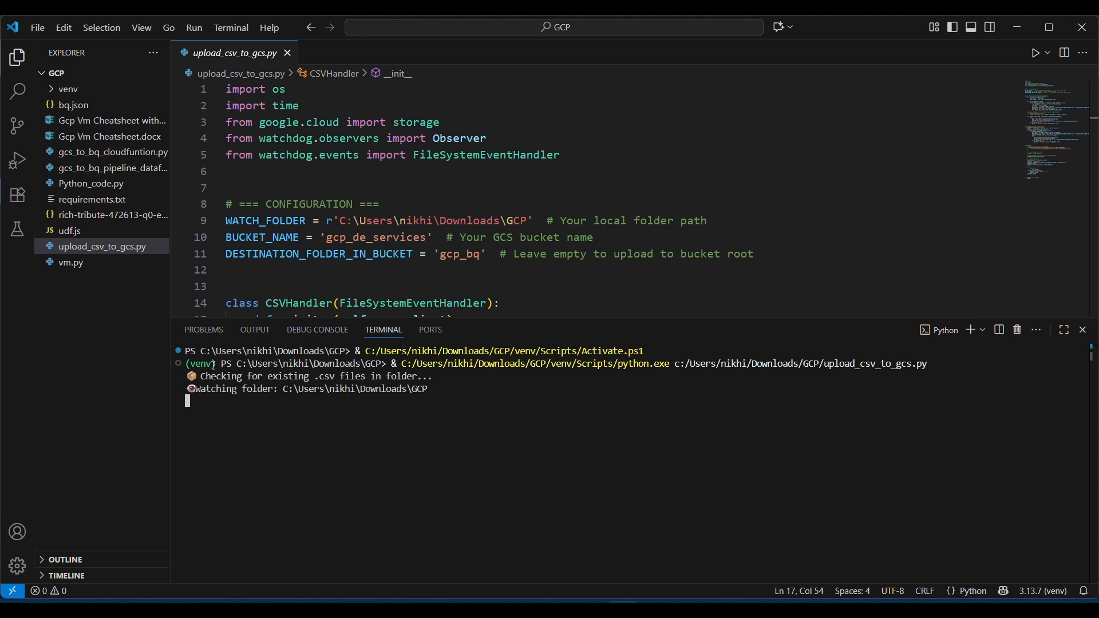
{"action": "left_click_drag", "start_coordinate": [215, 366], "coordinate": [191, 364]}
{"action": "left_click", "coordinate": [304, 465]}
{"action": "mouse_move", "coordinate": [734, 317]}
{"action": "left_mouse_down"}
{"action": "mouse_move", "coordinate": [735, 340]}
{"action": "mouse_move", "coordinate": [733, 330]}
{"action": "left_mouse_up"}
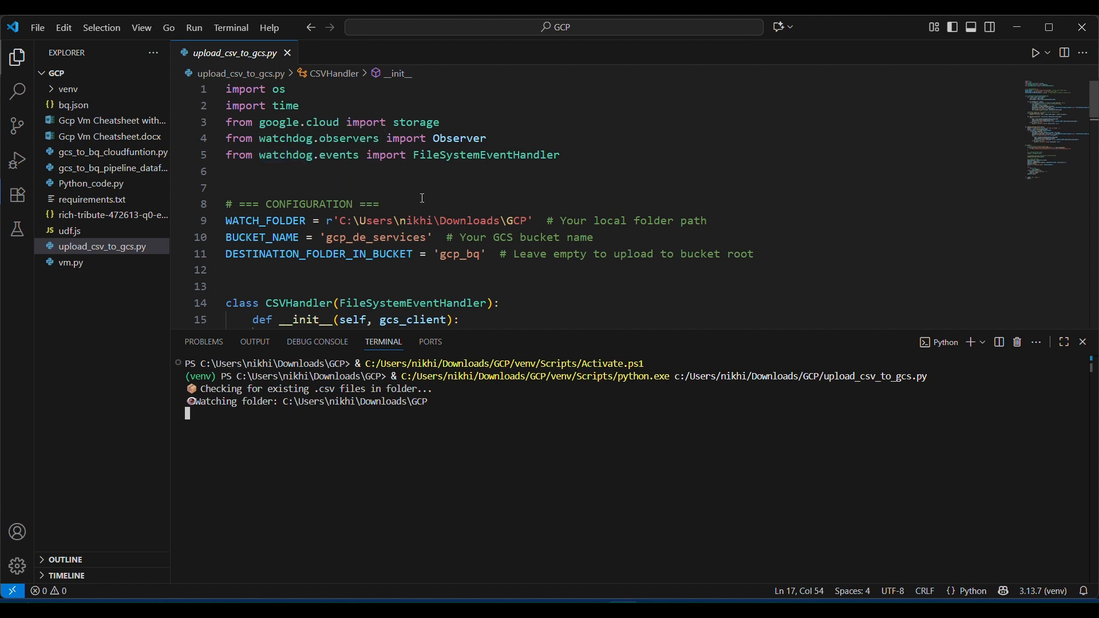
Step: Close the Recycle Bin window and inspect the Downloads GCP folder in File Explorer before returning to VS Code
{"action": "mouse_move", "coordinate": [655, 609]}
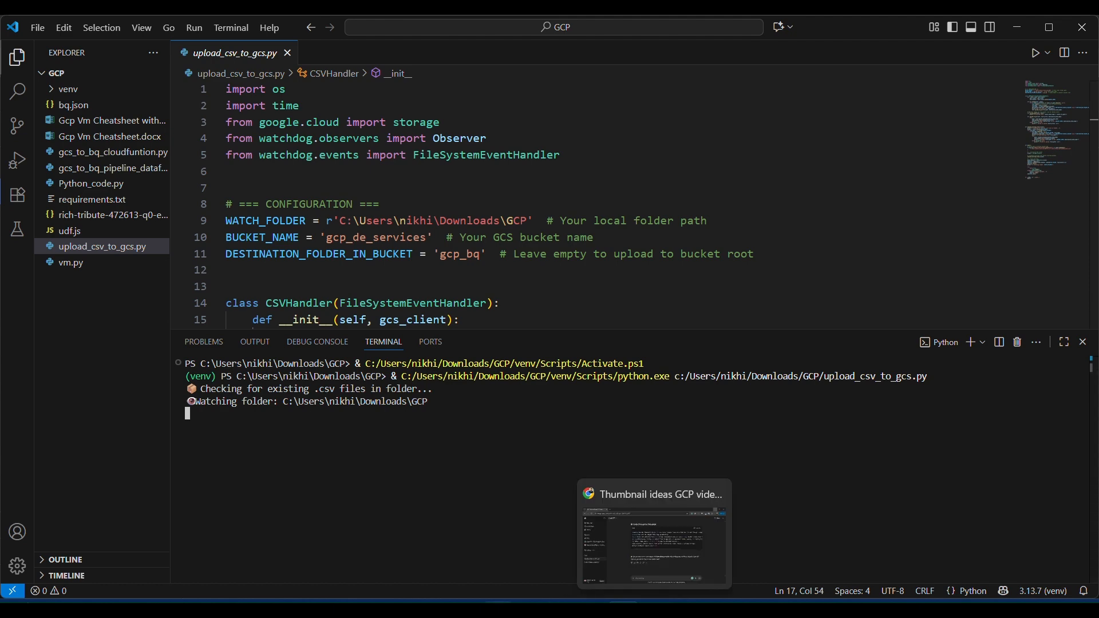
{"action": "mouse_move", "coordinate": [529, 610]}
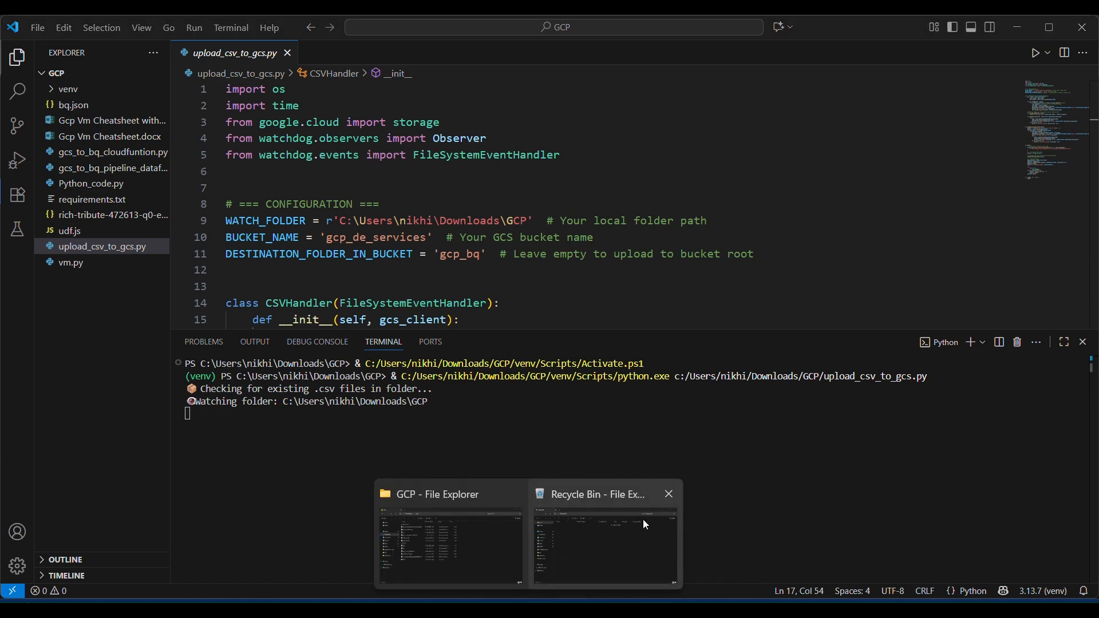
{"action": "left_click", "coordinate": [669, 494]}
{"action": "left_click", "coordinate": [551, 527]}
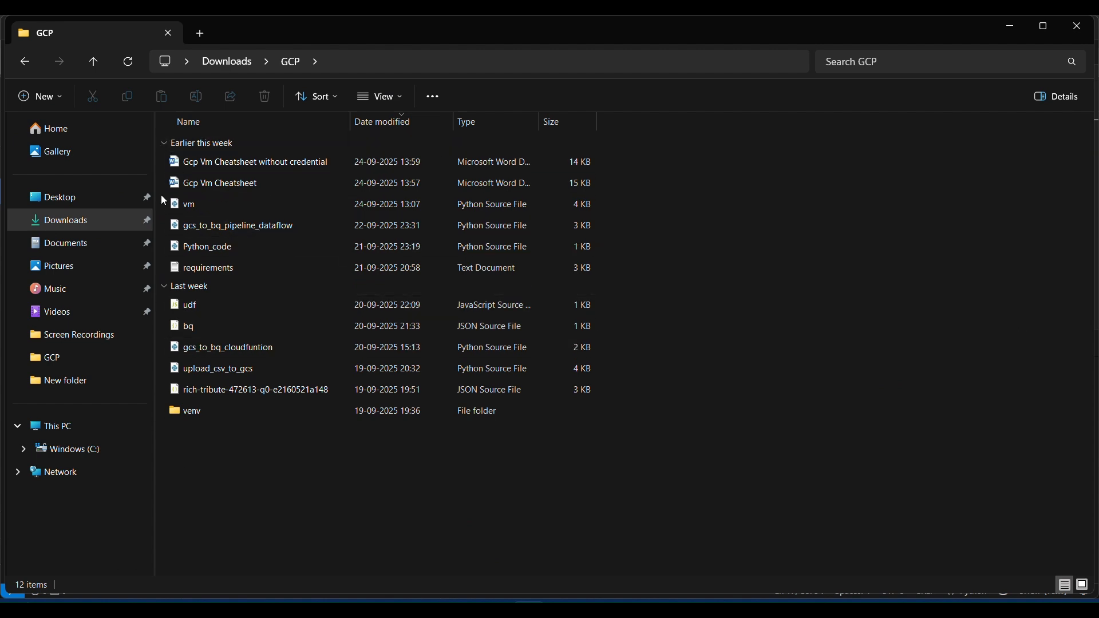
{"action": "left_click", "coordinate": [1009, 29]}
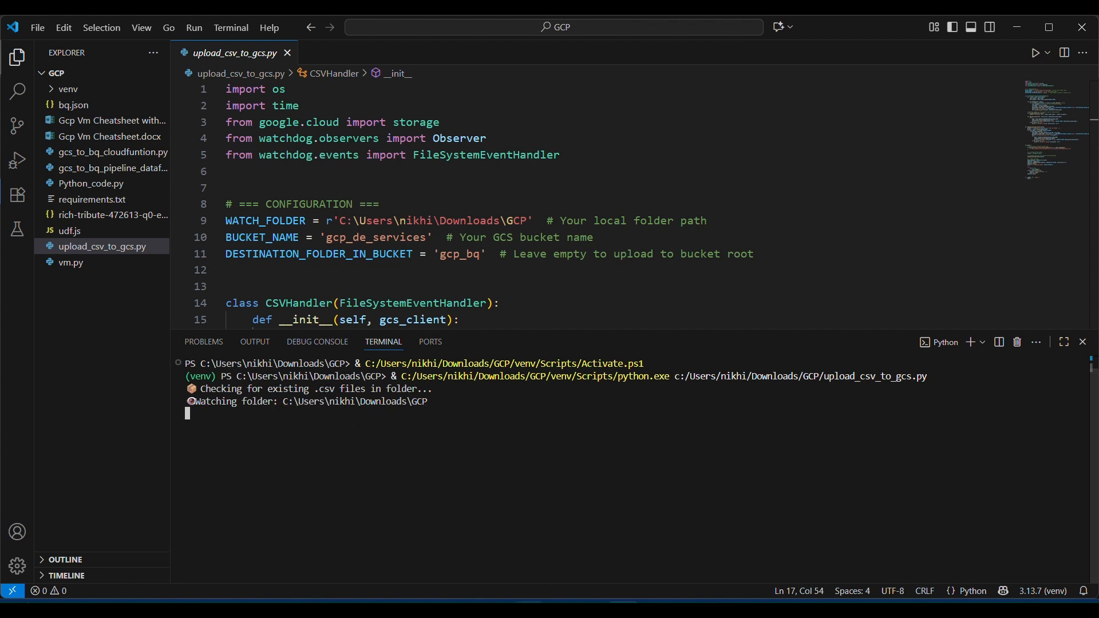
{"action": "mouse_move", "coordinate": [529, 609]}
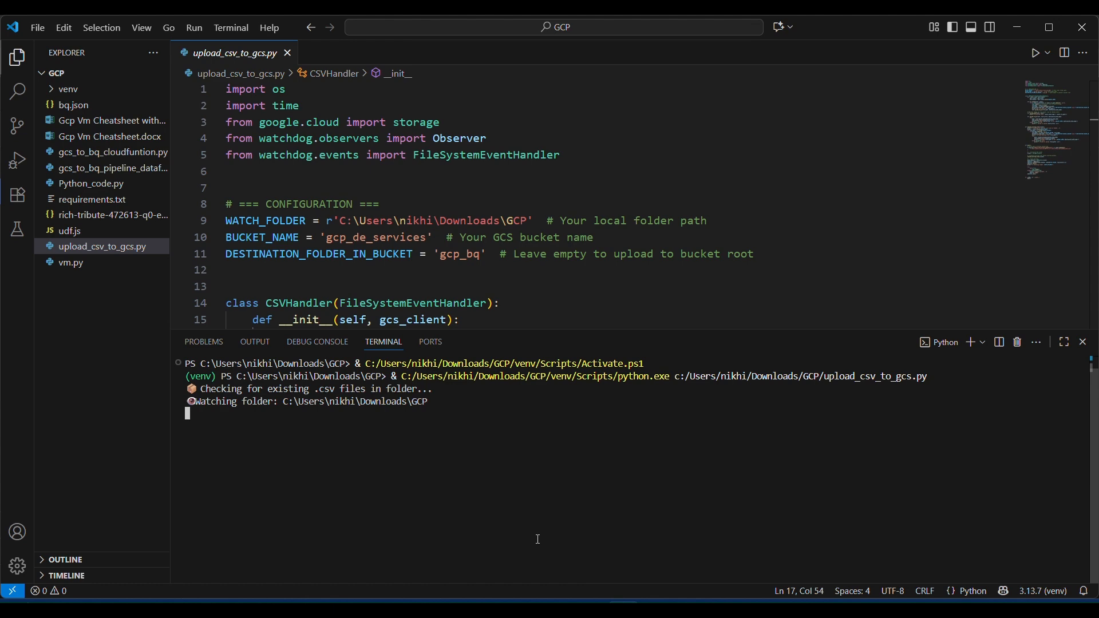
{"action": "left_click", "coordinate": [570, 535]}
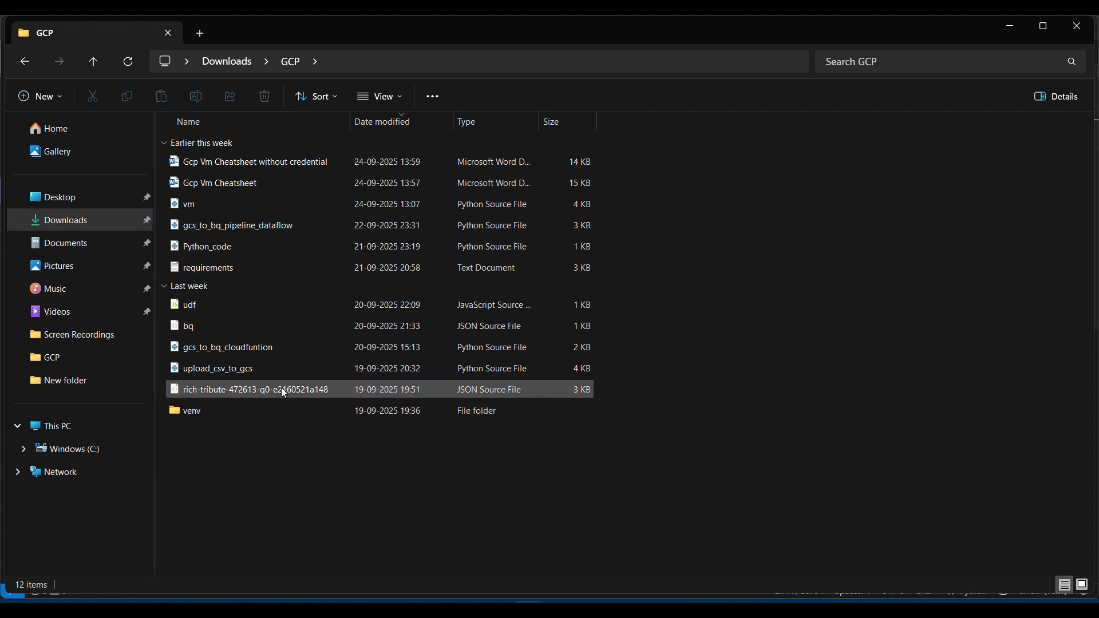
{"action": "left_click", "coordinate": [1009, 27]}
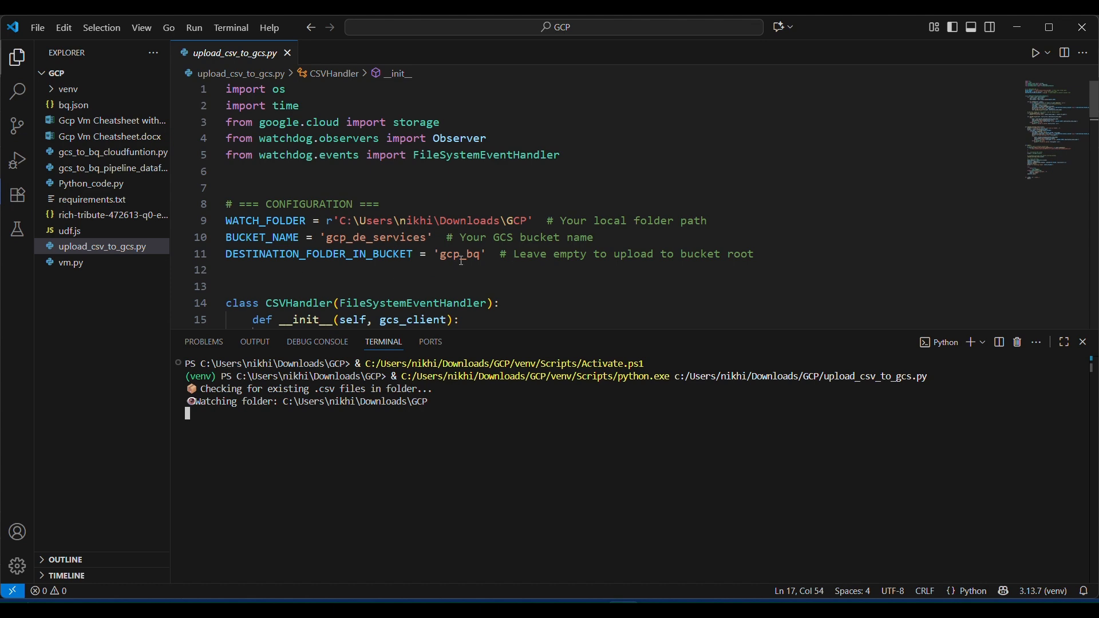
Step: Review the upload script through the service account key path in main(), and check the Notepad pipeline outline before returning to the browser
{"action": "scroll", "coordinate": [520, 262], "scroll_direction": "down", "scroll_amount": 15}
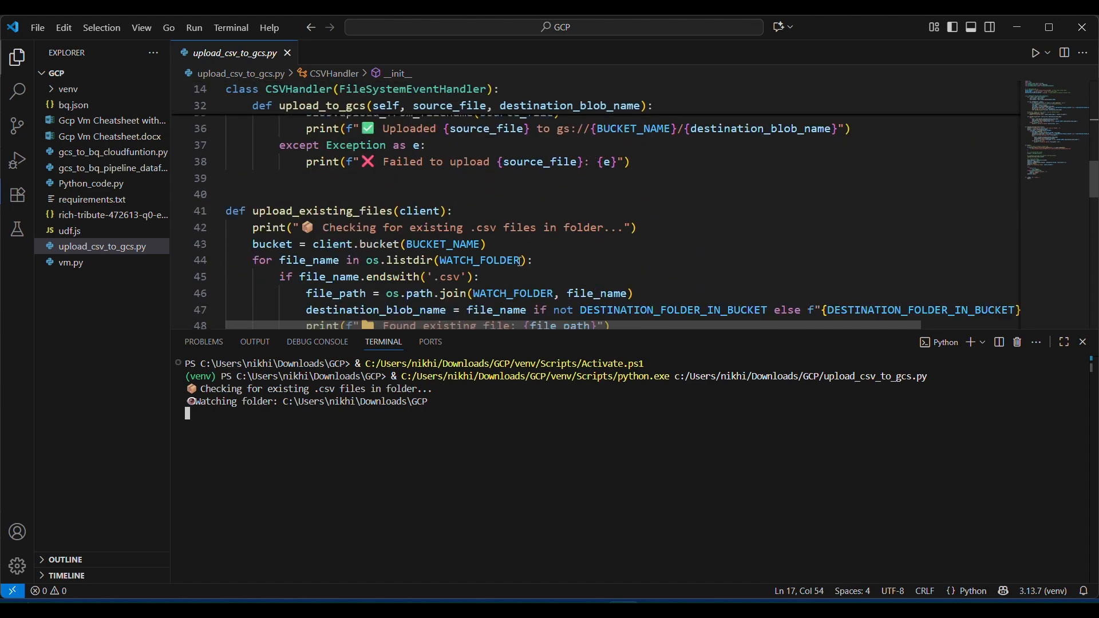
{"action": "scroll", "coordinate": [520, 261], "scroll_direction": "down", "scroll_amount": 4}
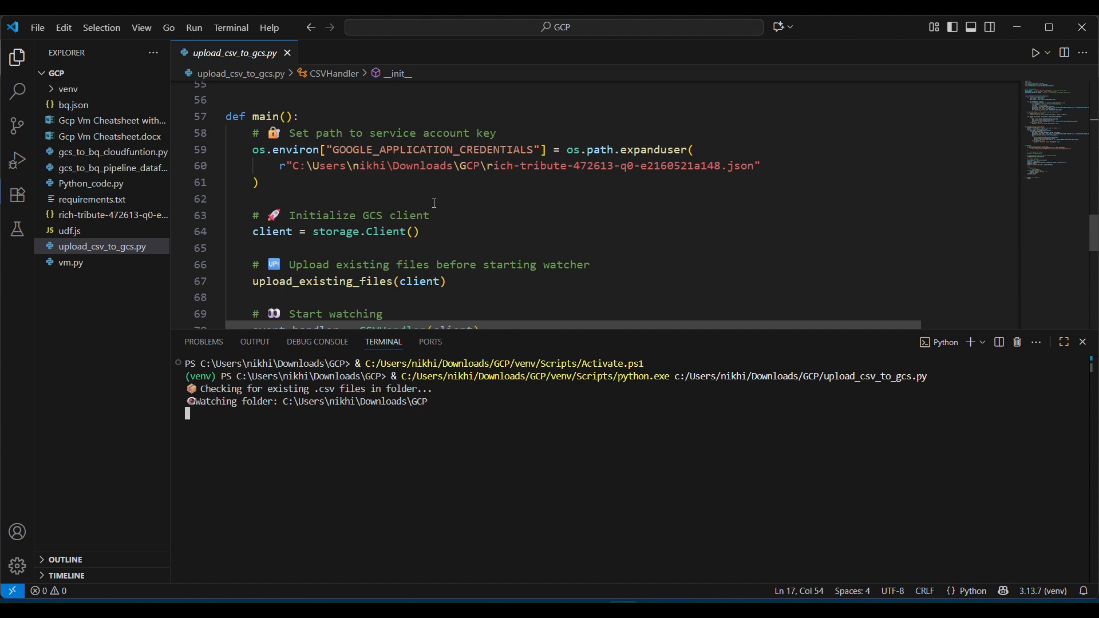
{"action": "scroll", "coordinate": [747, 267], "scroll_direction": "up", "scroll_amount": 1}
{"action": "scroll", "coordinate": [747, 267], "scroll_direction": "up", "scroll_amount": 18}
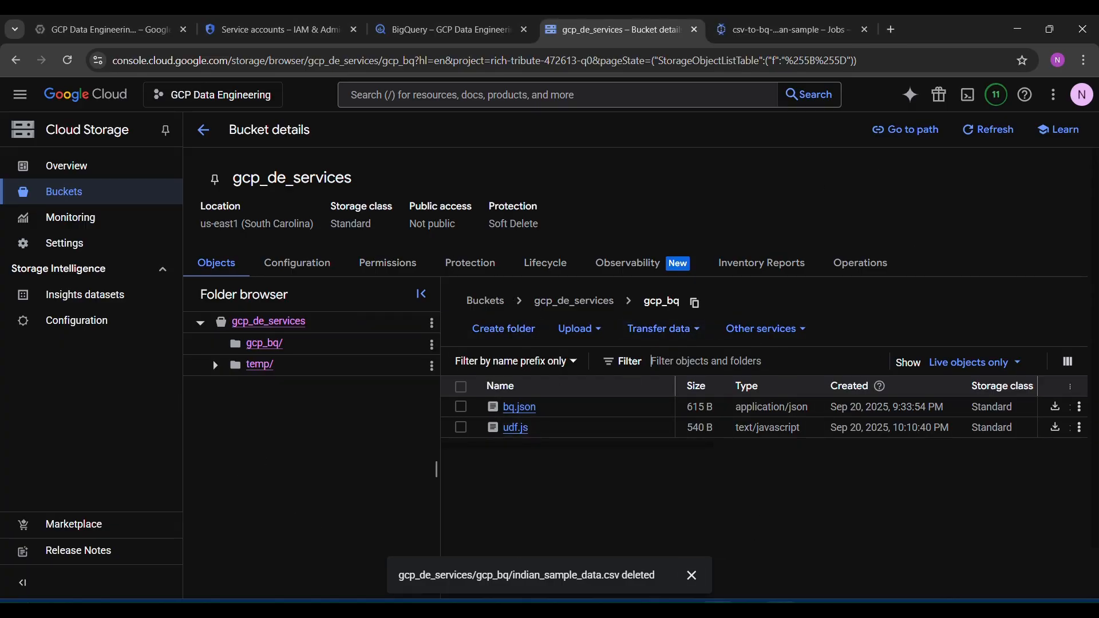
{"action": "left_click", "coordinate": [749, 607]}
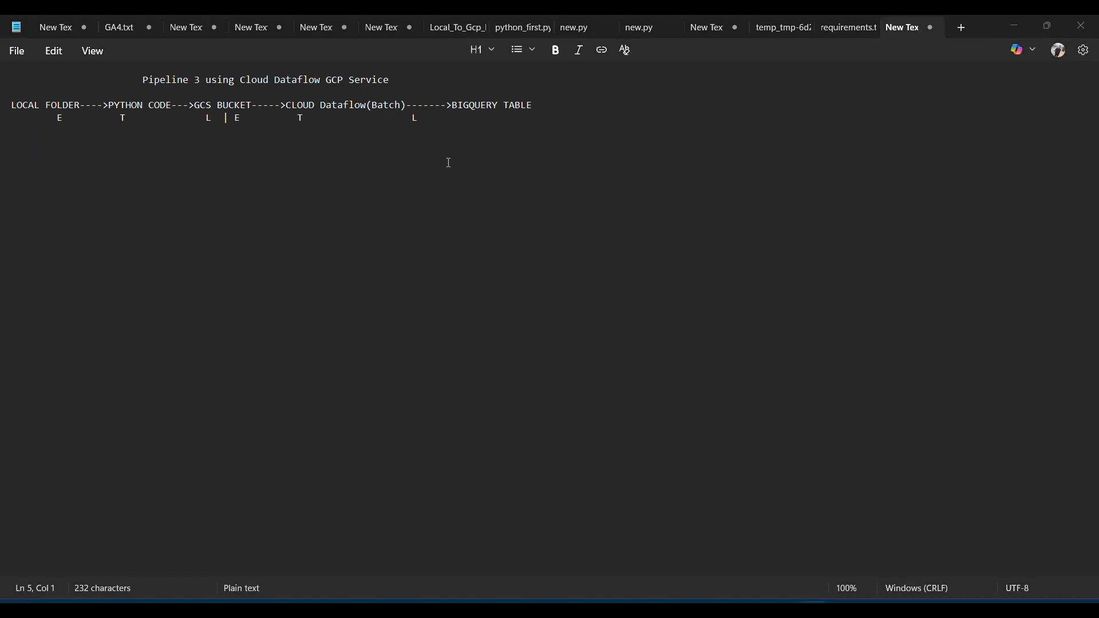
{"action": "left_click", "coordinate": [1015, 26]}
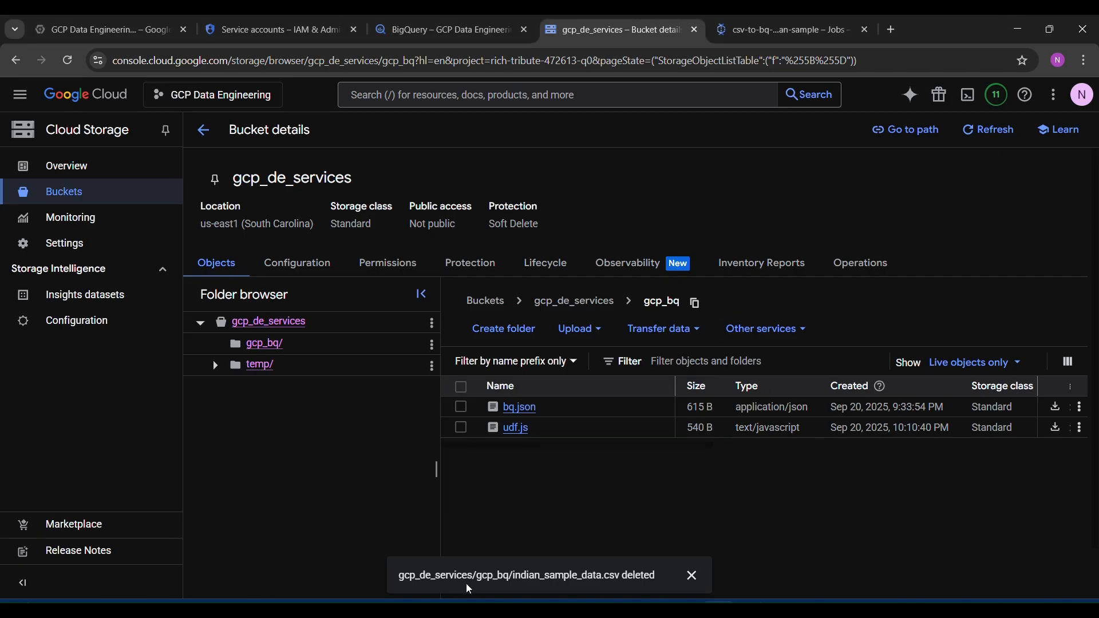
Step: Copy indian_sample_data from the New folder in Documents into the GCP folder in Downloads using File Explorer
{"action": "key", "text": "alt+Tab"}
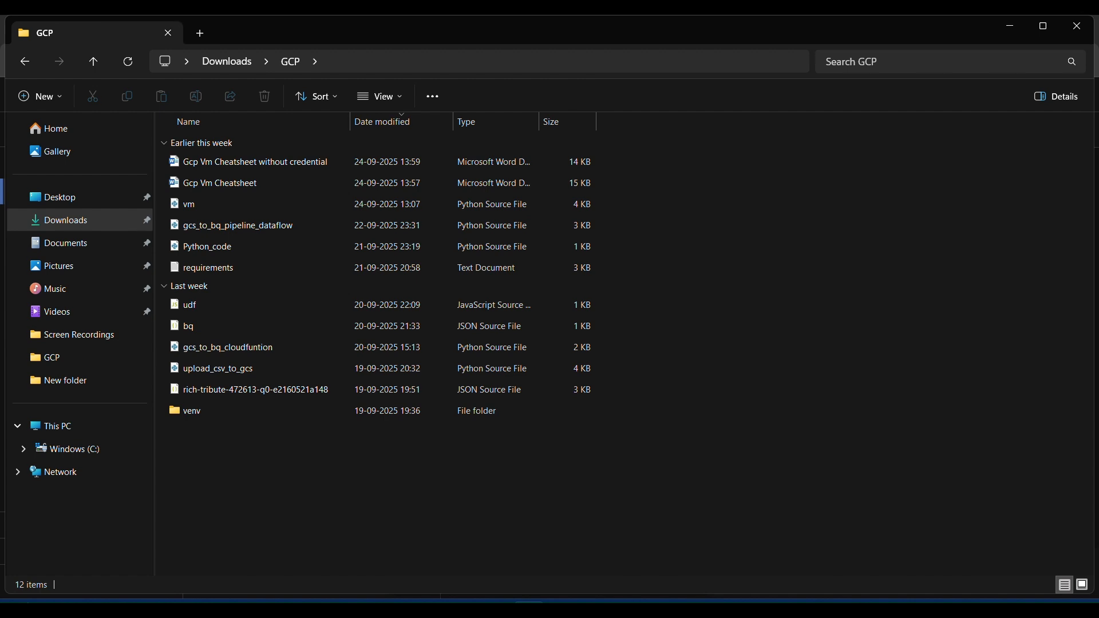
{"action": "left_click", "coordinate": [67, 246]}
{"action": "double_click", "coordinate": [277, 189]}
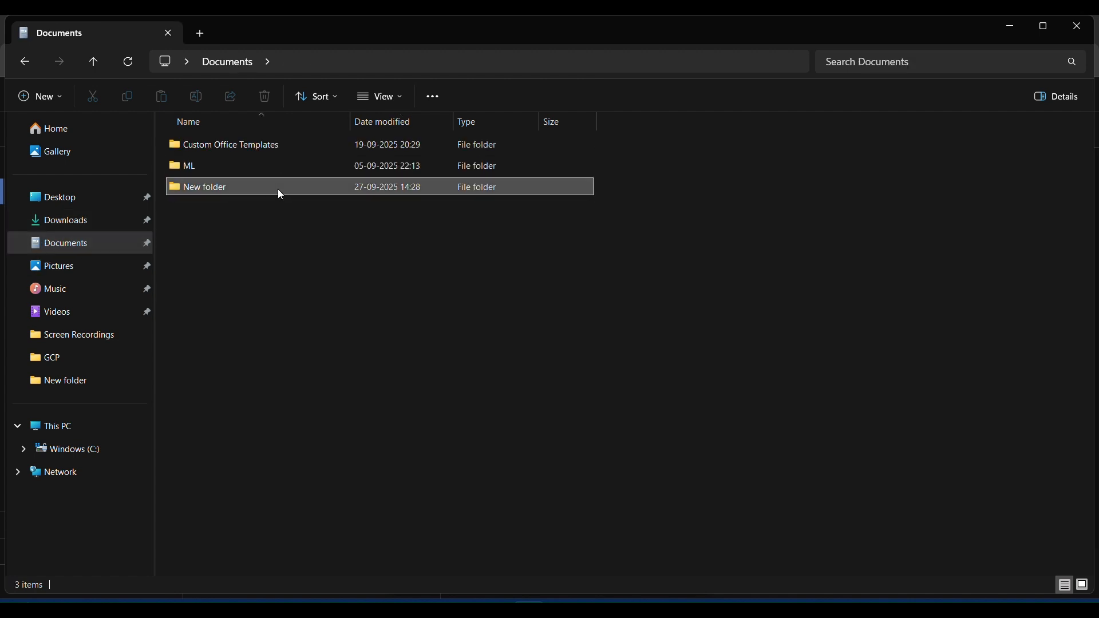
{"action": "left_click", "coordinate": [250, 146]}
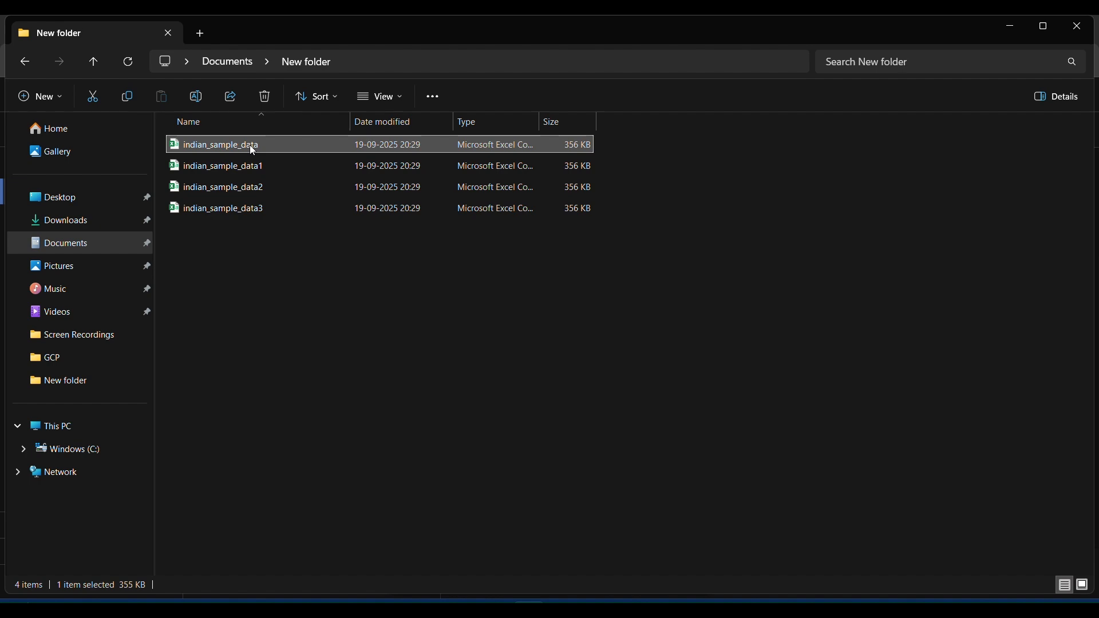
{"action": "key", "text": "ctrl+c"}
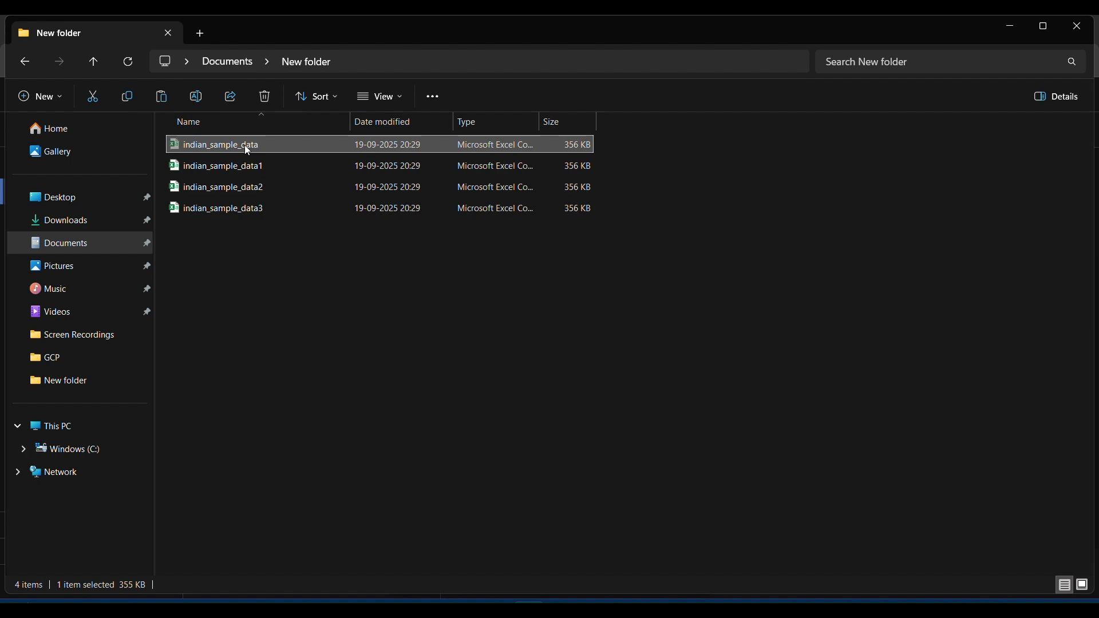
{"action": "left_click", "coordinate": [82, 227]}
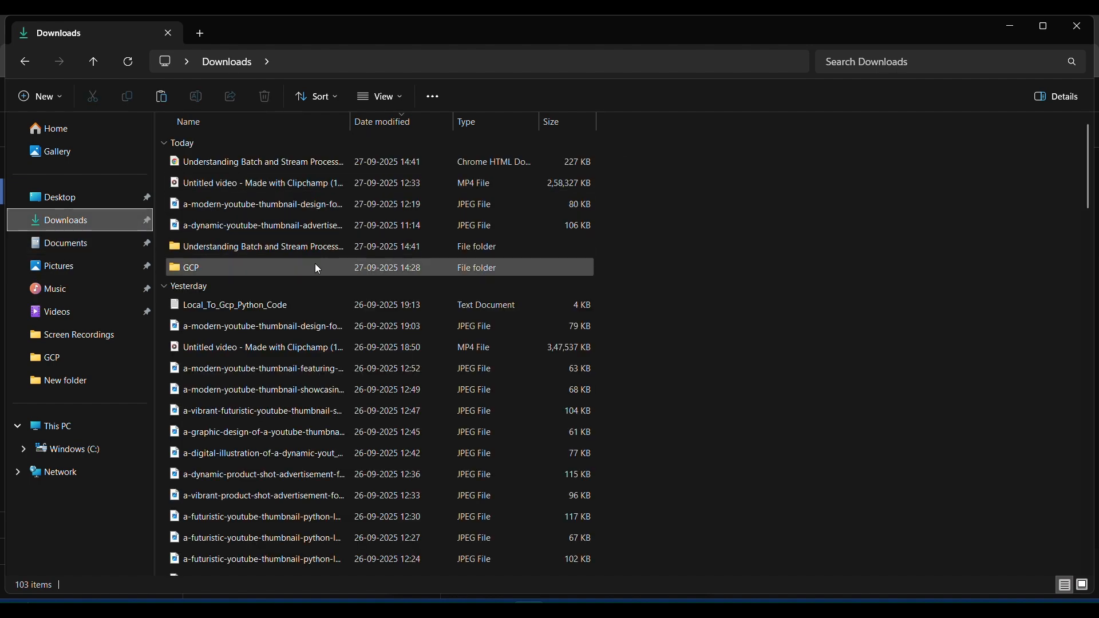
{"action": "left_click", "coordinate": [318, 269]}
{"action": "double_click", "coordinate": [318, 268]}
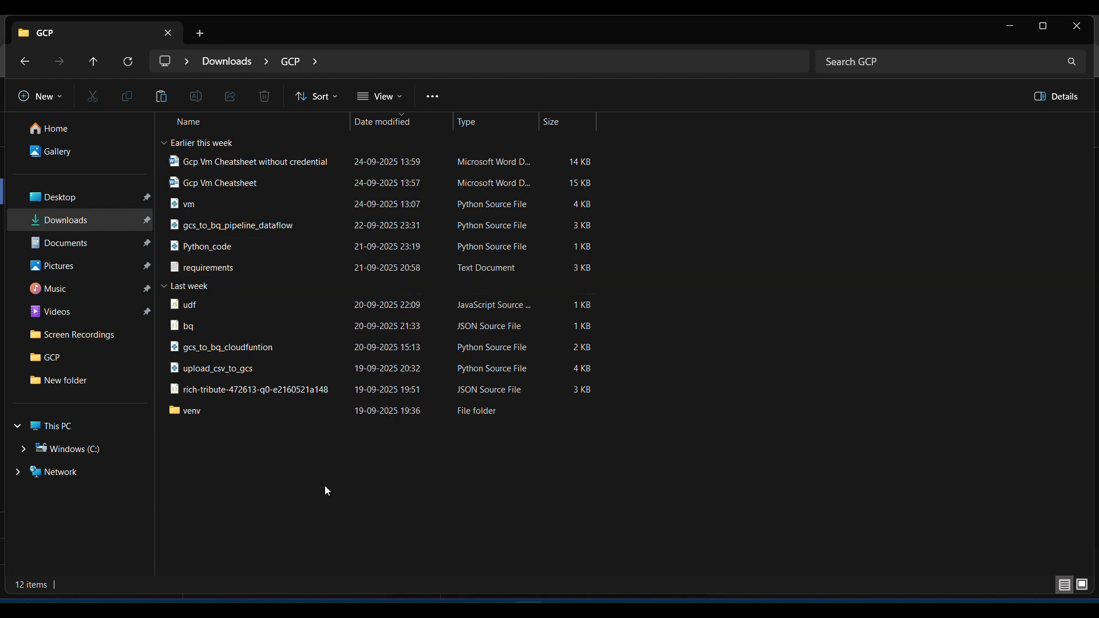
{"action": "key", "text": "ctrl+v"}
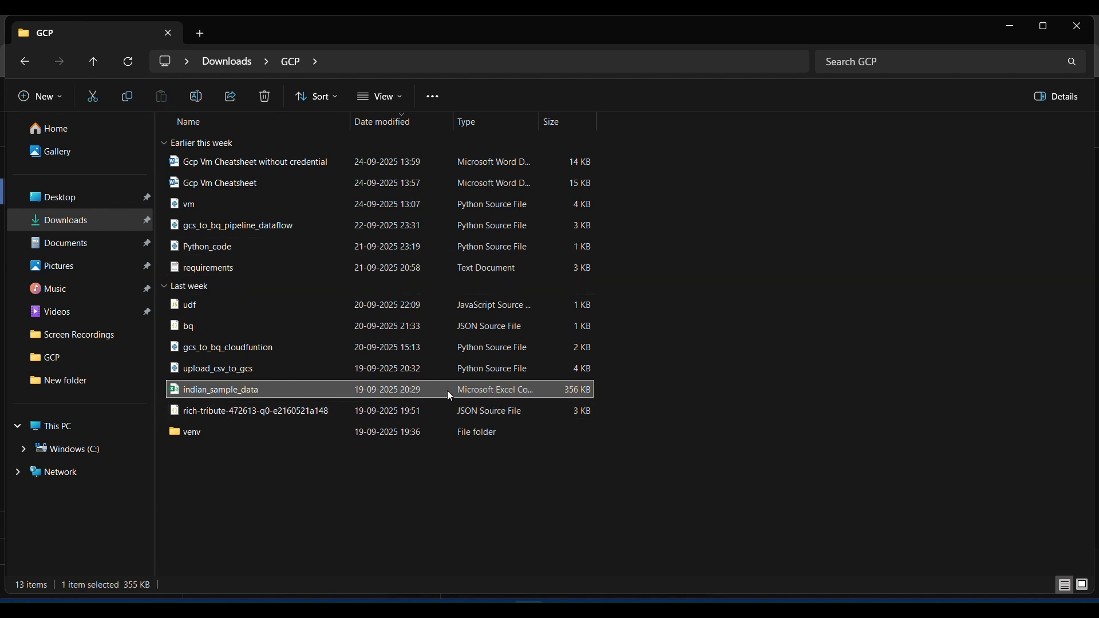
{"action": "left_click", "coordinate": [1007, 33]}
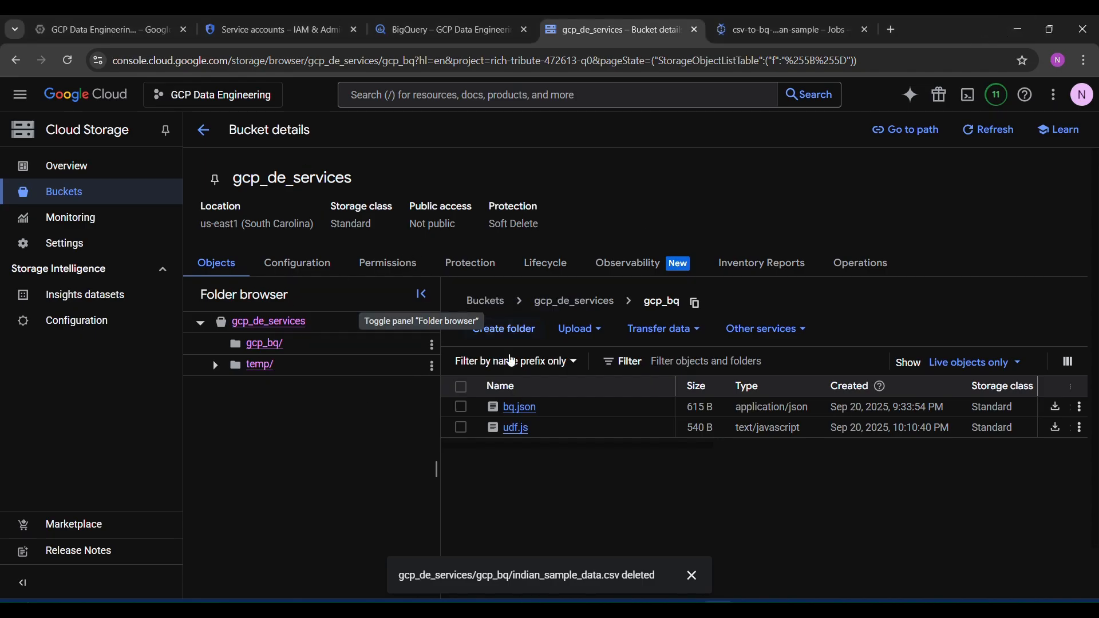
Step: Check the upload log in the VS Code terminal and reload the bucket's gcp_bq folder page in the browser
{"action": "key", "text": "alt+Tab"}
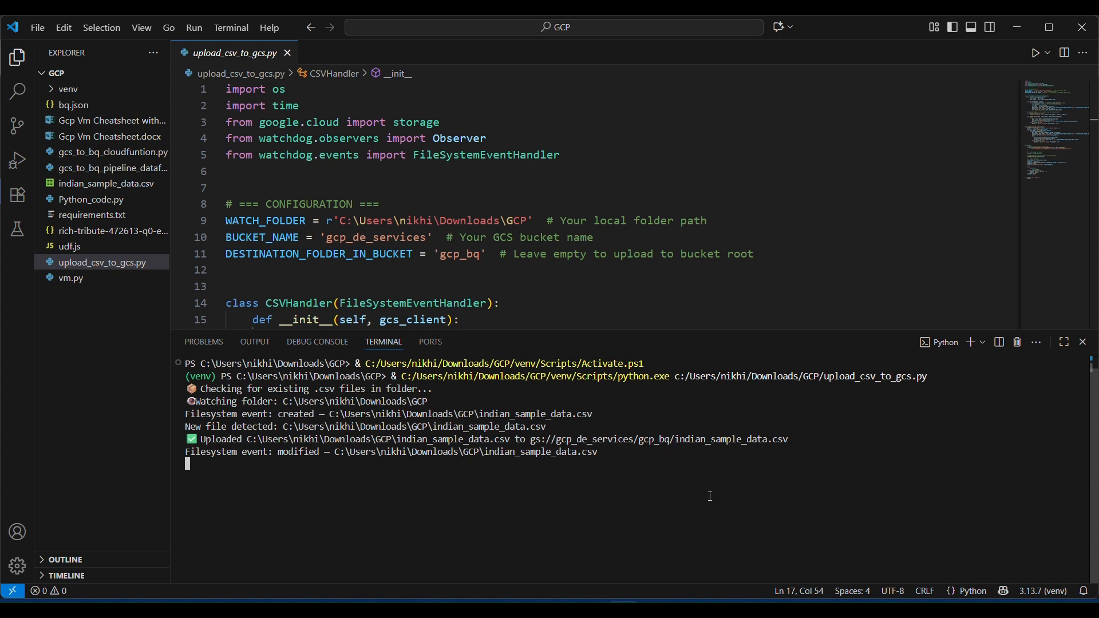
{"action": "left_click", "coordinate": [725, 602]}
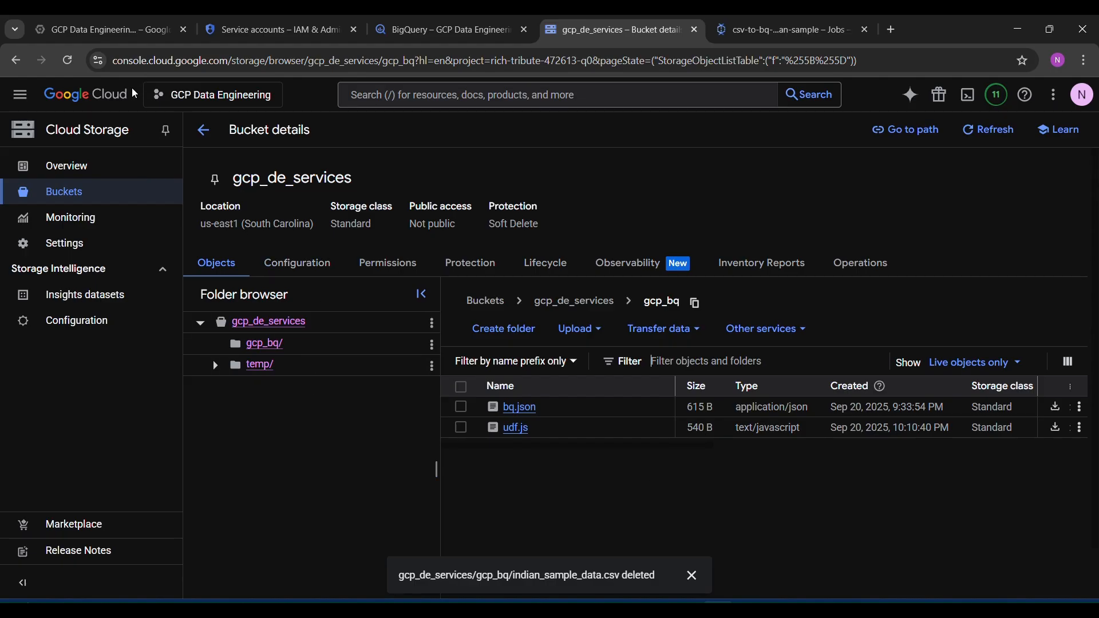
{"action": "left_click", "coordinate": [76, 68]}
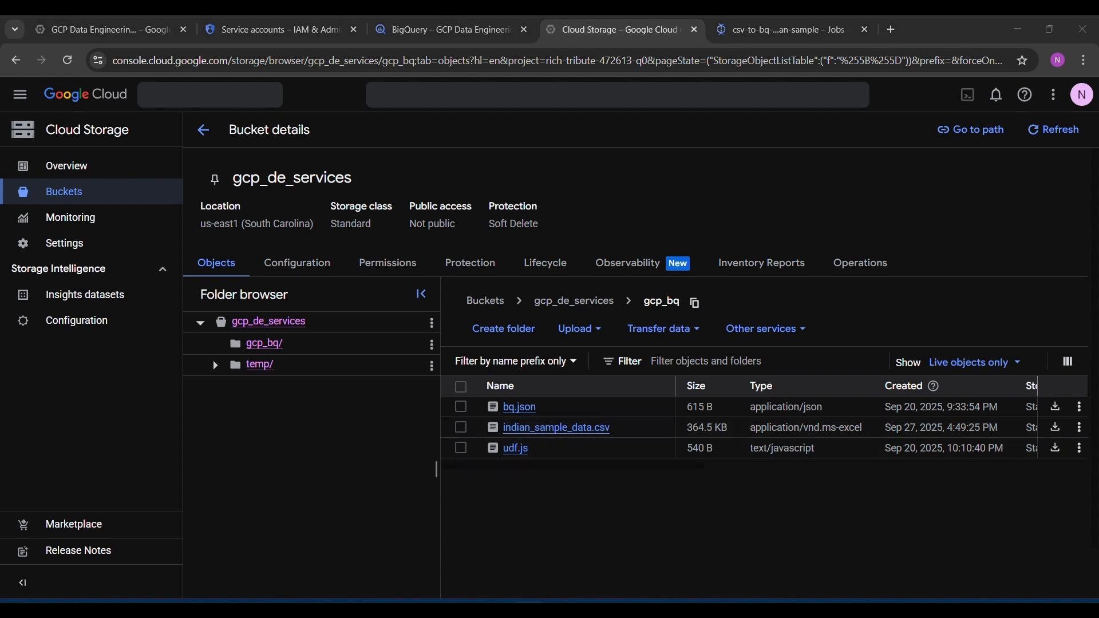
Step: Switch to indian_sample_data in Excel and widen all of the sheet's columns at once
{"action": "key", "text": "alt+Tab"}
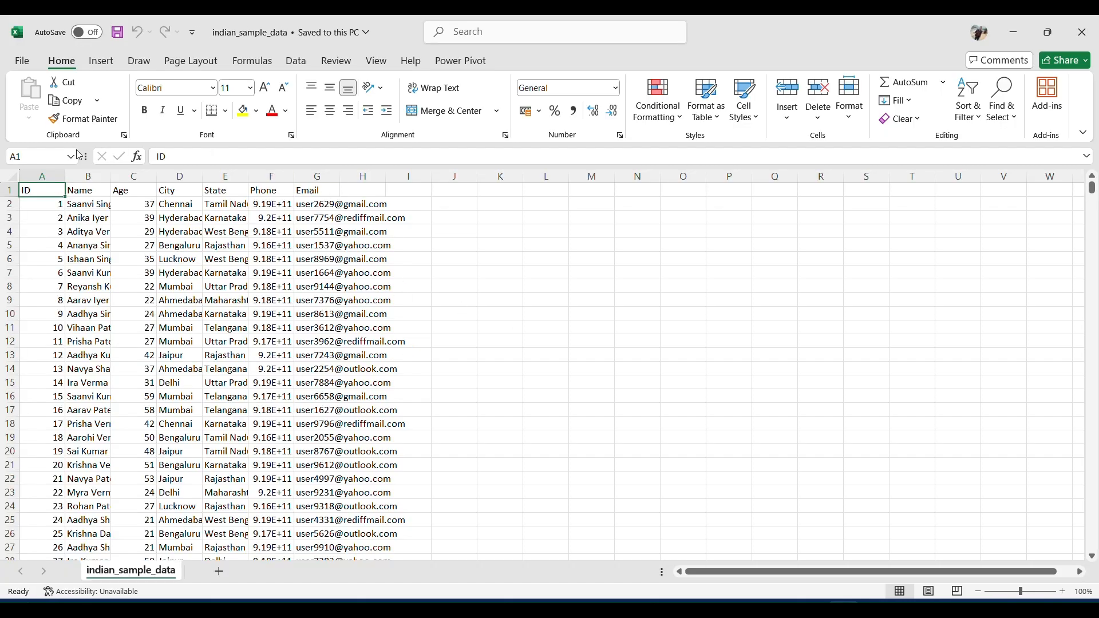
{"action": "left_click", "coordinate": [11, 176]}
{"action": "left_click_drag", "start_coordinate": [66, 178], "coordinate": [123, 178]}
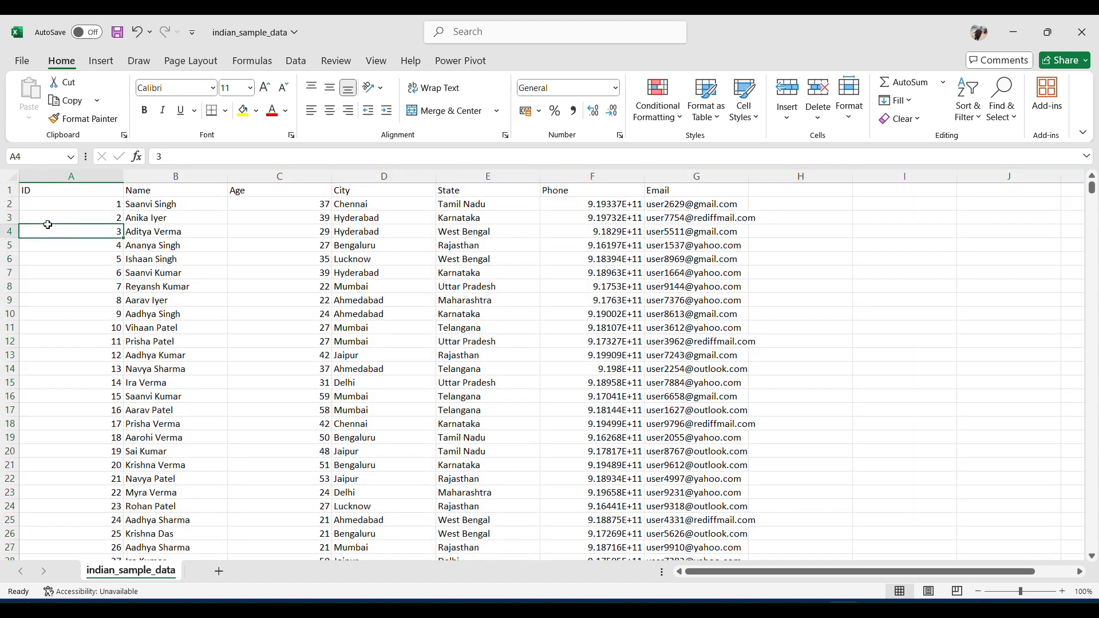
{"action": "left_click", "coordinate": [51, 229]}
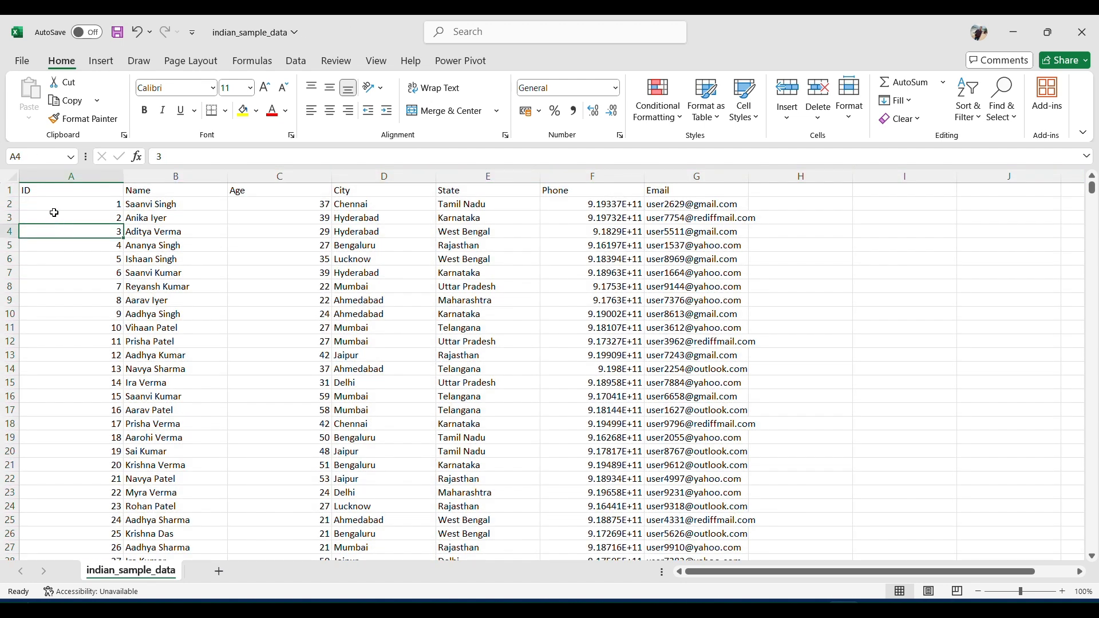
Step: Check how many records the sheet holds by selecting the ID column down to its last row and back up
{"action": "left_click", "coordinate": [88, 189]}
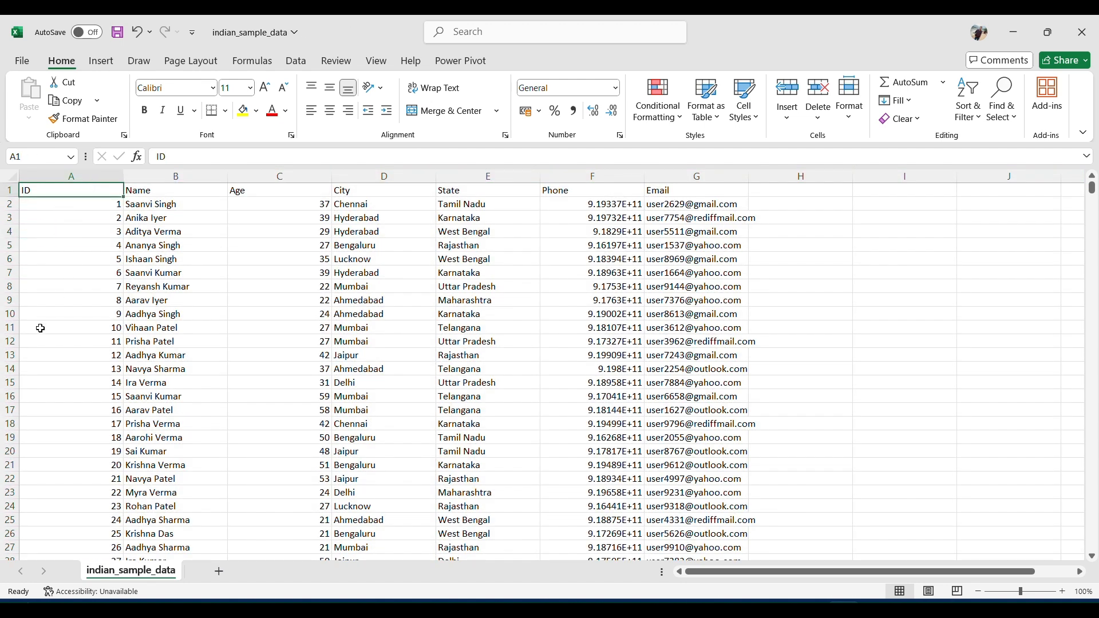
{"action": "key", "text": "ctrl+shift+Down"}
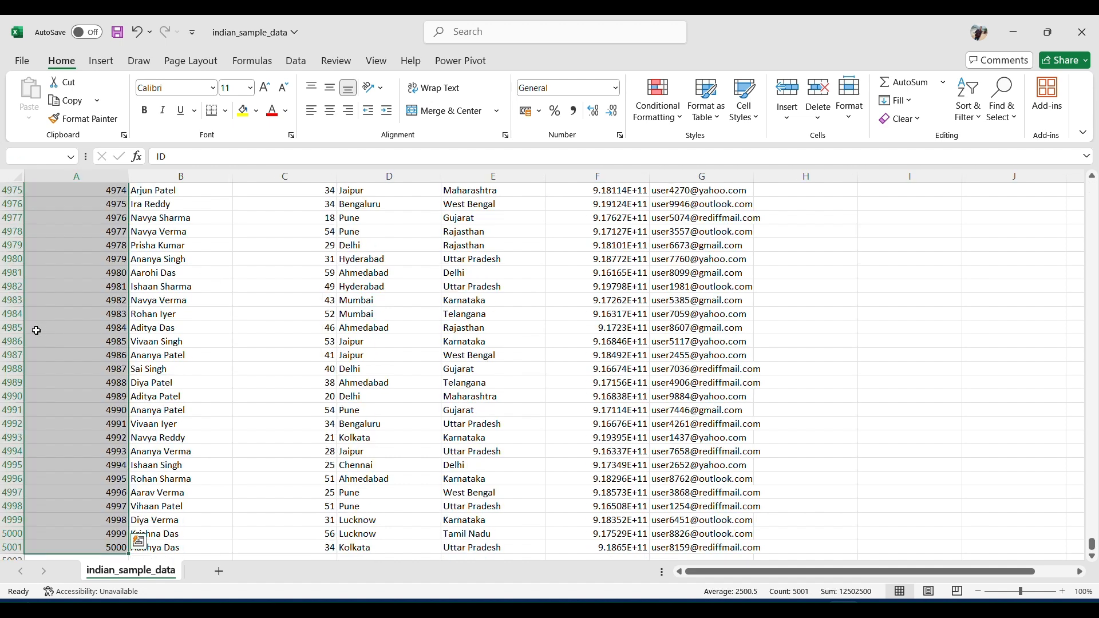
{"action": "left_click", "coordinate": [174, 371]}
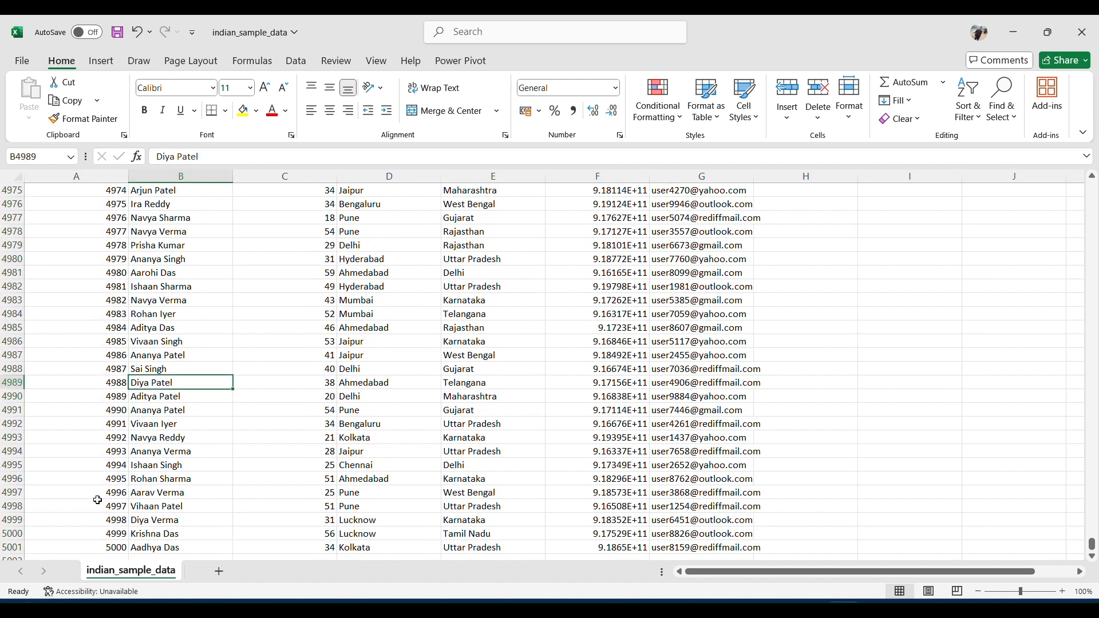
{"action": "left_click", "coordinate": [107, 551]}
{"action": "key", "text": "ctrl+shift+Up"}
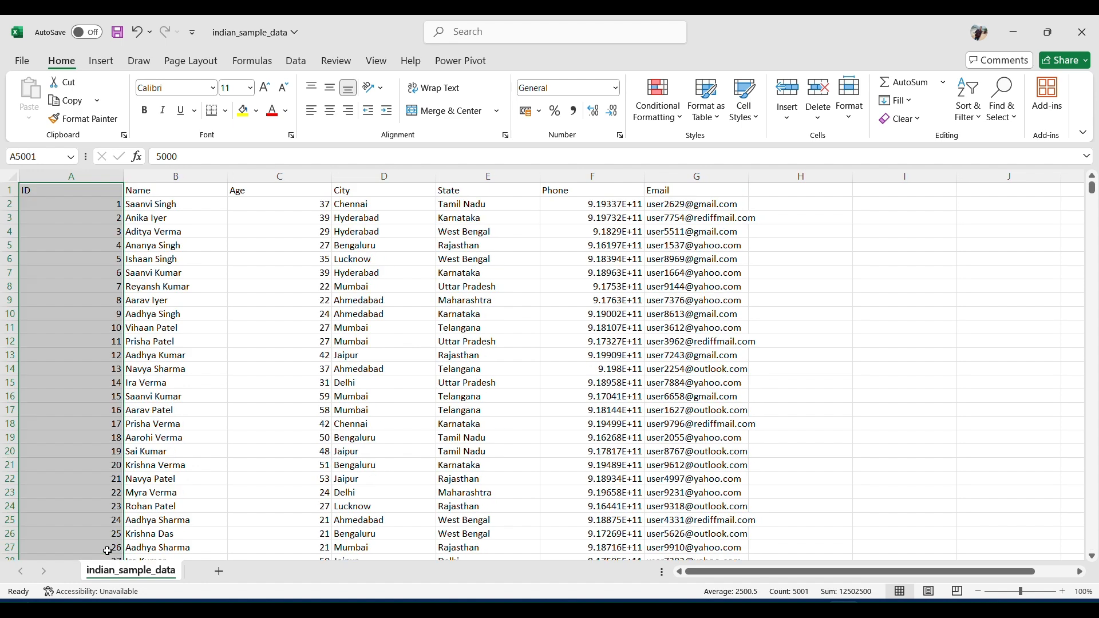
Step: Close the indian_sample_data workbook in Excel without saving its changes
{"action": "left_click", "coordinate": [239, 231]}
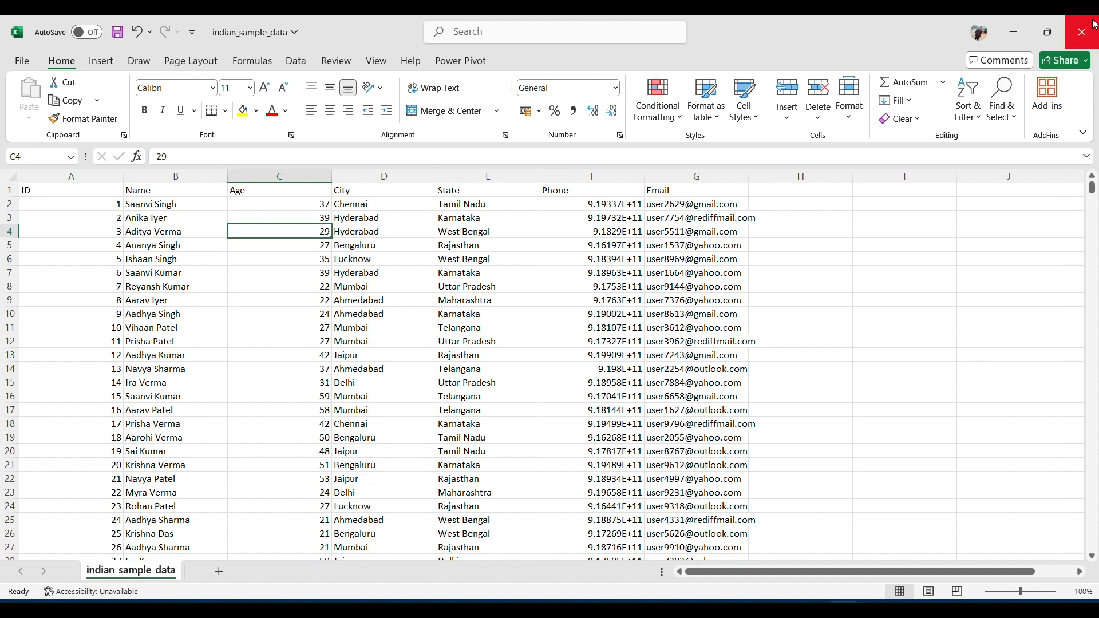
{"action": "left_click", "coordinate": [11, 177]}
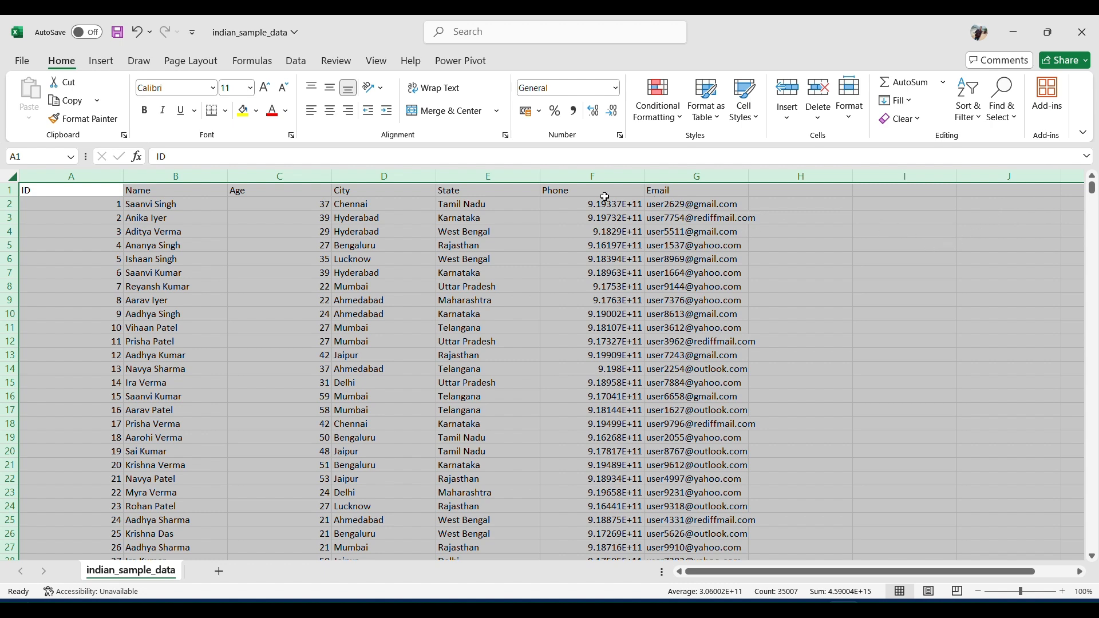
{"action": "left_click", "coordinate": [1075, 42]}
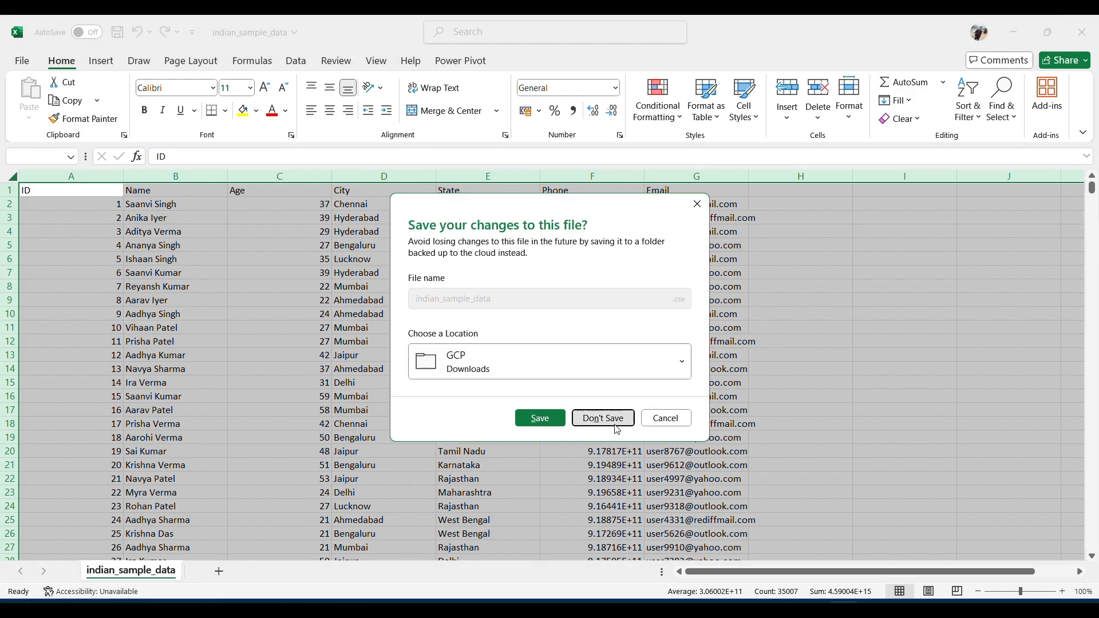
{"action": "left_click", "coordinate": [614, 422]}
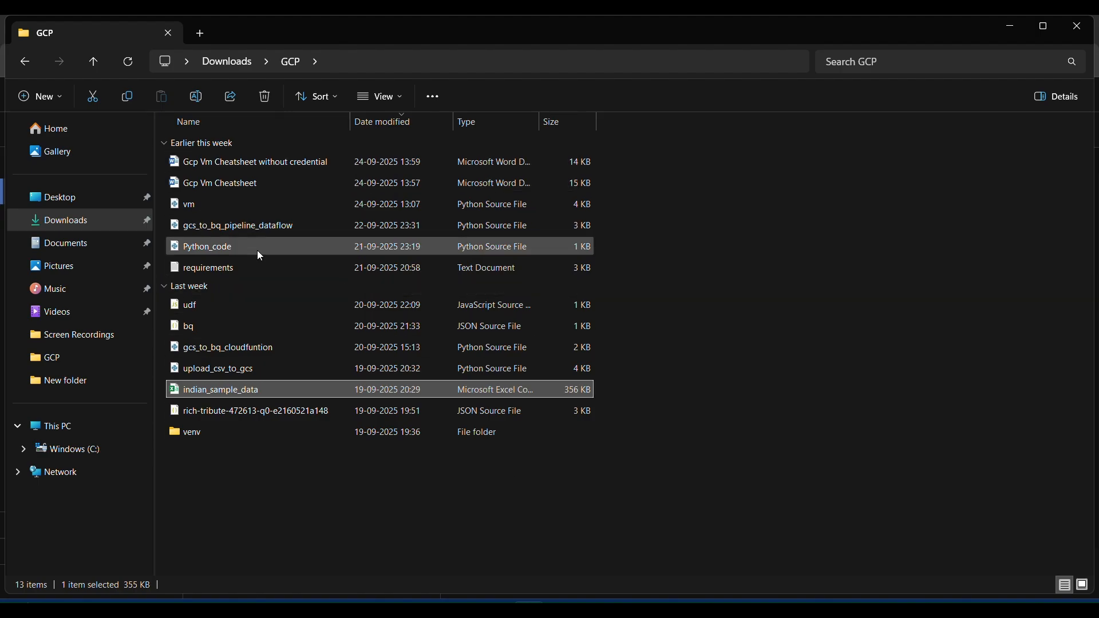
Step: Switch to the BigQuery page in the browser and check the preview of the gcsdataflowbq table
{"action": "mouse_move", "coordinate": [710, 608]}
{"action": "left_click", "coordinate": [674, 525]}
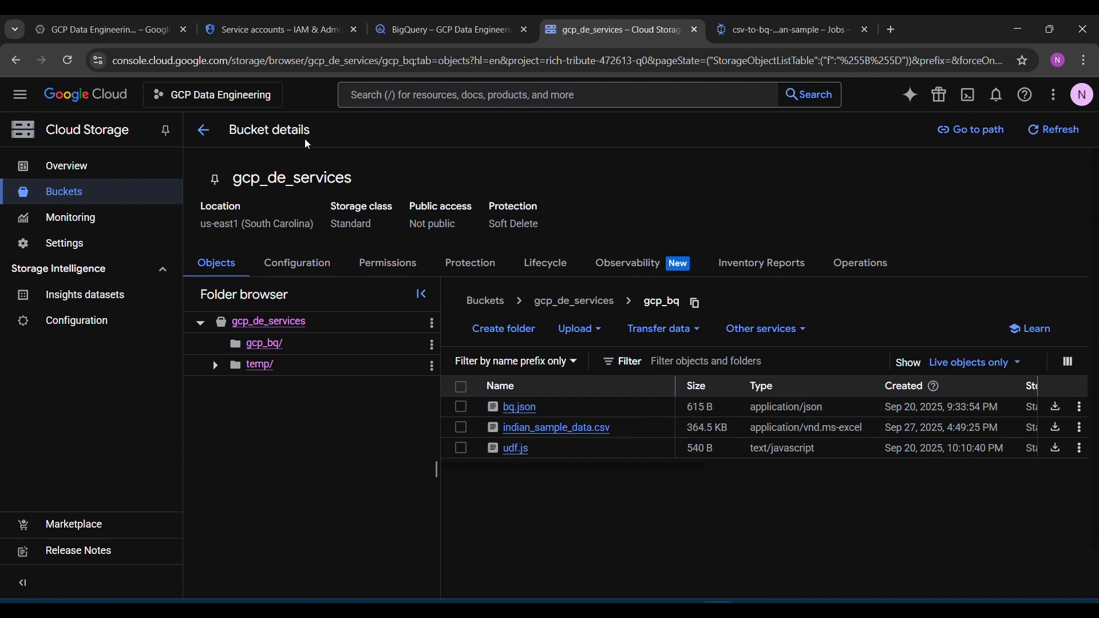
{"action": "left_click", "coordinate": [408, 34]}
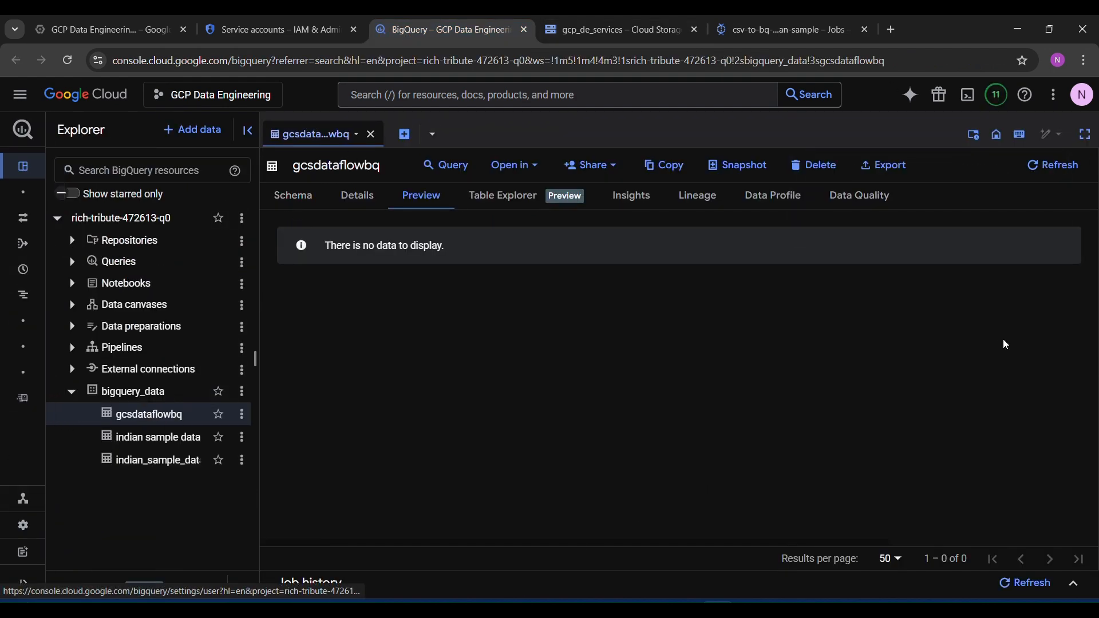
{"action": "left_click", "coordinate": [581, 96]}
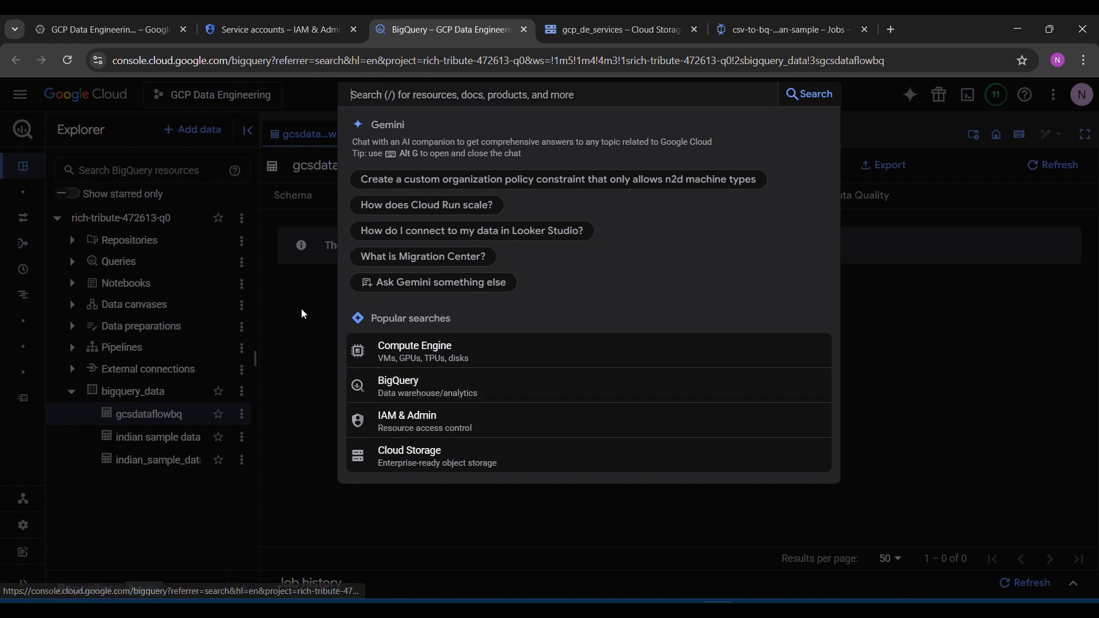
{"action": "left_click", "coordinate": [293, 377]}
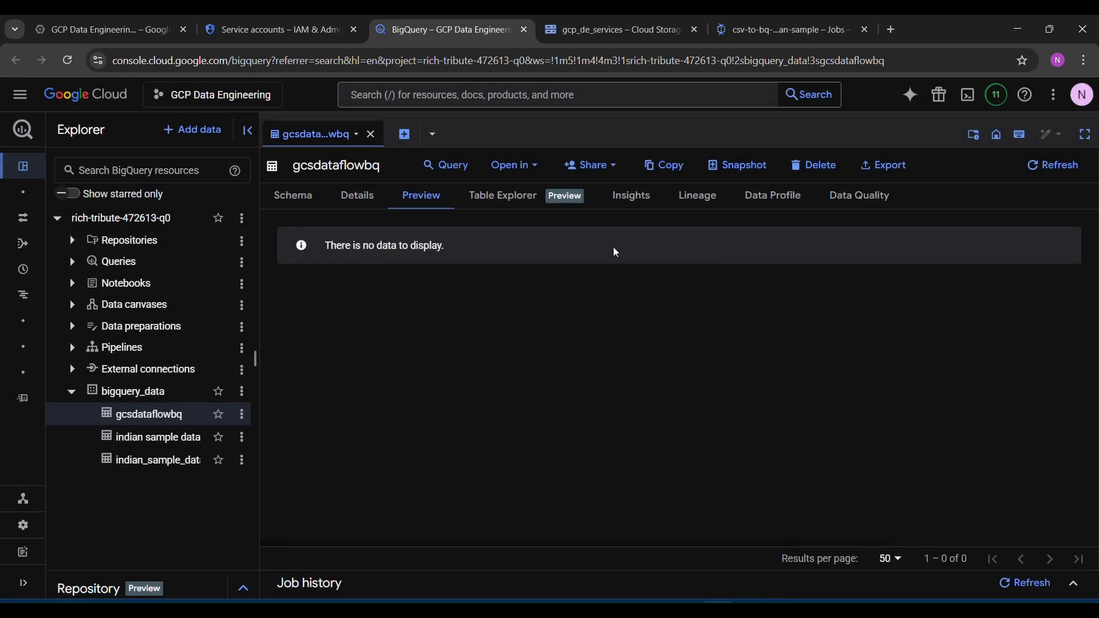
Step: Start a new dataset in the rich-tribute-472613-q0 project with the ID dddd, and cancel it
{"action": "left_click", "coordinate": [242, 220]}
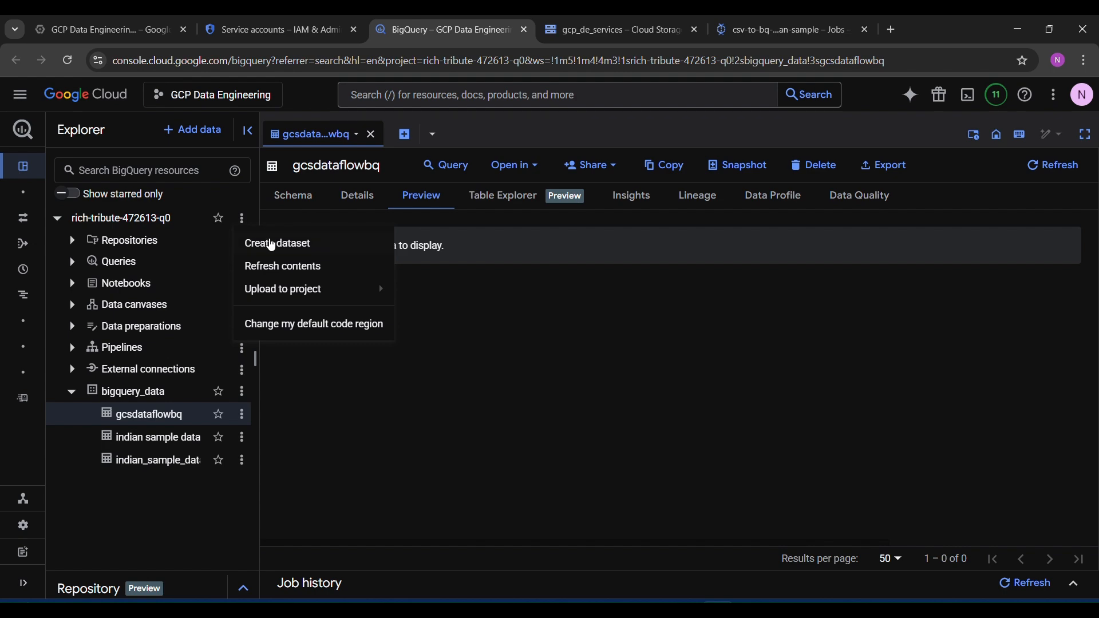
{"action": "mouse_move", "coordinate": [272, 290]}
{"action": "left_click", "coordinate": [291, 244]}
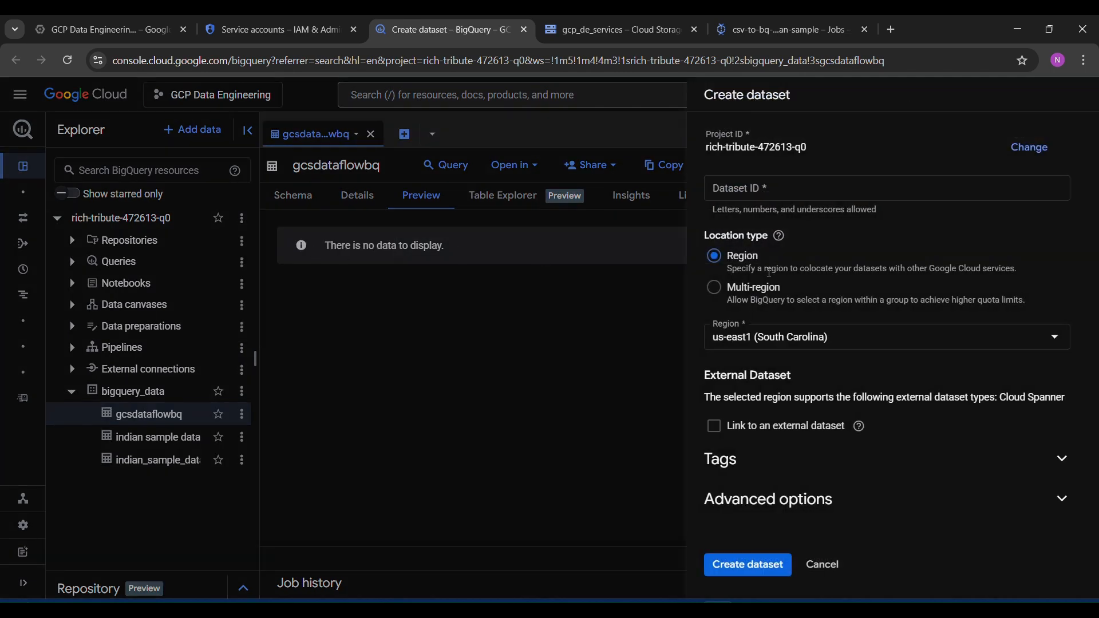
{"action": "left_click", "coordinate": [781, 189]}
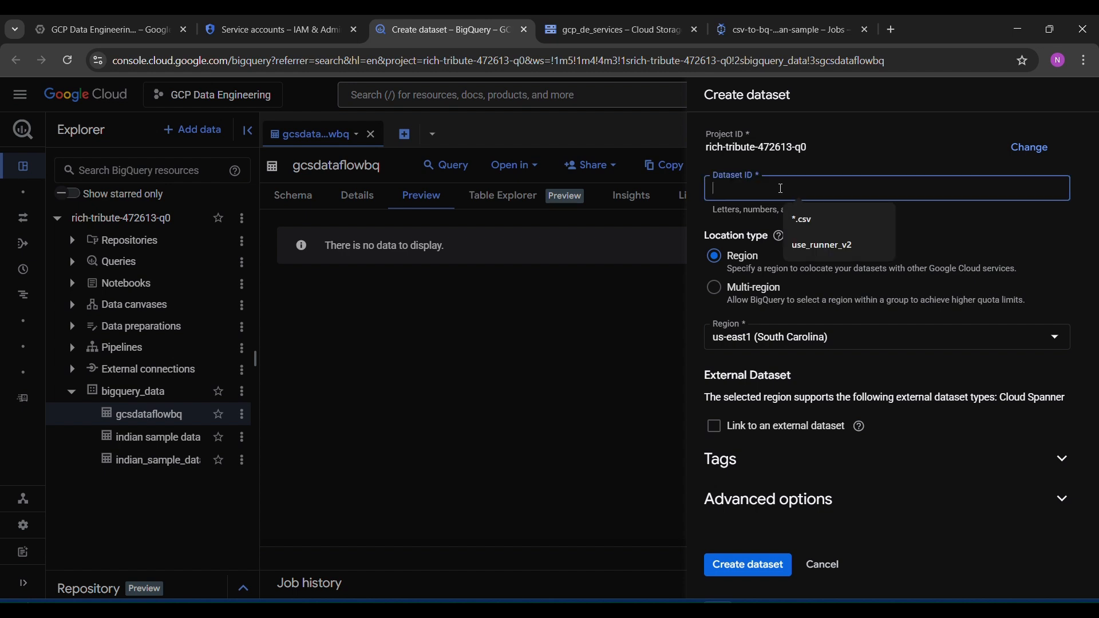
{"action": "type", "text": "dddd"}
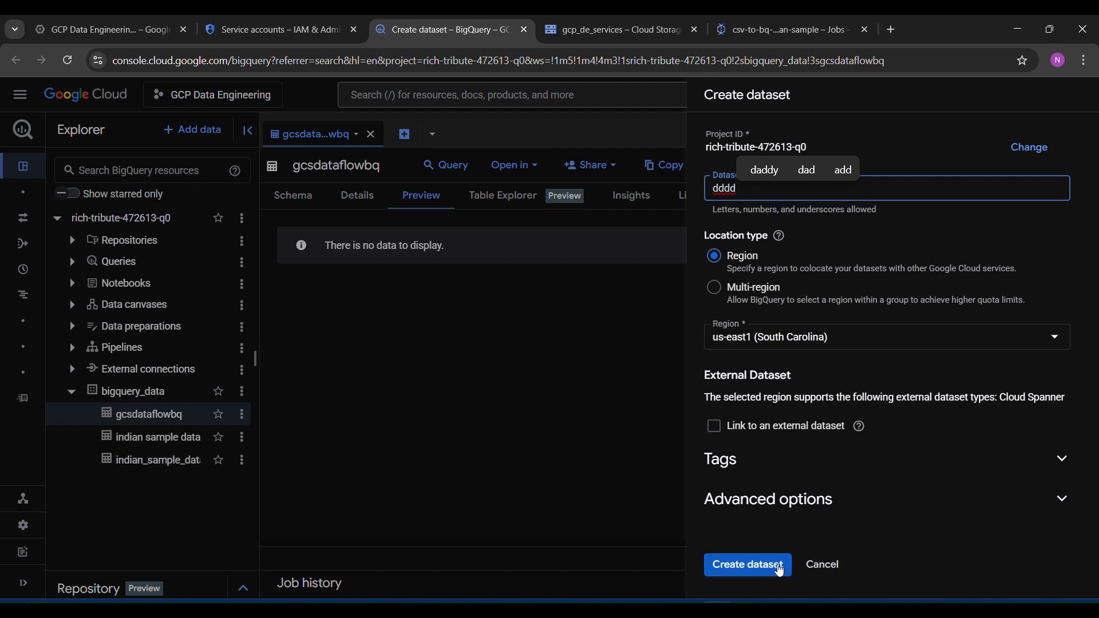
{"action": "left_click", "coordinate": [822, 565]}
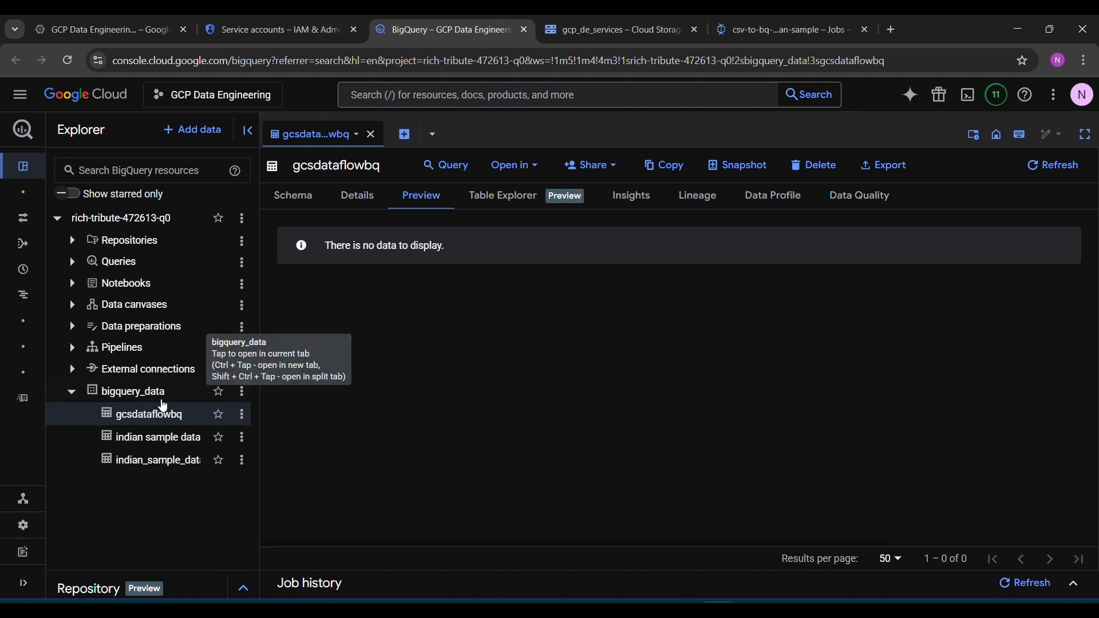
Step: Start a new table in the bigquery_data dataset with Google Cloud Storage as its source
{"action": "left_click", "coordinate": [241, 394]}
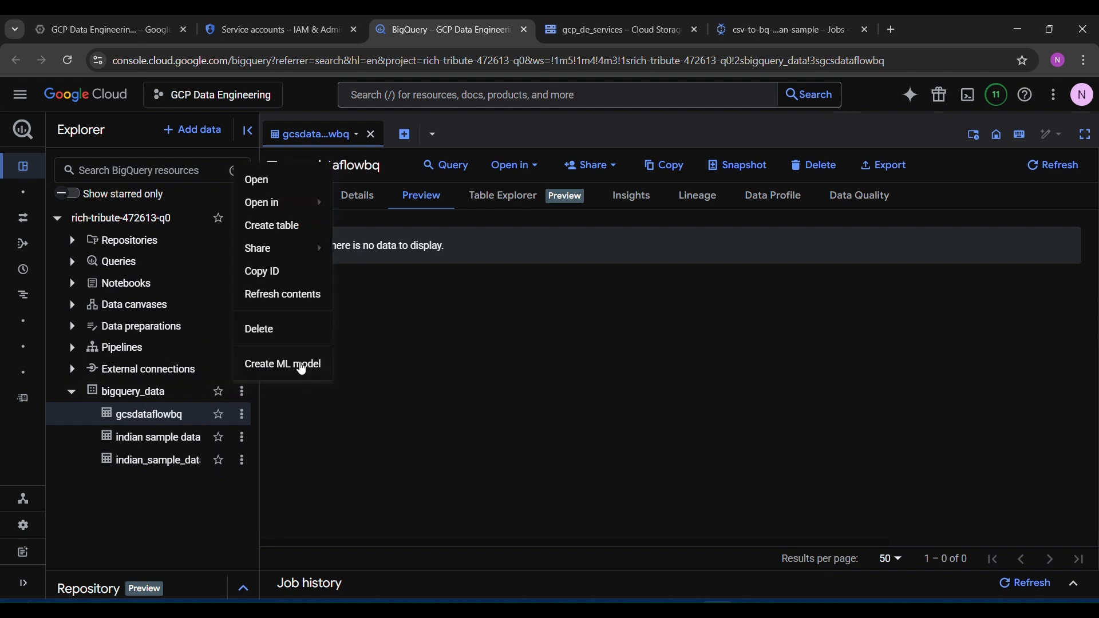
{"action": "left_click", "coordinate": [329, 434]}
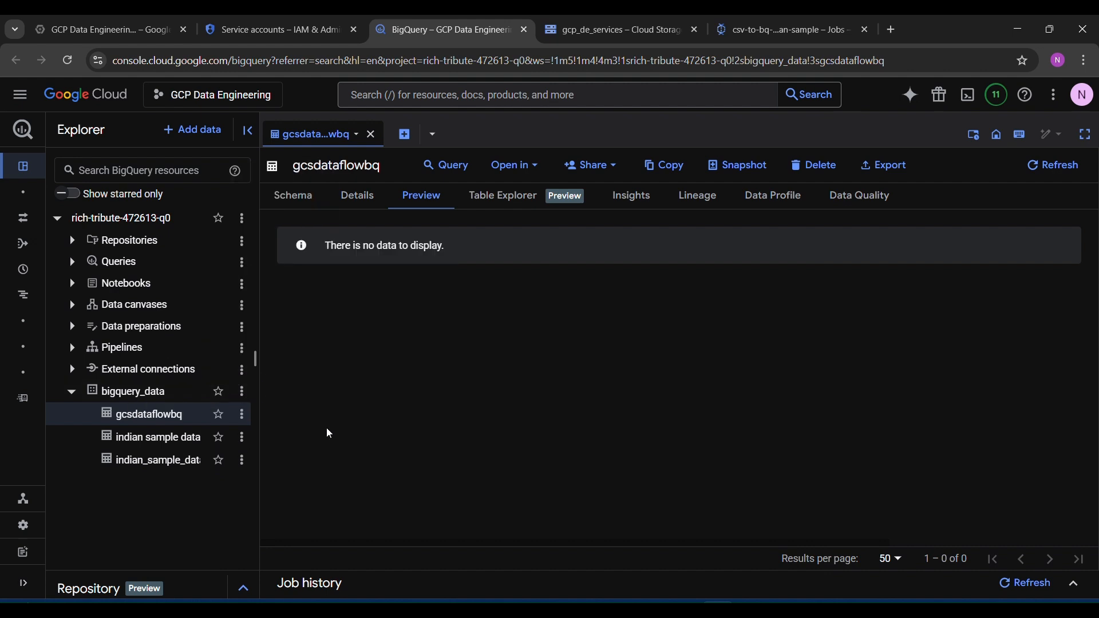
{"action": "left_click", "coordinate": [243, 393]}
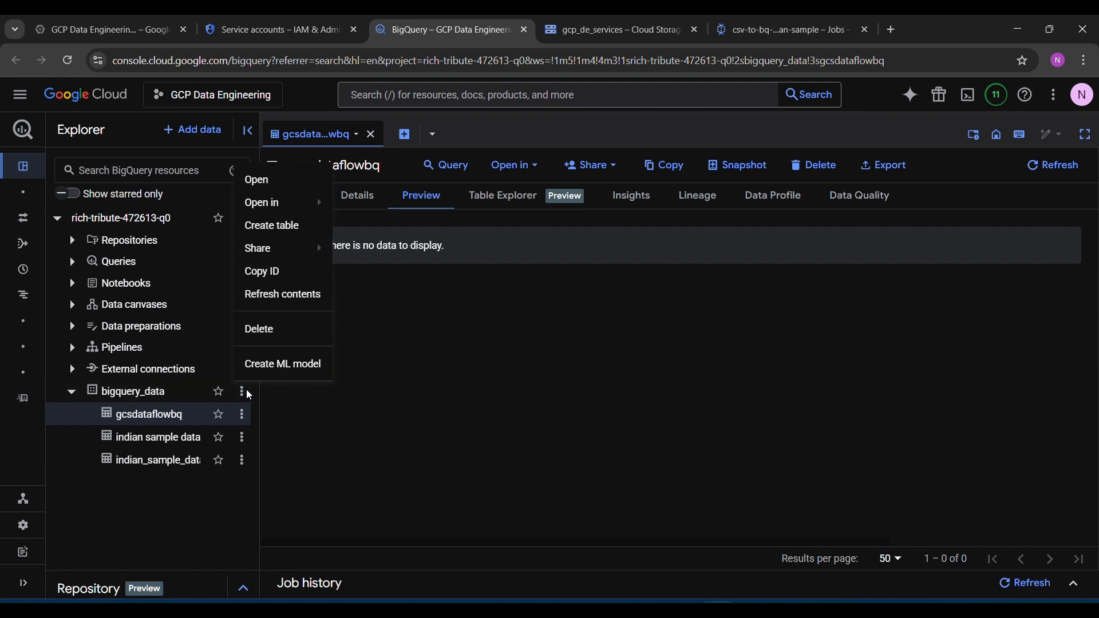
{"action": "left_click", "coordinate": [286, 226]}
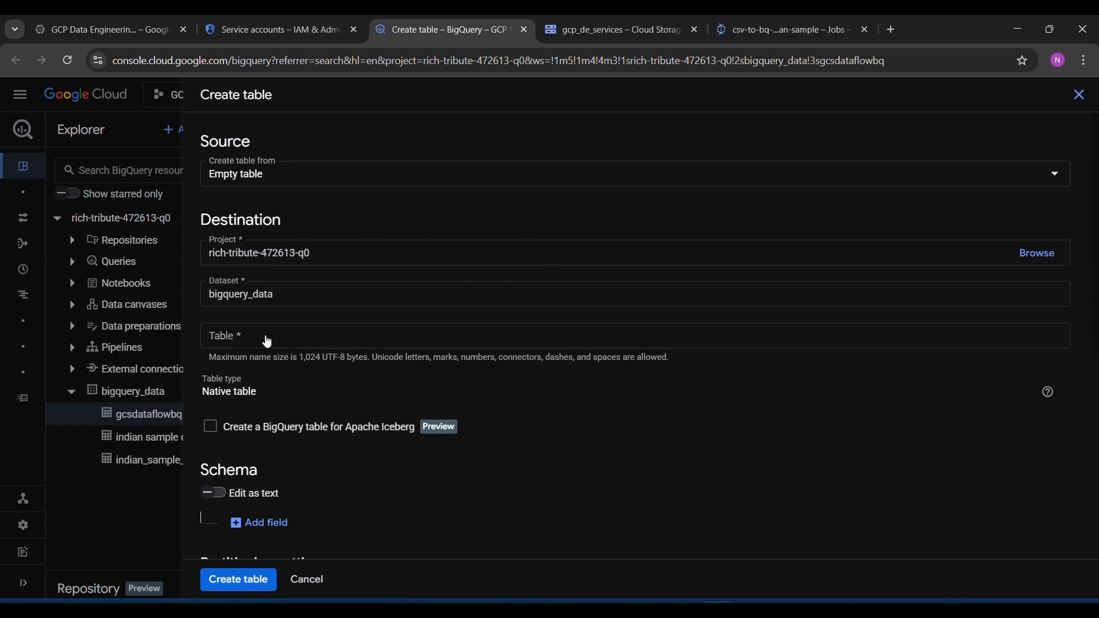
{"action": "left_click", "coordinate": [315, 187]}
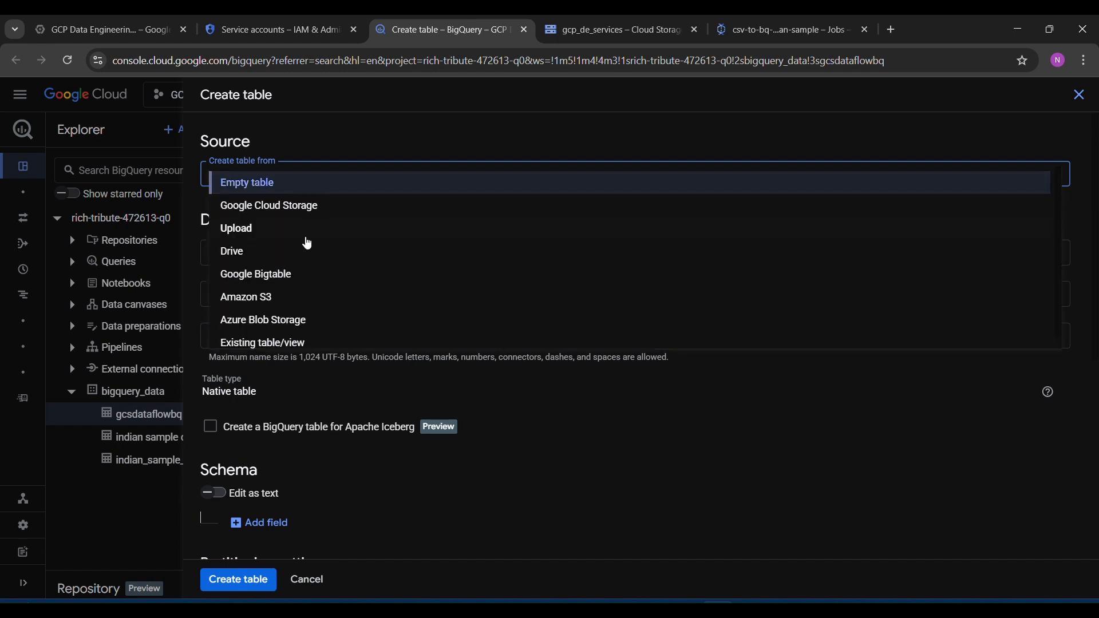
{"action": "left_click", "coordinate": [274, 207]}
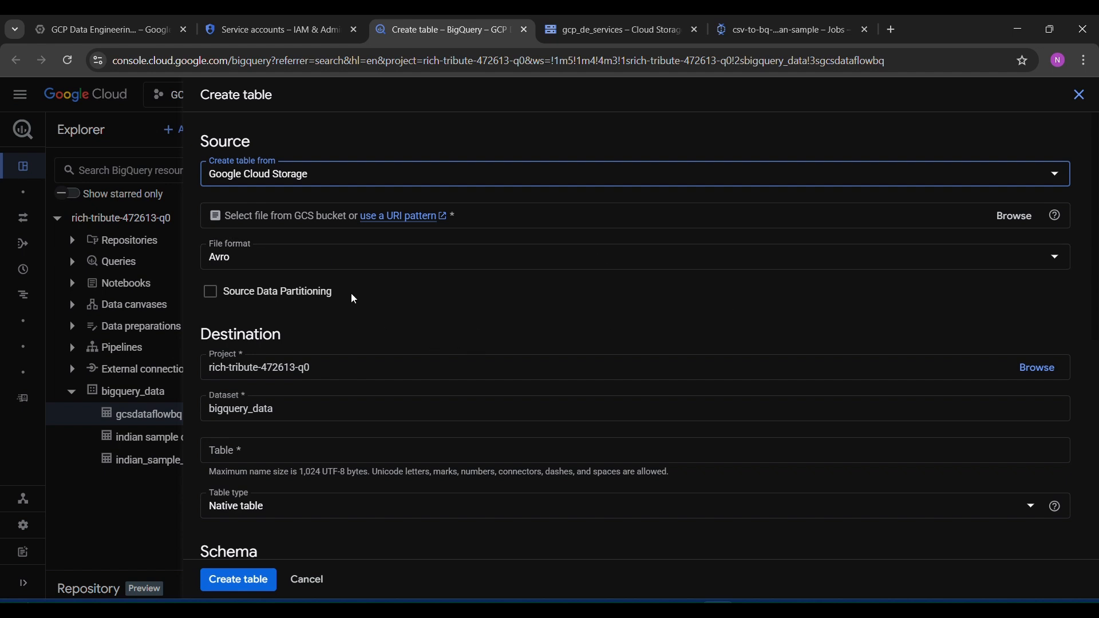
Step: Choose indian_sample_data.csv from the gcp_bq folder of the gcp_de_services bucket as the table's source file
{"action": "left_click", "coordinate": [1014, 216]}
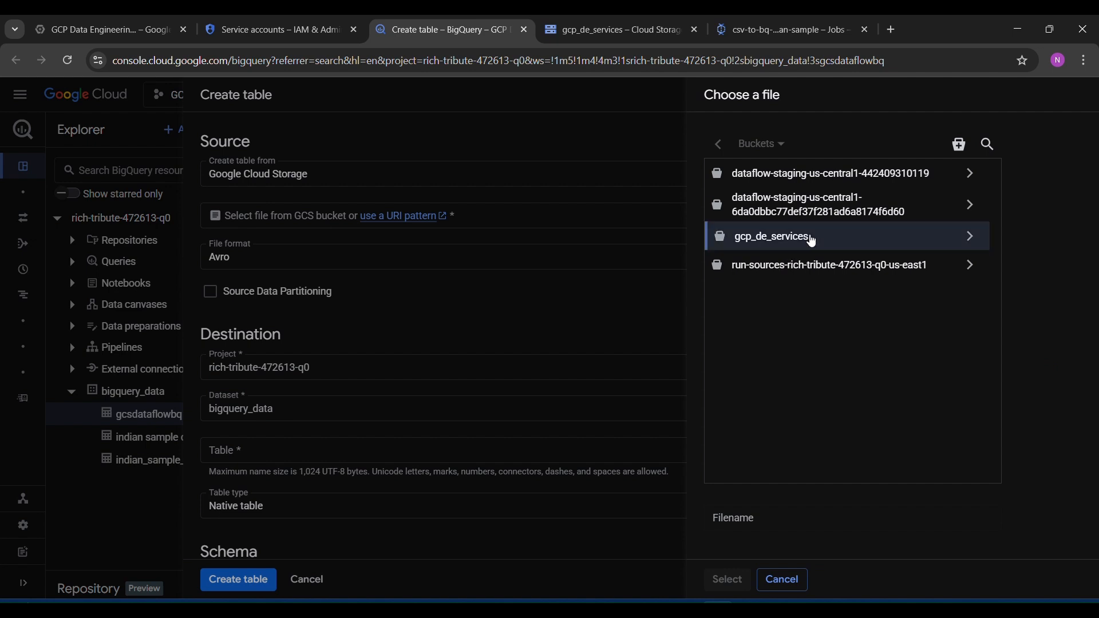
{"action": "left_click", "coordinate": [805, 235]}
{"action": "left_click", "coordinate": [981, 235]}
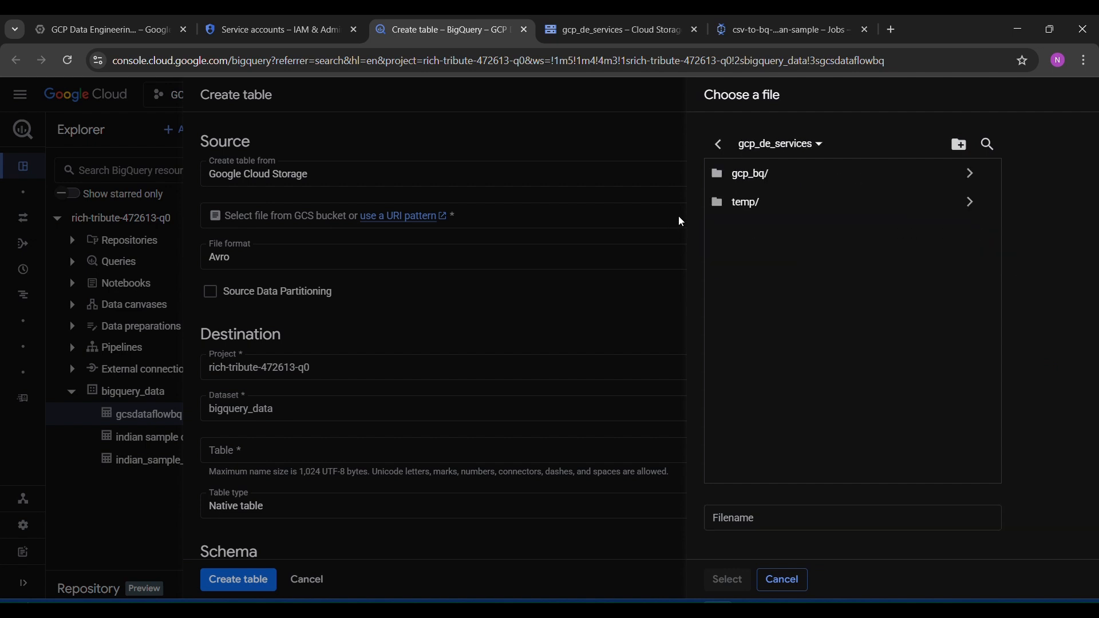
{"action": "left_click", "coordinate": [969, 173]}
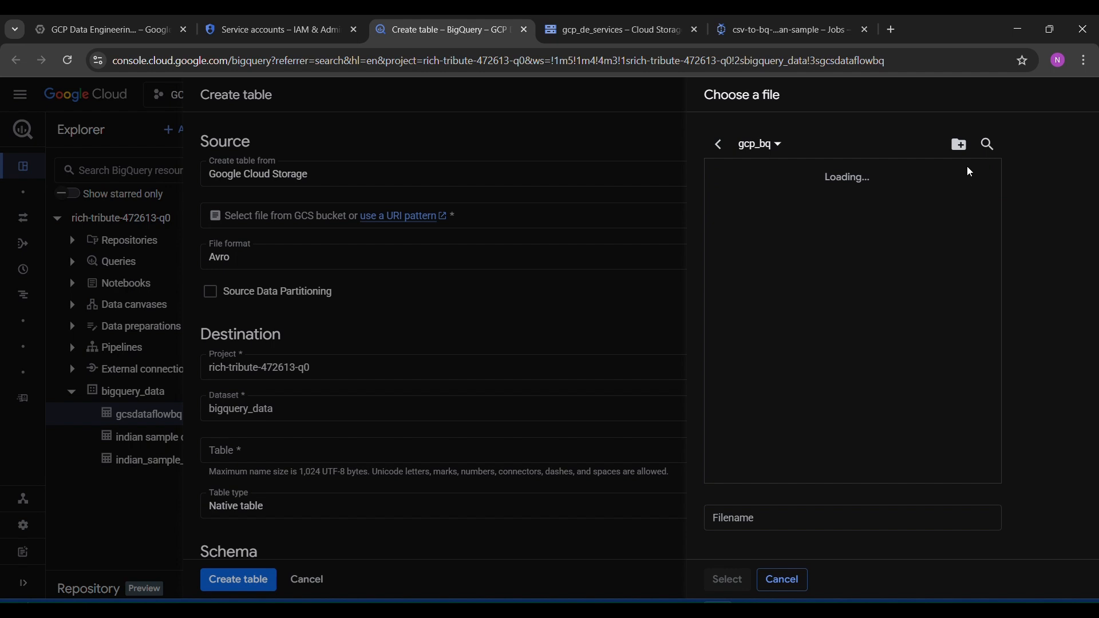
{"action": "left_click", "coordinate": [810, 211]}
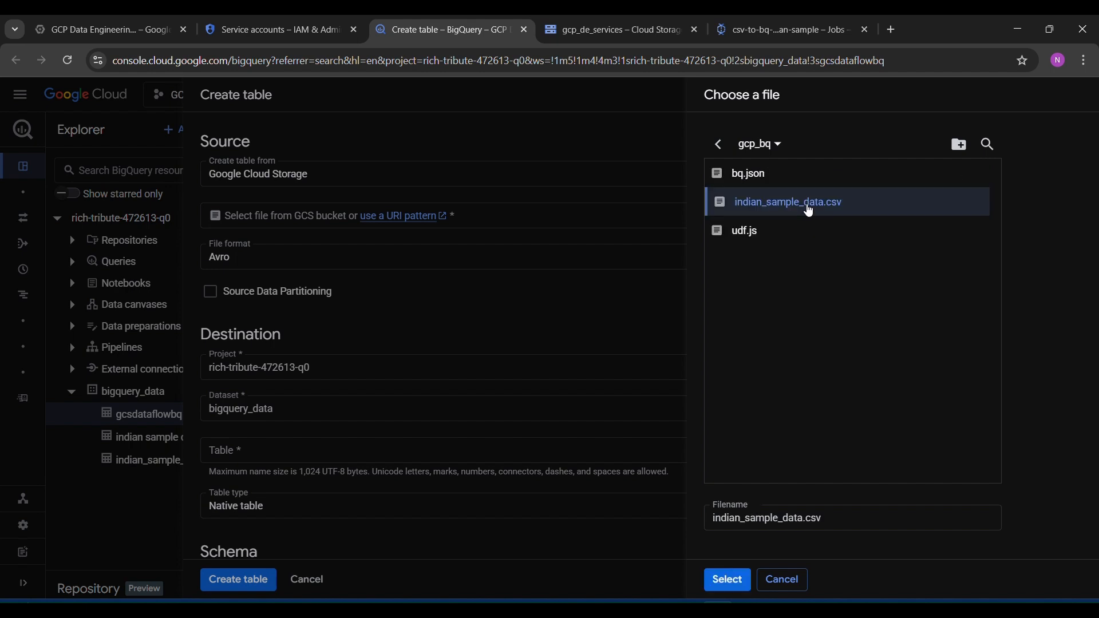
{"action": "left_click", "coordinate": [726, 583]}
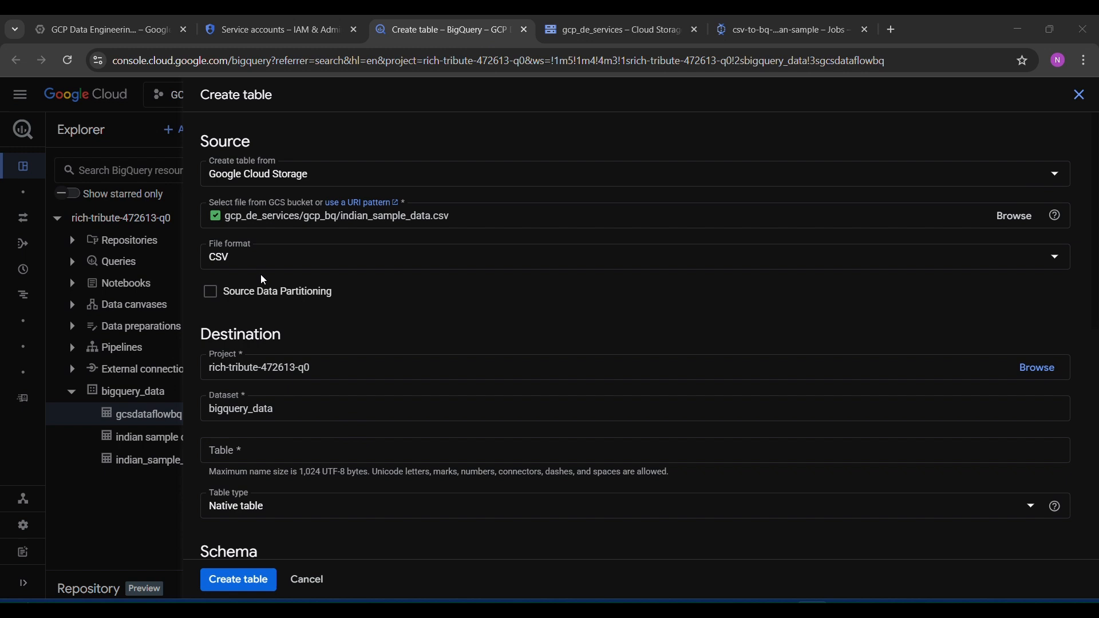
Step: Name the destination table sample_bq and turn on automatic schema detection
{"action": "scroll", "coordinate": [337, 445], "scroll_direction": "down", "scroll_amount": 1}
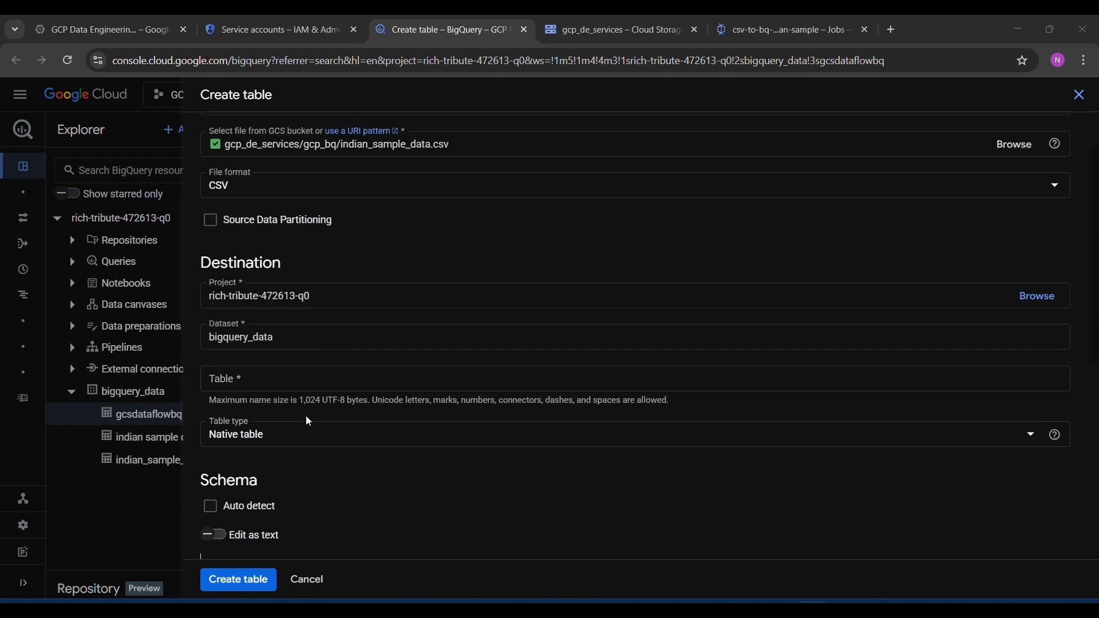
{"action": "left_click", "coordinate": [308, 387]}
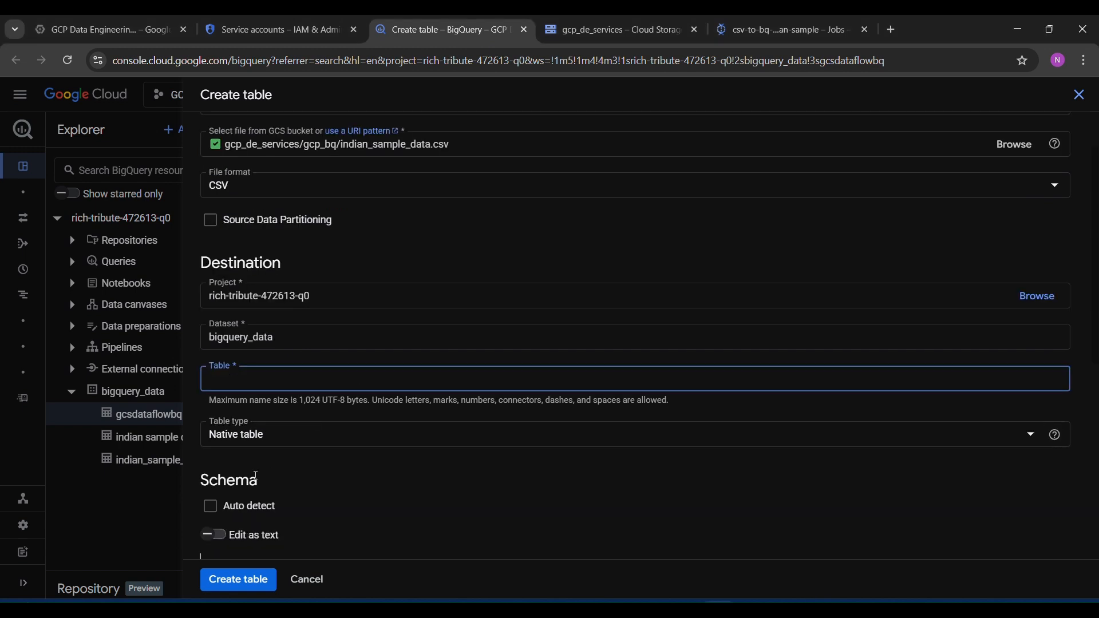
{"action": "scroll", "coordinate": [432, 459], "scroll_direction": "down", "scroll_amount": 2}
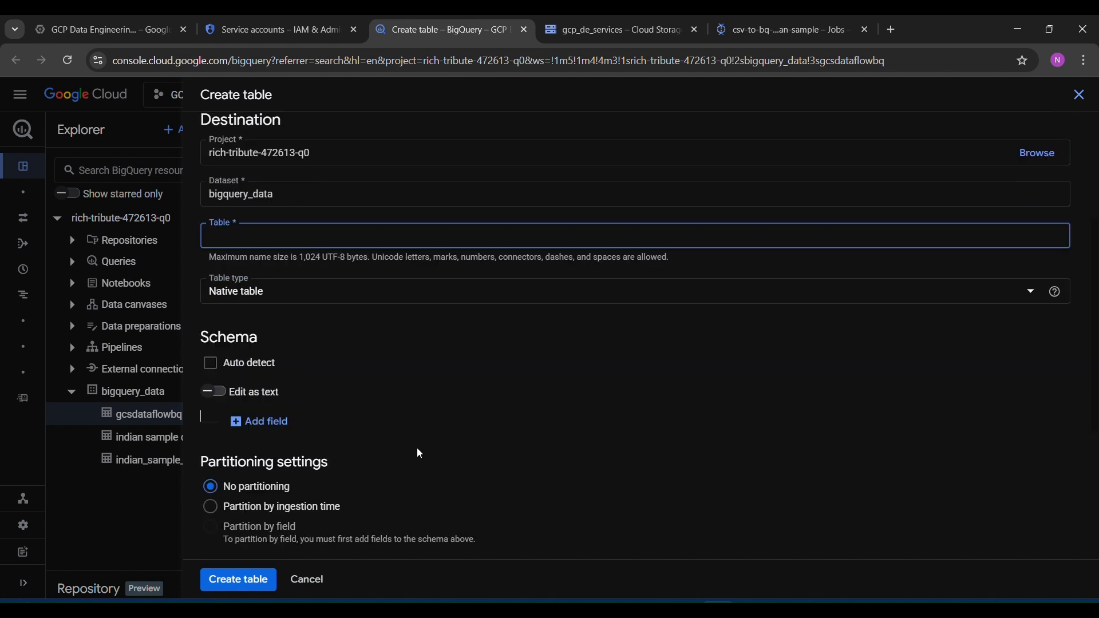
{"action": "left_click", "coordinate": [220, 369]}
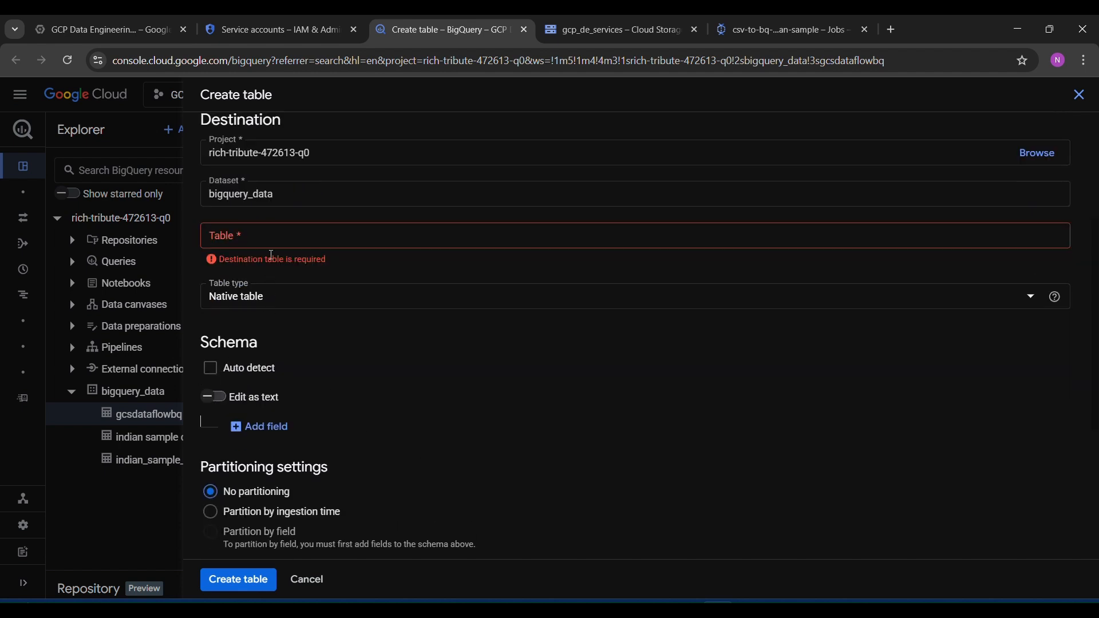
{"action": "left_click", "coordinate": [279, 231]}
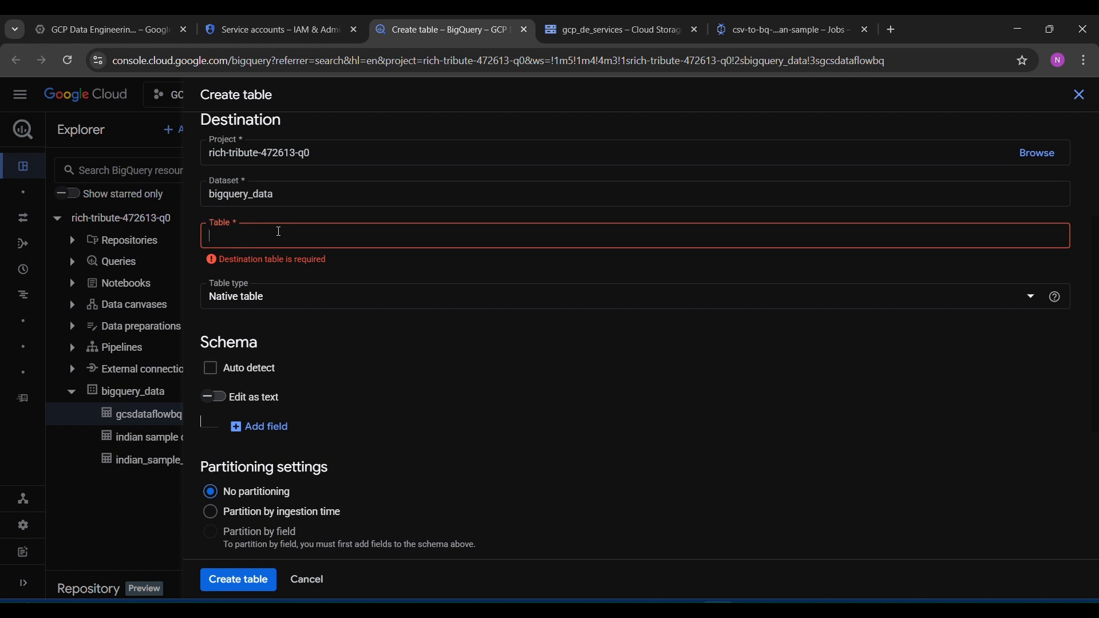
{"action": "type", "text": "sa"}
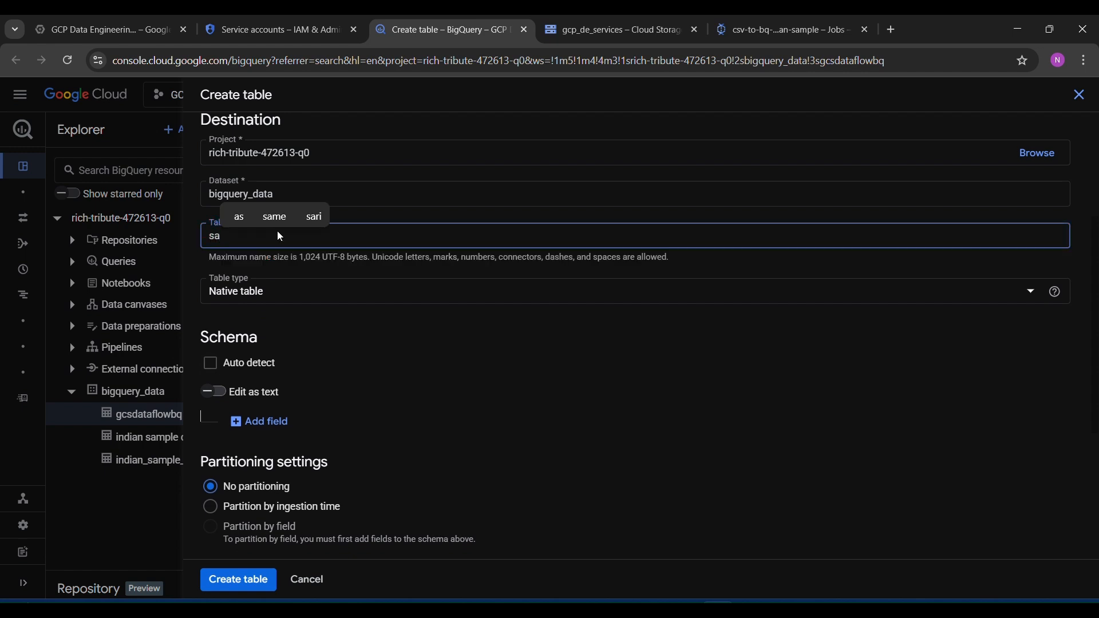
{"action": "type", "text": "mple b"}
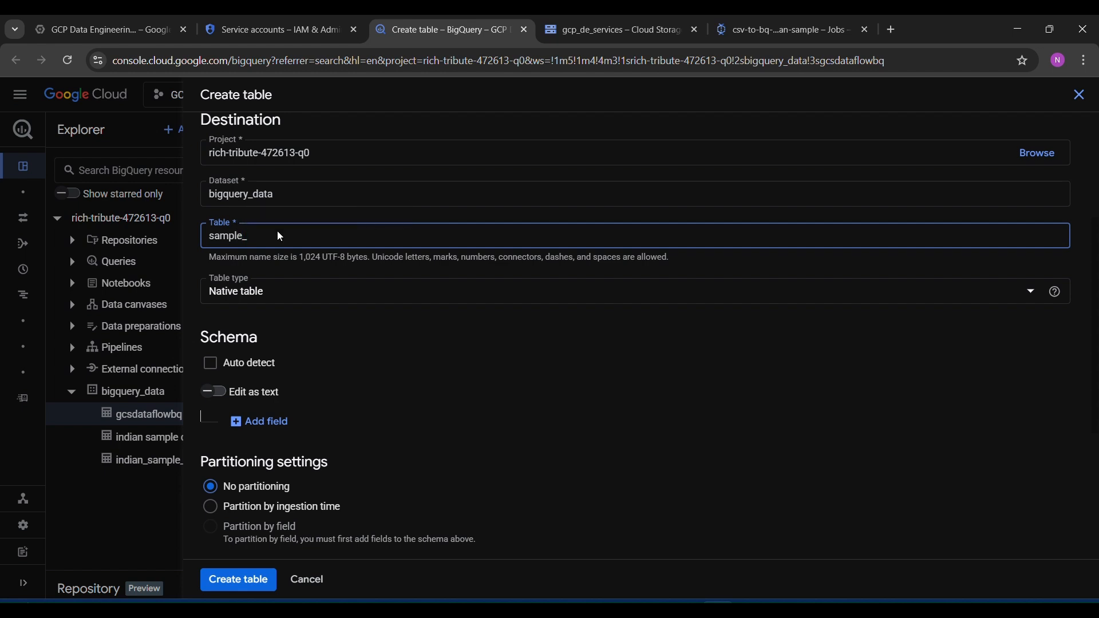
{"action": "type", "text": "bq"}
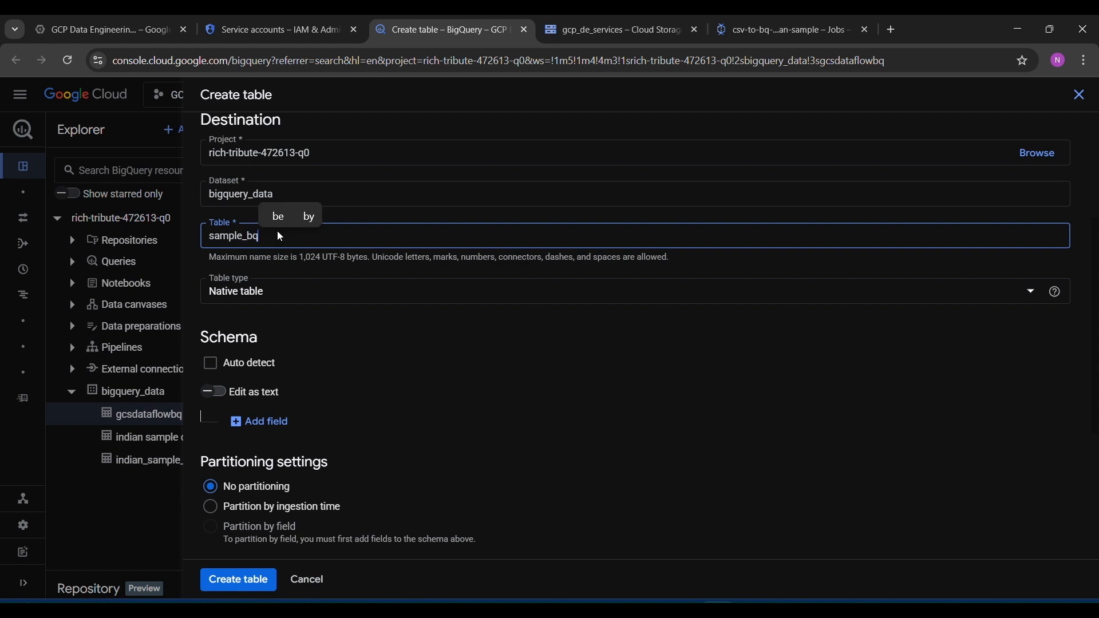
{"action": "left_click", "coordinate": [258, 375]}
Step: Review the partitioning, clustering and tag settings of the new table, and discard it without saving
{"action": "scroll", "coordinate": [312, 465], "scroll_direction": "down", "scroll_amount": 4}
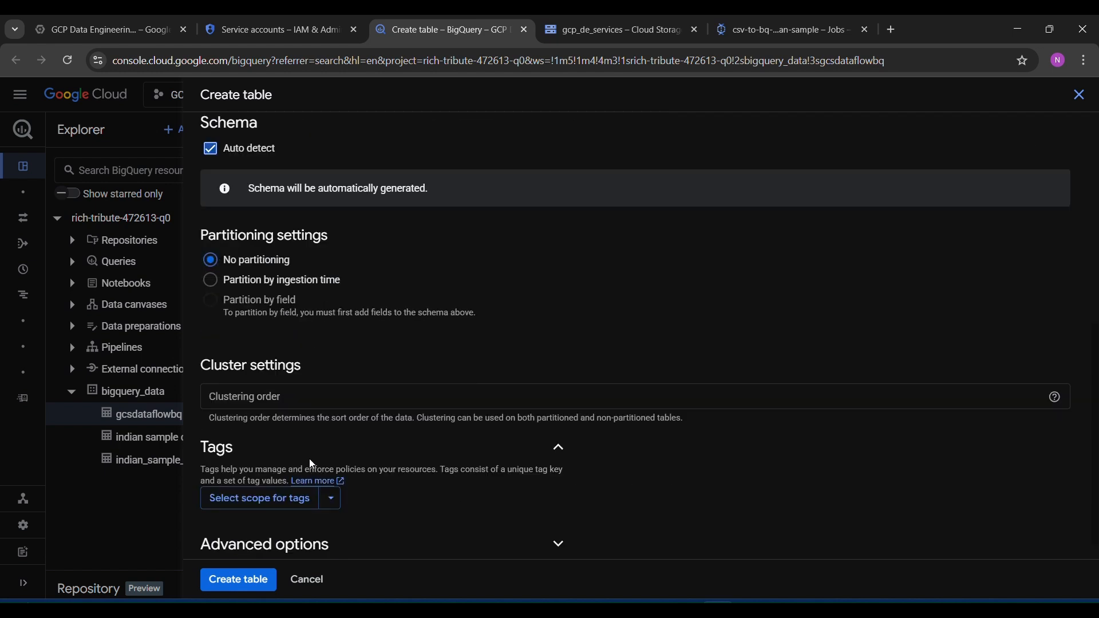
{"action": "scroll", "coordinate": [312, 464], "scroll_direction": "down", "scroll_amount": 1}
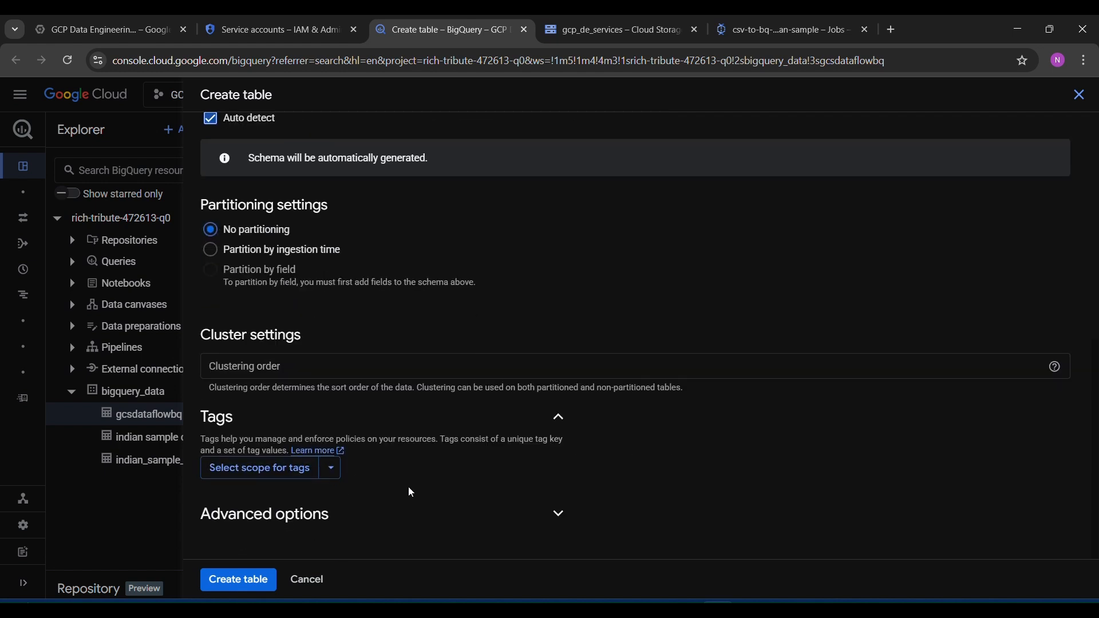
{"action": "left_click", "coordinate": [318, 580]}
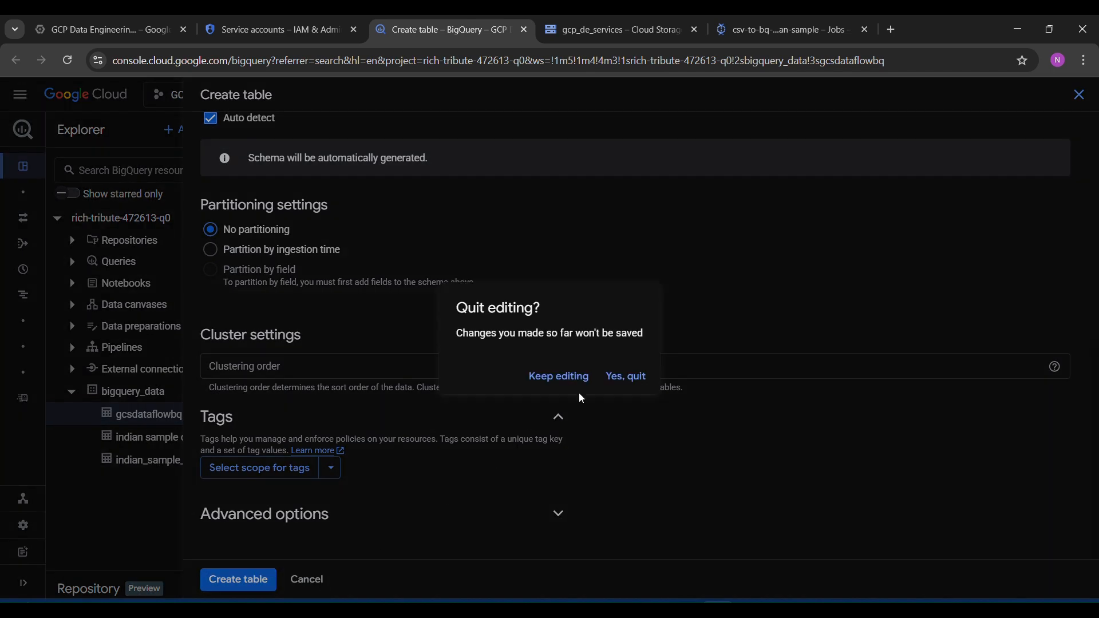
{"action": "left_click", "coordinate": [626, 377]}
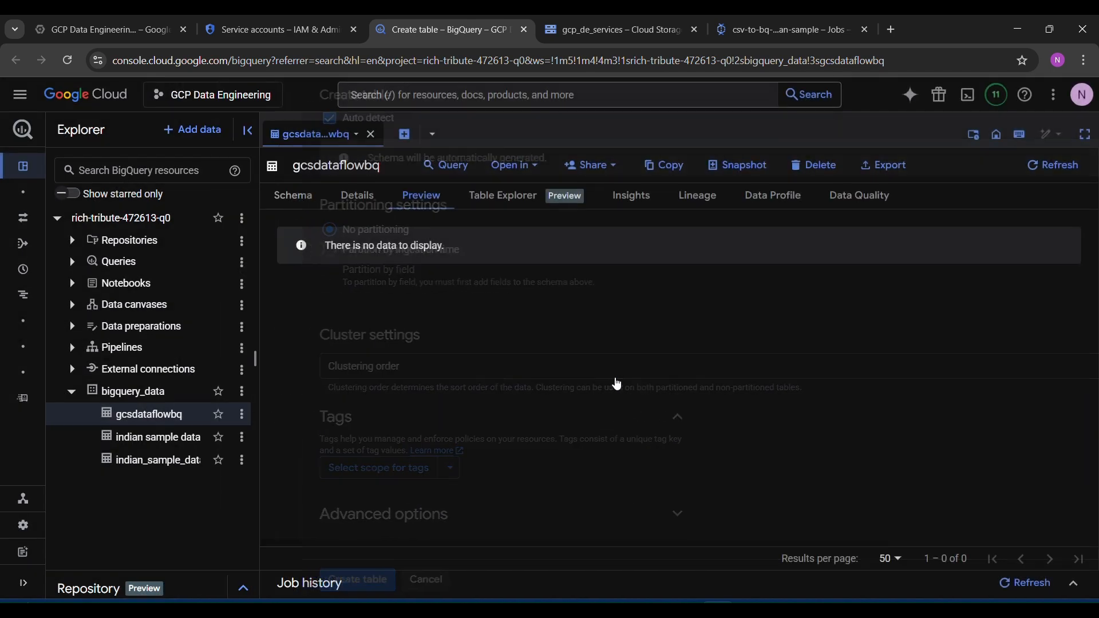
Step: Examine the schema, details and data preview of the indian sample data table in the bigquery_data dataset
{"action": "left_click", "coordinate": [198, 444]}
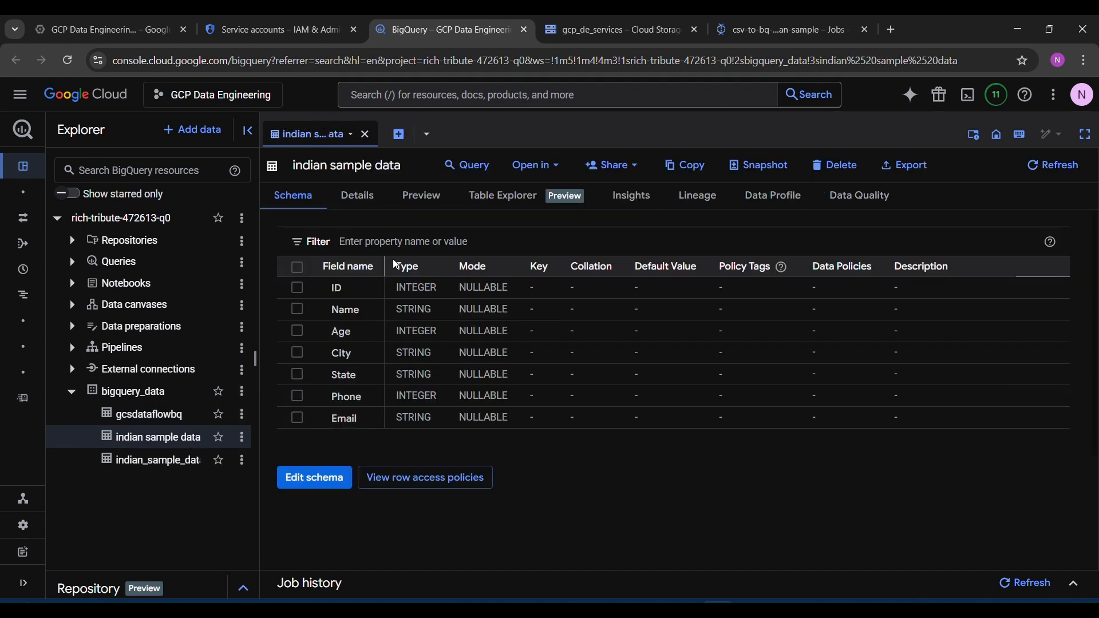
{"action": "left_click", "coordinate": [404, 242]}
{"action": "left_click", "coordinate": [421, 196]}
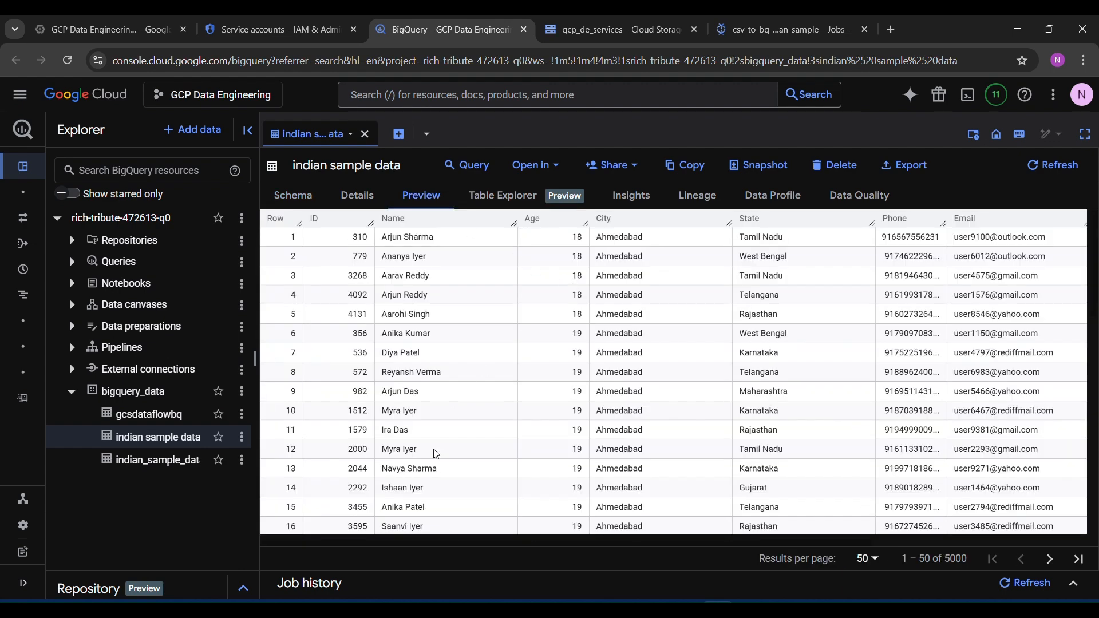
{"action": "left_click", "coordinate": [374, 205]}
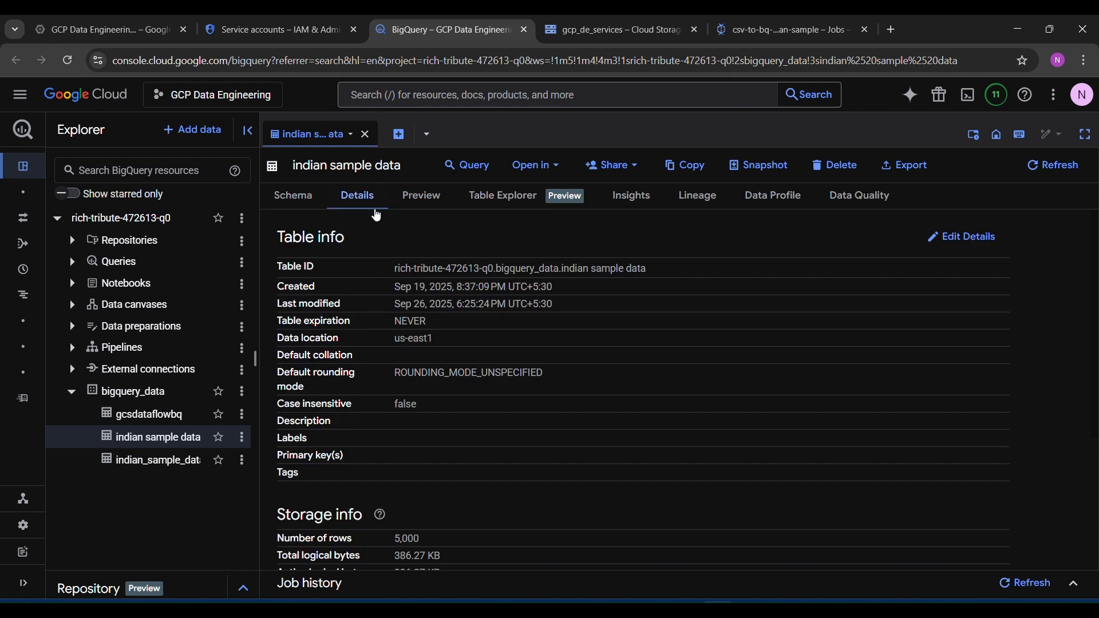
{"action": "left_click", "coordinate": [293, 196]}
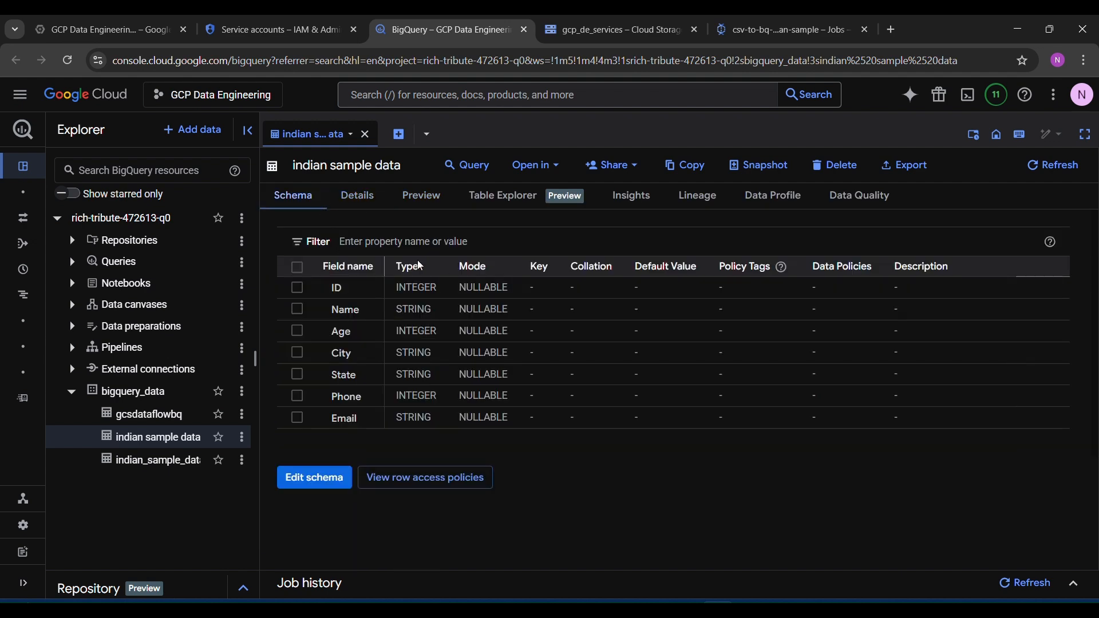
{"action": "left_click", "coordinate": [415, 198]}
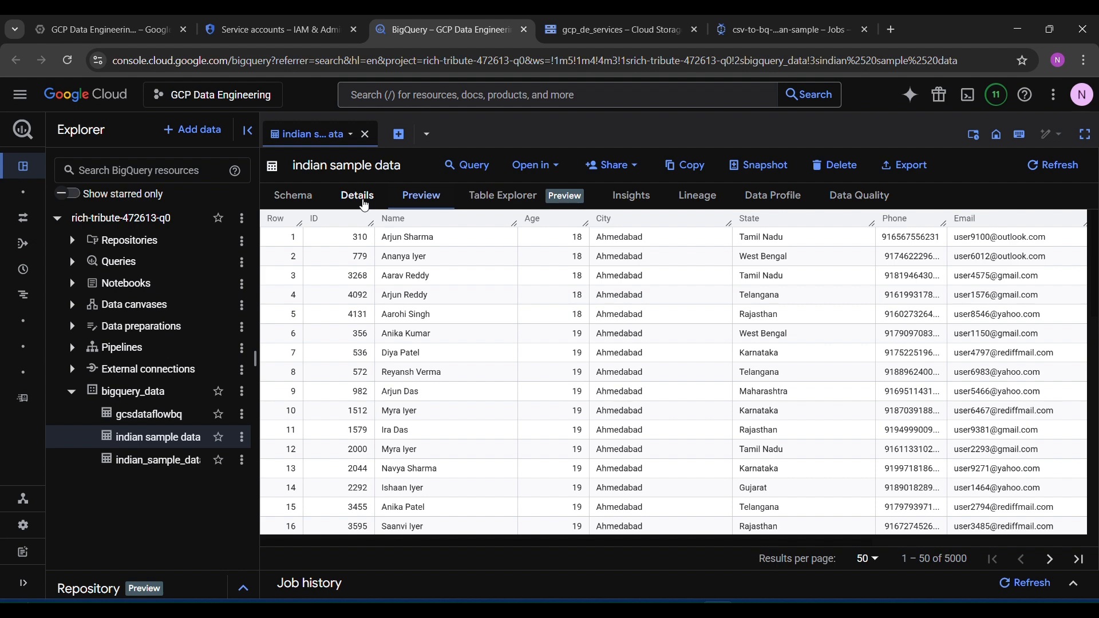
{"action": "left_click", "coordinate": [358, 200]}
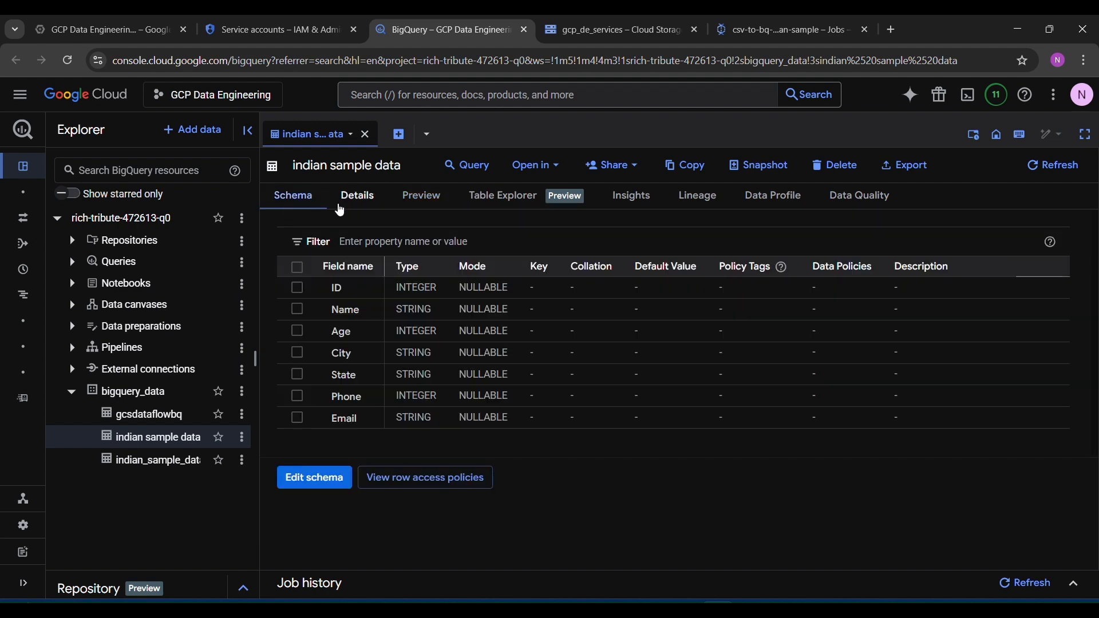
{"action": "left_click", "coordinate": [408, 202]}
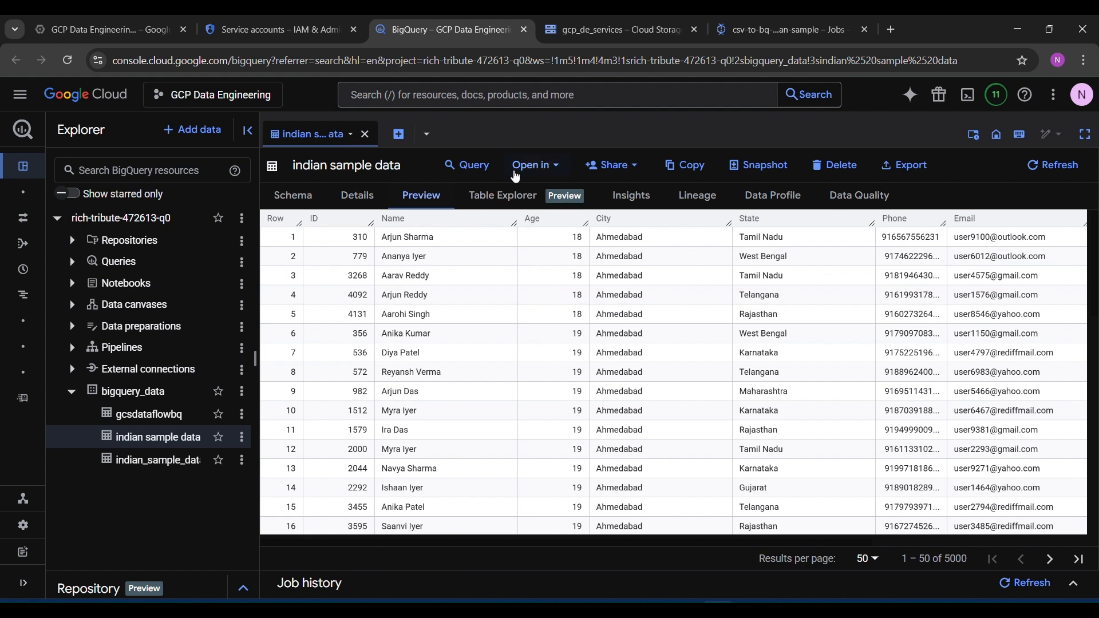
Step: Start a query on the indian sample data table and remove its LIMIT 1000 clause
{"action": "left_click", "coordinate": [467, 166]}
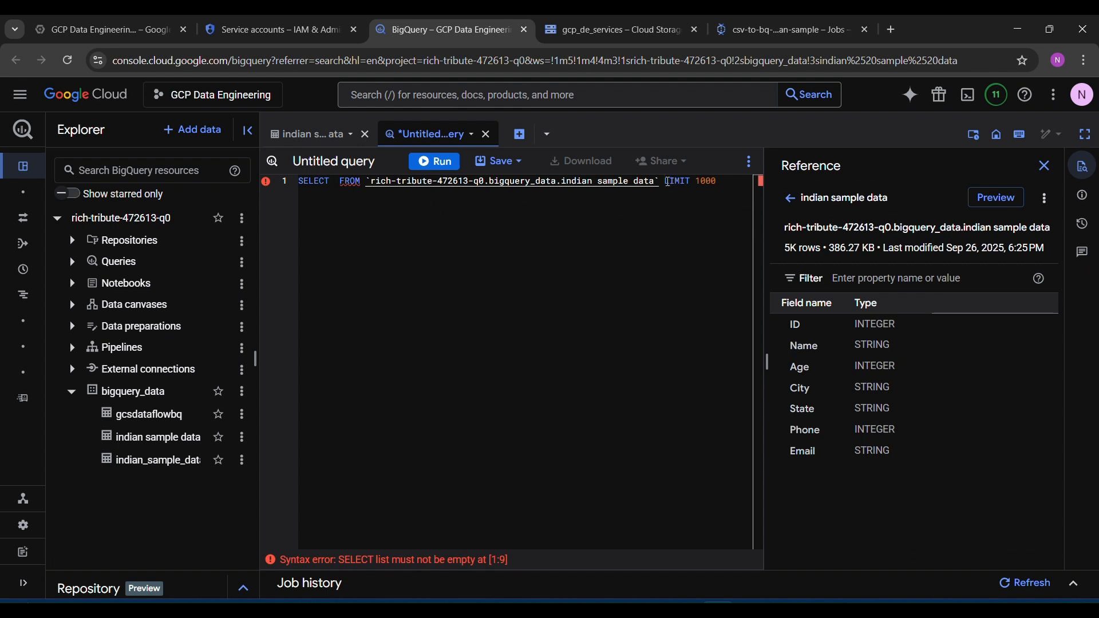
{"action": "left_click_drag", "start_coordinate": [667, 183], "coordinate": [683, 193]}
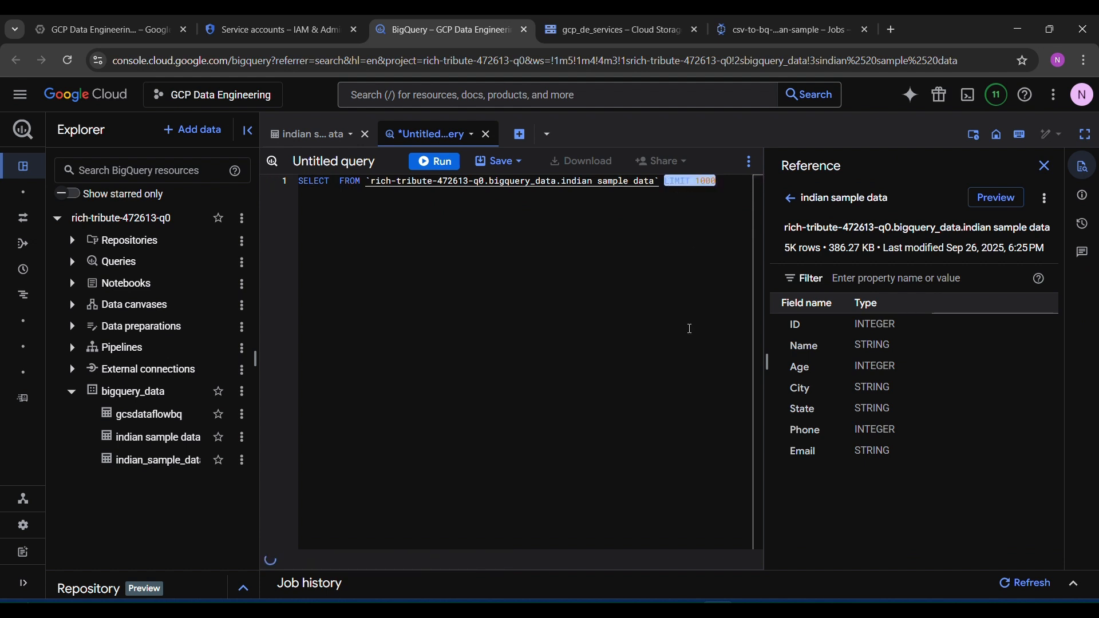
{"action": "key", "text": "BackSpace"}
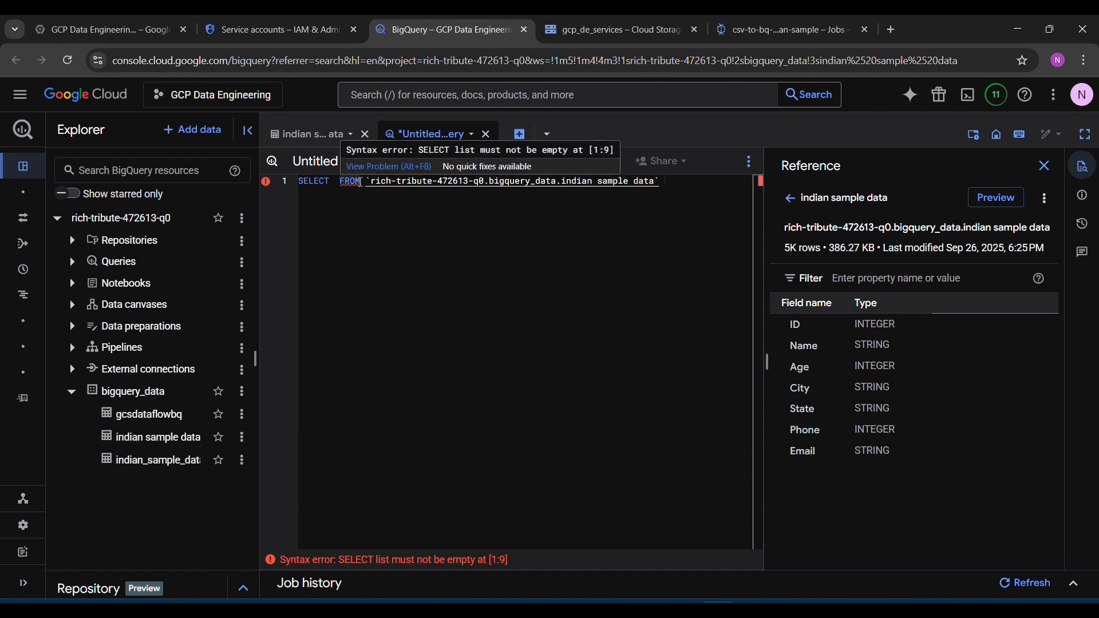
Step: Replace SELECT FROM with truncate table before the indian sample data table name, and run the statement
{"action": "key", "text": "BackSpace"}
{"action": "key", "text": "BackSpace"}
{"action": "key", "text": "BackSpace"}
{"action": "key", "text": "BackSpace"}
{"action": "key", "text": "BackSpace"}
{"action": "key", "text": "BackSpace"}
{"action": "key", "text": "BackSpace"}
{"action": "key", "text": "BackSpace"}
{"action": "key", "text": "BackSpace"}
{"action": "key", "text": "BackSpace"}
{"action": "key", "text": "BackSpace"}
{"action": "key", "text": "BackSpace"}
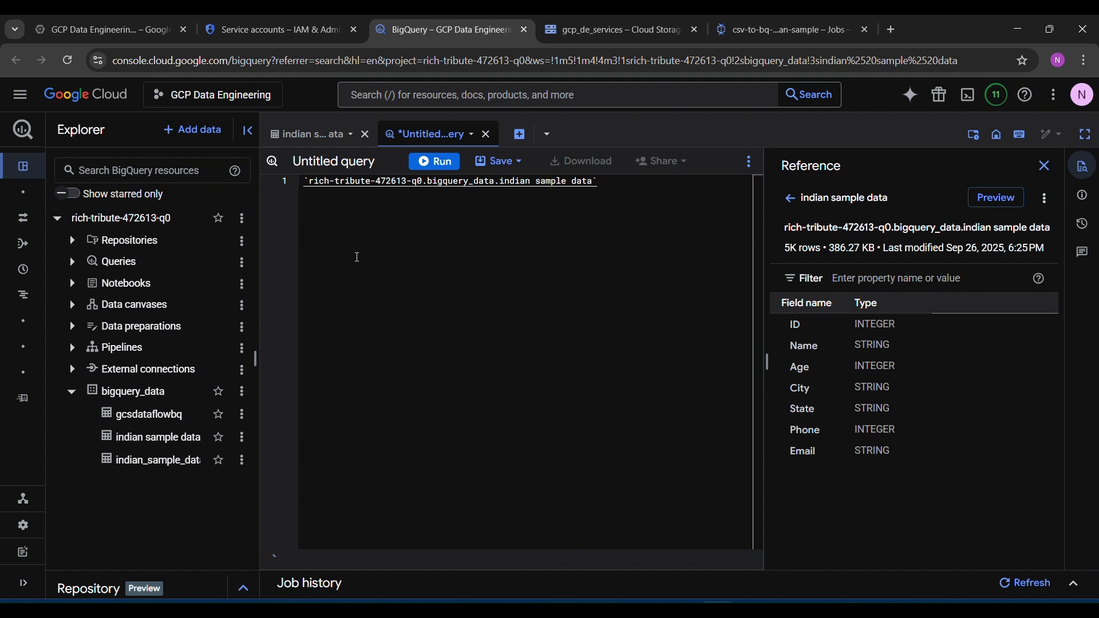
{"action": "type", "text": "tr"}
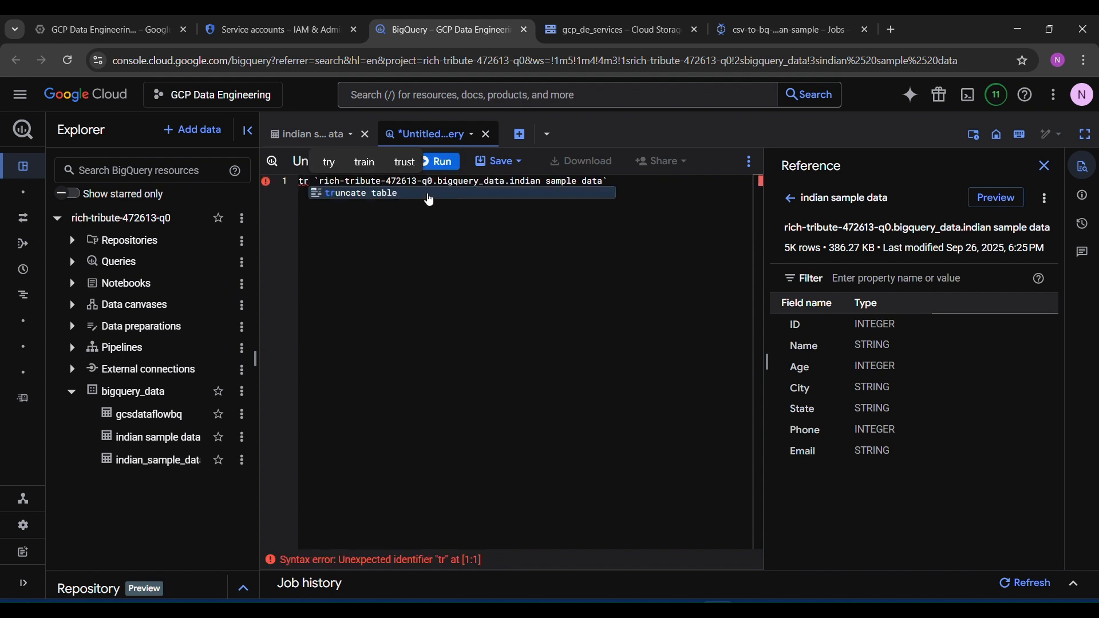
{"action": "left_click", "coordinate": [429, 193]}
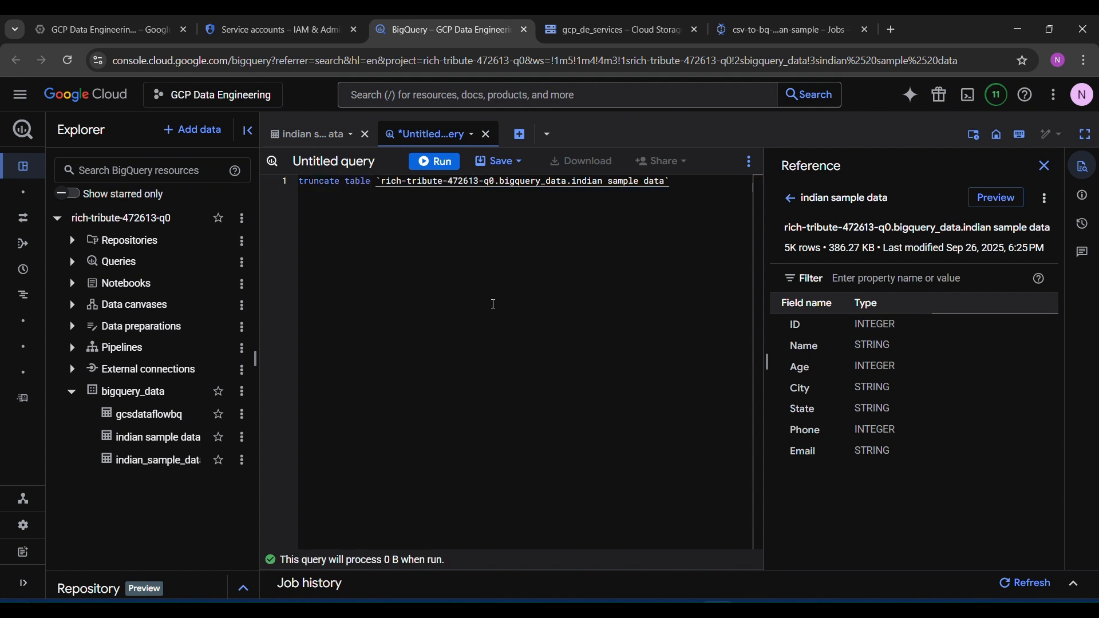
{"action": "left_click", "coordinate": [458, 166]}
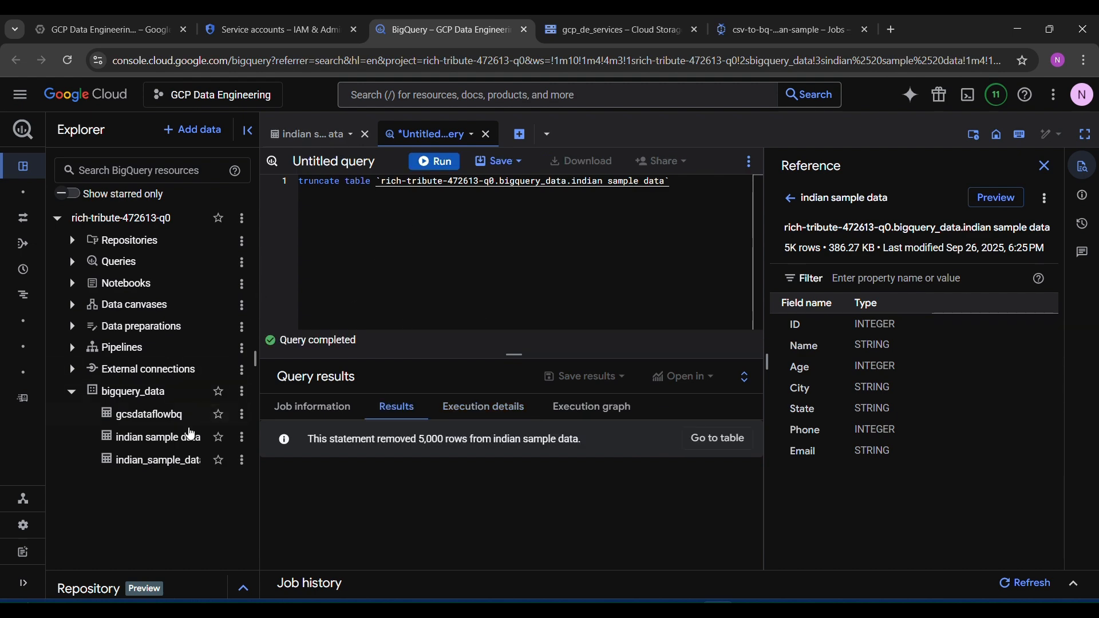
Step: Refresh the indian sample data table's preview, and check the schema and preview of the gcsdataflowbq table
{"action": "left_click", "coordinate": [189, 437]}
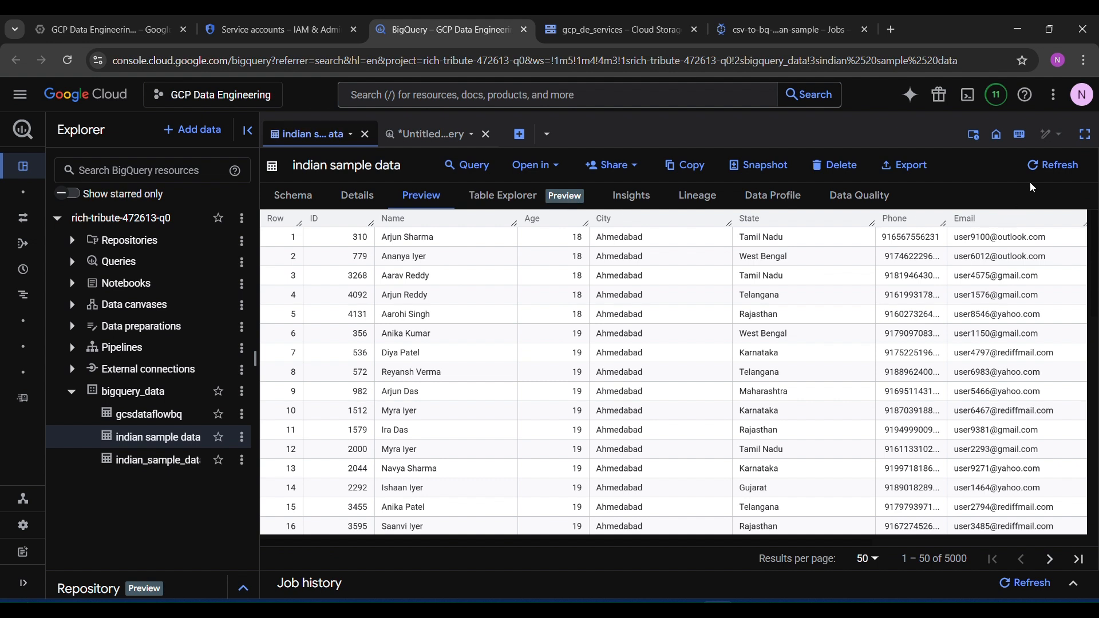
{"action": "left_click", "coordinate": [1052, 165]}
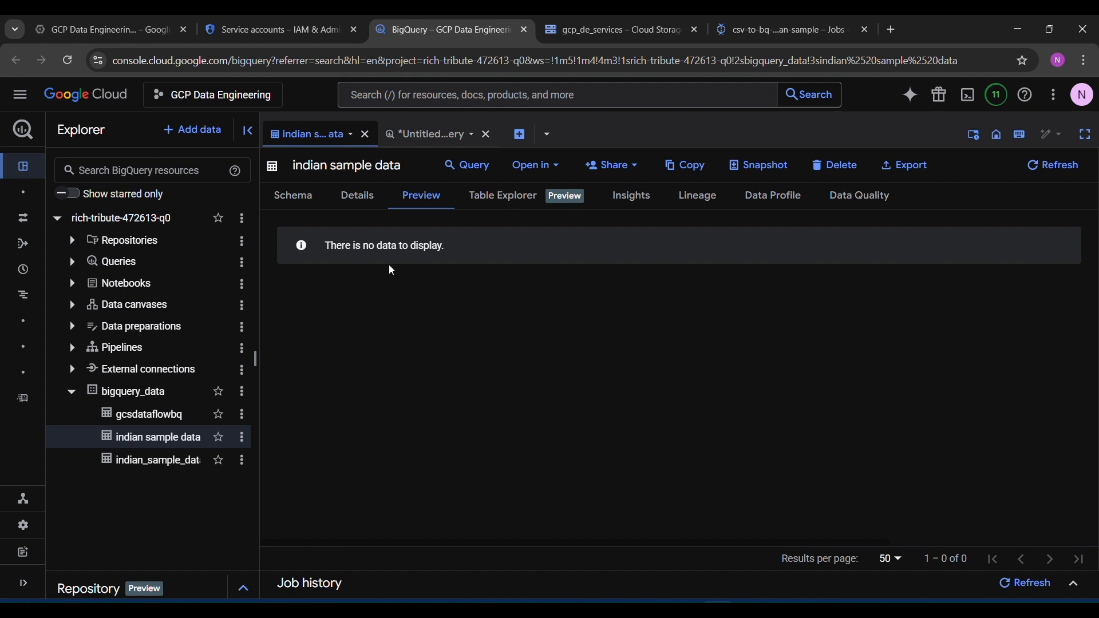
{"action": "left_click", "coordinate": [293, 196]}
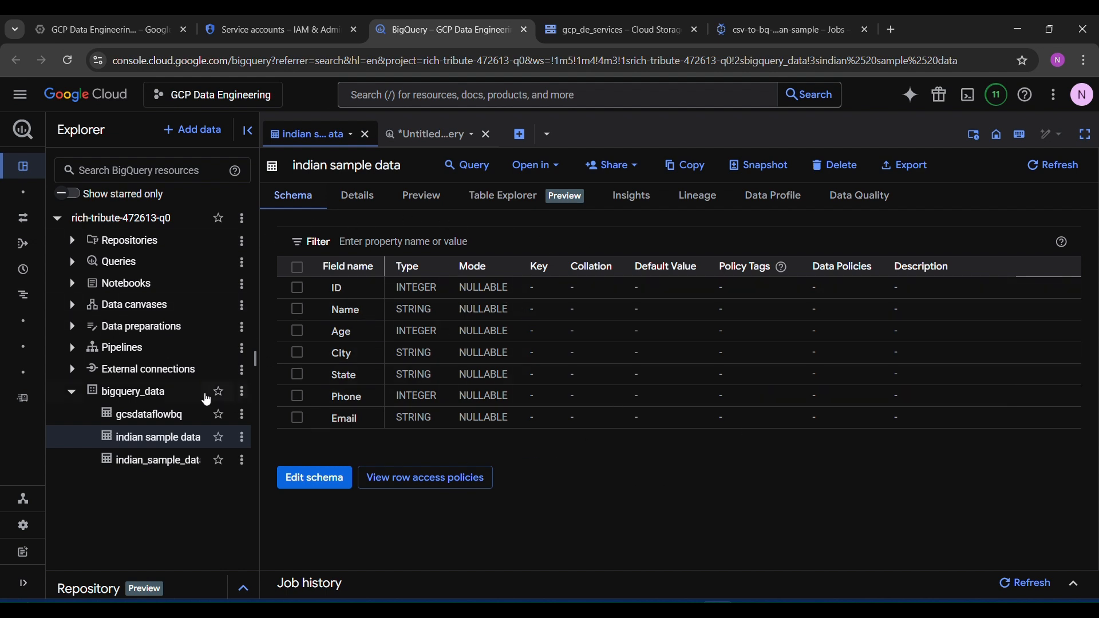
{"action": "left_click", "coordinate": [197, 420]}
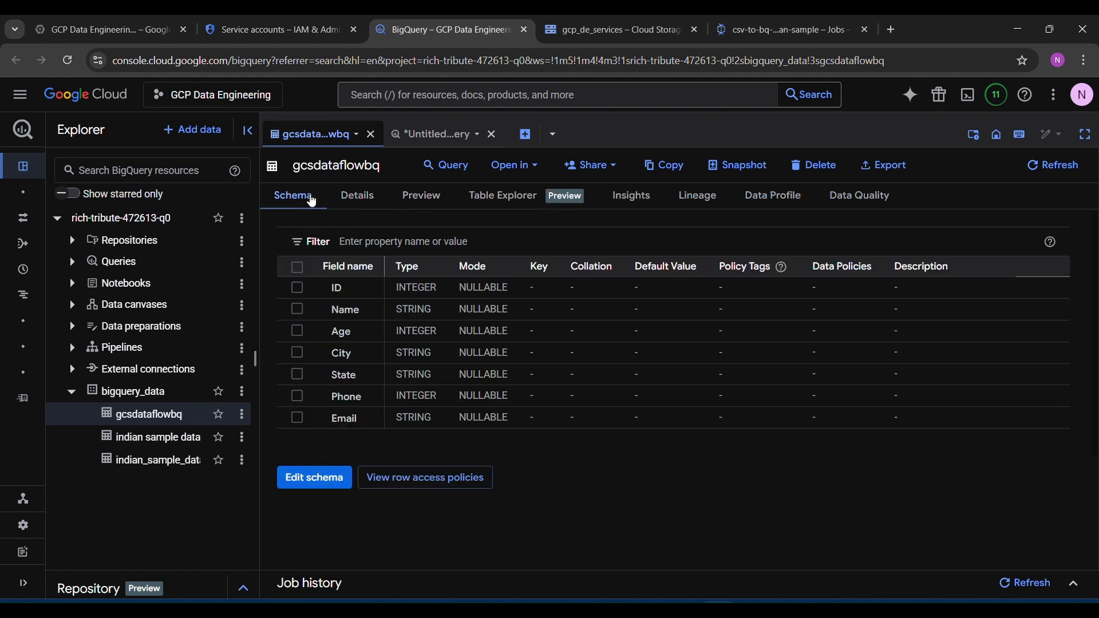
{"action": "left_click", "coordinate": [424, 198]}
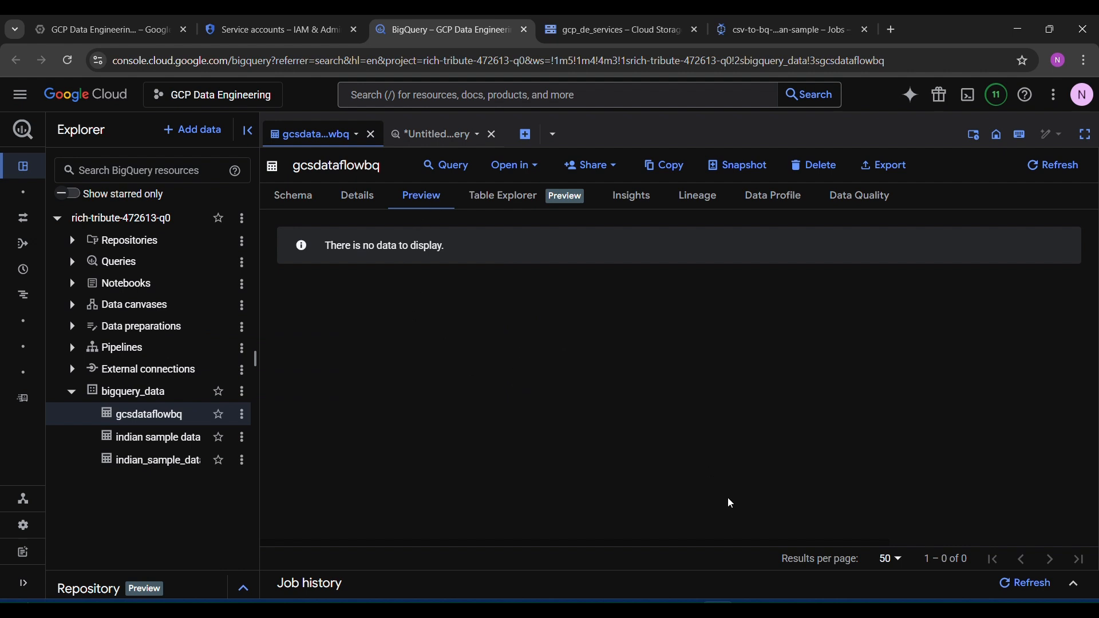
Step: Check the Pipeline 3 outline in Notepad and the files in the gcp_bq folder of the gcp_de_services bucket
{"action": "left_click", "coordinate": [750, 608]}
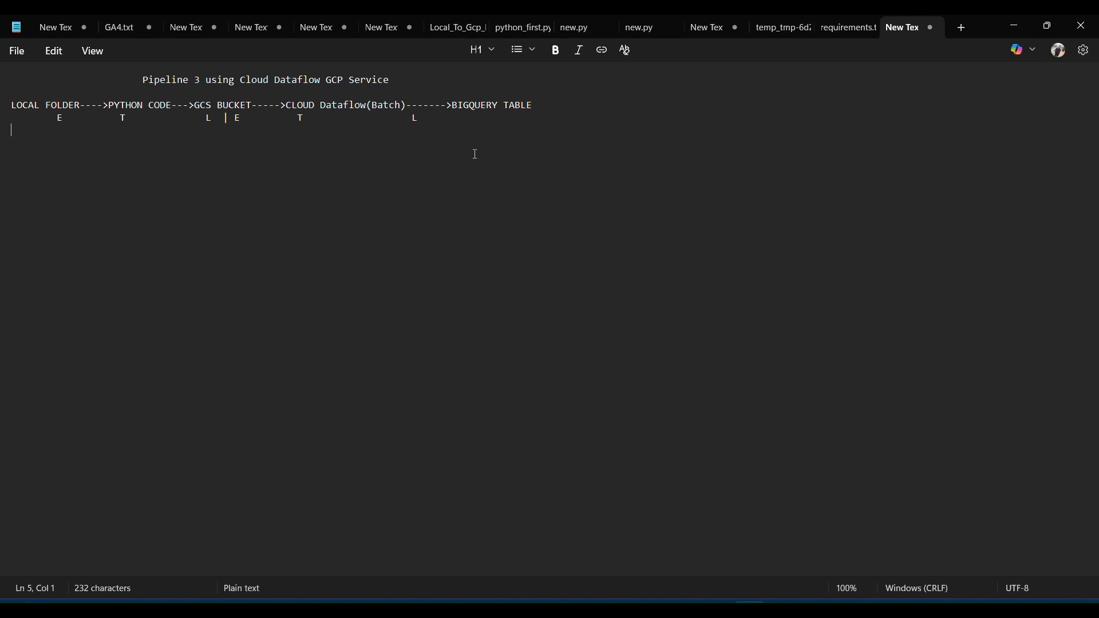
{"action": "left_click", "coordinate": [1016, 25]}
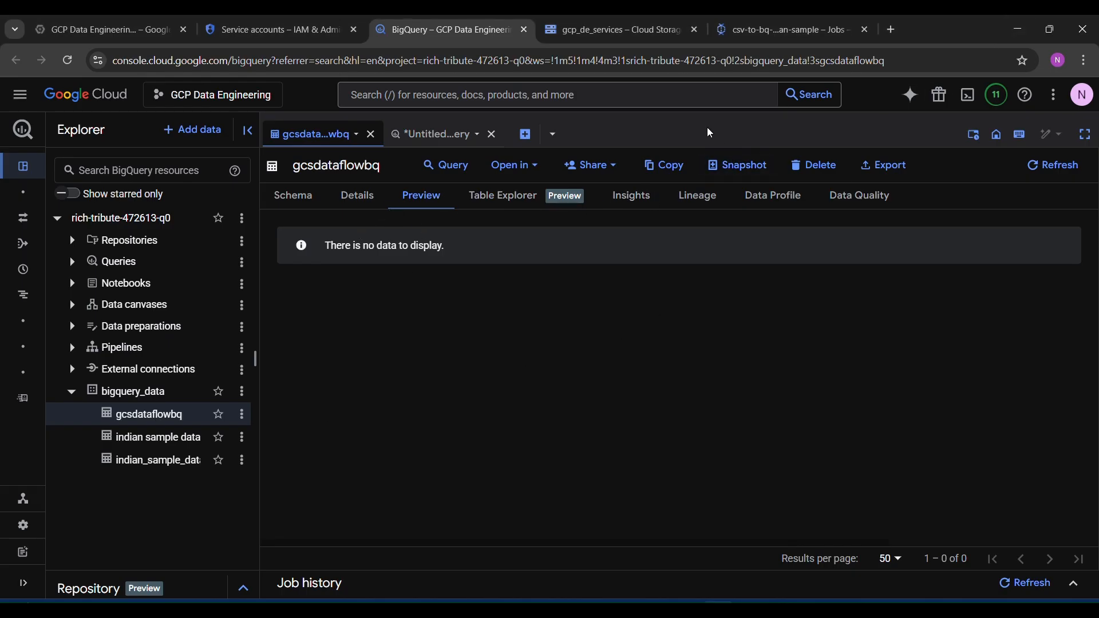
{"action": "left_click", "coordinate": [676, 32]}
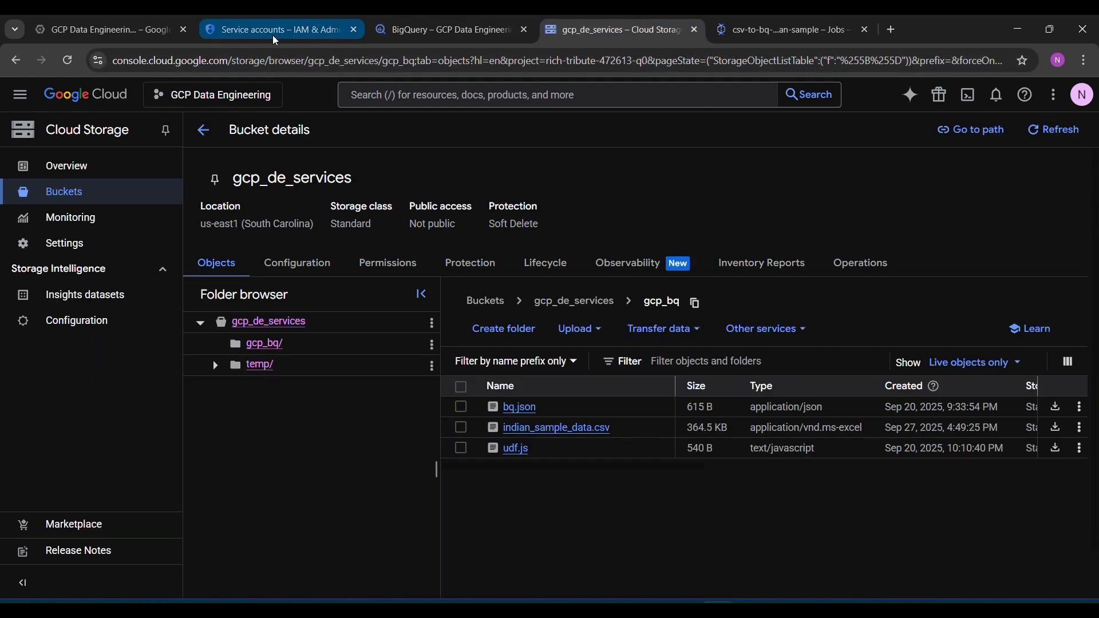
Step: View the Cloud Dataflow overview page and clear the leftover search text
{"action": "left_click", "coordinate": [759, 30]}
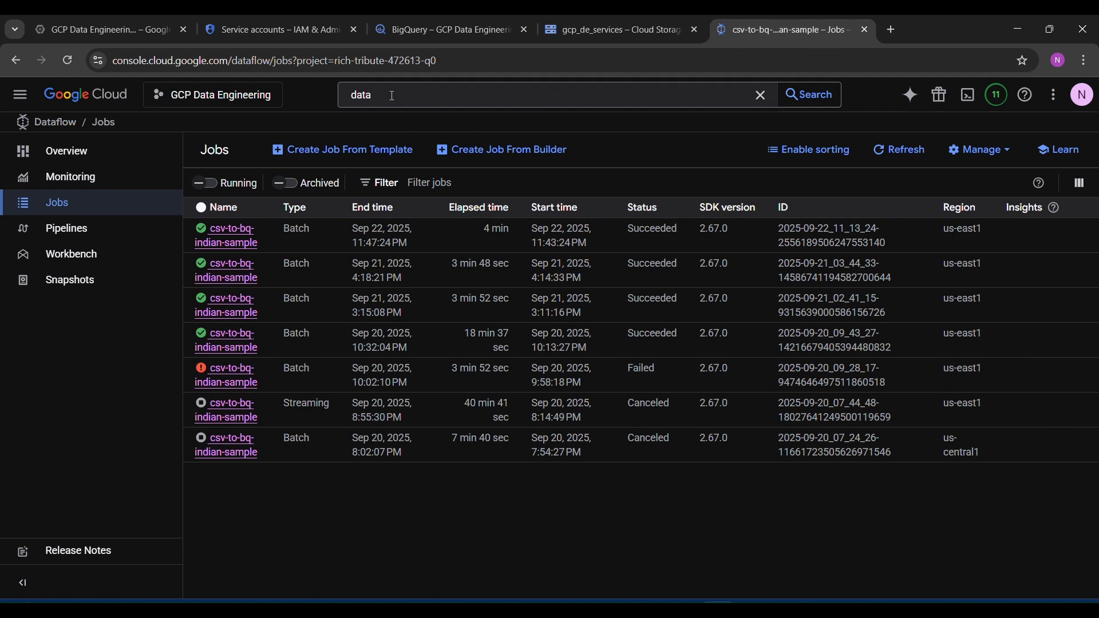
{"action": "left_click", "coordinate": [116, 166]}
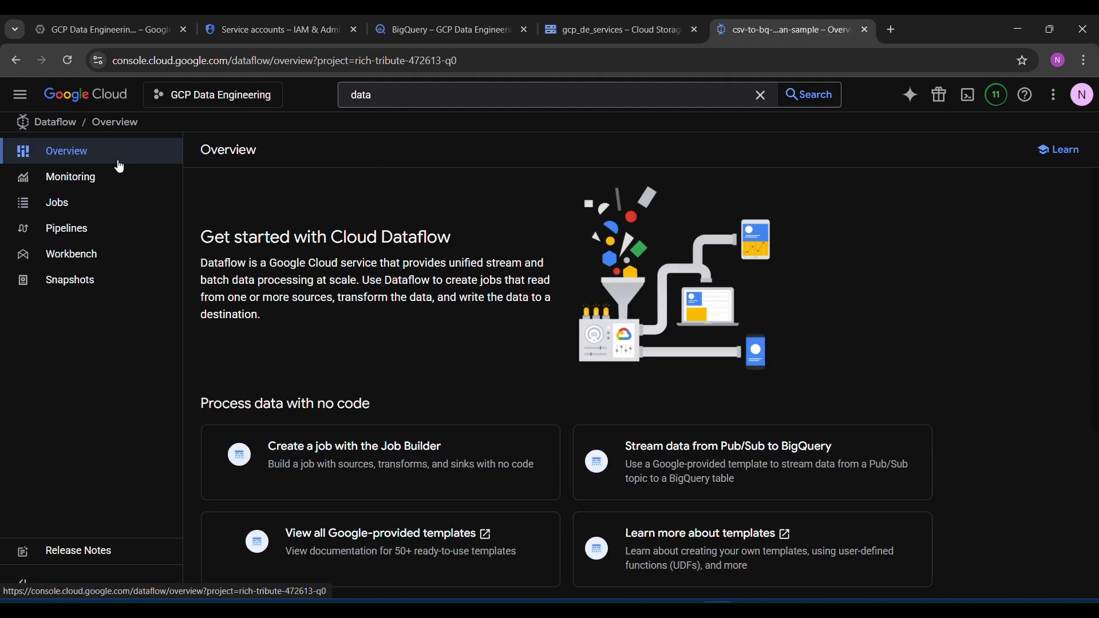
{"action": "left_click", "coordinate": [407, 105]}
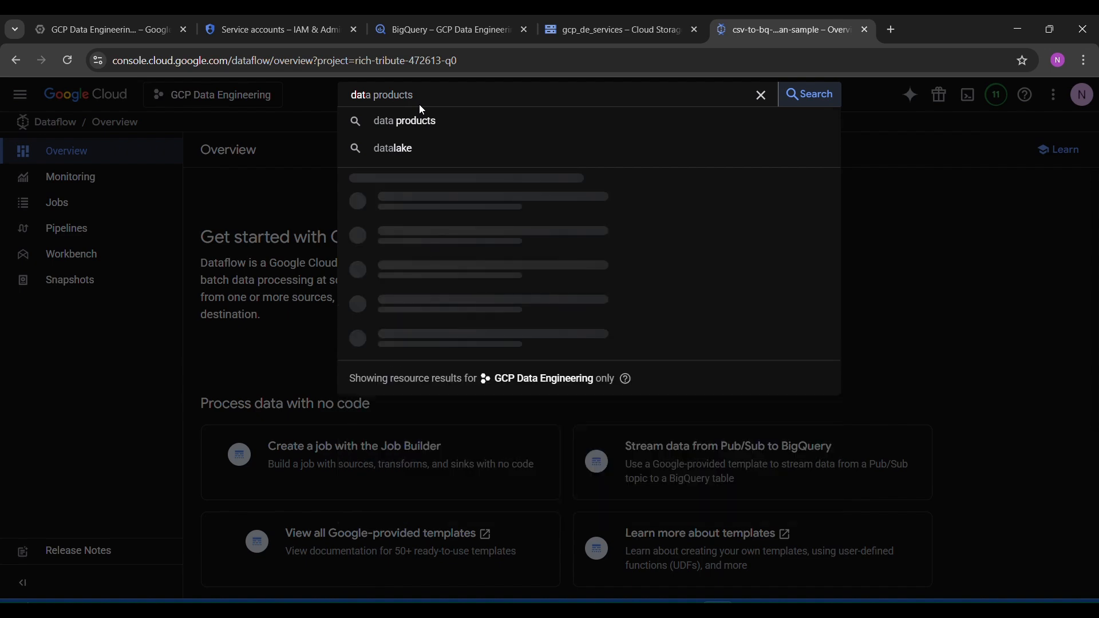
{"action": "key", "text": "BackSpace"}
{"action": "key", "text": "BackSpace"}
{"action": "key", "text": "BackSpace"}
{"action": "key", "text": "BackSpace"}
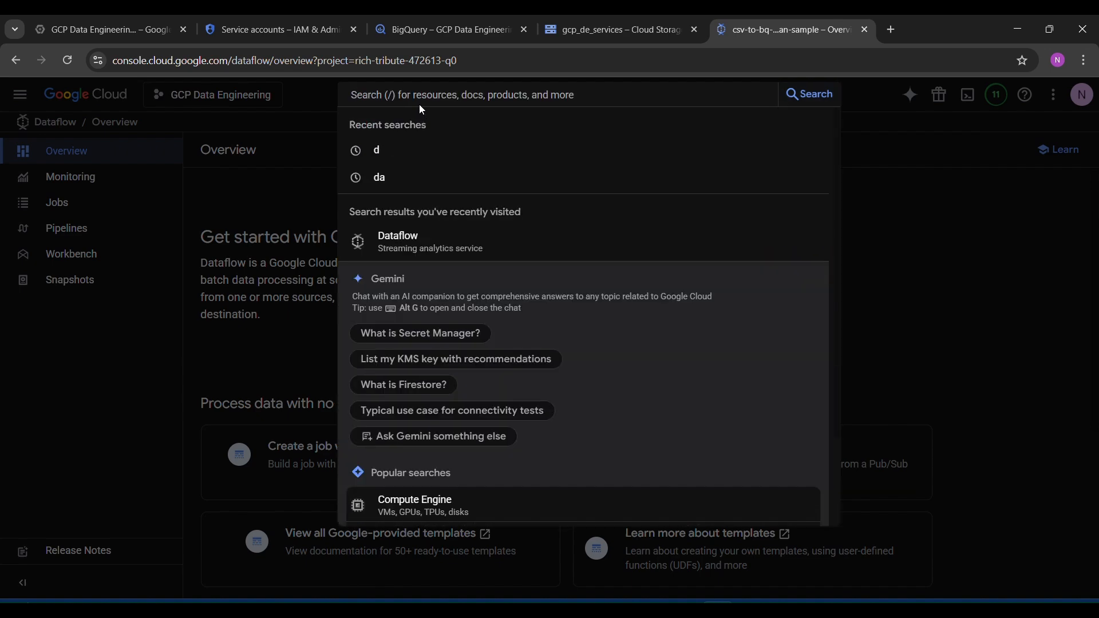
{"action": "left_click", "coordinate": [291, 163]}
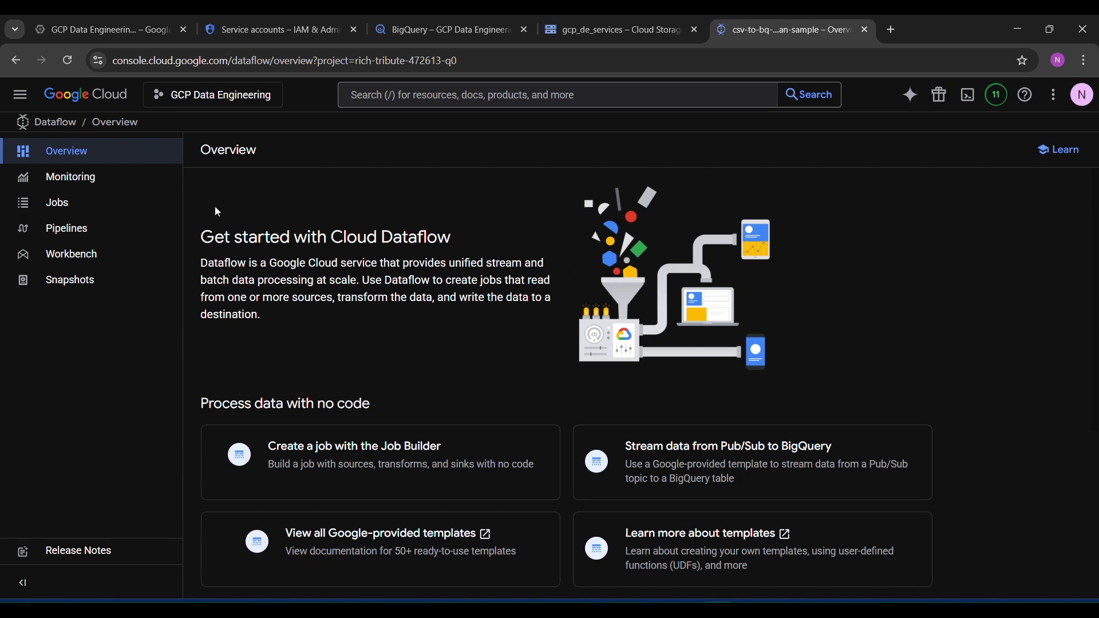
Step: Start a new Dataflow job from a template, named Test, with us-east1 (South Carolina) as its regional endpoint
{"action": "left_click", "coordinate": [73, 214]}
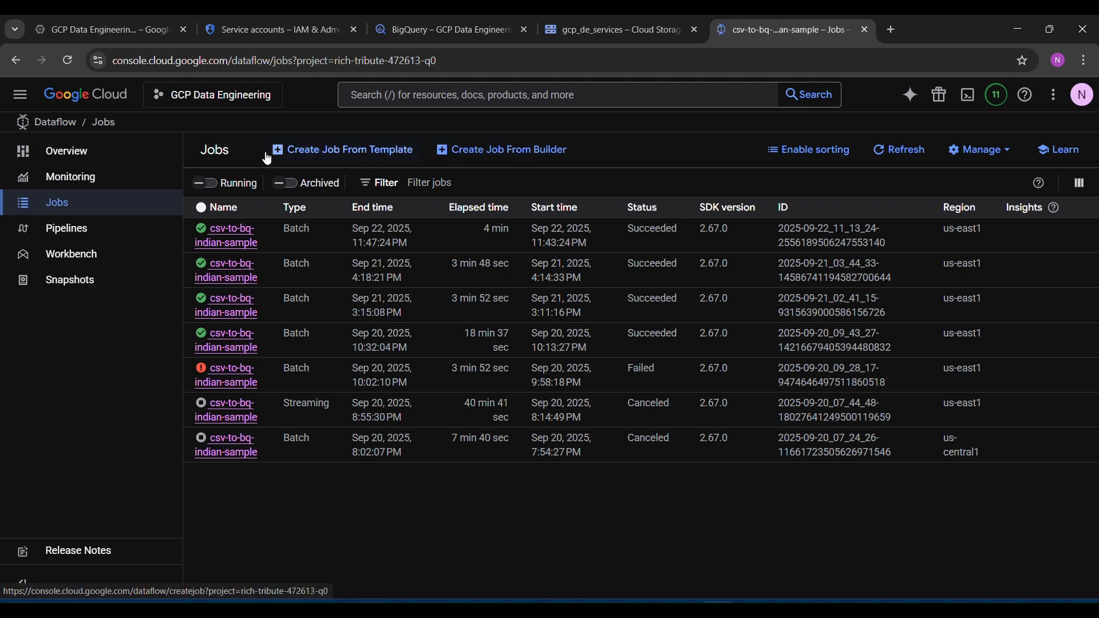
{"action": "left_click_drag", "start_coordinate": [268, 156], "coordinate": [333, 155]}
{"action": "left_click", "coordinate": [352, 162]}
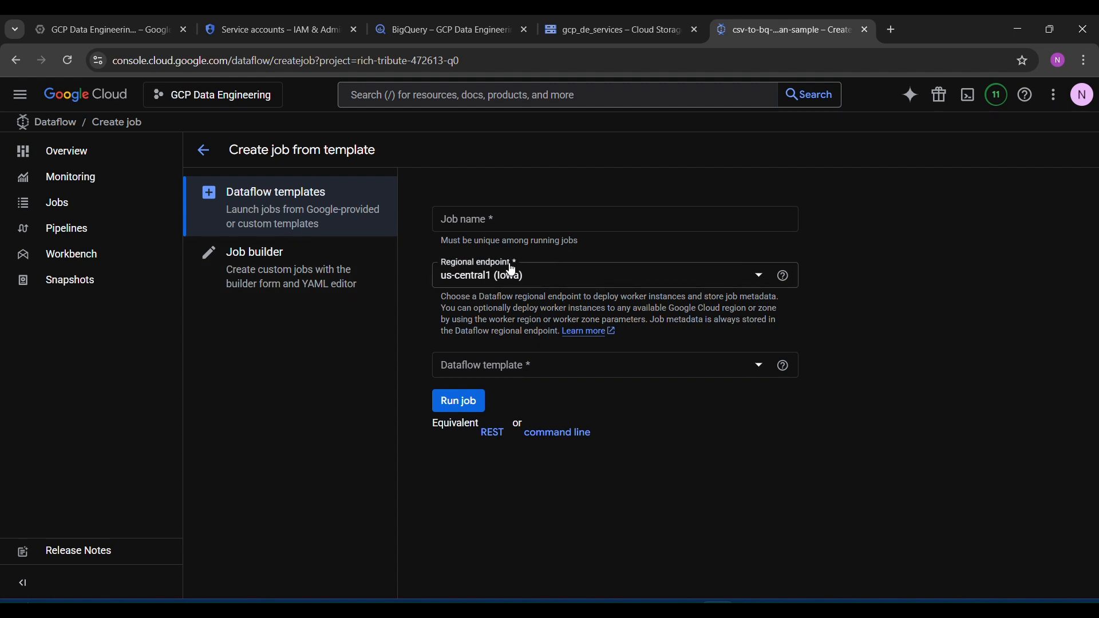
{"action": "left_click", "coordinate": [519, 221]}
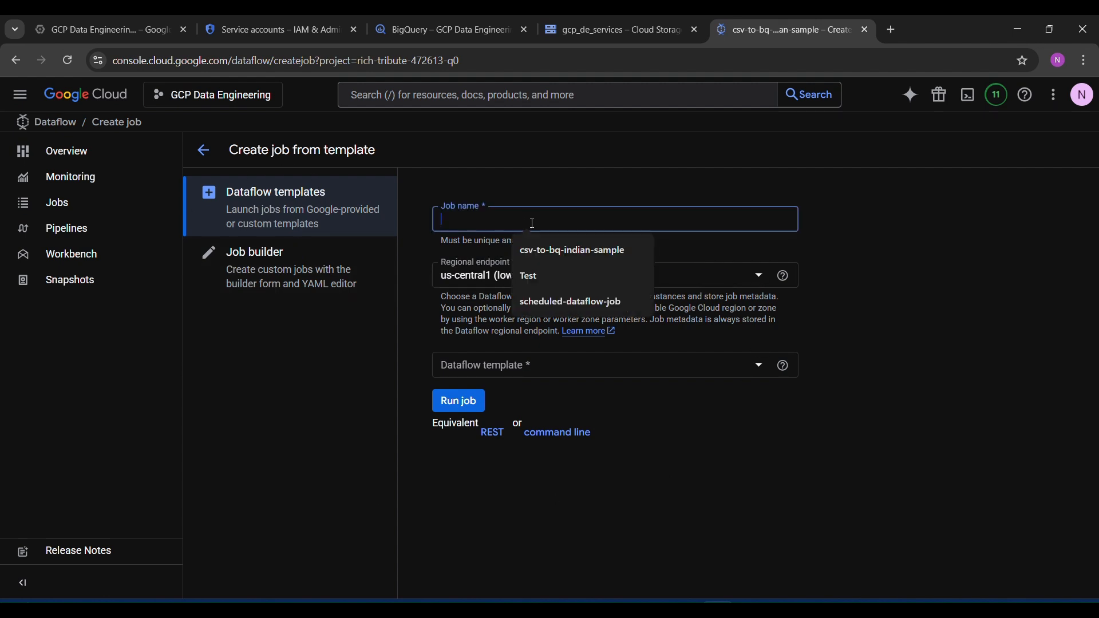
{"action": "left_click", "coordinate": [551, 267]}
{"action": "left_click", "coordinate": [547, 276]}
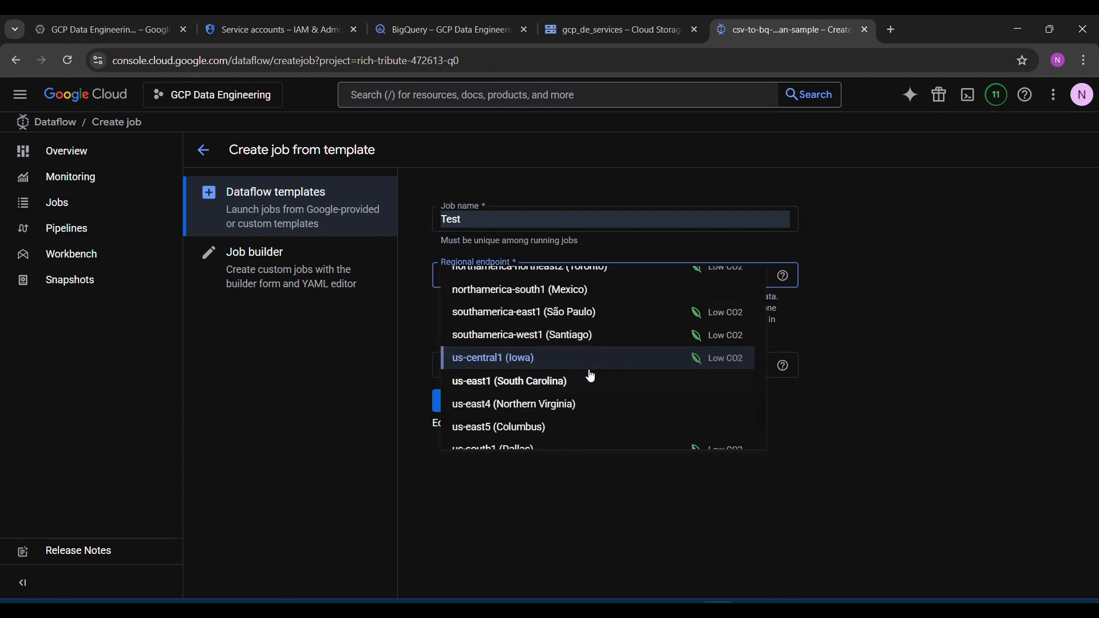
{"action": "left_click", "coordinate": [522, 383]}
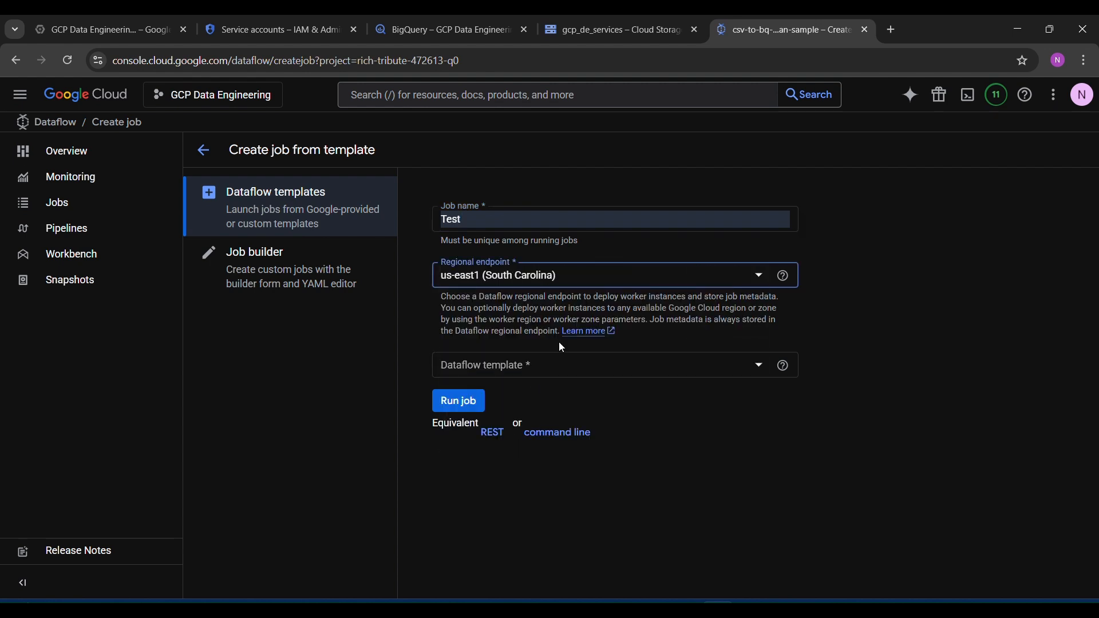
Step: Examine the available Dataflow templates, covering the stream, batch, legacy and custom categories
{"action": "left_click", "coordinate": [569, 371]}
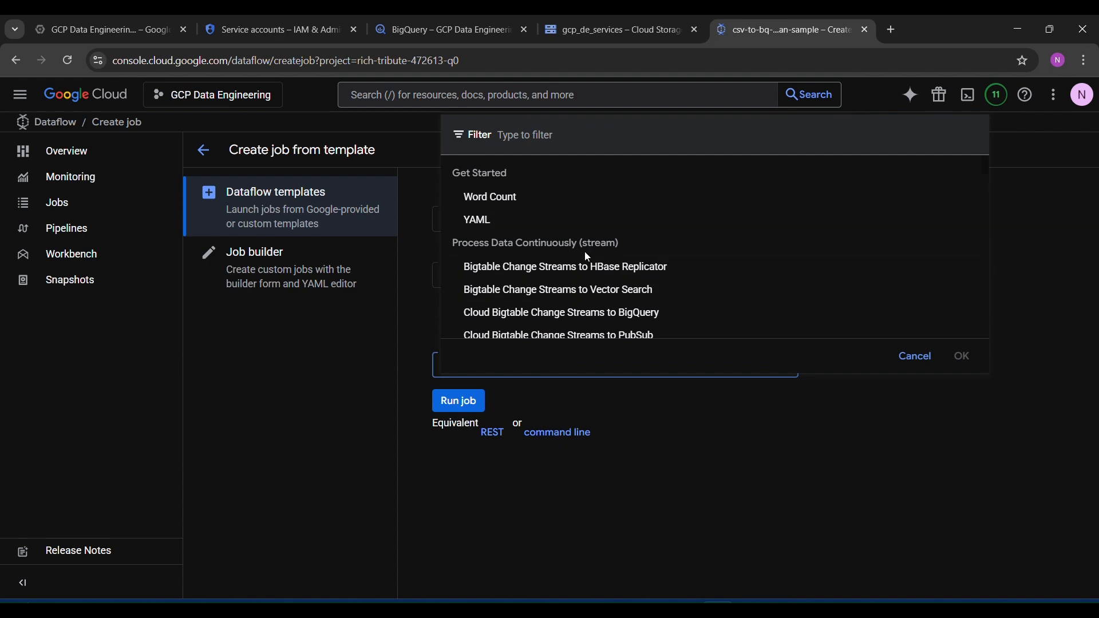
{"action": "scroll", "coordinate": [596, 290], "scroll_direction": "down", "scroll_amount": 10}
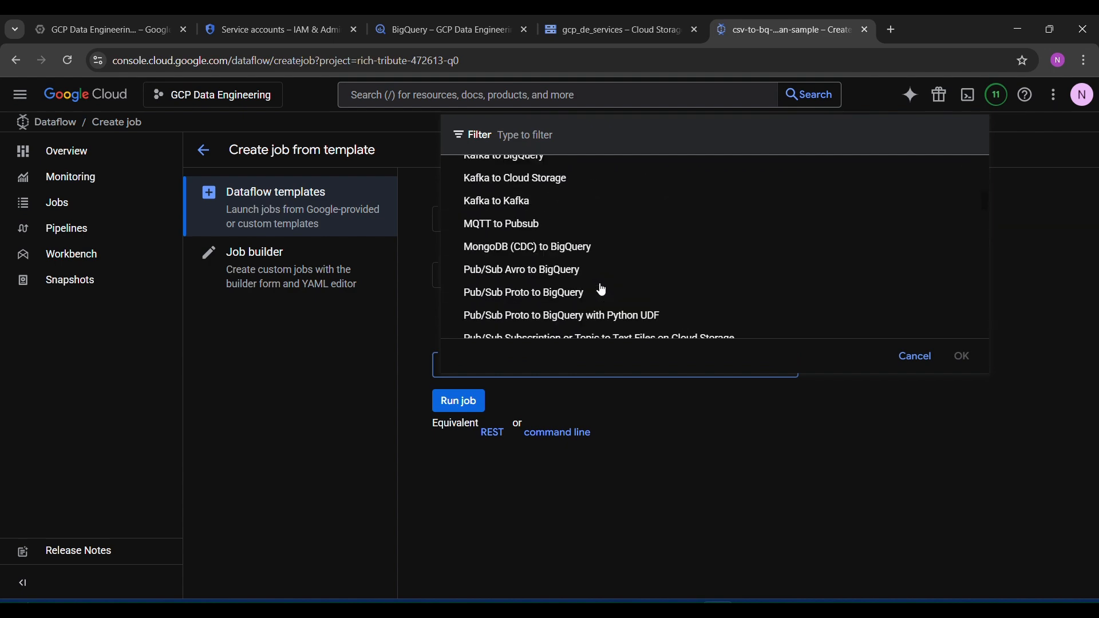
{"action": "scroll", "coordinate": [602, 290], "scroll_direction": "down", "scroll_amount": 10}
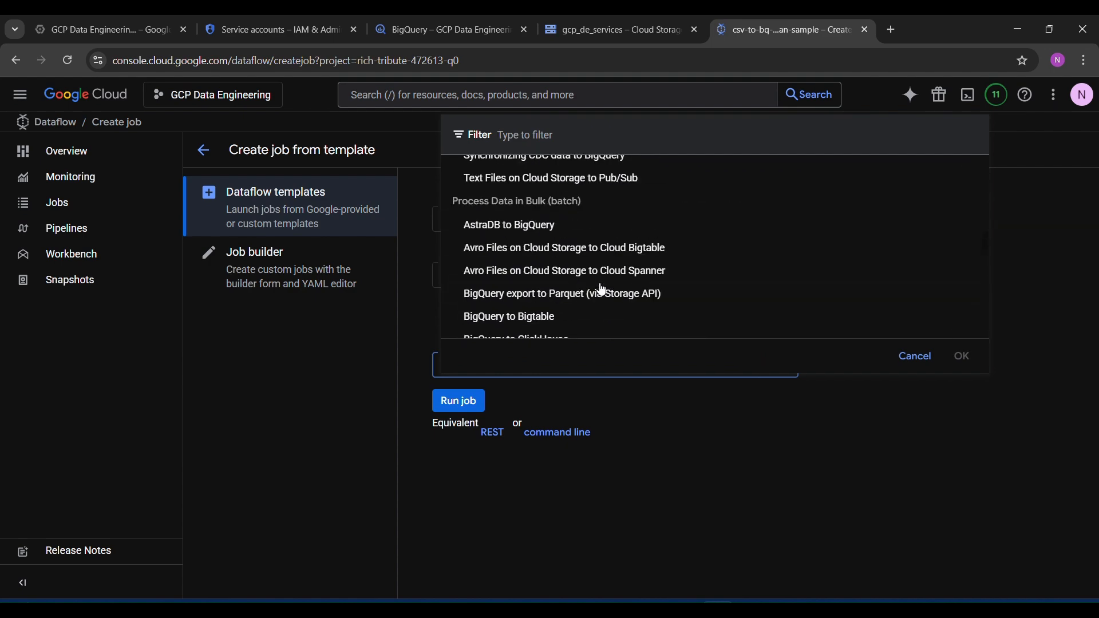
{"action": "scroll", "coordinate": [602, 290], "scroll_direction": "up", "scroll_amount": 5}
{"action": "scroll", "coordinate": [603, 291], "scroll_direction": "down", "scroll_amount": 15}
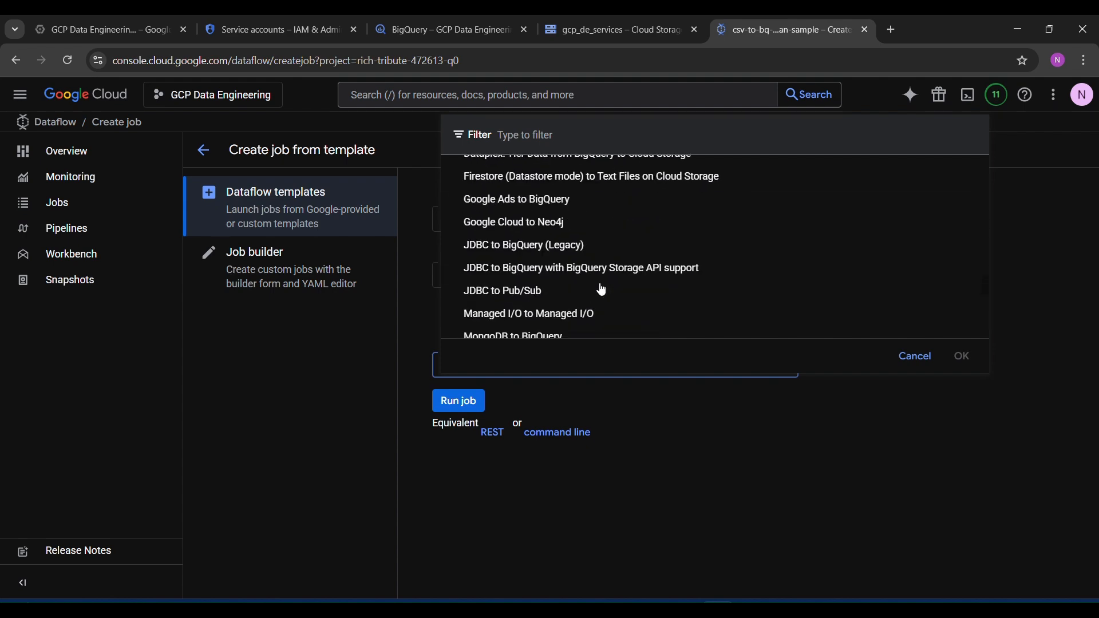
{"action": "scroll", "coordinate": [602, 291], "scroll_direction": "down", "scroll_amount": 15}
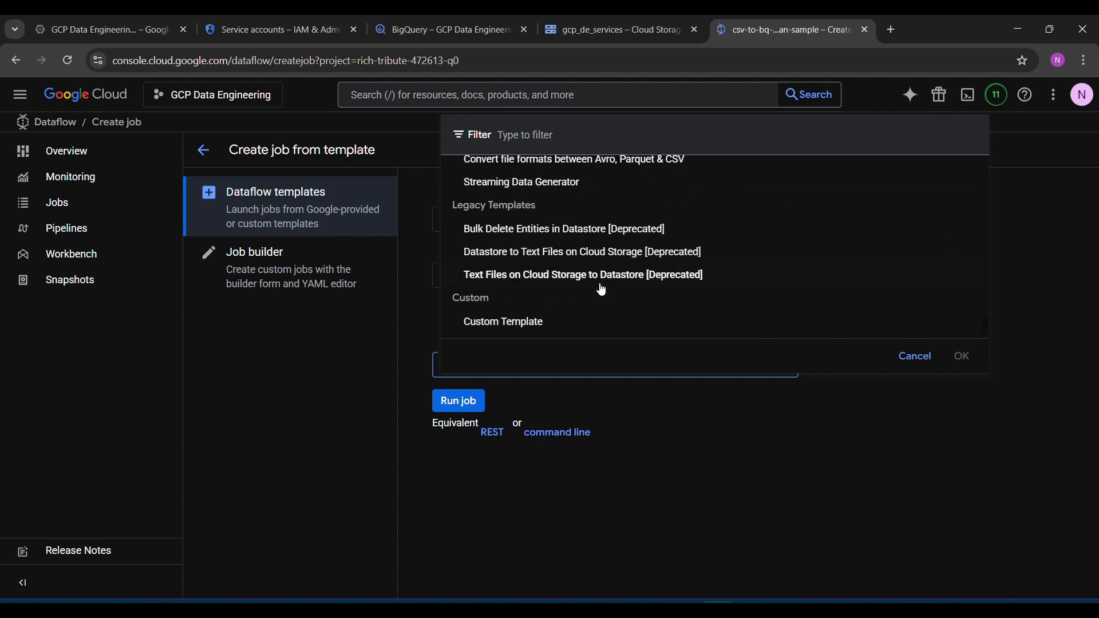
{"action": "scroll", "coordinate": [603, 291], "scroll_direction": "up", "scroll_amount": 15}
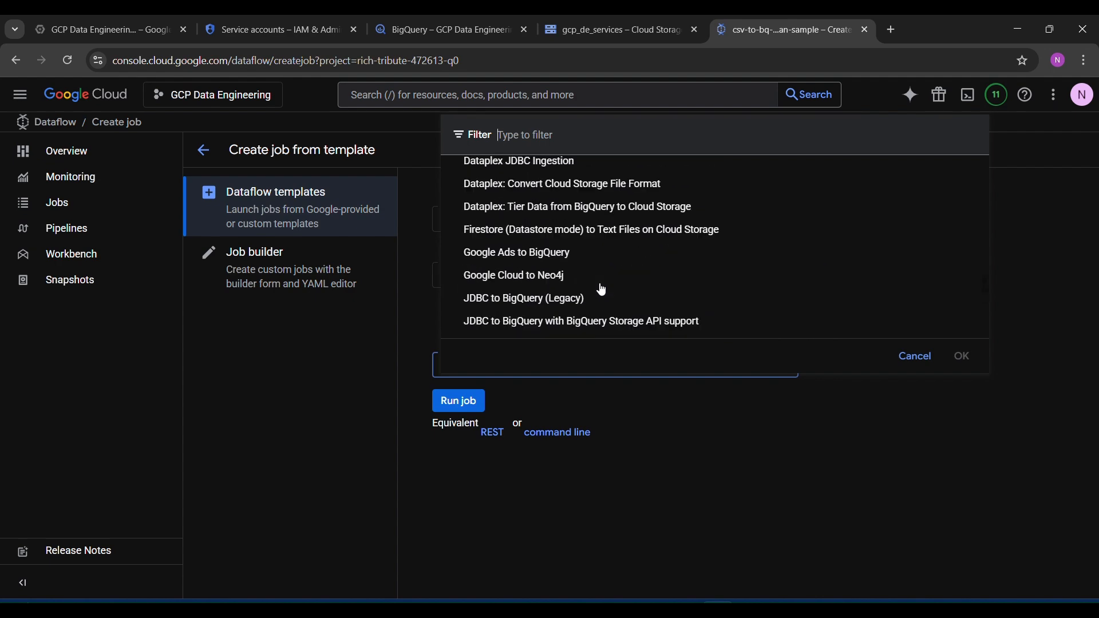
{"action": "scroll", "coordinate": [603, 290], "scroll_direction": "up", "scroll_amount": 6}
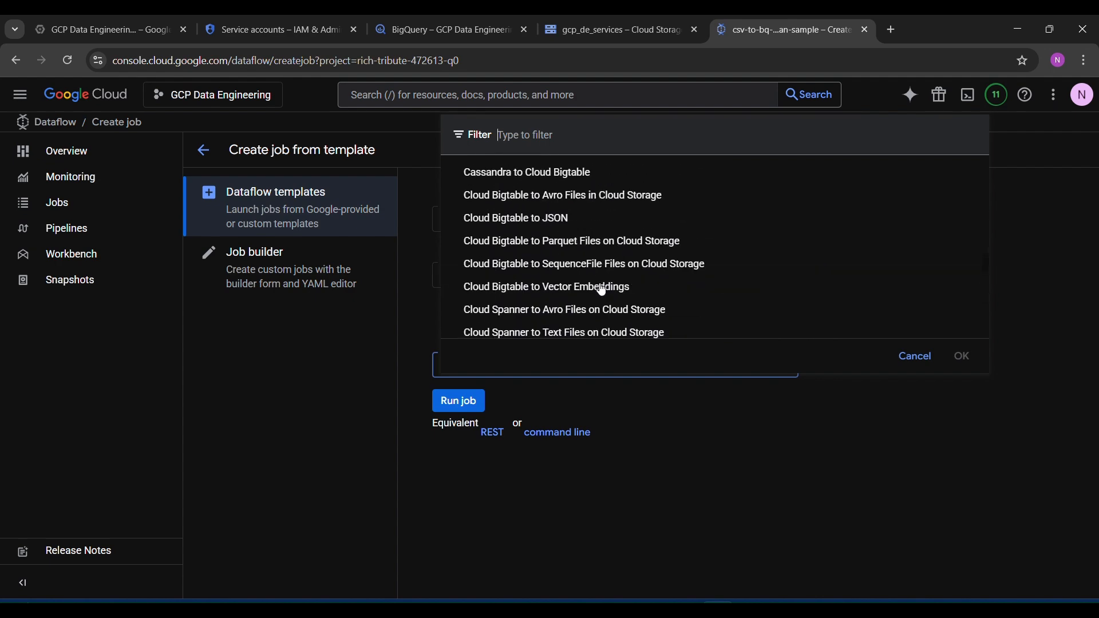
{"action": "scroll", "coordinate": [603, 290], "scroll_direction": "up", "scroll_amount": 10}
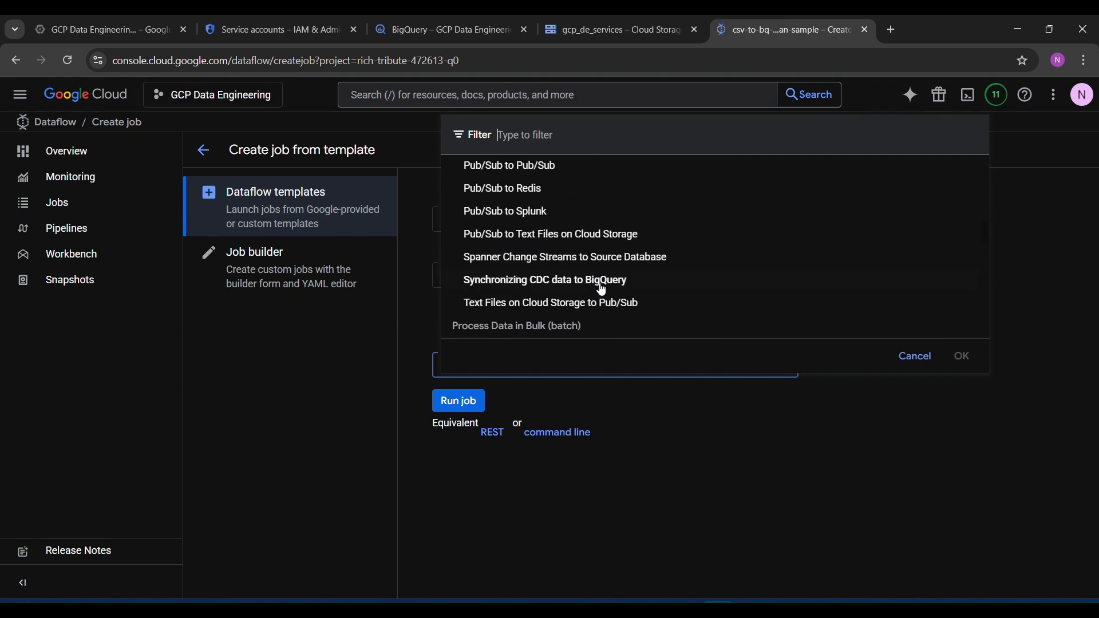
{"action": "scroll", "coordinate": [603, 291], "scroll_direction": "down", "scroll_amount": 3}
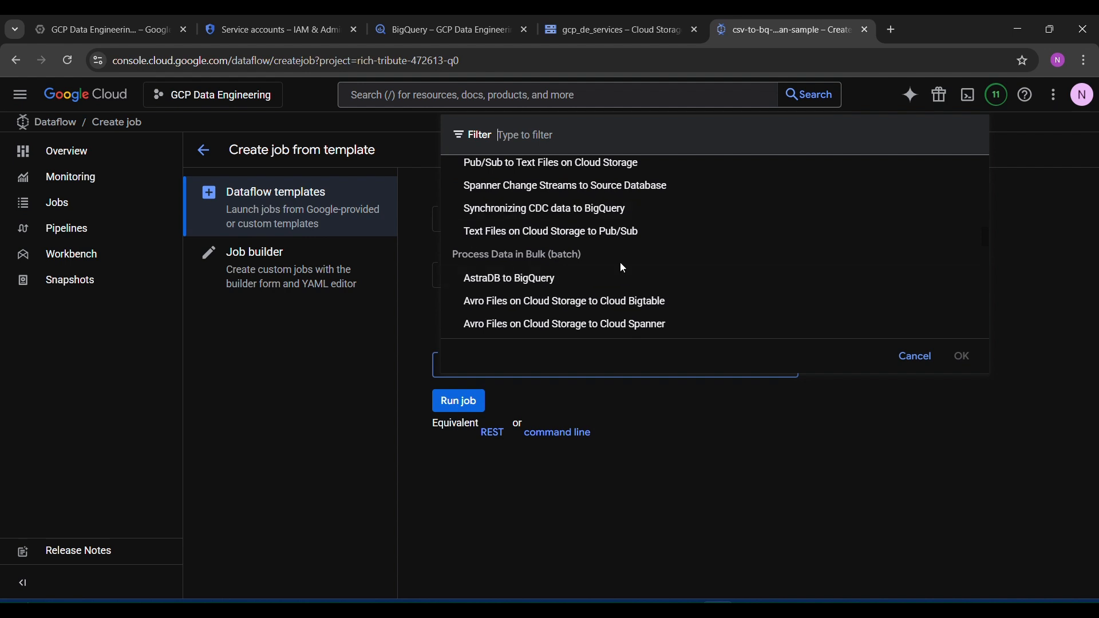
{"action": "scroll", "coordinate": [623, 265], "scroll_direction": "up", "scroll_amount": 15}
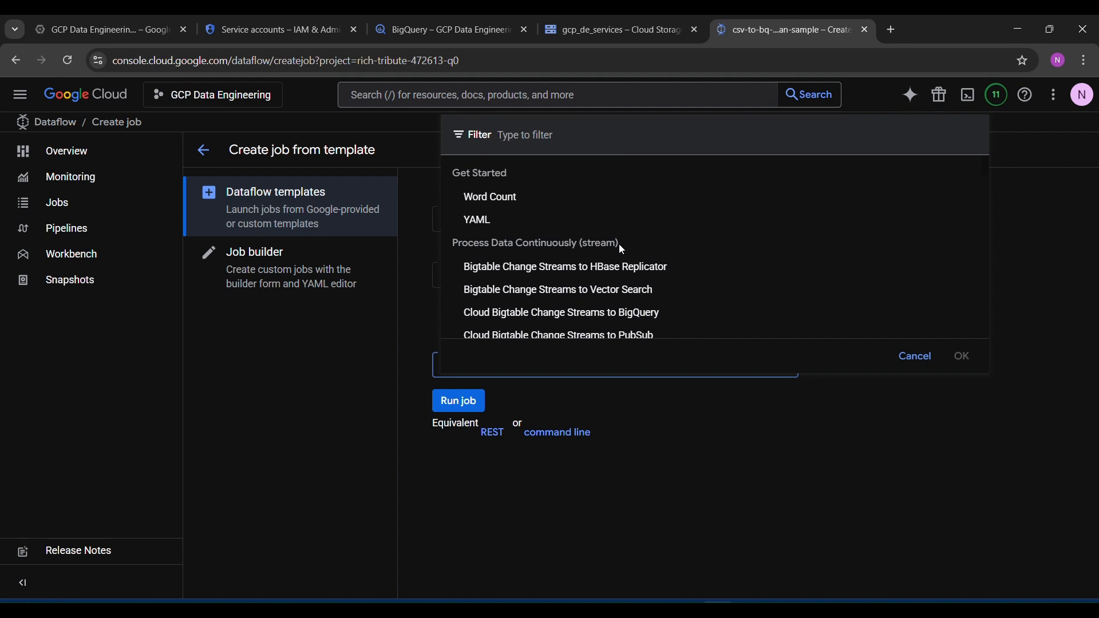
Step: Choose the batch template Text Files on Cloud Storage to BigQuery for the job
{"action": "scroll", "coordinate": [630, 261], "scroll_direction": "down", "scroll_amount": 15}
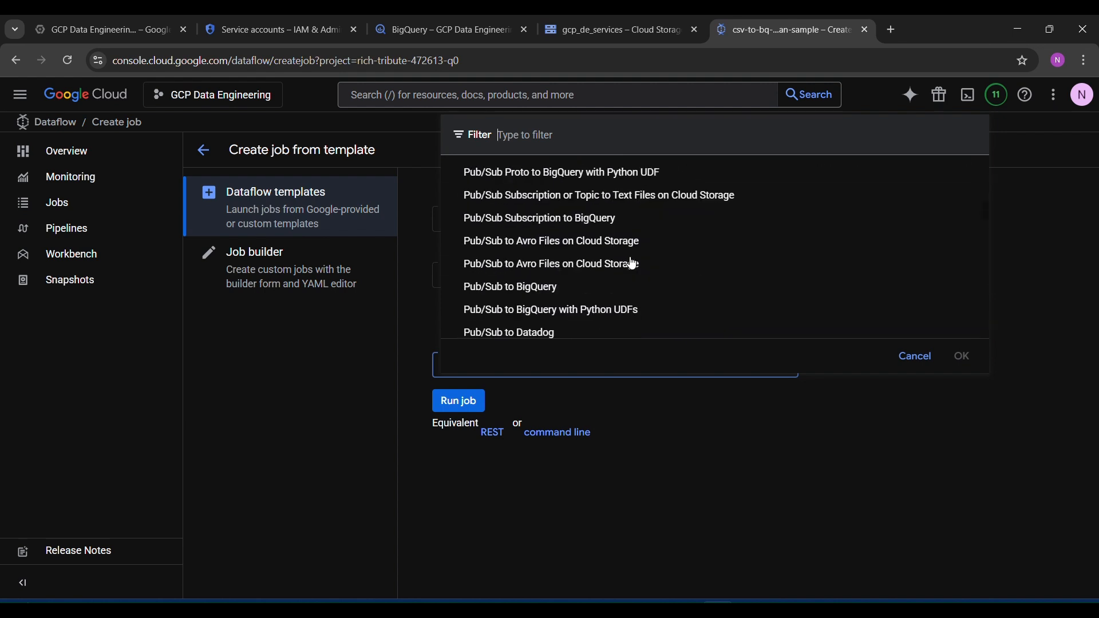
{"action": "scroll", "coordinate": [630, 263], "scroll_direction": "down", "scroll_amount": 10}
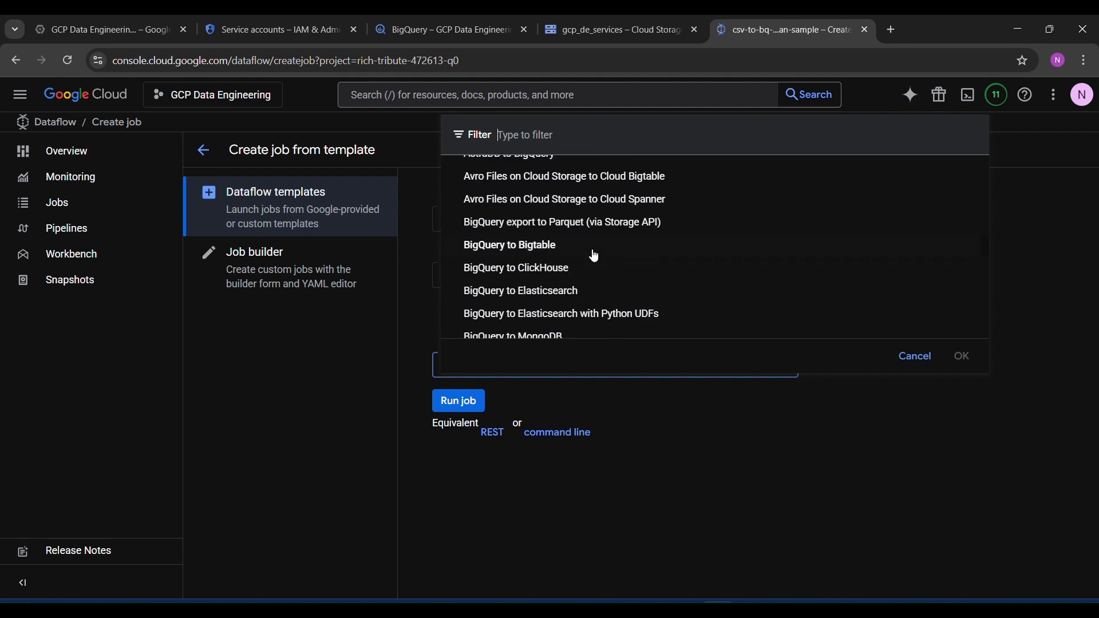
{"action": "scroll", "coordinate": [623, 270], "scroll_direction": "down", "scroll_amount": 3}
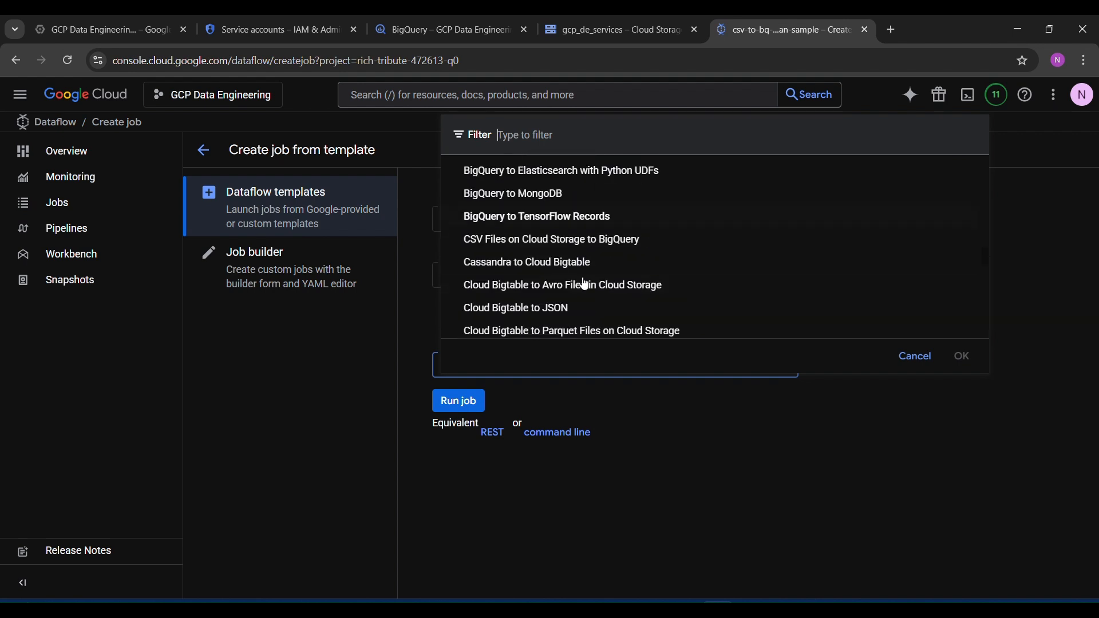
{"action": "scroll", "coordinate": [585, 285], "scroll_direction": "down", "scroll_amount": 6}
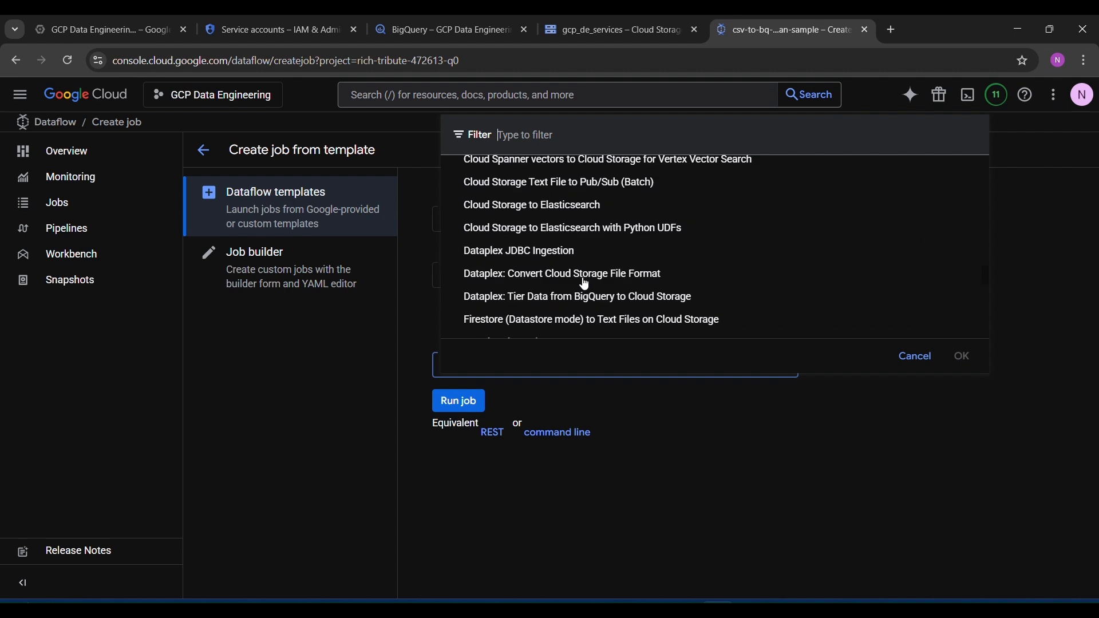
{"action": "scroll", "coordinate": [585, 284], "scroll_direction": "down", "scroll_amount": 5}
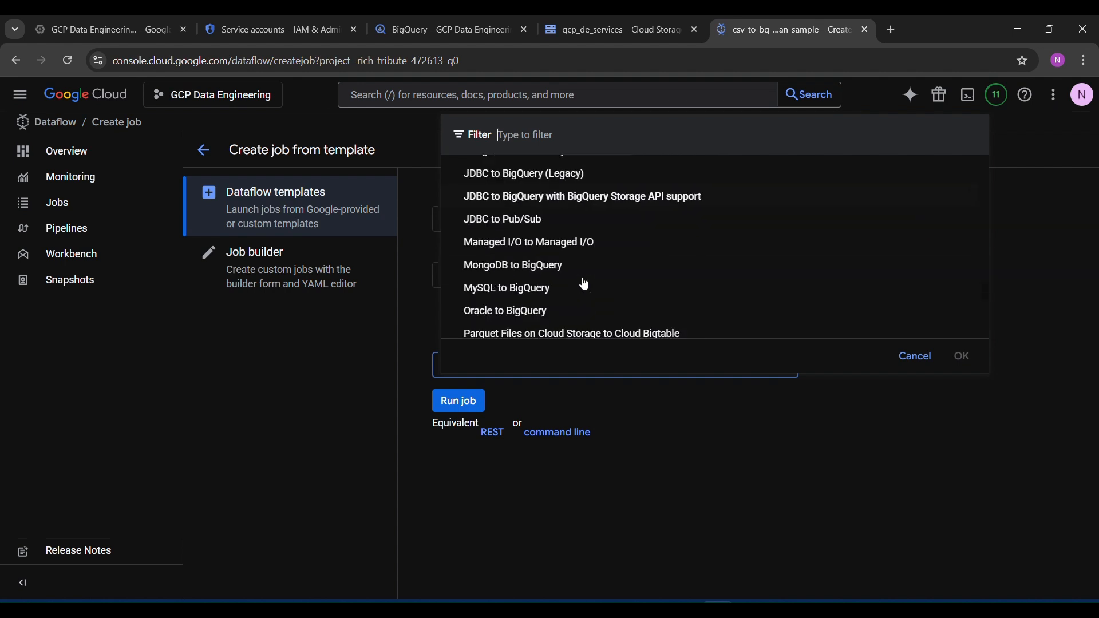
{"action": "scroll", "coordinate": [585, 285], "scroll_direction": "down", "scroll_amount": 5}
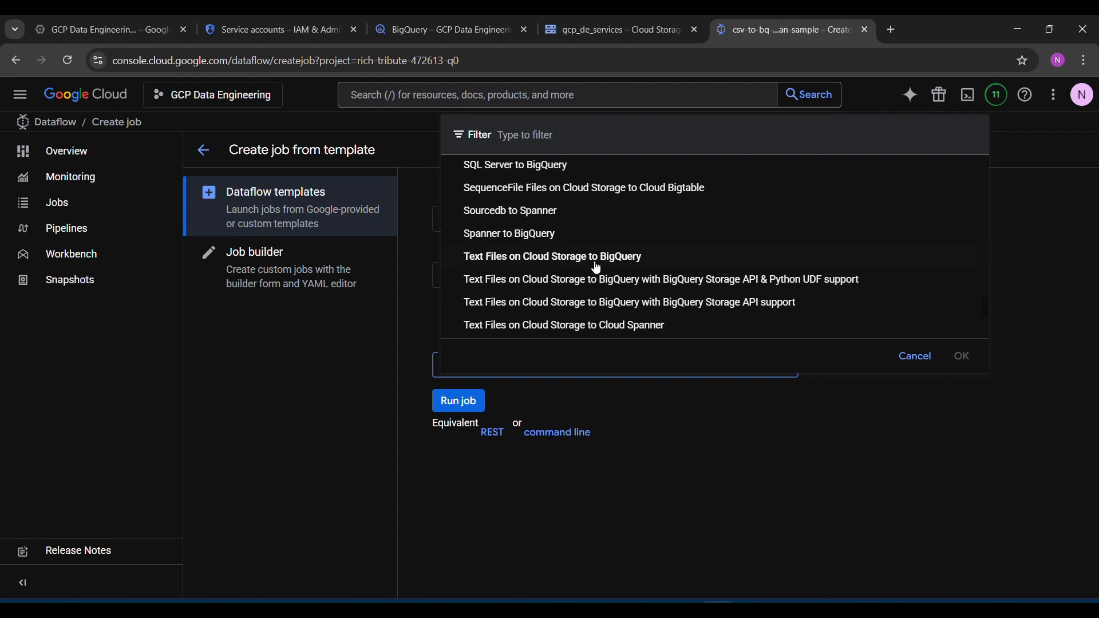
{"action": "left_click", "coordinate": [504, 265]}
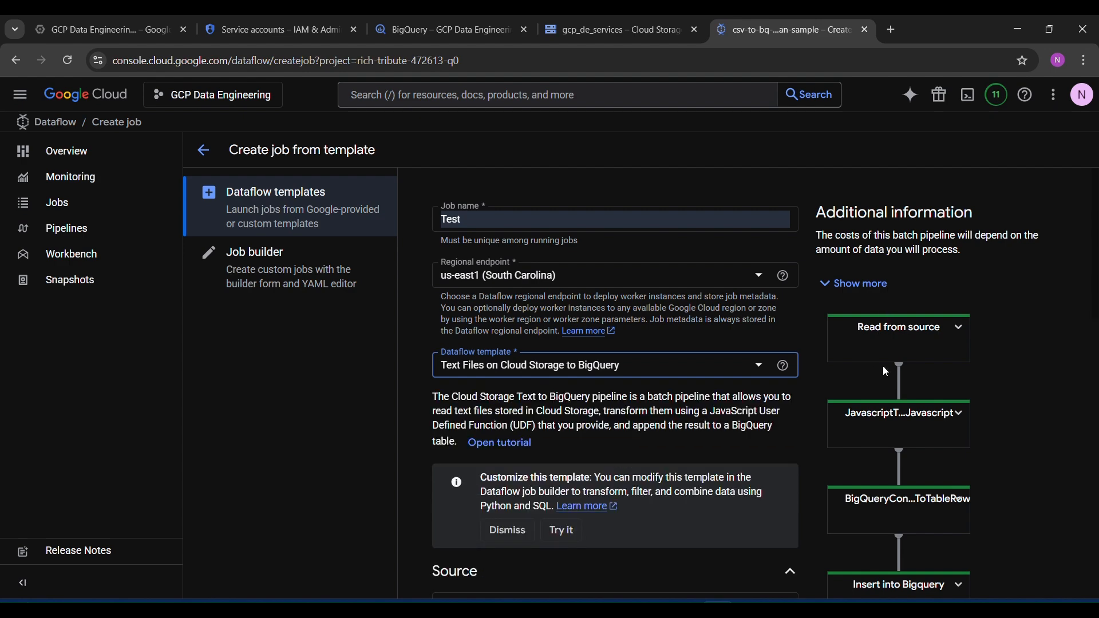
Step: Set the source Cloud Storage input file to indian_sample_data.csv from the gcp_bq folder of the gcp_de_services bucket
{"action": "scroll", "coordinate": [892, 416], "scroll_direction": "down", "scroll_amount": 4}
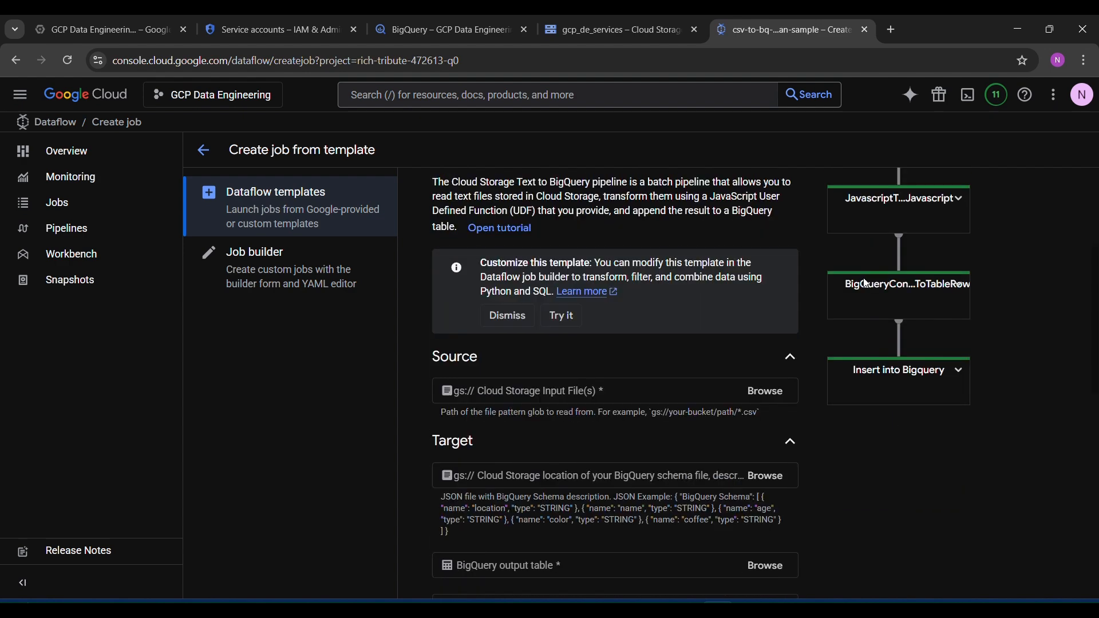
{"action": "scroll", "coordinate": [600, 318], "scroll_direction": "up", "scroll_amount": 3}
{"action": "scroll", "coordinate": [601, 322], "scroll_direction": "down", "scroll_amount": 5}
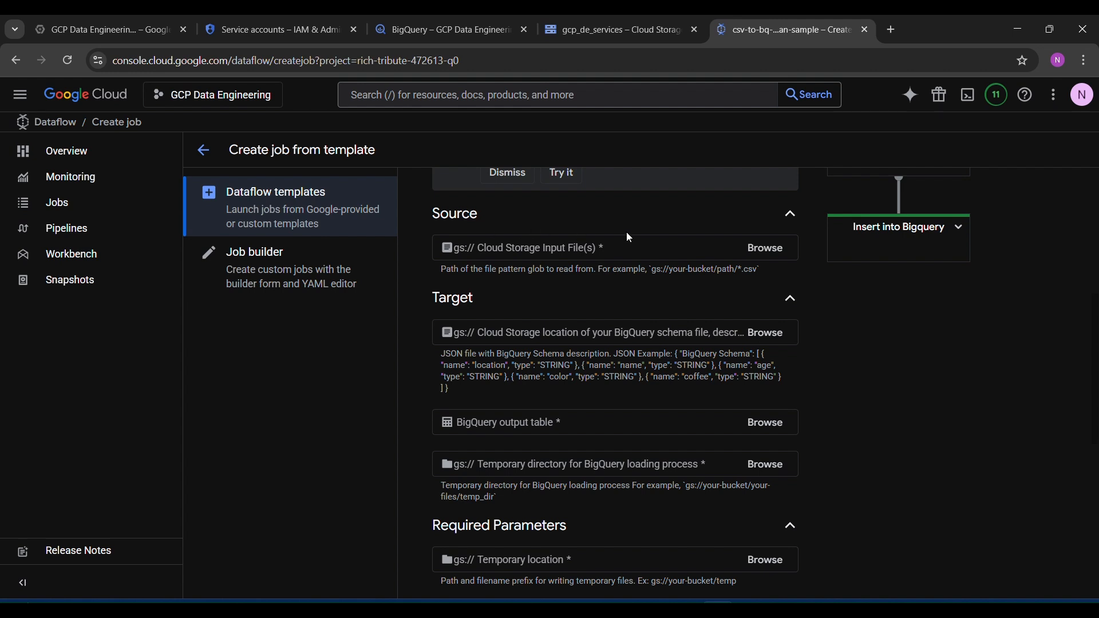
{"action": "left_click", "coordinate": [766, 252]}
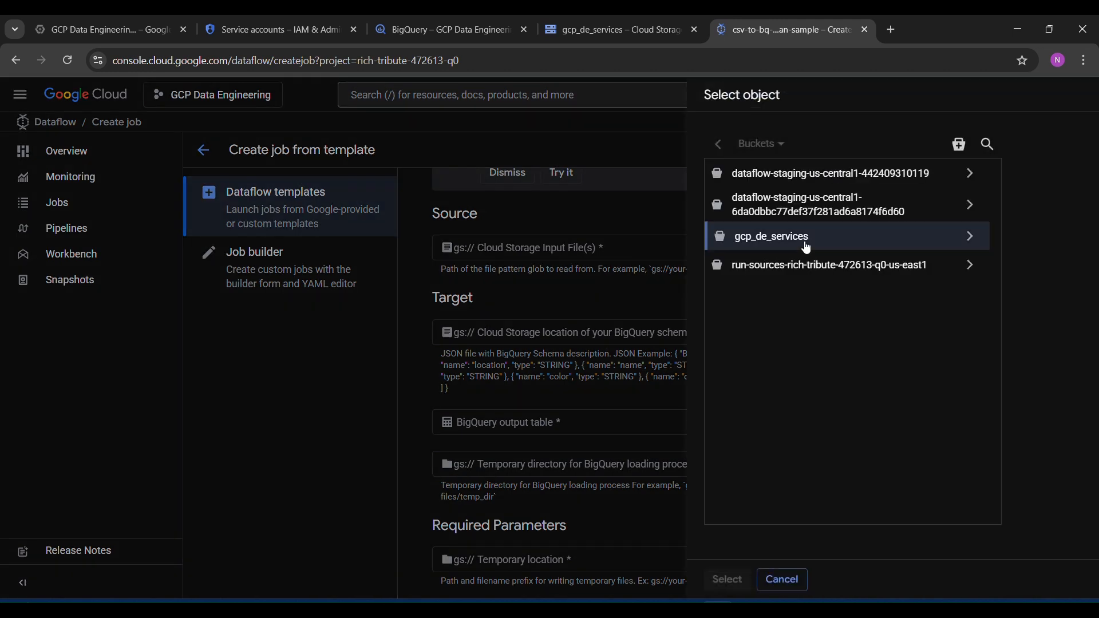
{"action": "left_click", "coordinate": [965, 246]}
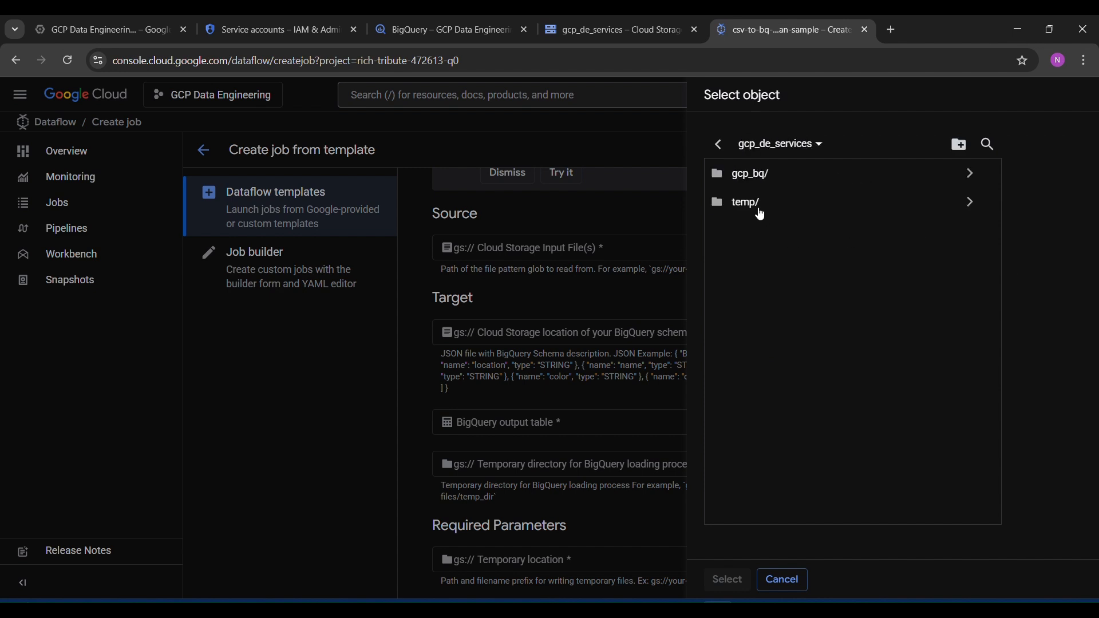
{"action": "left_click", "coordinate": [786, 182]}
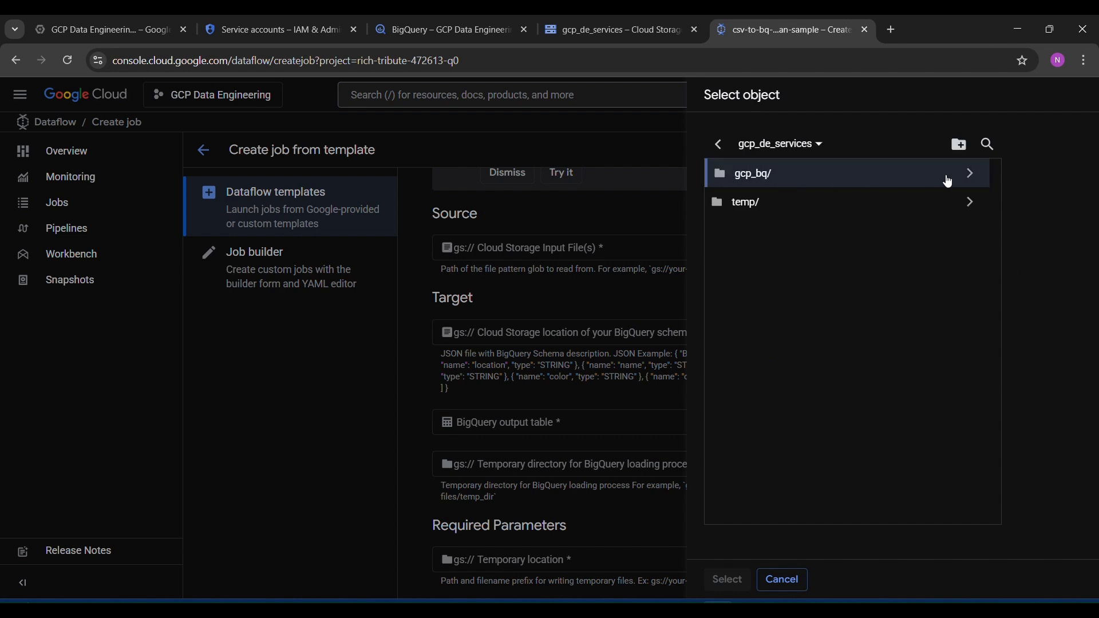
{"action": "left_click", "coordinate": [969, 174]}
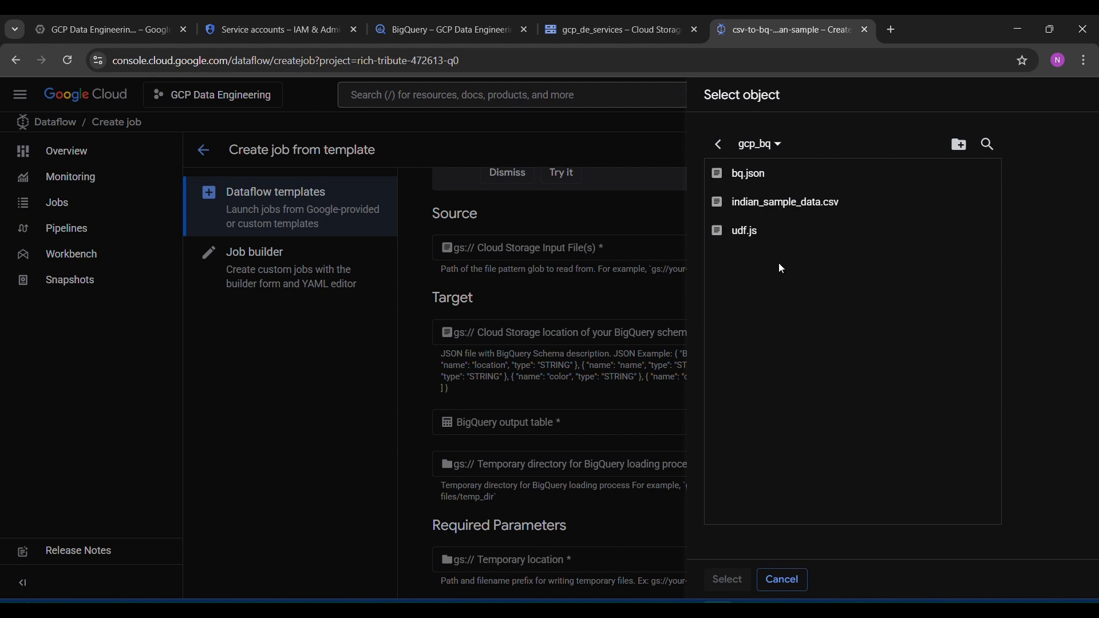
{"action": "left_click", "coordinate": [782, 204]}
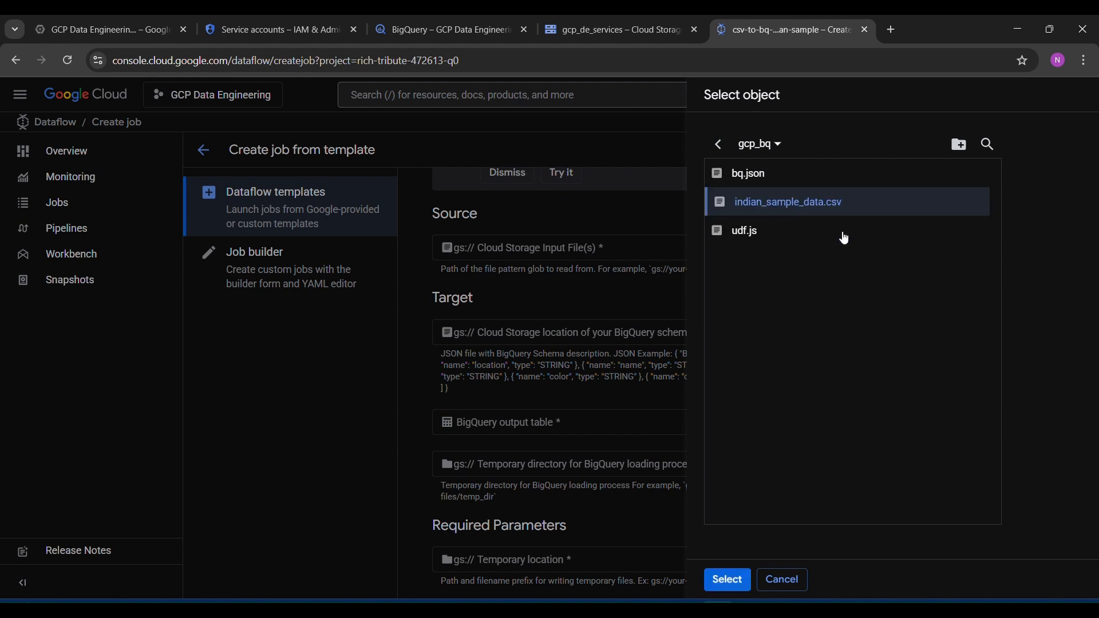
{"action": "left_click", "coordinate": [727, 580]}
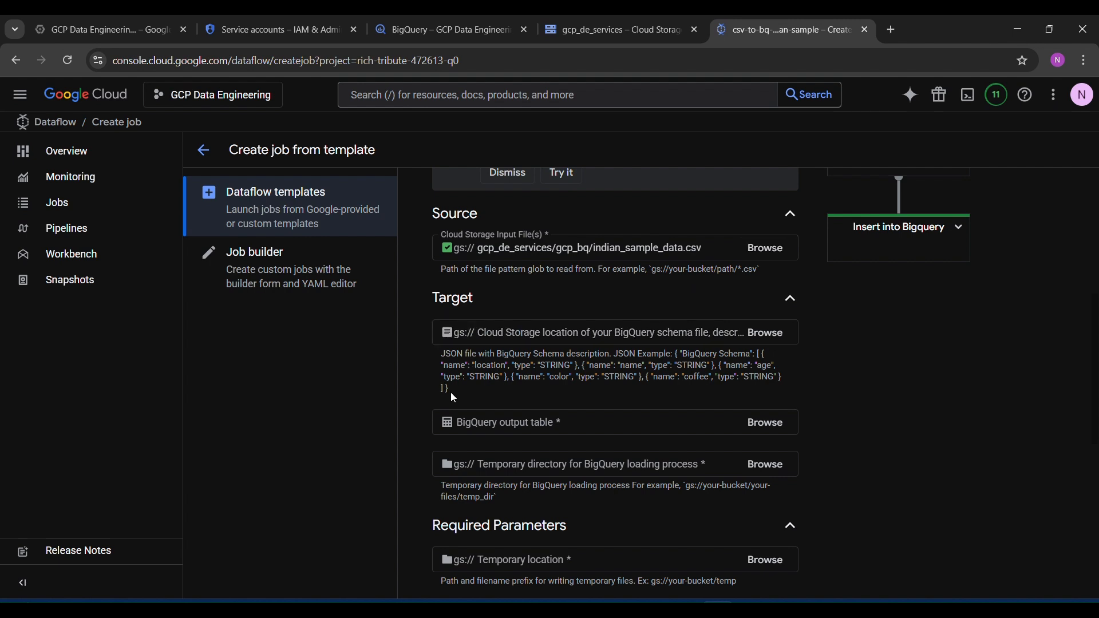
Step: Review the example JSON for the BigQuery schema file, and open bq.json in Visual Studio Code to compare
{"action": "left_click_drag", "start_coordinate": [453, 394], "coordinate": [442, 364]}
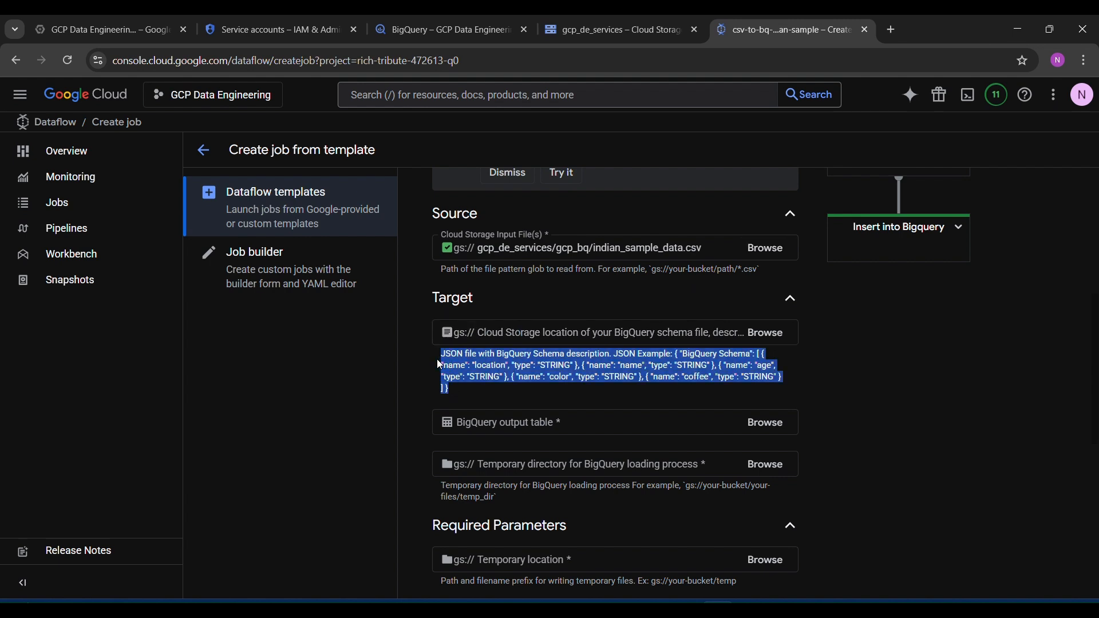
{"action": "left_click", "coordinate": [461, 399]}
{"action": "left_click_drag", "start_coordinate": [448, 384], "coordinate": [444, 363]}
{"action": "mouse_move", "coordinate": [528, 610]}
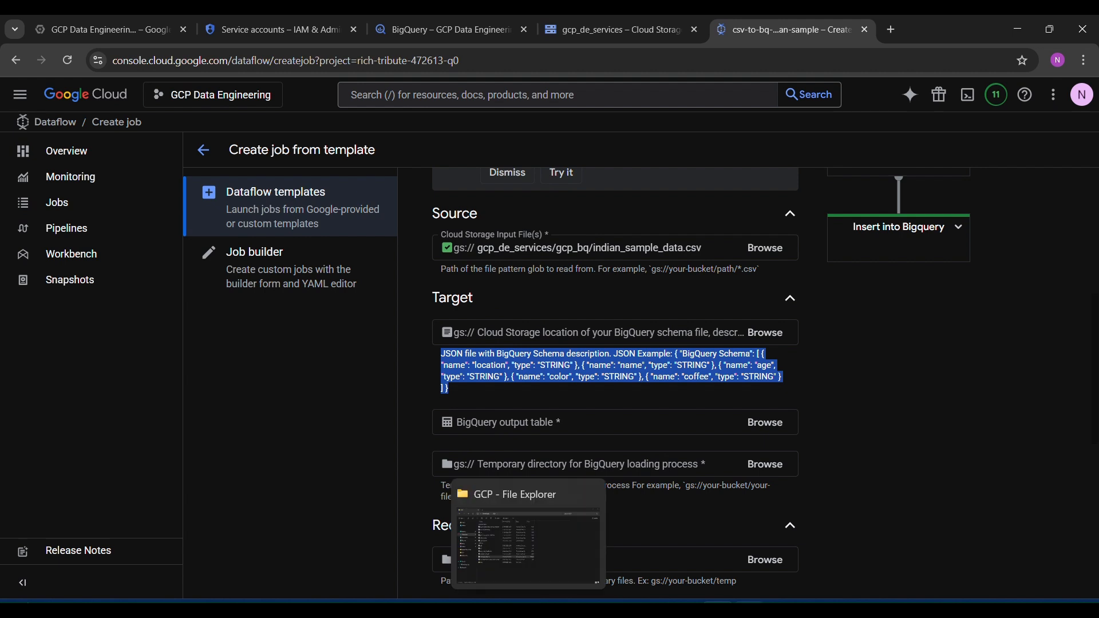
{"action": "mouse_move", "coordinate": [623, 609]}
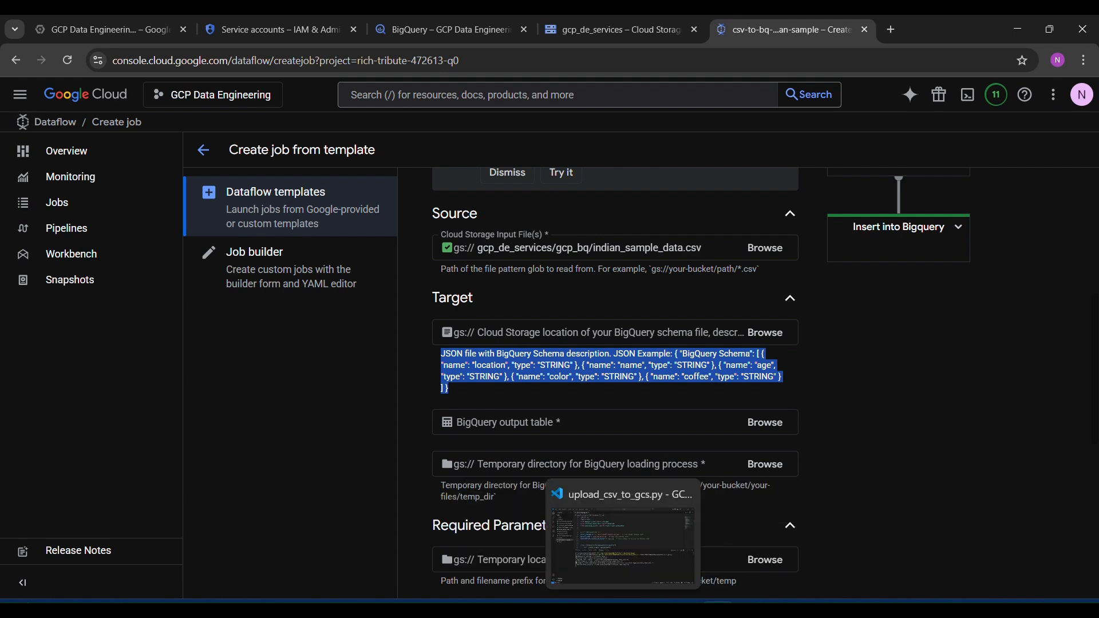
{"action": "left_click", "coordinate": [623, 610]}
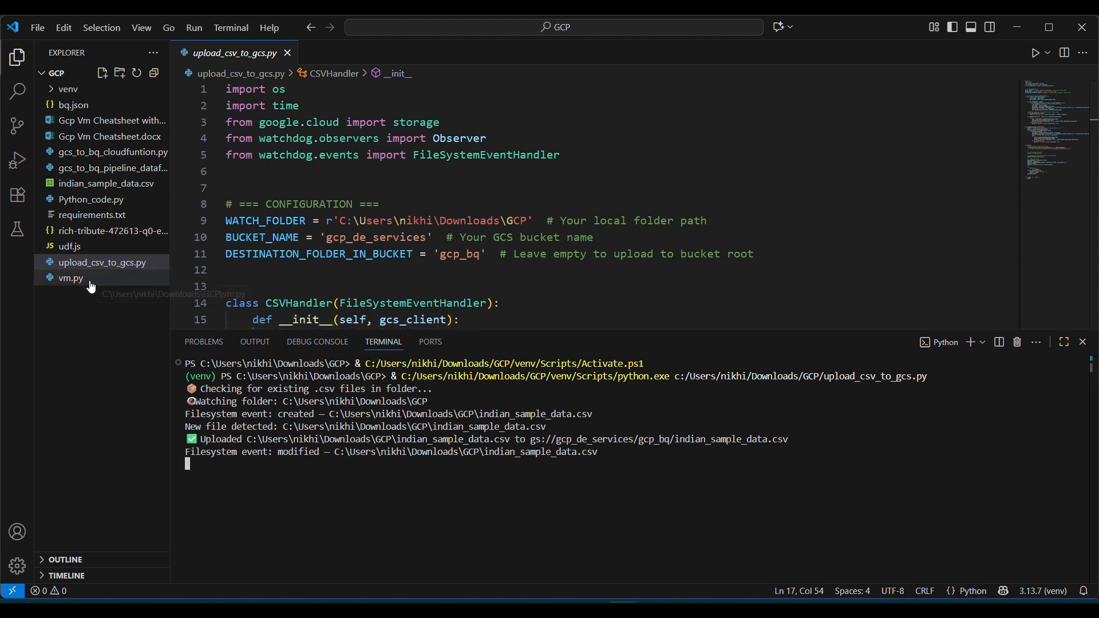
{"action": "left_click", "coordinate": [111, 106]}
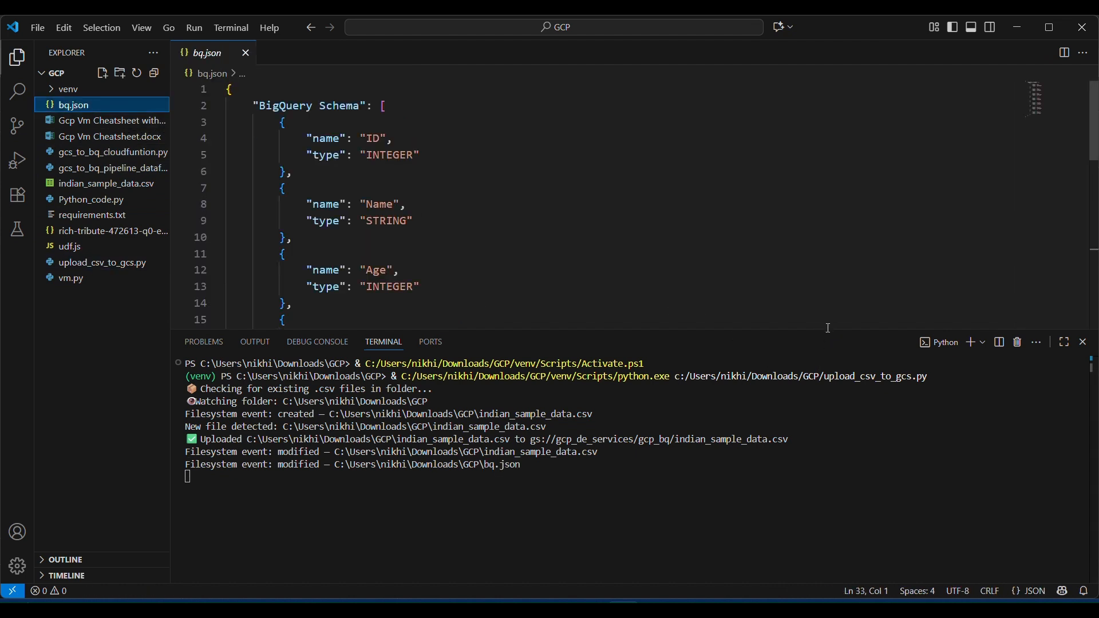
Step: Examine the full column schema in bq.json against the template's JSON example, close the file, and return to the Dataflow job form
{"action": "left_click", "coordinate": [1019, 343]}
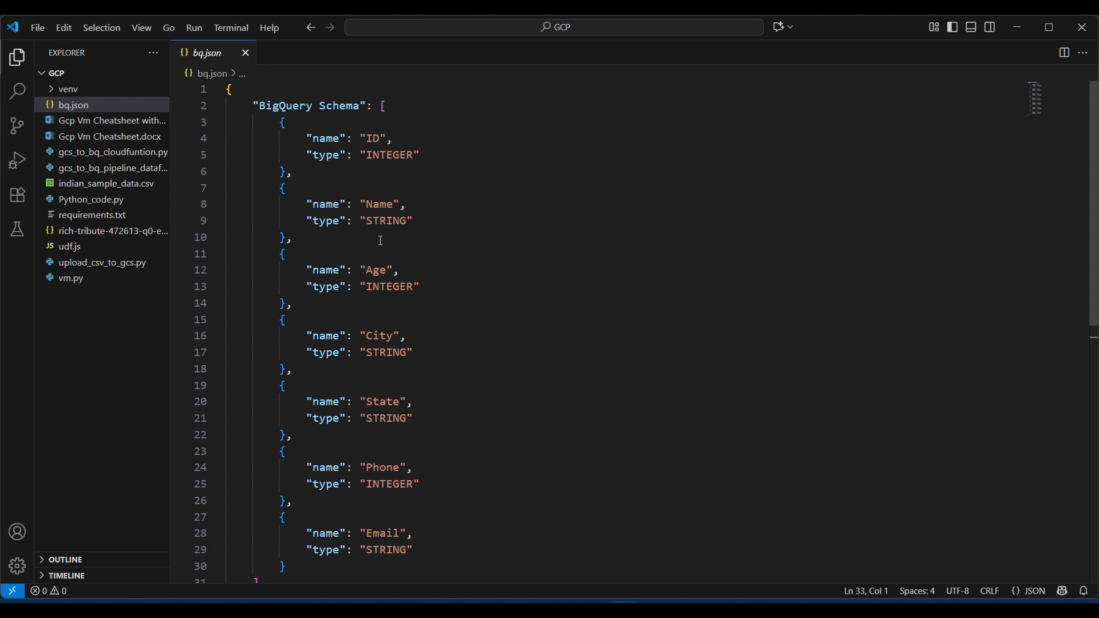
{"action": "scroll", "coordinate": [461, 408], "scroll_direction": "down", "scroll_amount": 3}
{"action": "scroll", "coordinate": [464, 408], "scroll_direction": "up", "scroll_amount": 3}
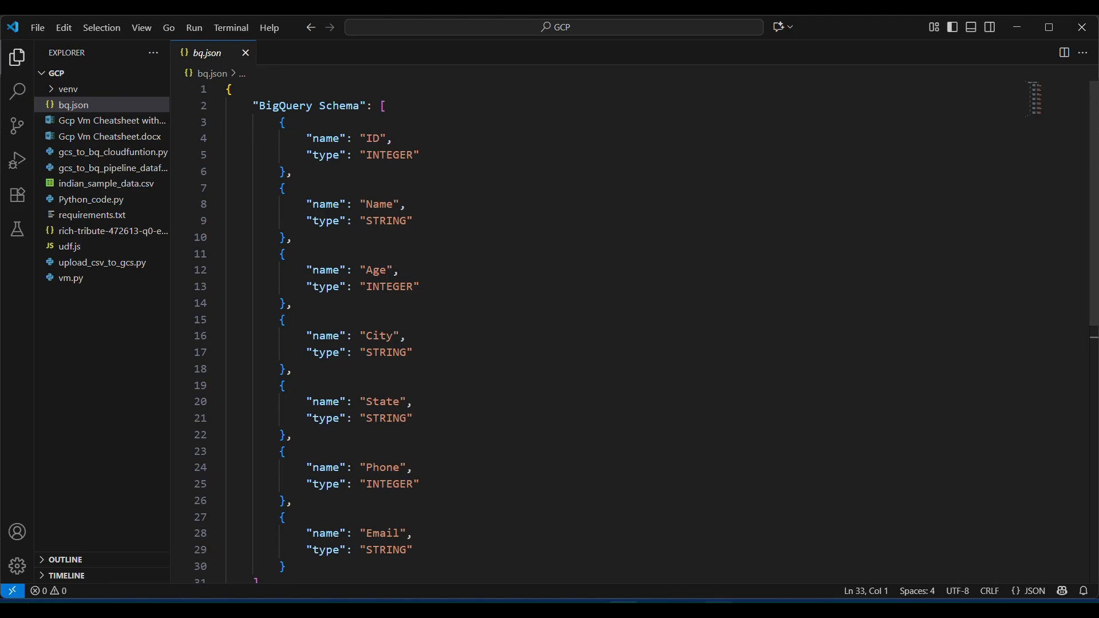
{"action": "key", "text": "alt+Tab"}
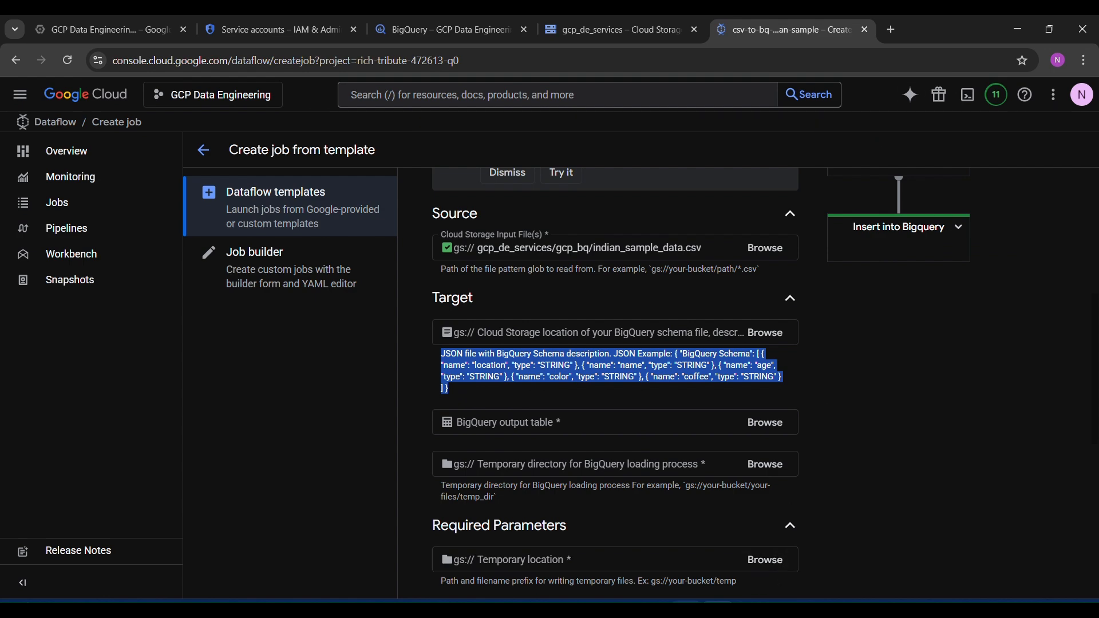
{"action": "key", "text": "alt+Tab"}
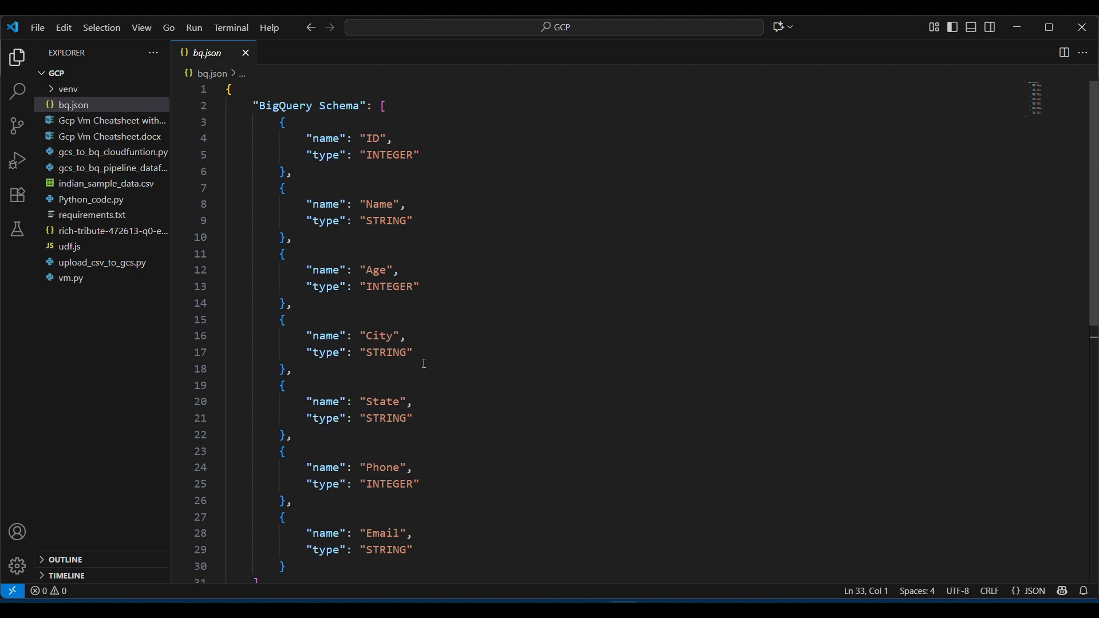
{"action": "scroll", "coordinate": [424, 361], "scroll_direction": "down", "scroll_amount": 3}
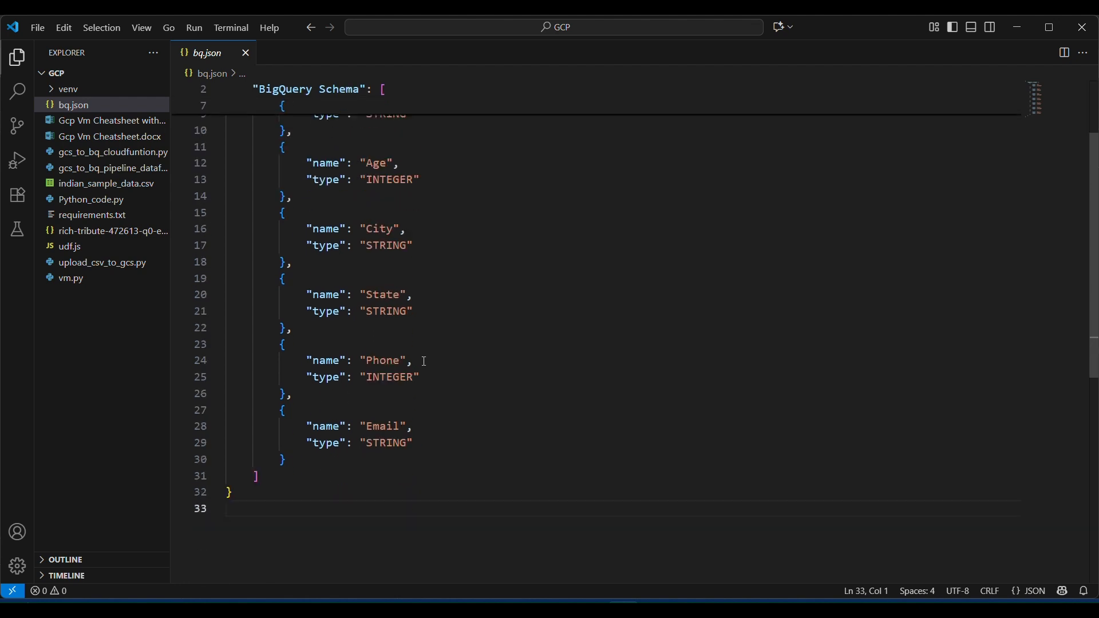
{"action": "scroll", "coordinate": [425, 362], "scroll_direction": "up", "scroll_amount": 2}
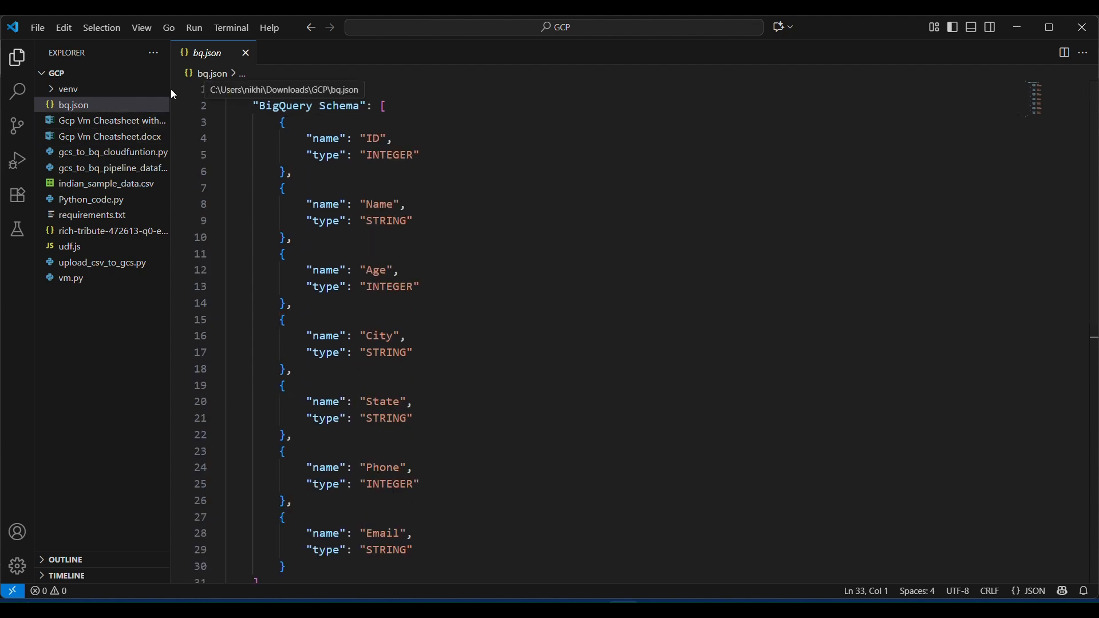
{"action": "left_click", "coordinate": [246, 53]}
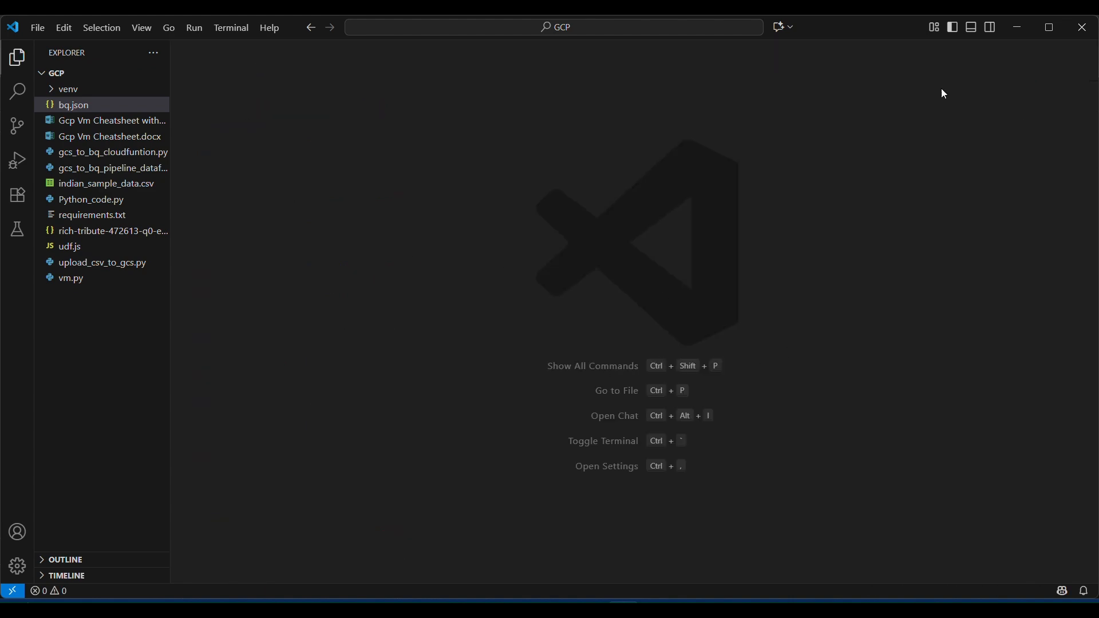
{"action": "left_click", "coordinate": [1020, 28]}
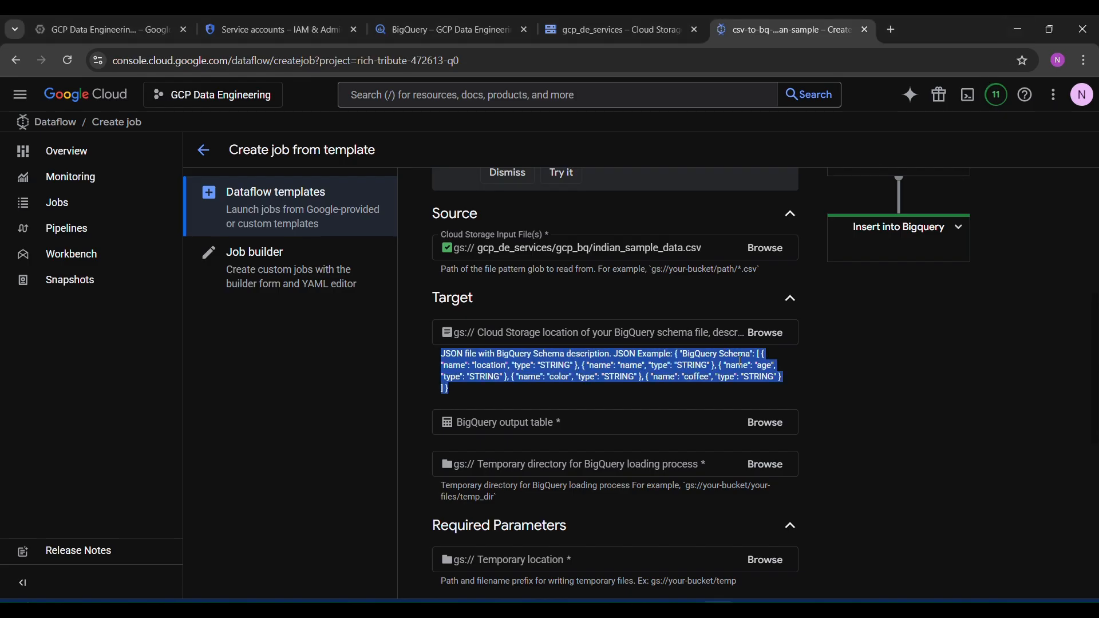
{"action": "left_click", "coordinate": [785, 380]}
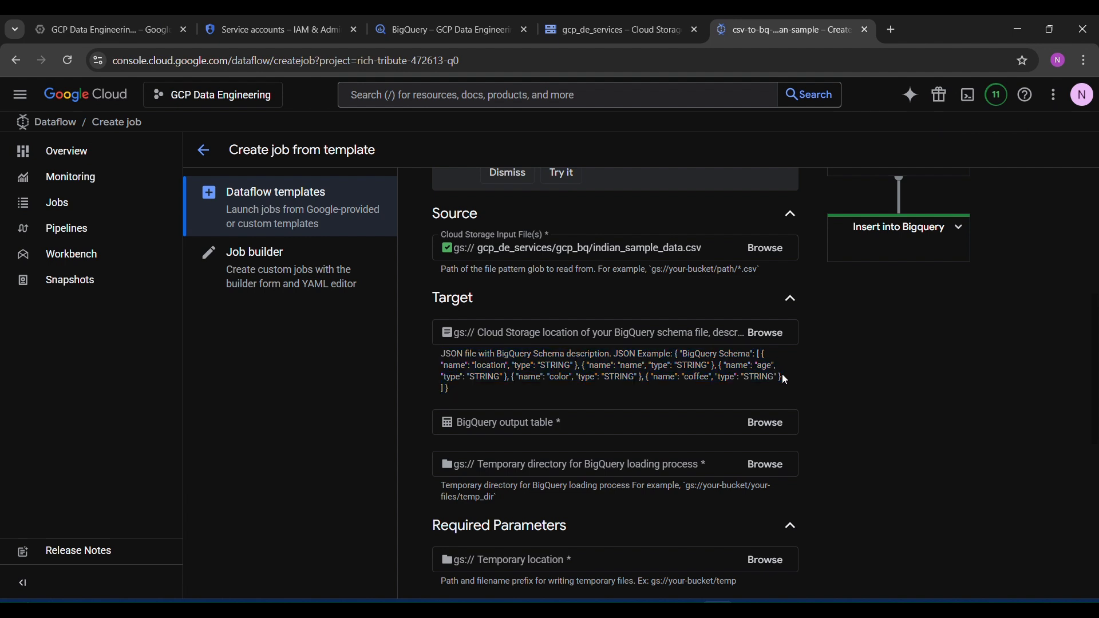
{"action": "left_click", "coordinate": [776, 339]}
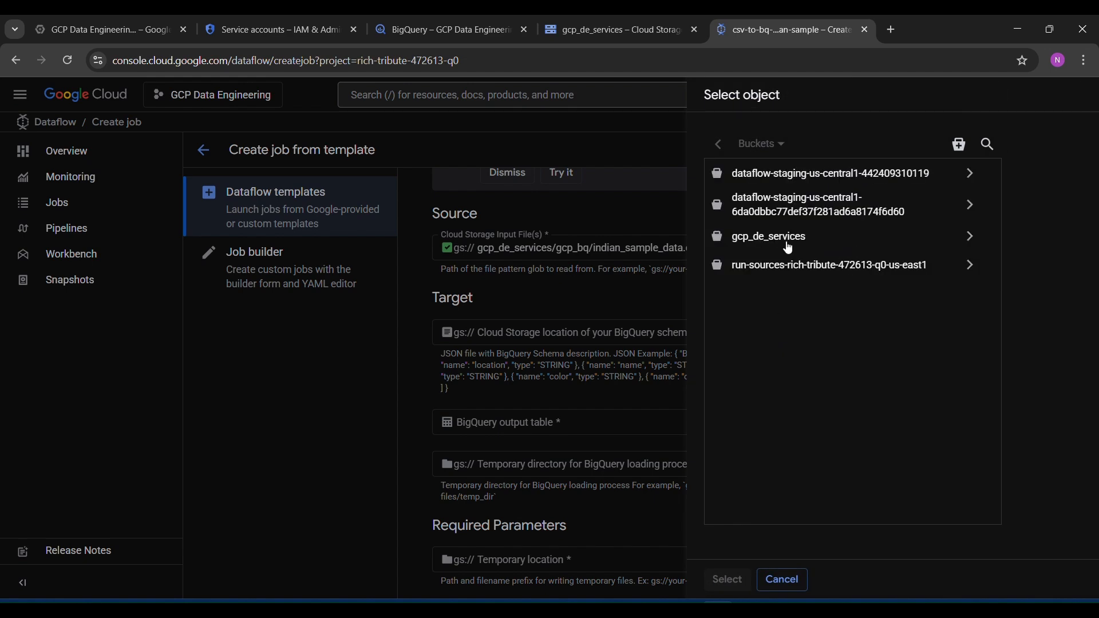
{"action": "left_click", "coordinate": [609, 376]}
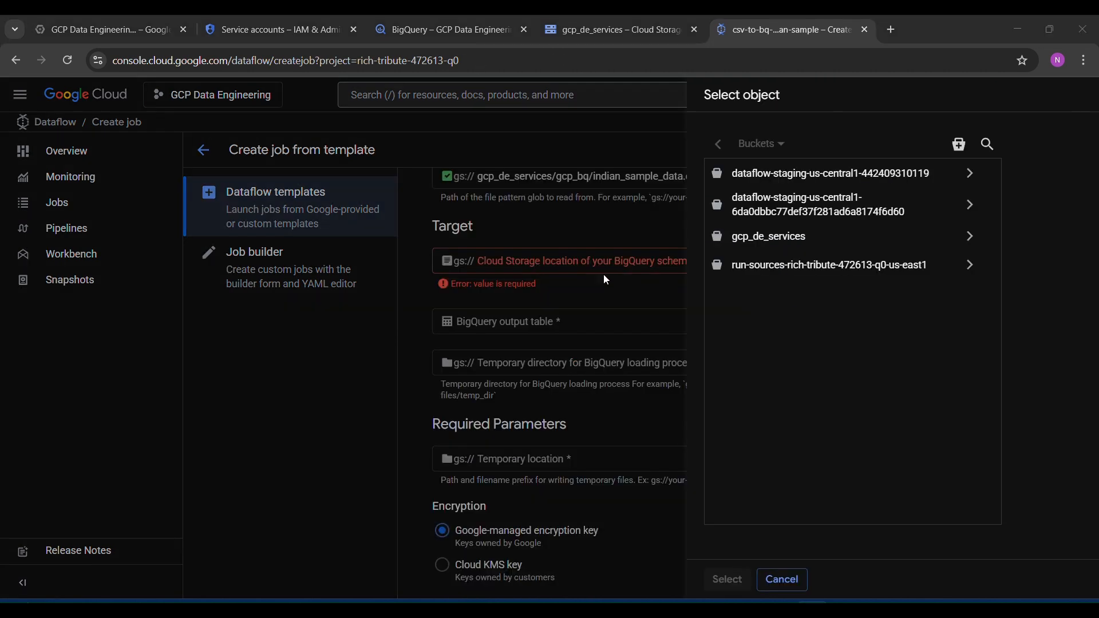
{"action": "left_click", "coordinate": [632, 215]}
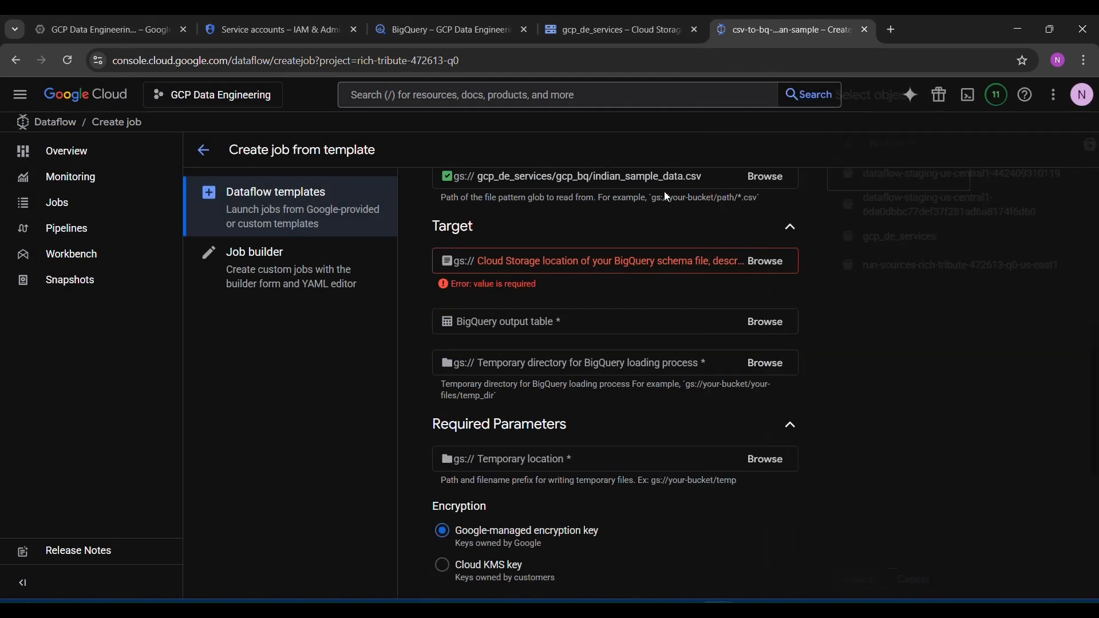
Step: Check the gcp_bq folder in Cloud Storage for bq.json and its upload options, and review the local bq.json in Visual Studio Code
{"action": "left_click", "coordinate": [665, 17]}
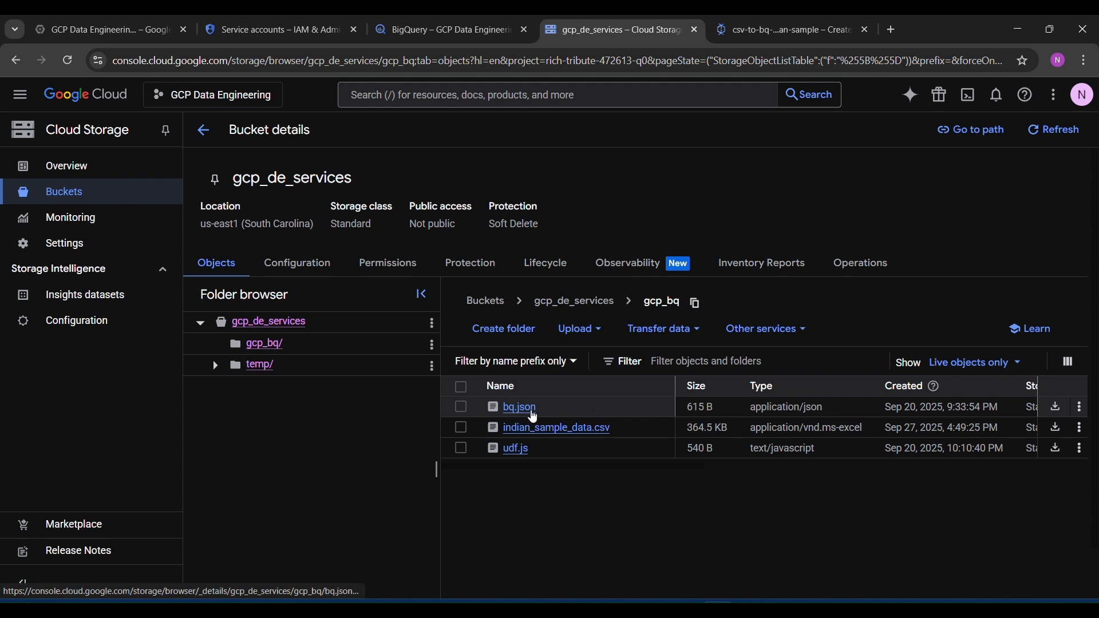
{"action": "left_click", "coordinate": [579, 335]}
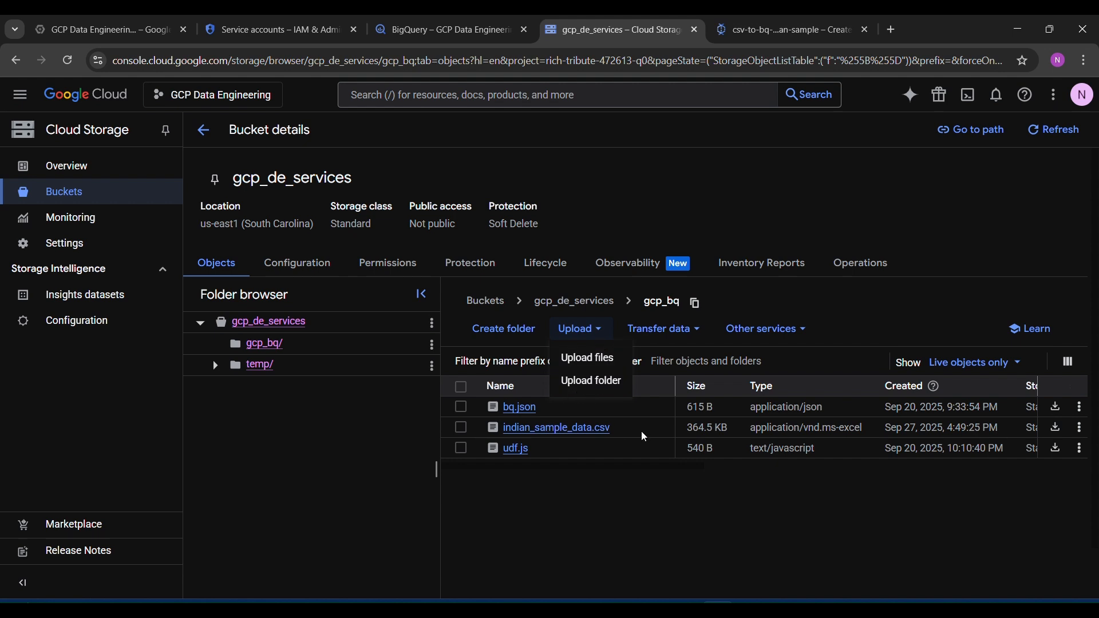
{"action": "left_click", "coordinate": [619, 549]}
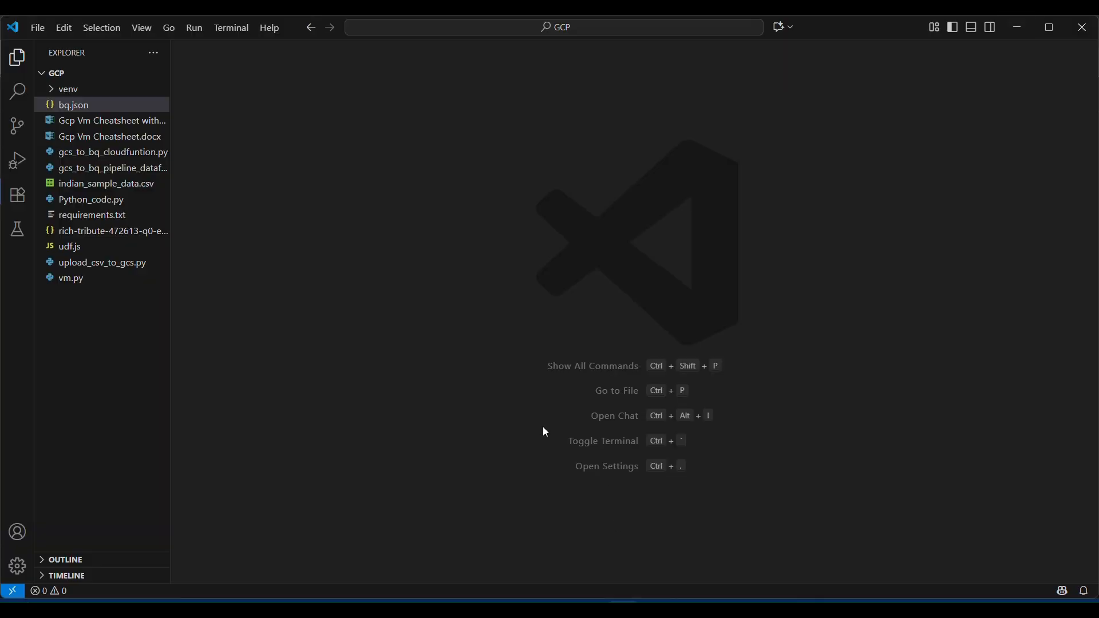
{"action": "left_click", "coordinate": [97, 110]}
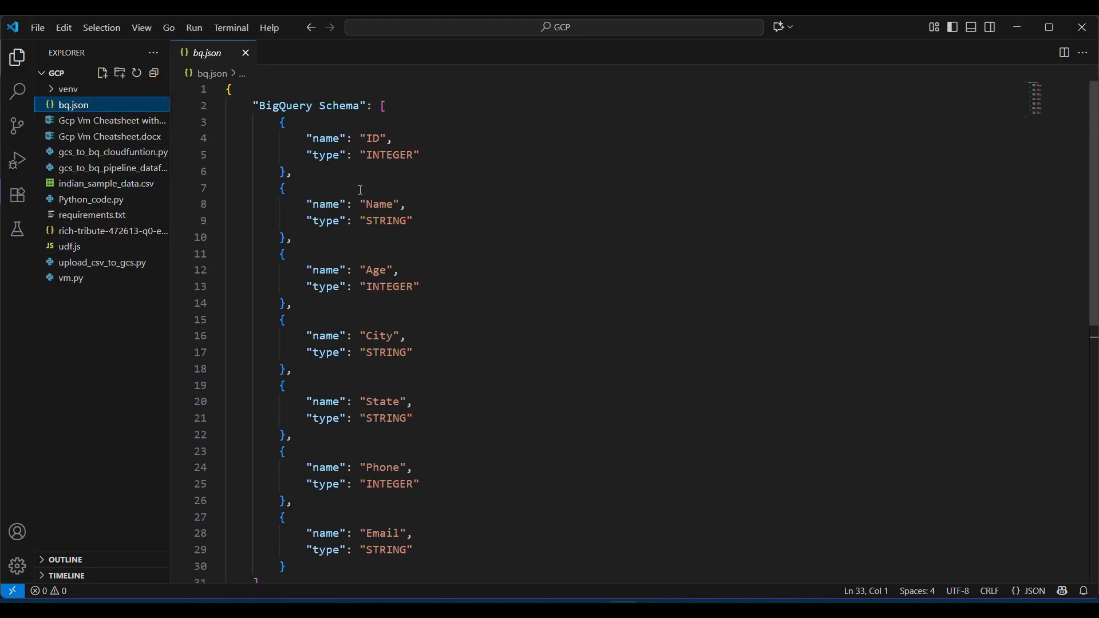
{"action": "left_click", "coordinate": [1009, 29]}
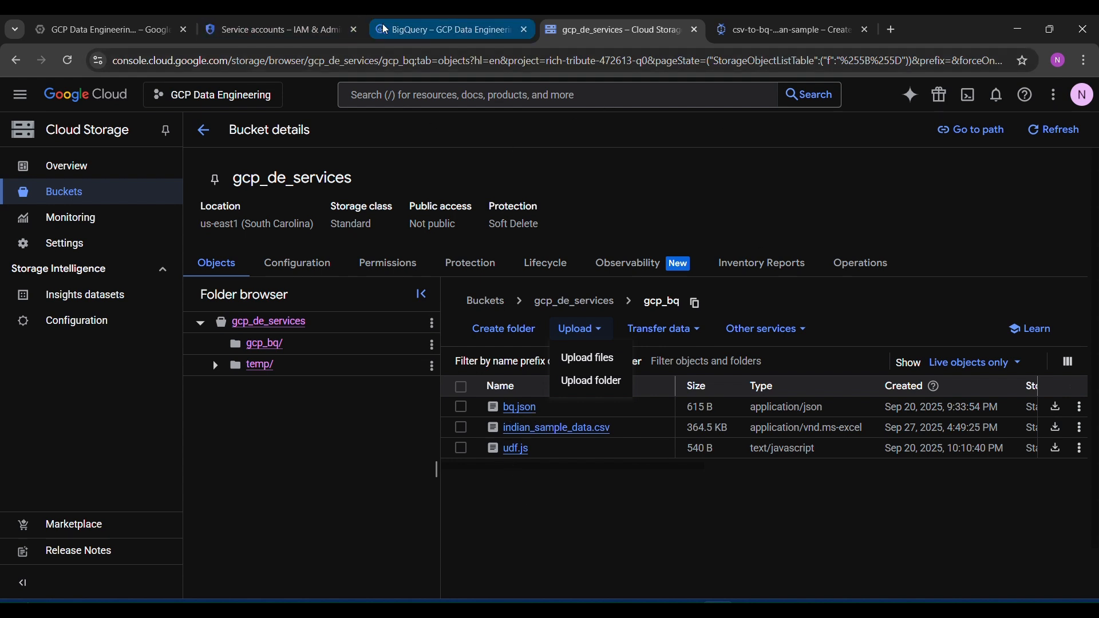
Step: In the Dataflow job form, set the BigQuery schema file to bq.json from the gcp_bq folder of the gcp_de_services bucket
{"action": "left_click", "coordinate": [762, 29]}
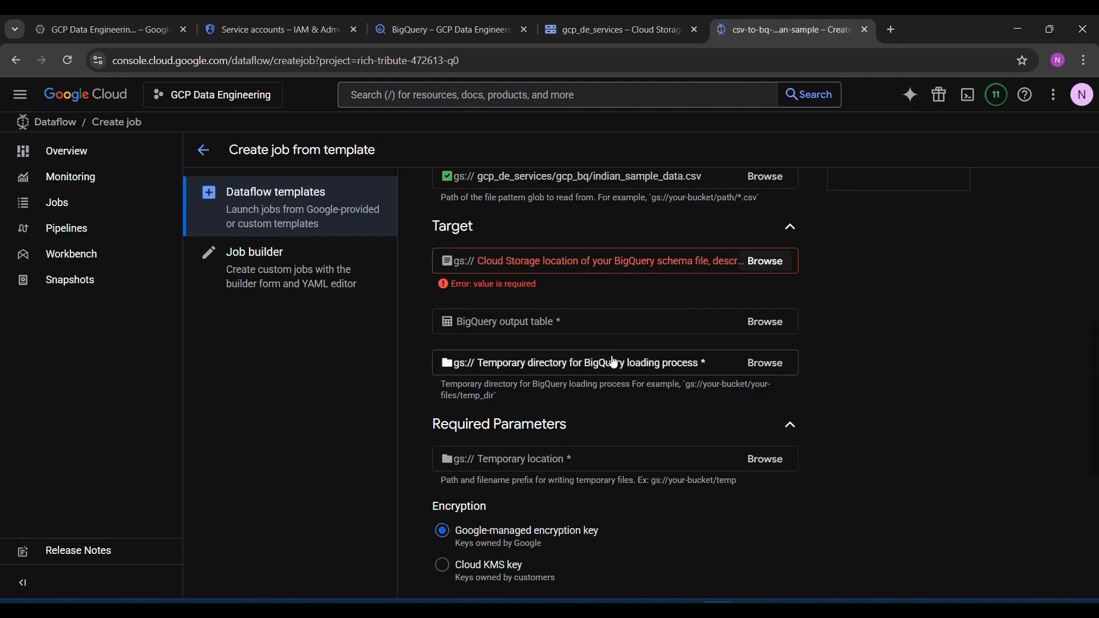
{"action": "left_click", "coordinate": [780, 260]}
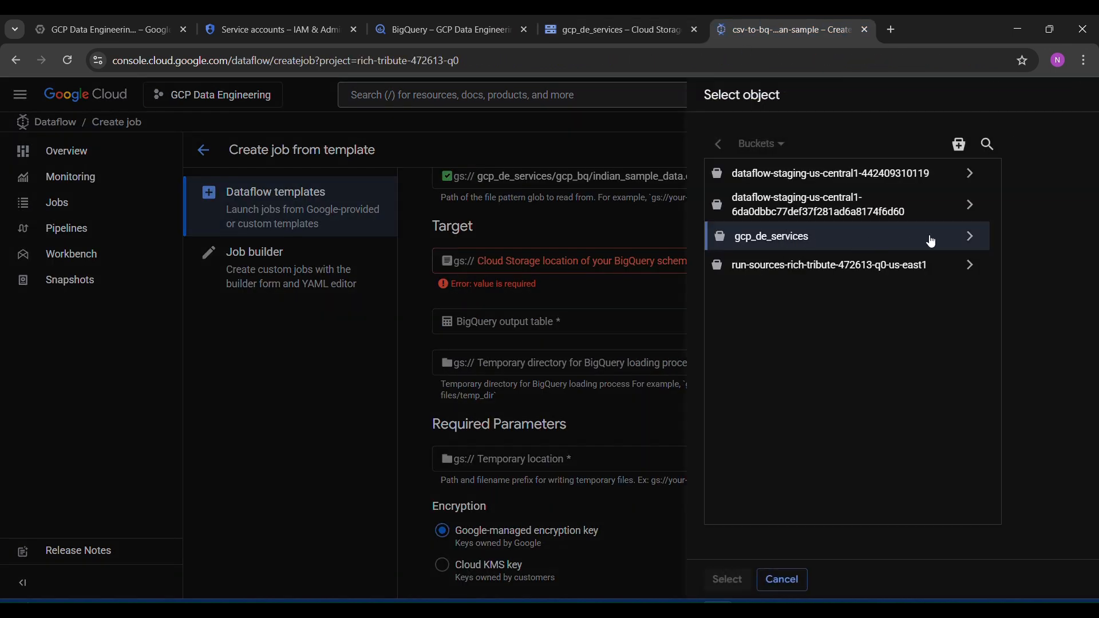
{"action": "left_click", "coordinate": [968, 236]}
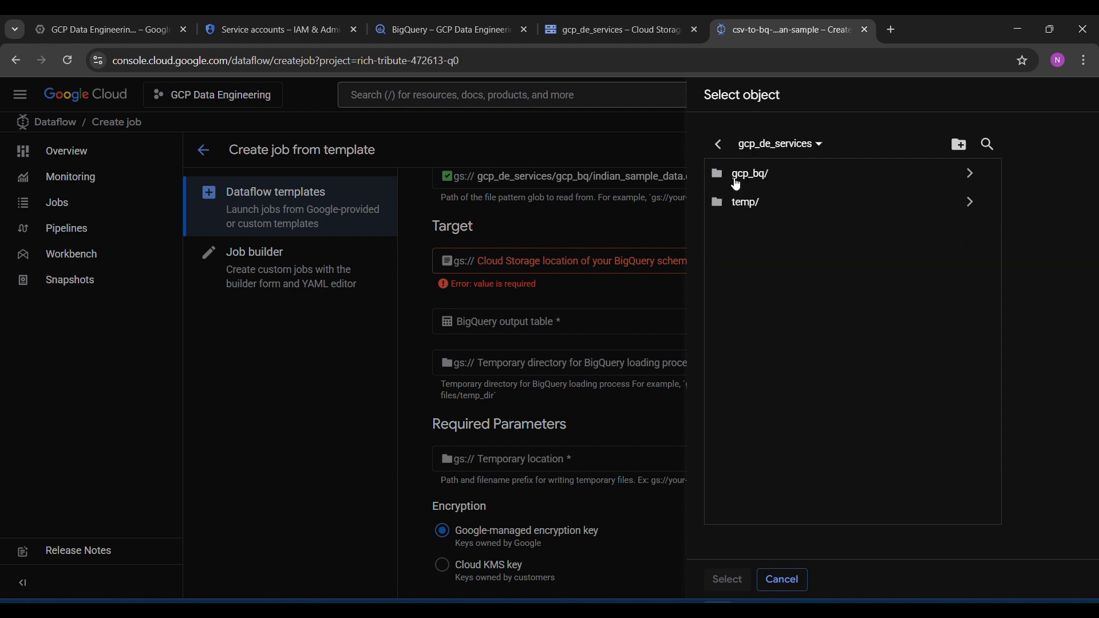
{"action": "left_click", "coordinate": [964, 177]}
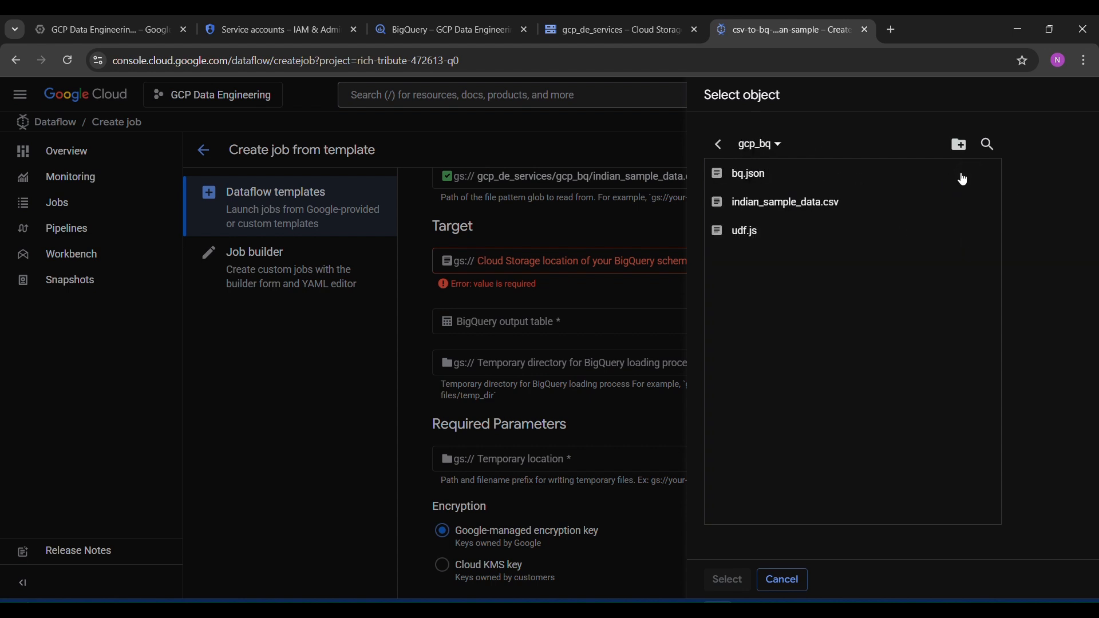
{"action": "left_click", "coordinate": [780, 181]}
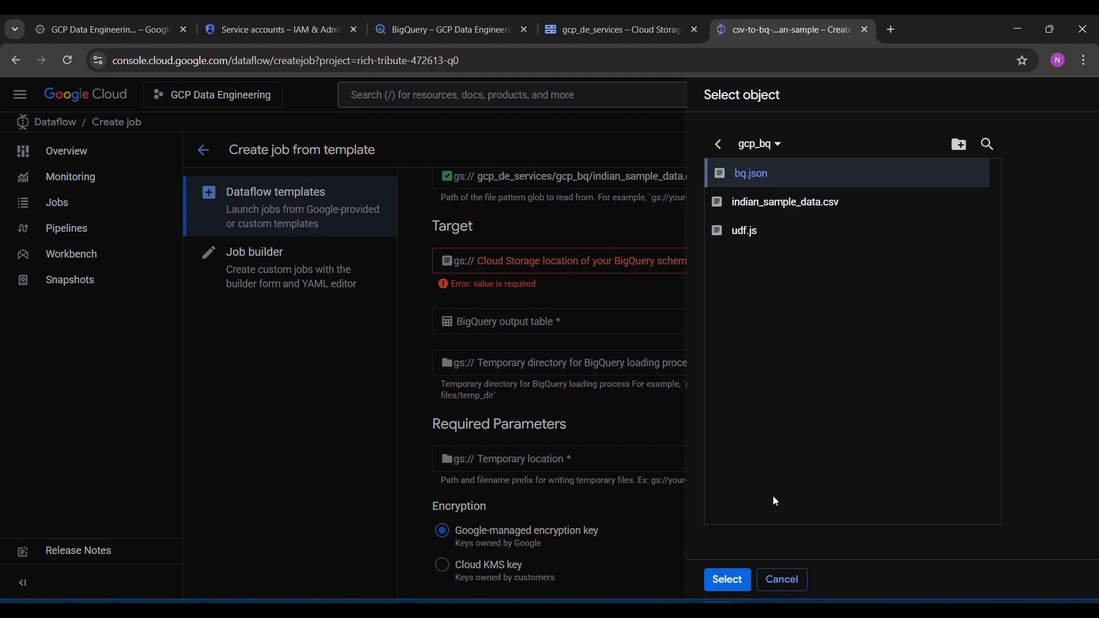
{"action": "left_click", "coordinate": [727, 580]}
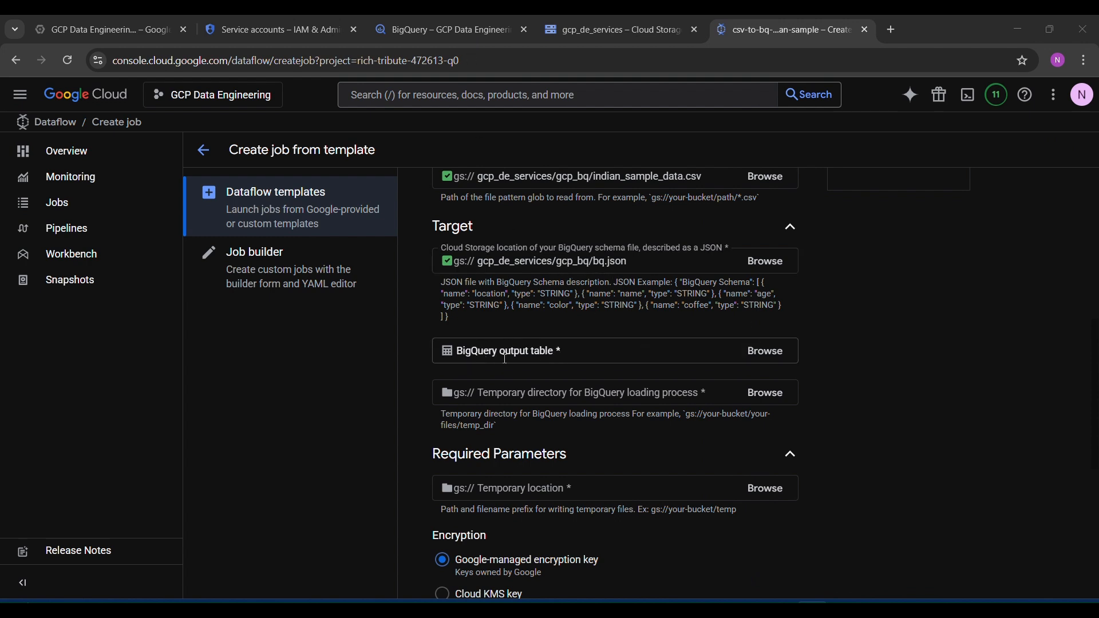
Step: Set the BigQuery output table to gcsdataflowbq in the bigquery_data dataset
{"action": "left_click", "coordinate": [764, 353]}
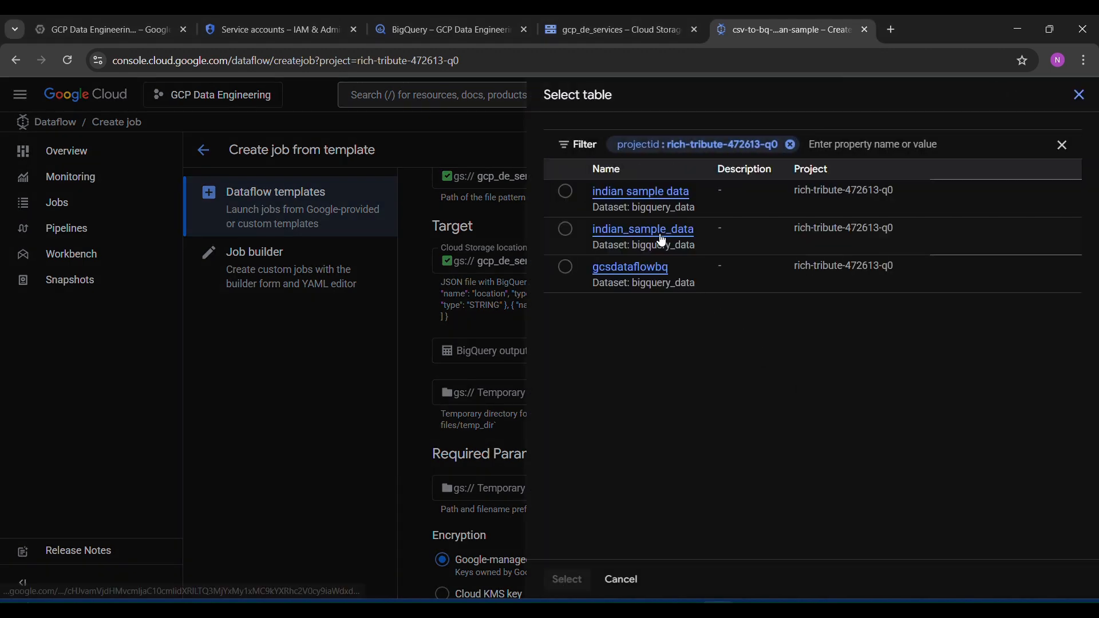
{"action": "left_click", "coordinate": [565, 279]}
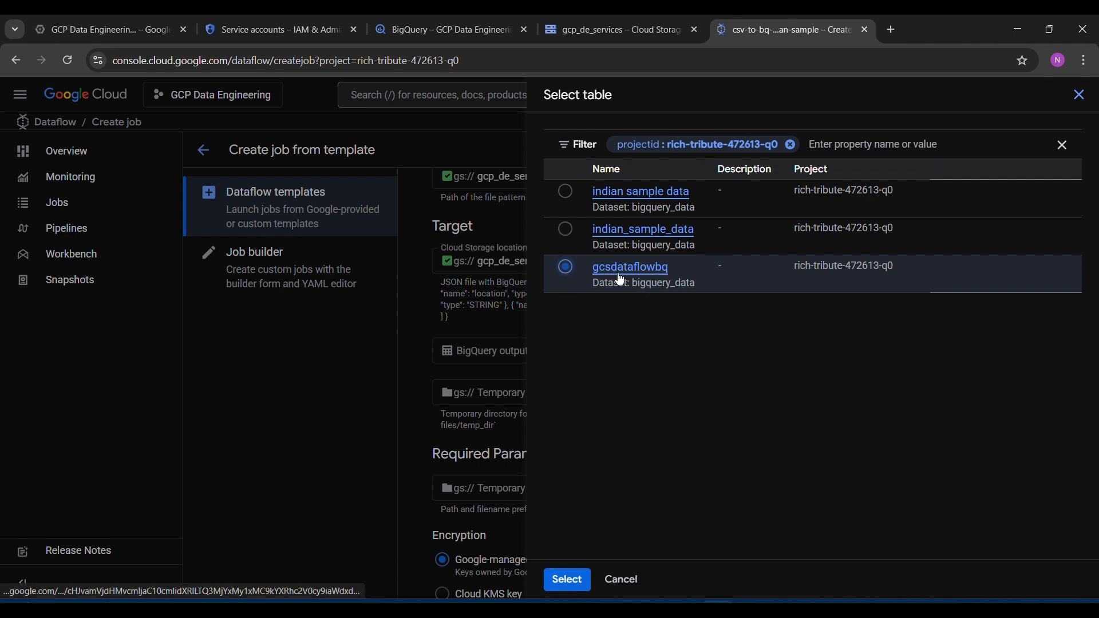
{"action": "left_click", "coordinate": [588, 572]}
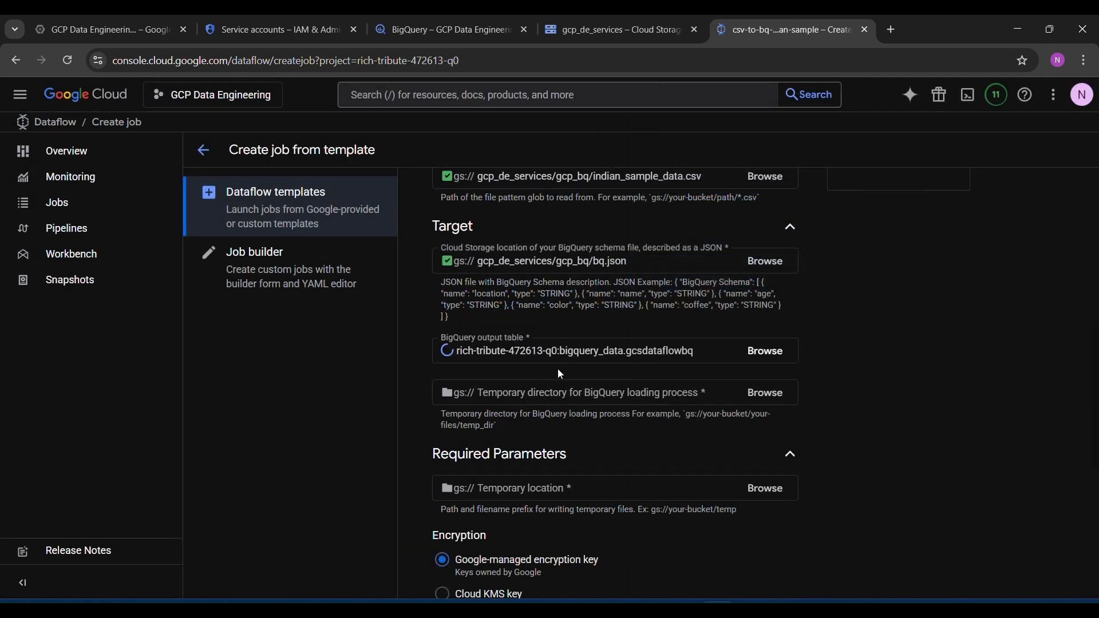
{"action": "scroll", "coordinate": [878, 369], "scroll_direction": "down", "scroll_amount": 1}
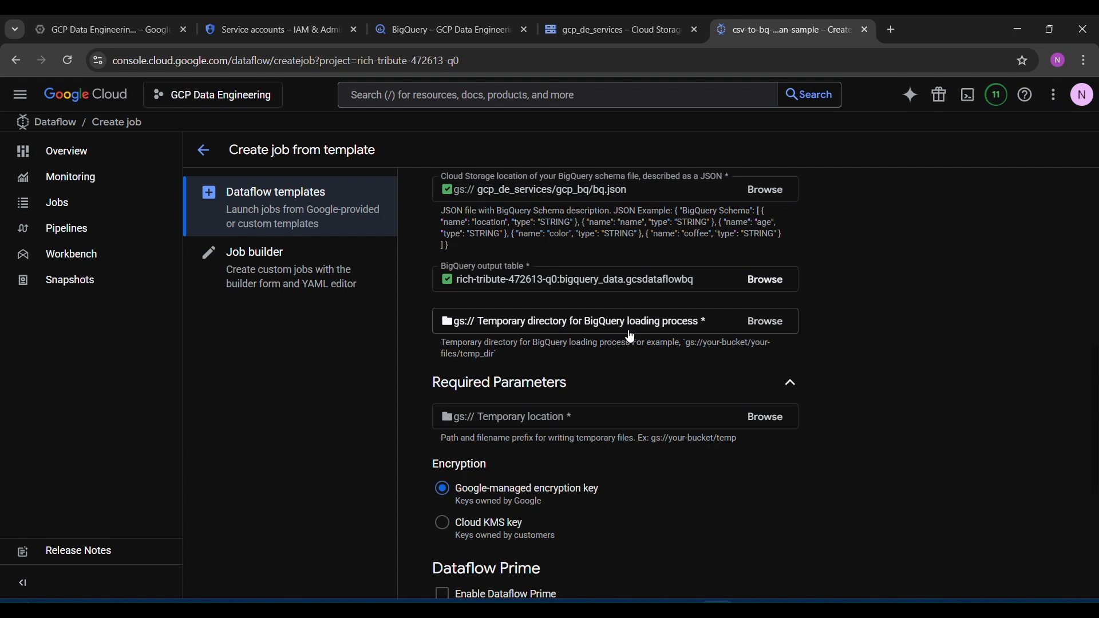
{"action": "left_click", "coordinate": [764, 324]}
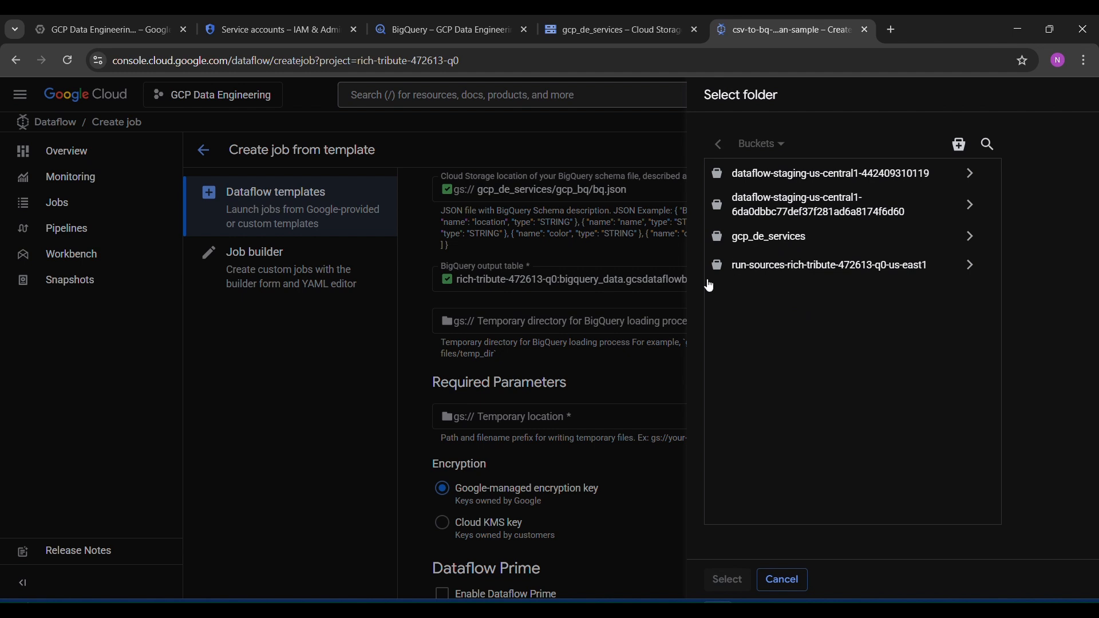
{"action": "left_click", "coordinate": [813, 251]}
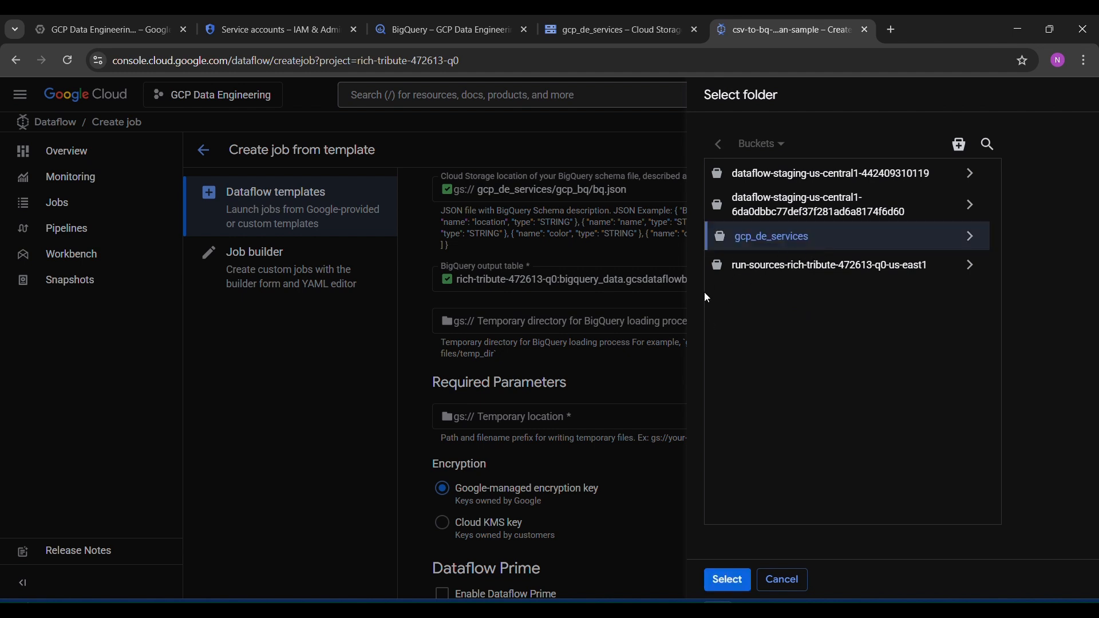
{"action": "left_click", "coordinate": [654, 383]}
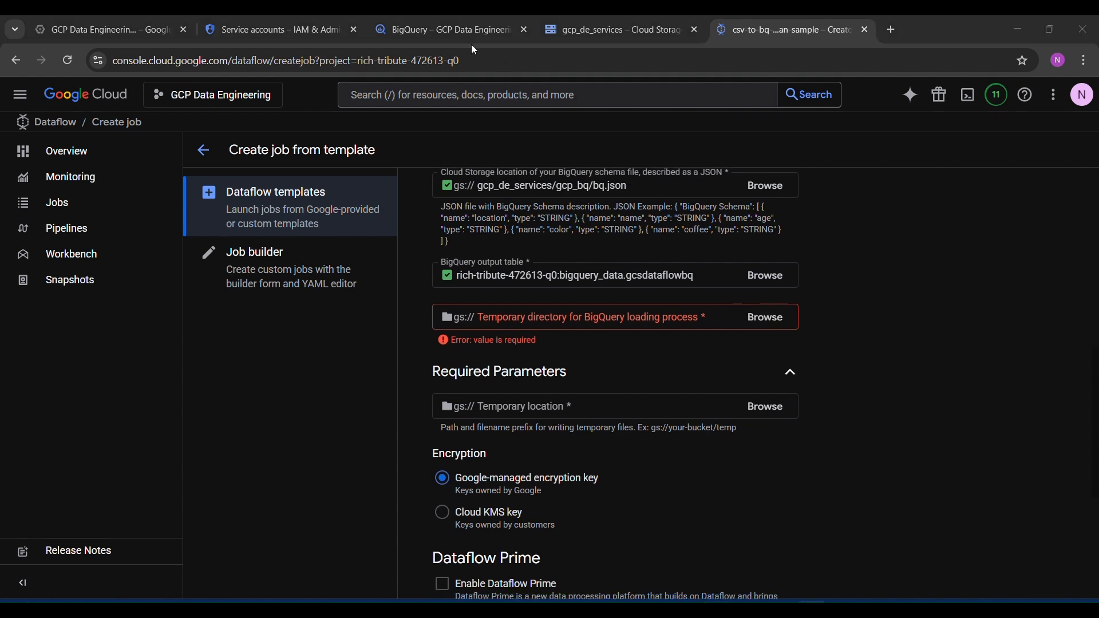
Step: Open udf.js in Visual Studio Code and examine how its transform function maps the CSV values to object fields
{"action": "left_click", "coordinate": [658, 17]}
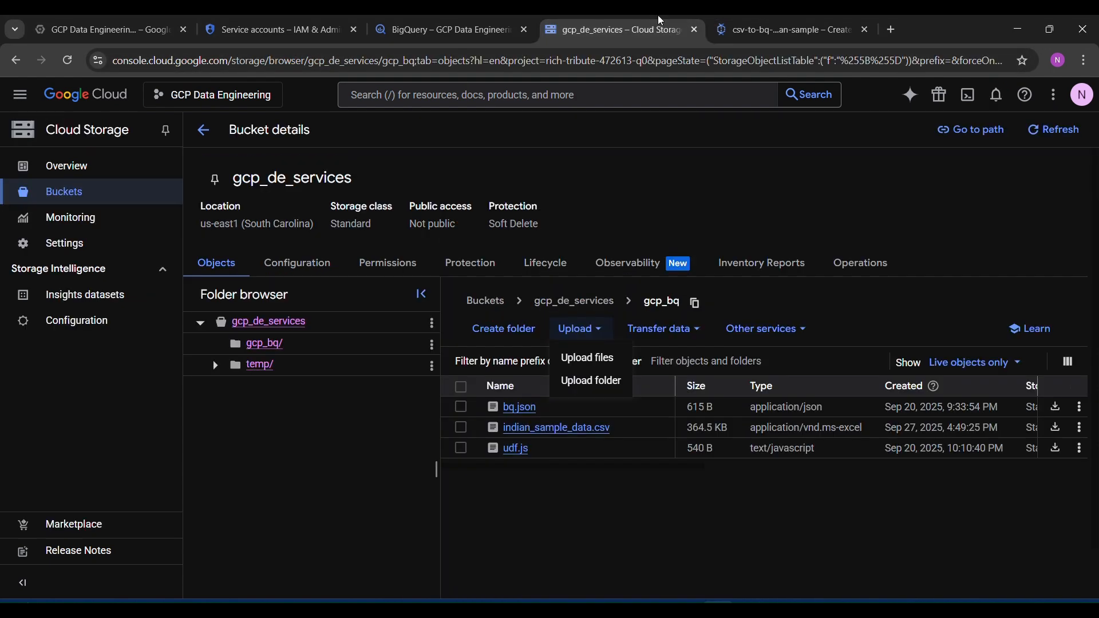
{"action": "left_click", "coordinate": [630, 593]}
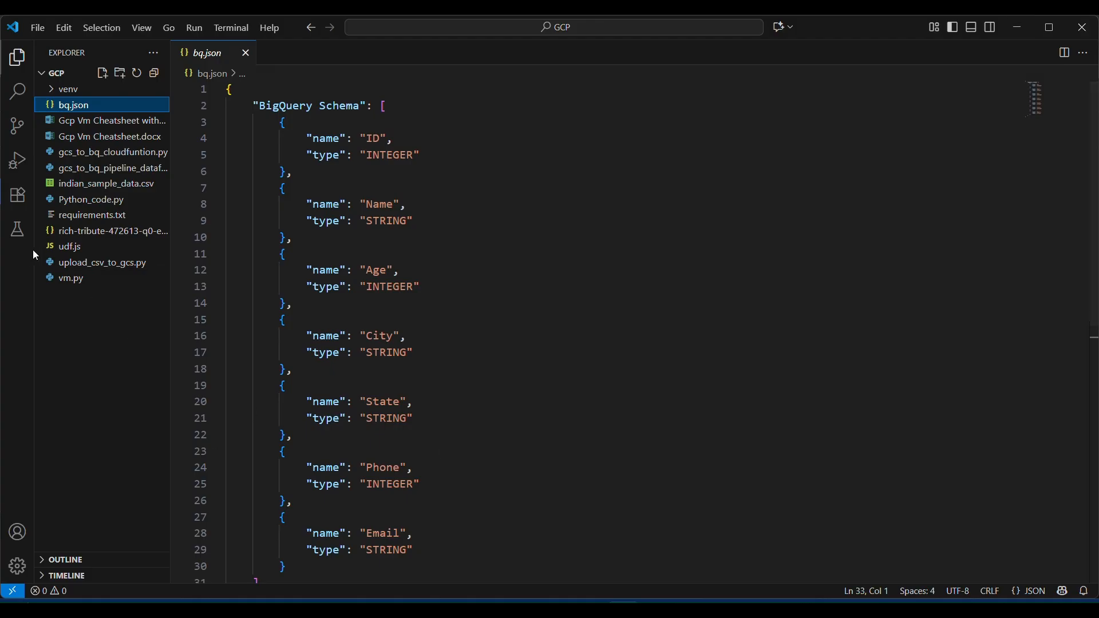
{"action": "left_click", "coordinate": [99, 247]}
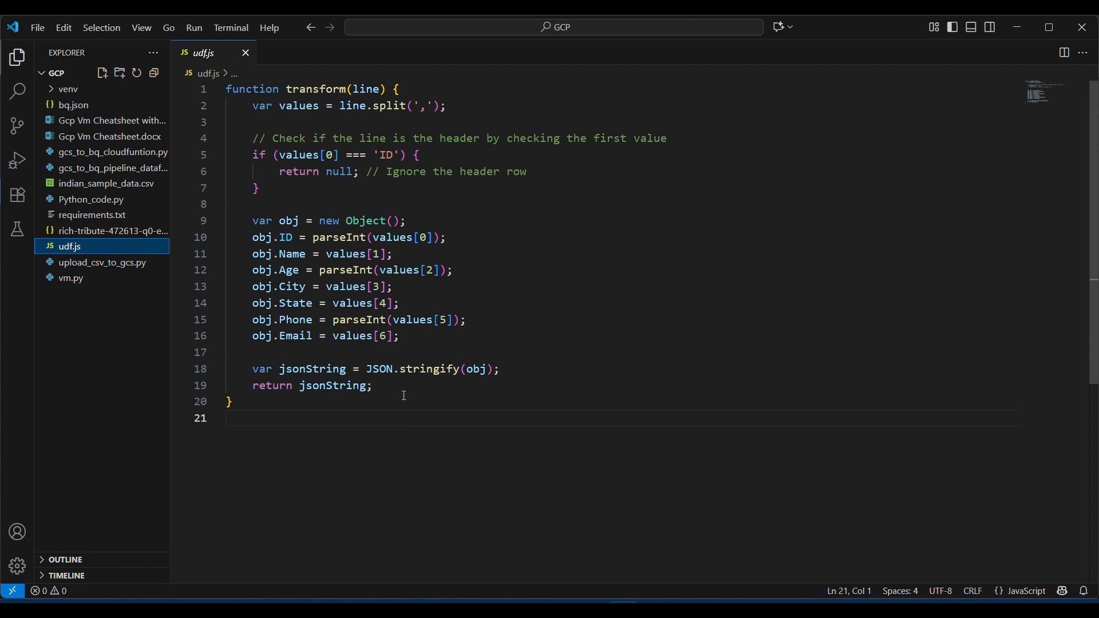
{"action": "left_click", "coordinate": [421, 342]}
{"action": "left_click_drag", "start_coordinate": [421, 343], "coordinate": [237, 225]}
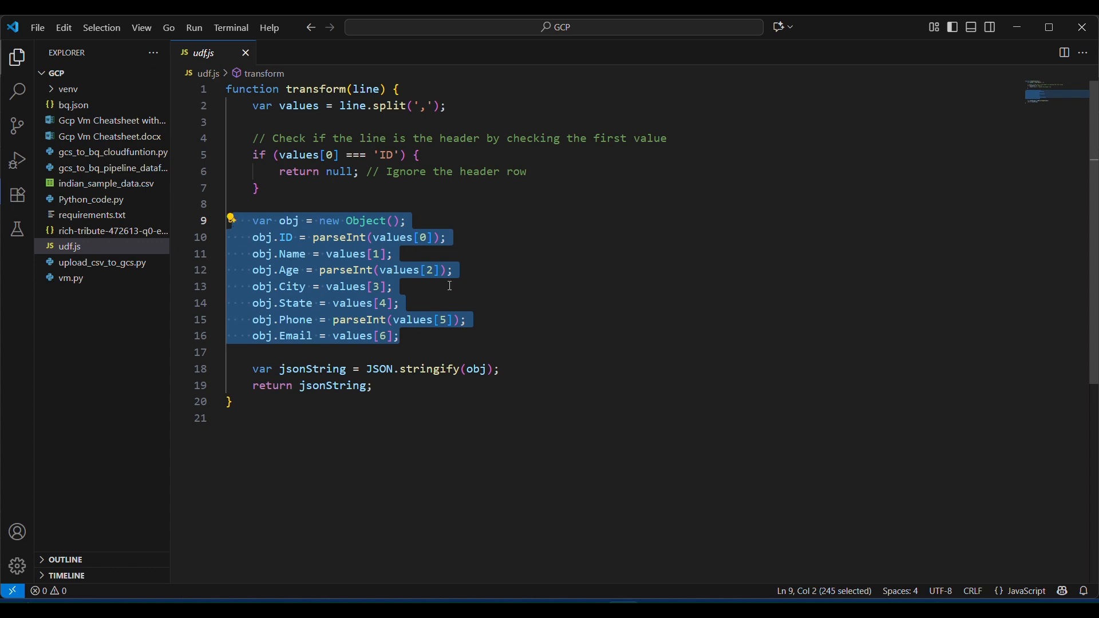
{"action": "left_click", "coordinate": [546, 315]}
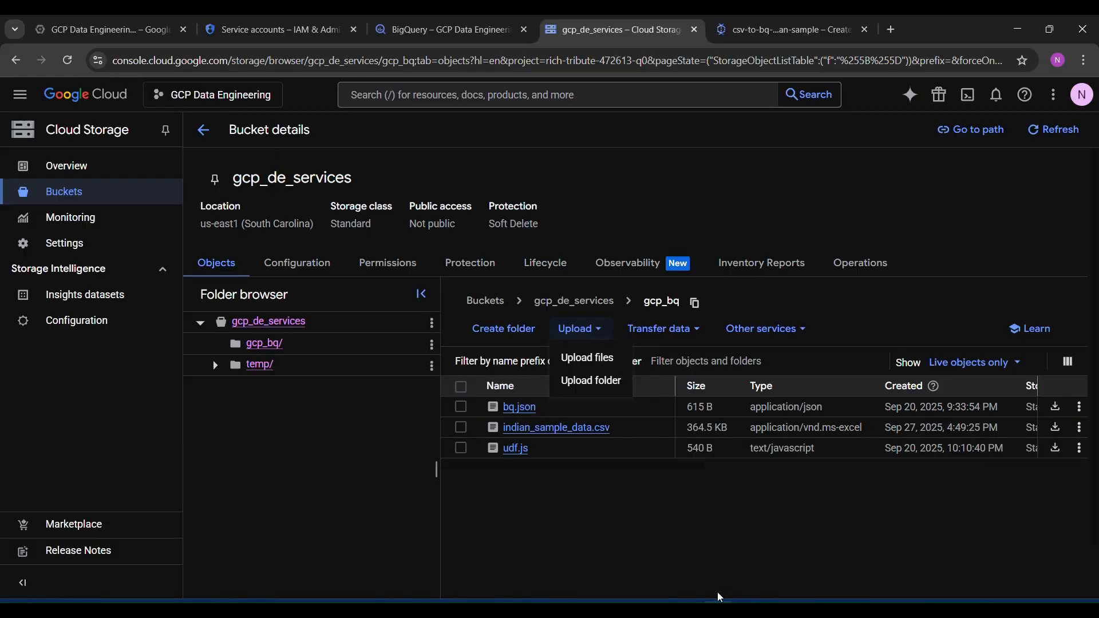
Step: In the Dataflow job form, set the temporary directory for the BigQuery loading process to the gcp_bq folder of the gcp_de_services bucket
{"action": "left_click", "coordinate": [783, 30]}
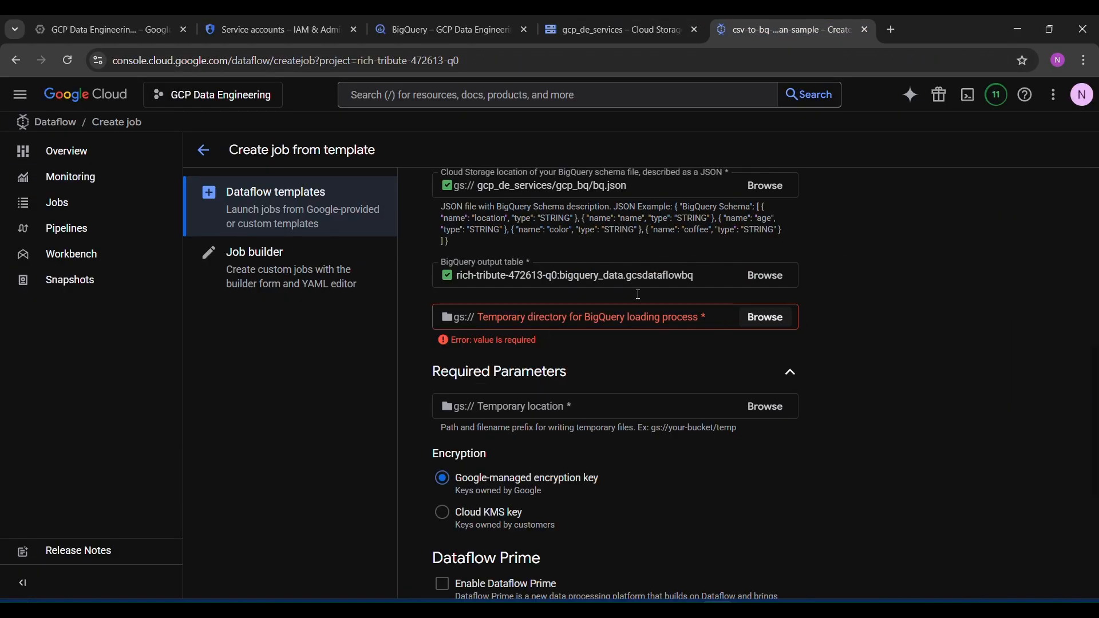
{"action": "left_click", "coordinate": [660, 33]}
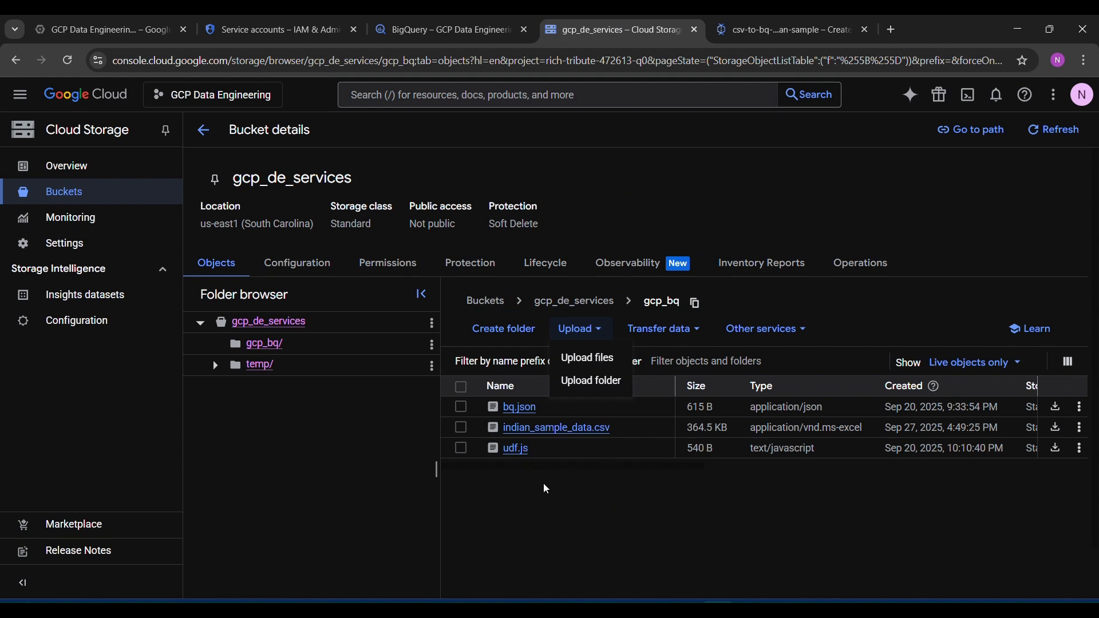
{"action": "left_click", "coordinate": [797, 40]}
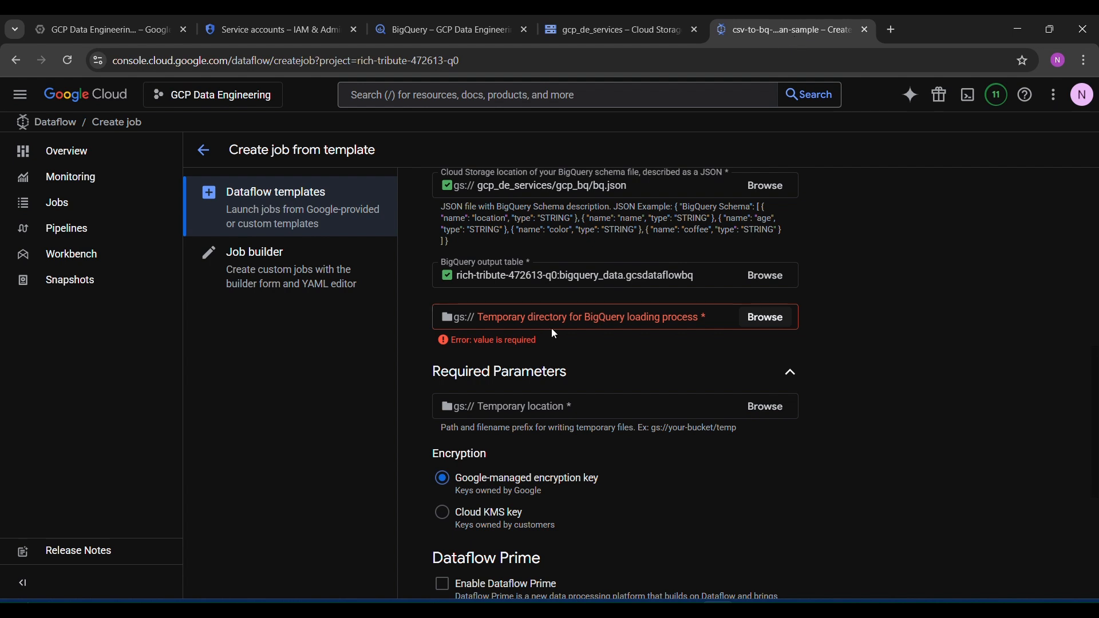
{"action": "left_click", "coordinate": [766, 317]}
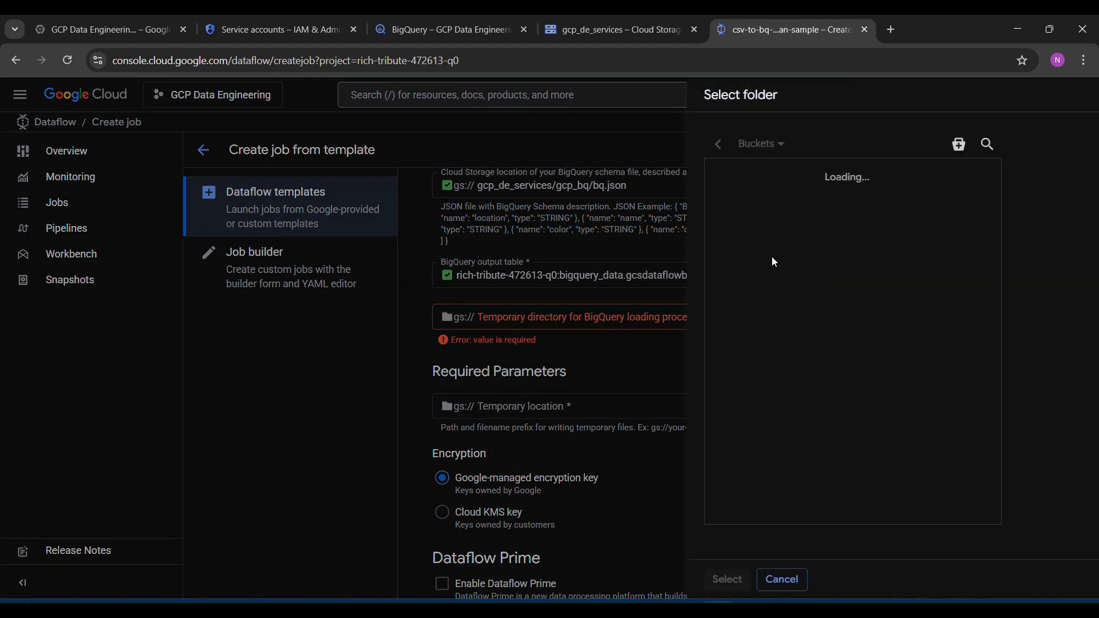
{"action": "left_click", "coordinate": [780, 237]}
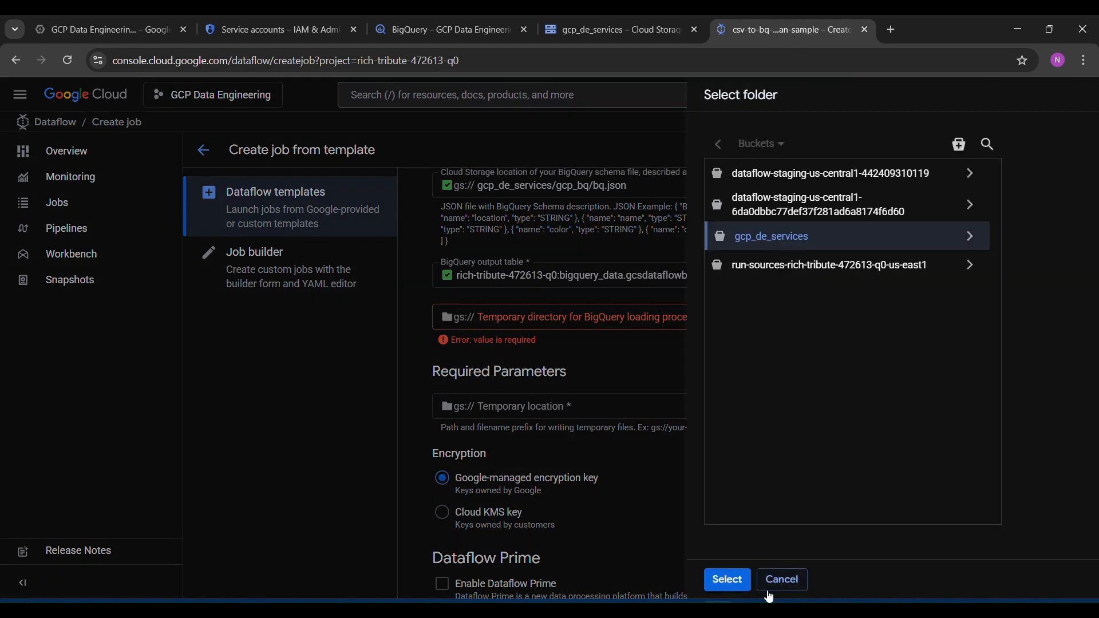
{"action": "left_click", "coordinate": [970, 237]}
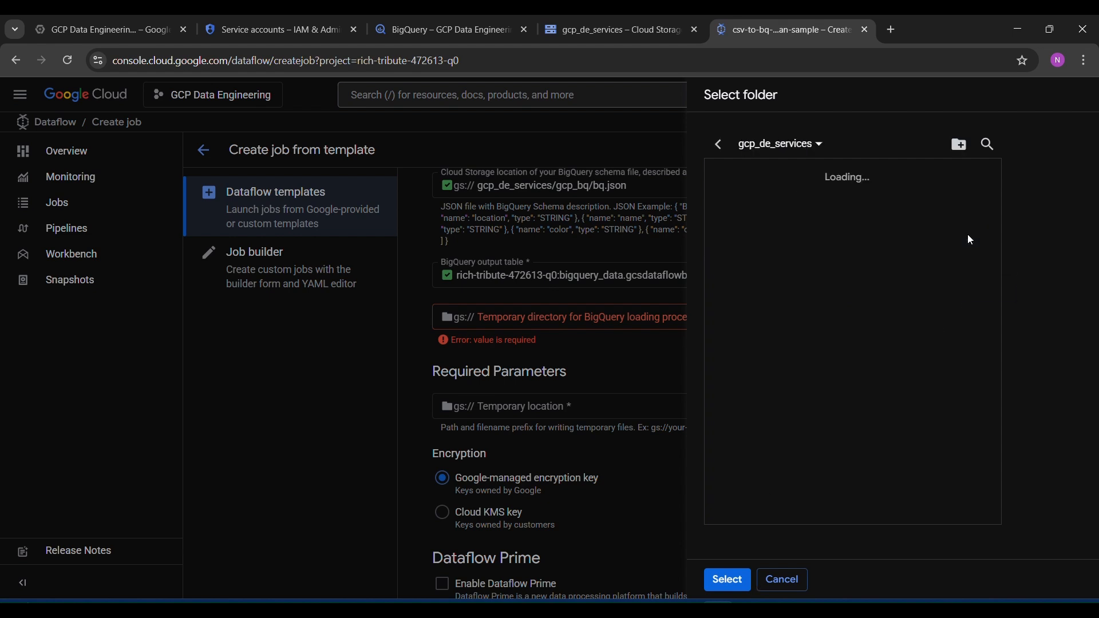
{"action": "left_click", "coordinate": [975, 175]}
{"action": "left_click", "coordinate": [807, 230]}
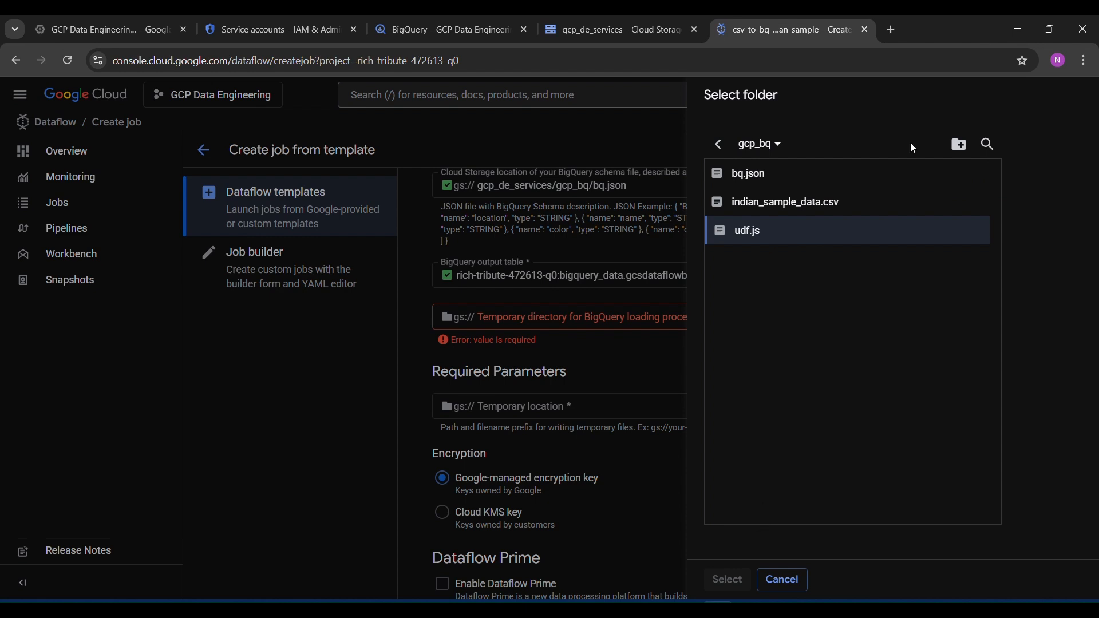
{"action": "left_click", "coordinate": [719, 146]}
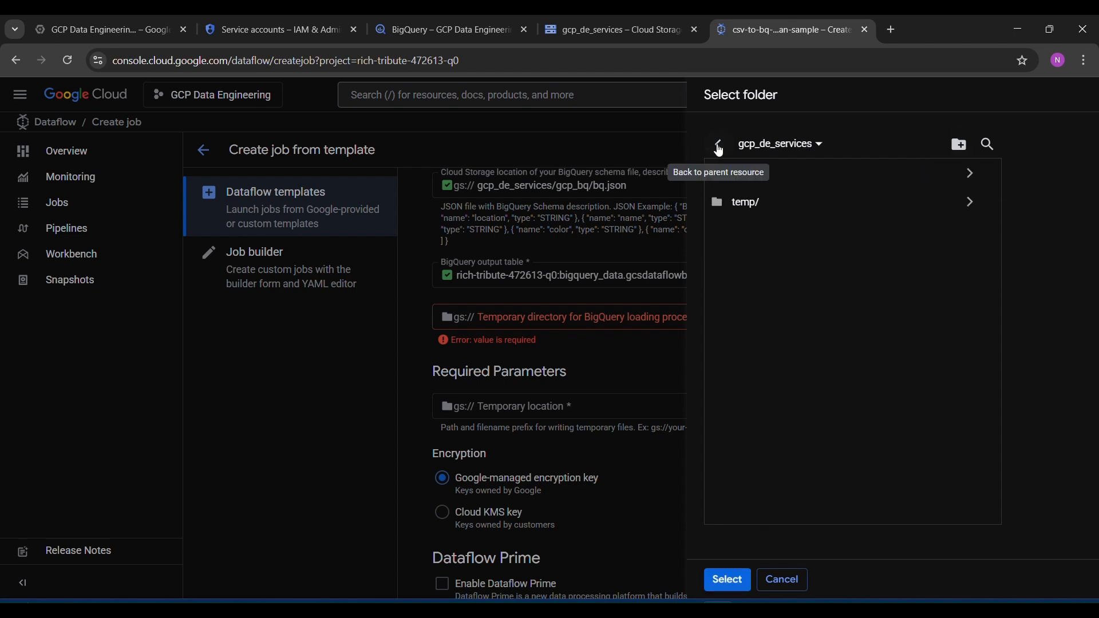
{"action": "left_click", "coordinate": [813, 176]}
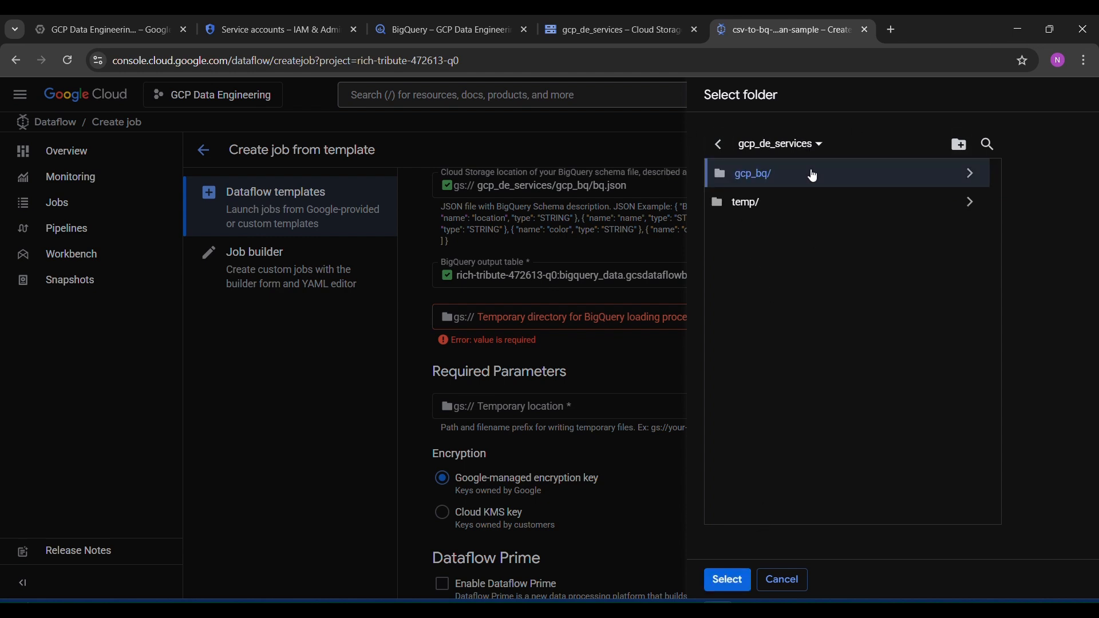
{"action": "left_click", "coordinate": [727, 580]}
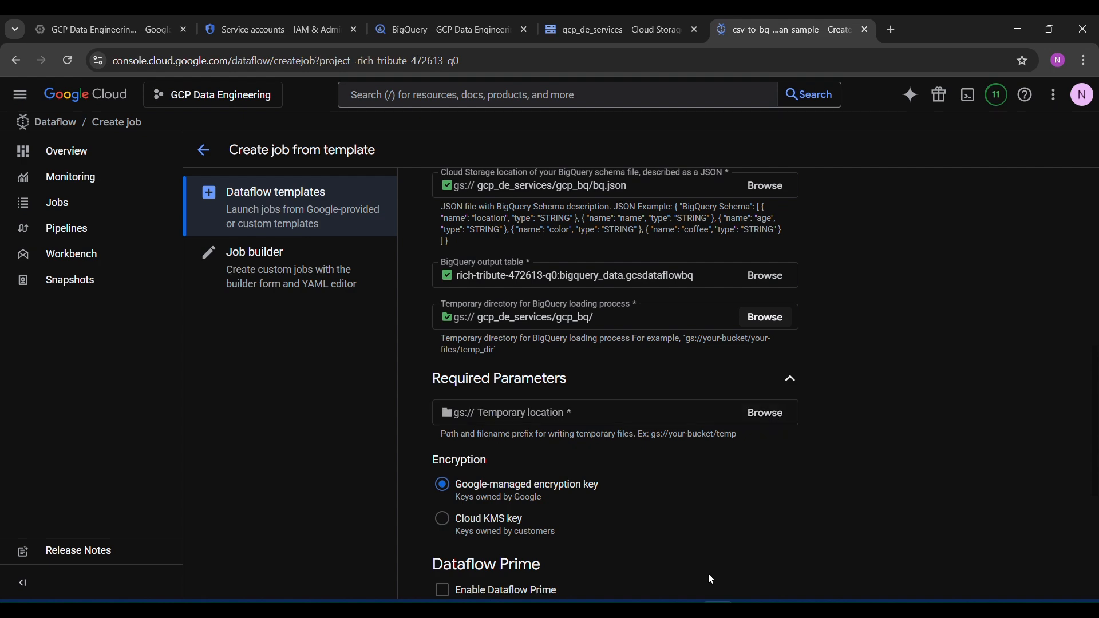
Step: Check the folder creation option and the temp folder of the gcp_de_services bucket in Cloud Storage without creating a folder
{"action": "mouse_move", "coordinate": [686, 608]}
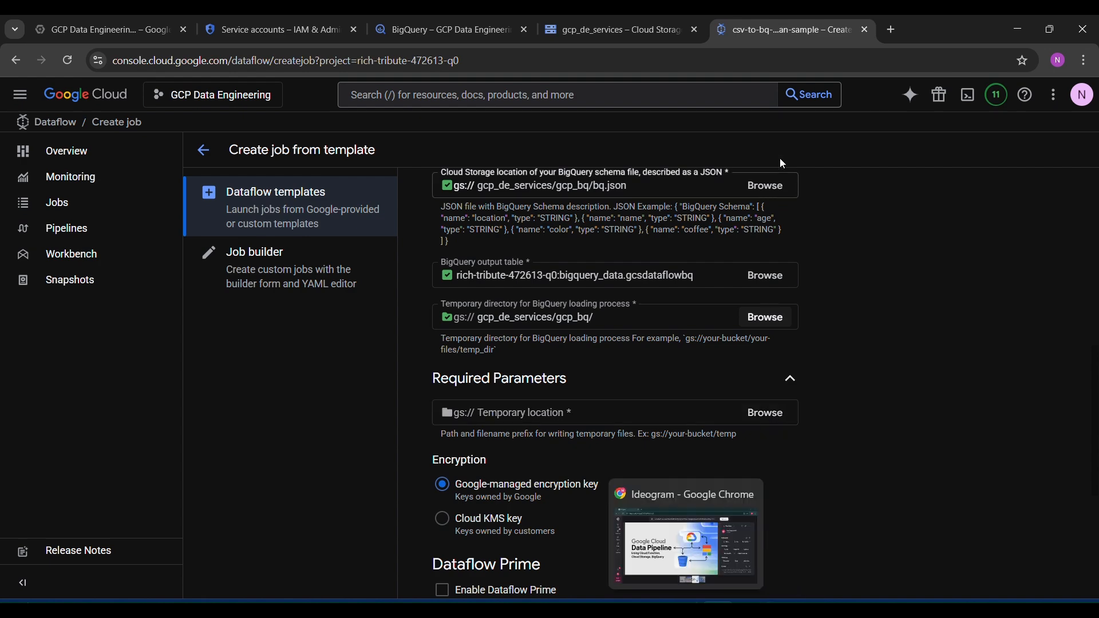
{"action": "left_click", "coordinate": [666, 22]}
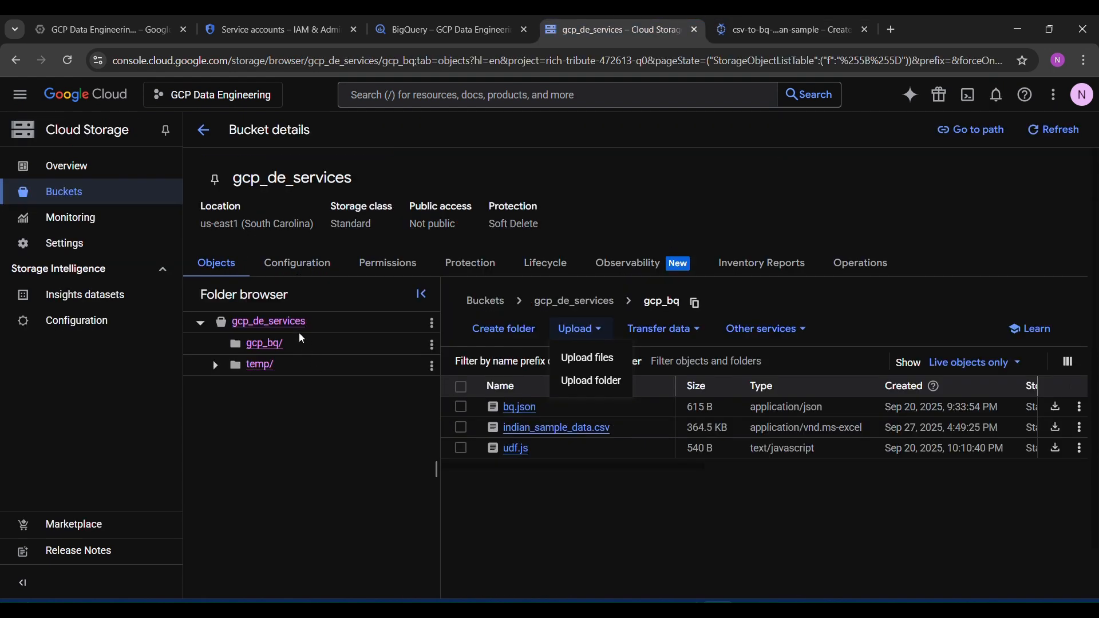
{"action": "left_click", "coordinate": [433, 324]}
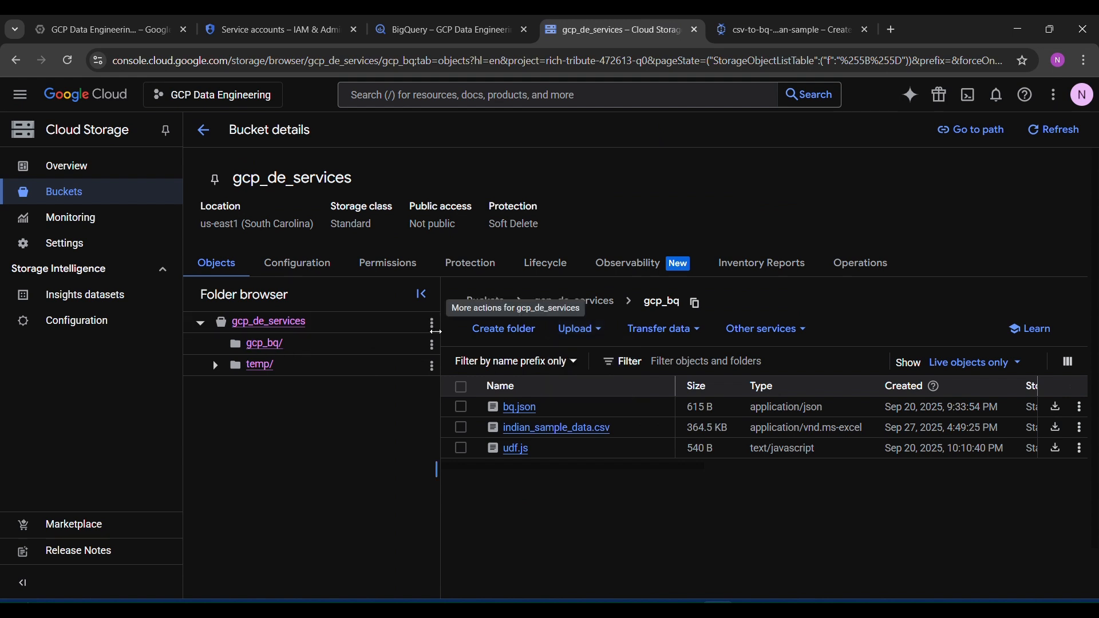
{"action": "left_click", "coordinate": [432, 330]}
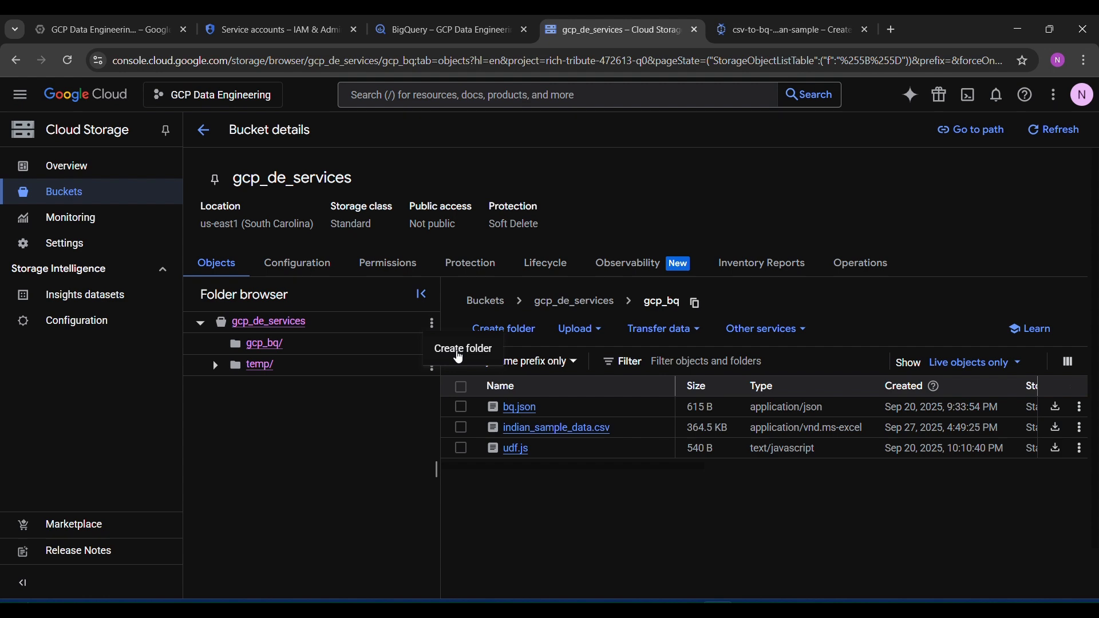
{"action": "left_click", "coordinate": [459, 353]}
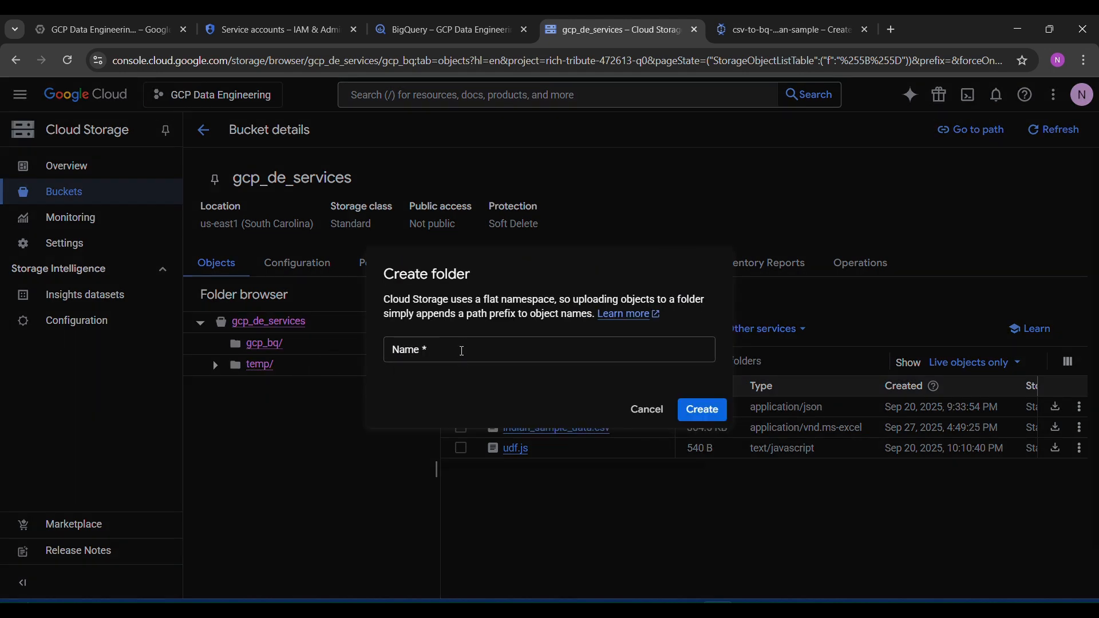
{"action": "left_click", "coordinate": [656, 410]}
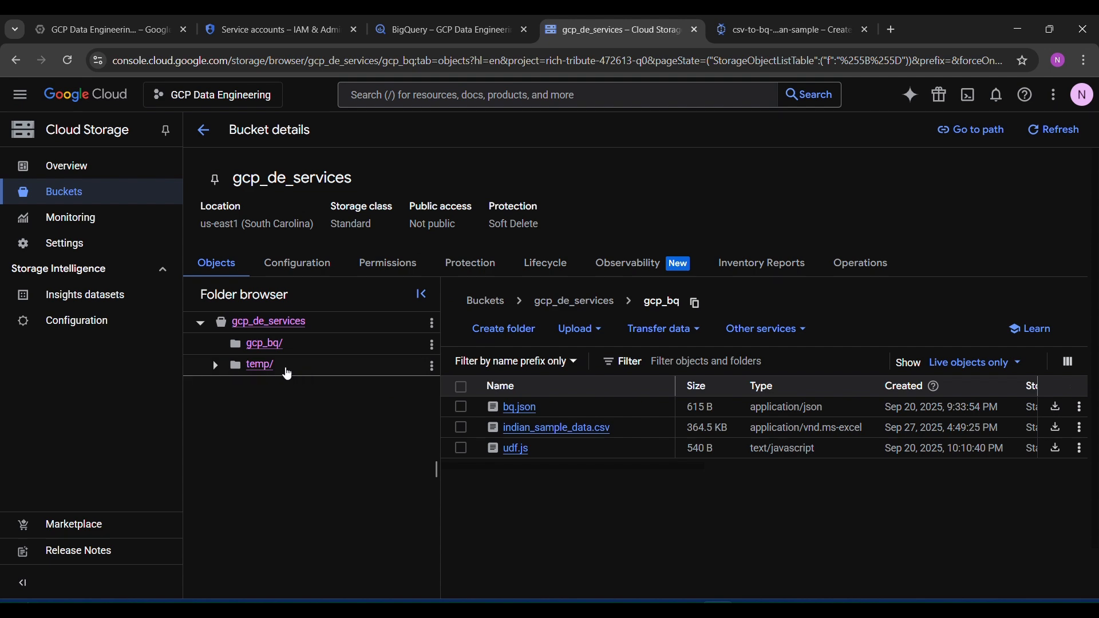
{"action": "left_click_drag", "start_coordinate": [281, 370], "coordinate": [248, 366]}
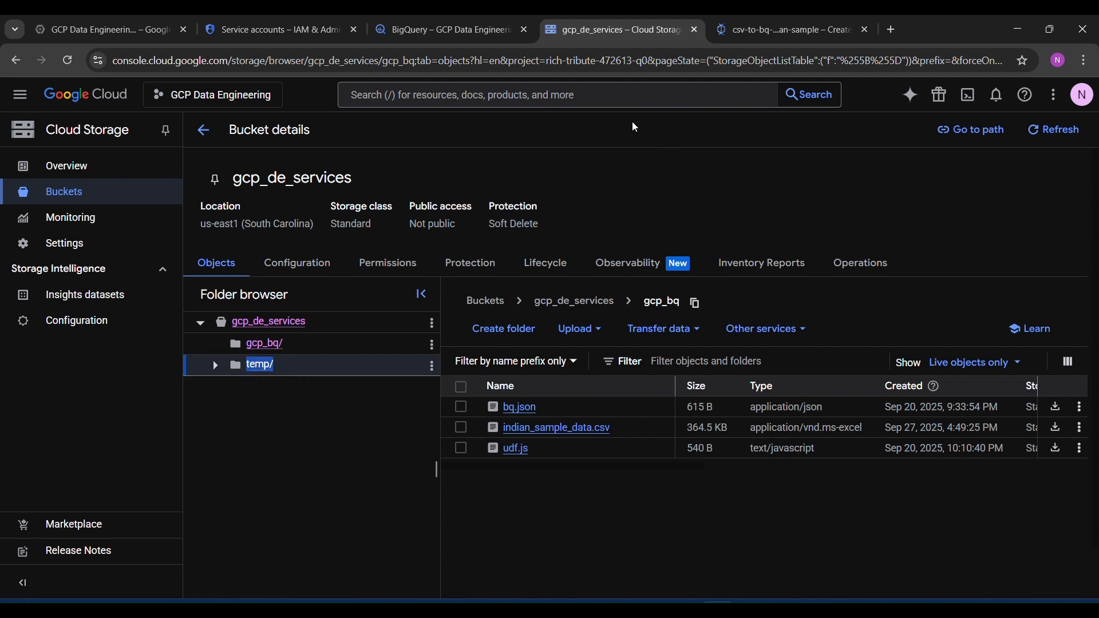
Step: In the Dataflow job form, set the temporary location to the temp folder of the gcp_de_services bucket
{"action": "left_click", "coordinate": [782, 26]}
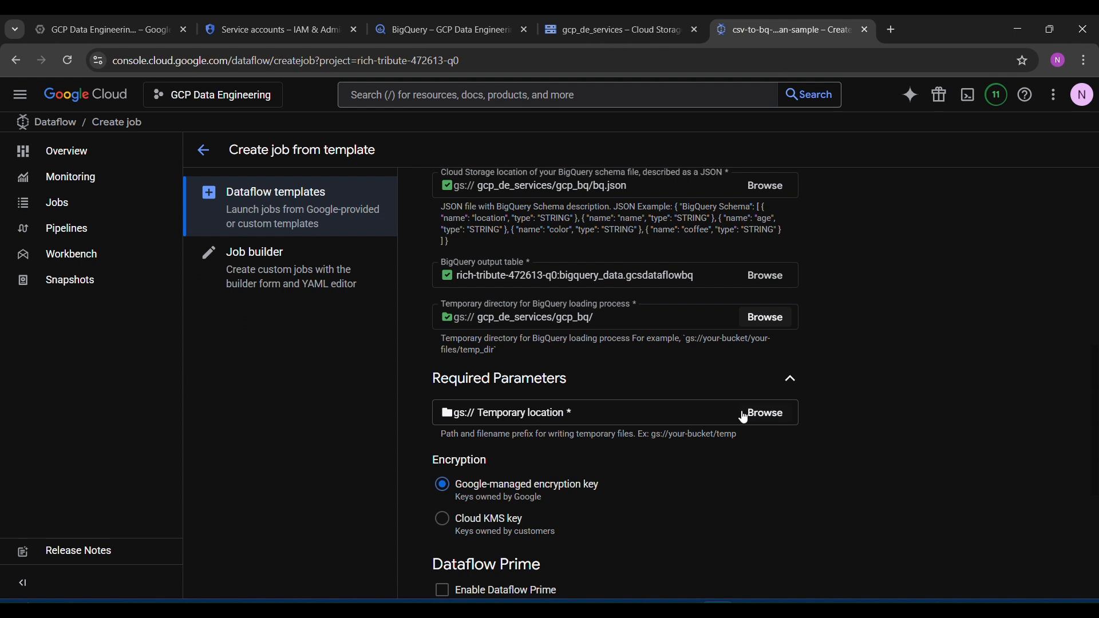
{"action": "left_click", "coordinate": [789, 418]}
{"action": "left_click", "coordinate": [791, 237]}
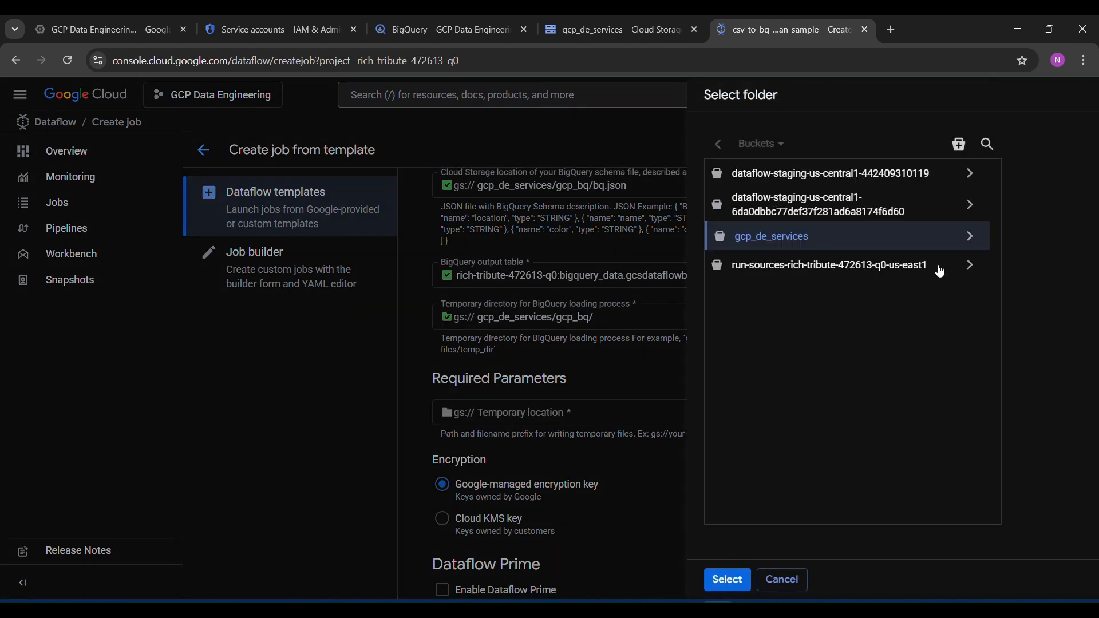
{"action": "left_click", "coordinate": [968, 236]}
{"action": "left_click", "coordinate": [780, 204]}
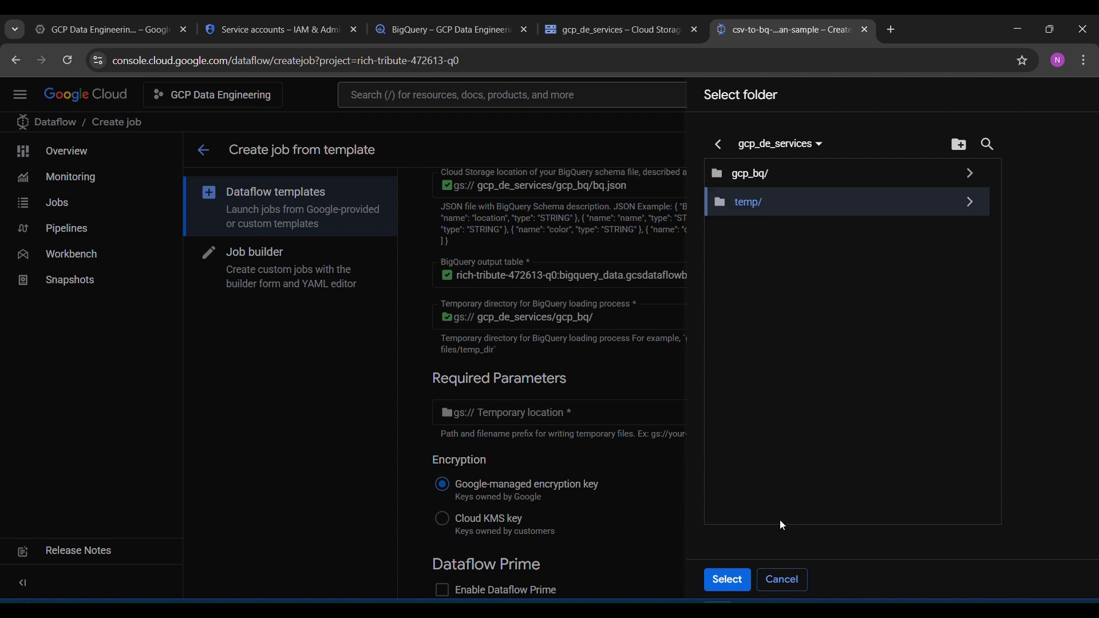
{"action": "left_click", "coordinate": [740, 580]}
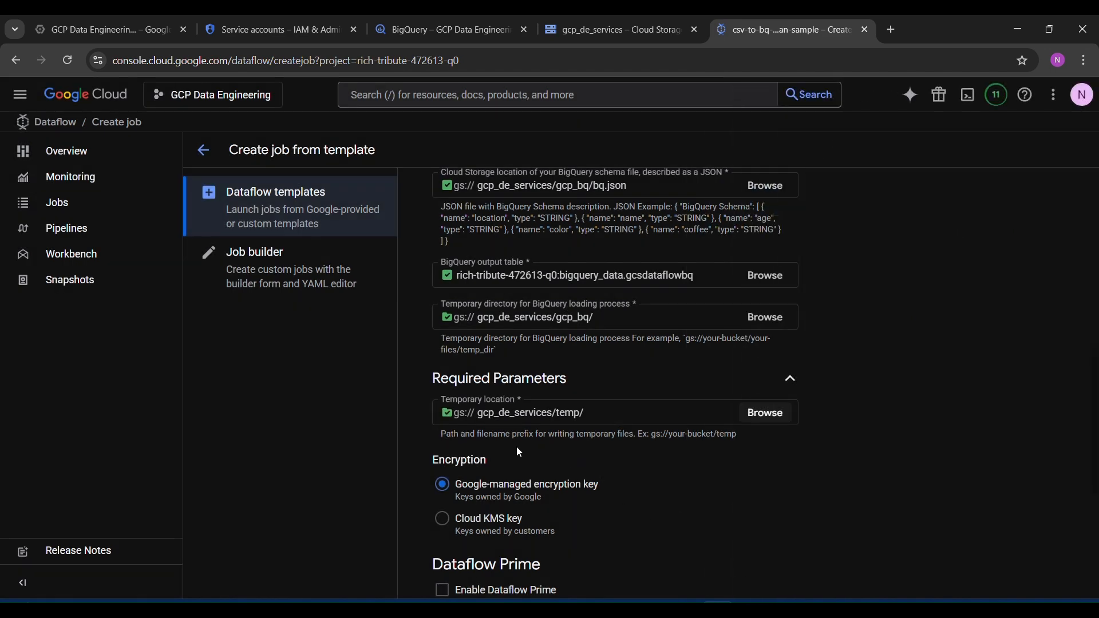
Step: Review the job form's name, template, source, target, temporary location, encryption and Dataflow Prime settings
{"action": "scroll", "coordinate": [646, 431], "scroll_direction": "down", "scroll_amount": 4}
{"action": "scroll", "coordinate": [647, 433], "scroll_direction": "down", "scroll_amount": 1}
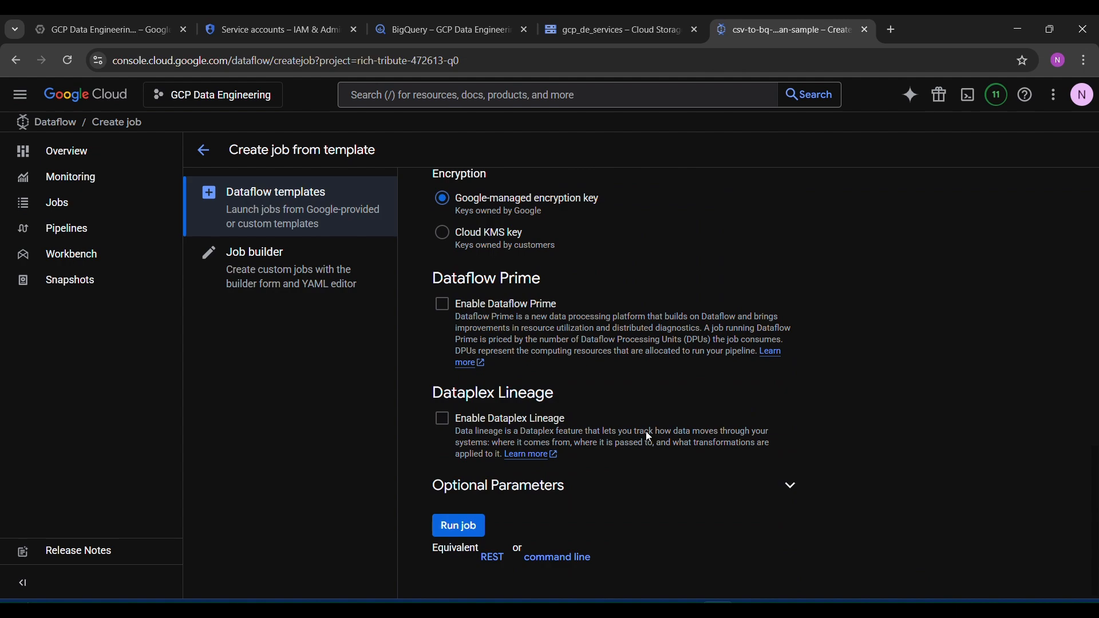
{"action": "scroll", "coordinate": [484, 517], "scroll_direction": "up", "scroll_amount": 11}
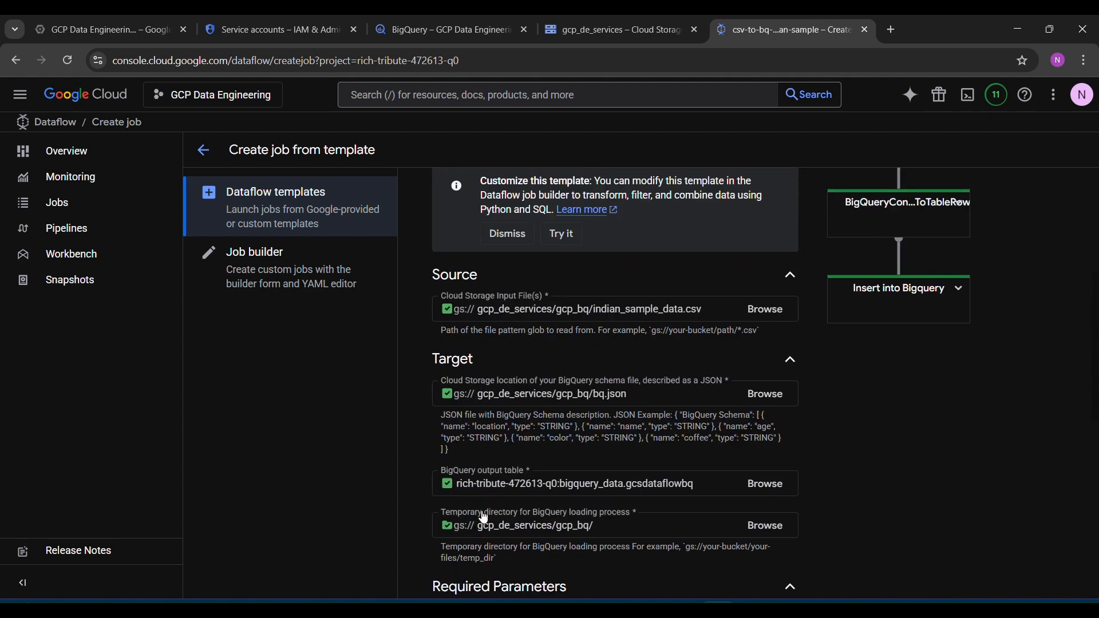
{"action": "scroll", "coordinate": [484, 517], "scroll_direction": "down", "scroll_amount": 1}
{"action": "scroll", "coordinate": [484, 517], "scroll_direction": "down", "scroll_amount": 9}
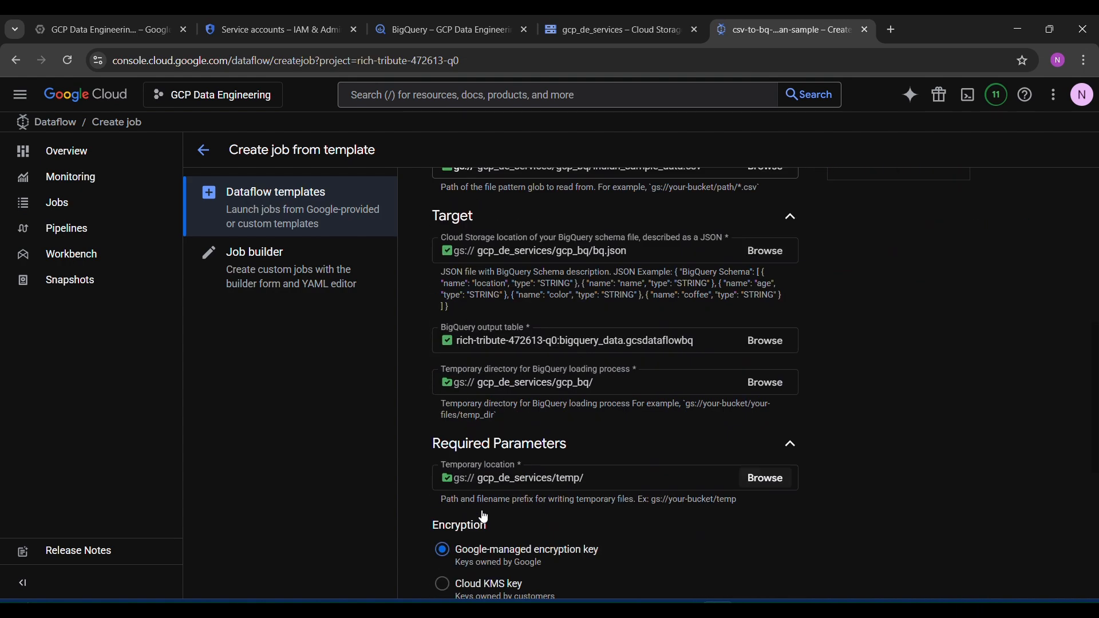
{"action": "scroll", "coordinate": [535, 483], "scroll_direction": "up", "scroll_amount": 10}
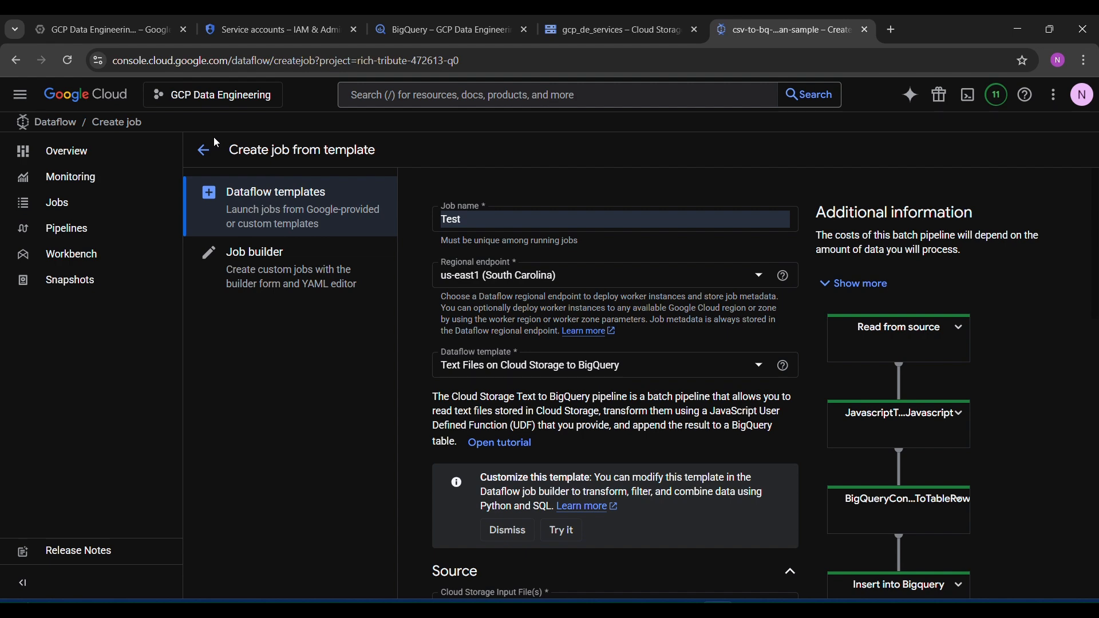
Step: Leave the new job form and start cloning the csv-to-bq-indian-sample batch job that ran on Sep 22, 2025
{"action": "left_click", "coordinate": [203, 150]}
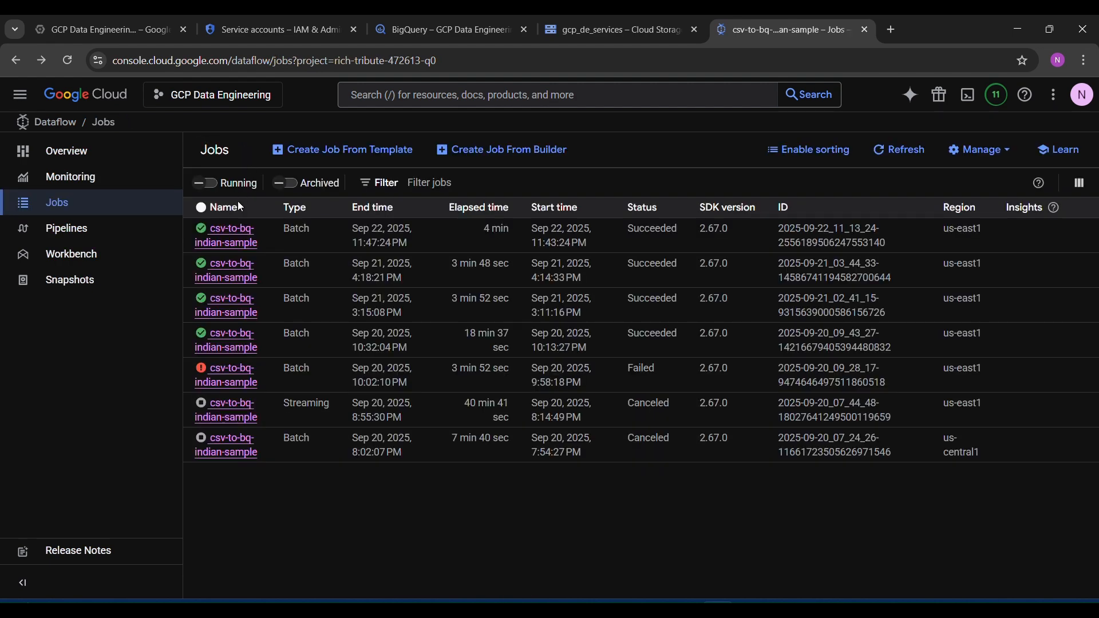
{"action": "left_click", "coordinate": [224, 242]}
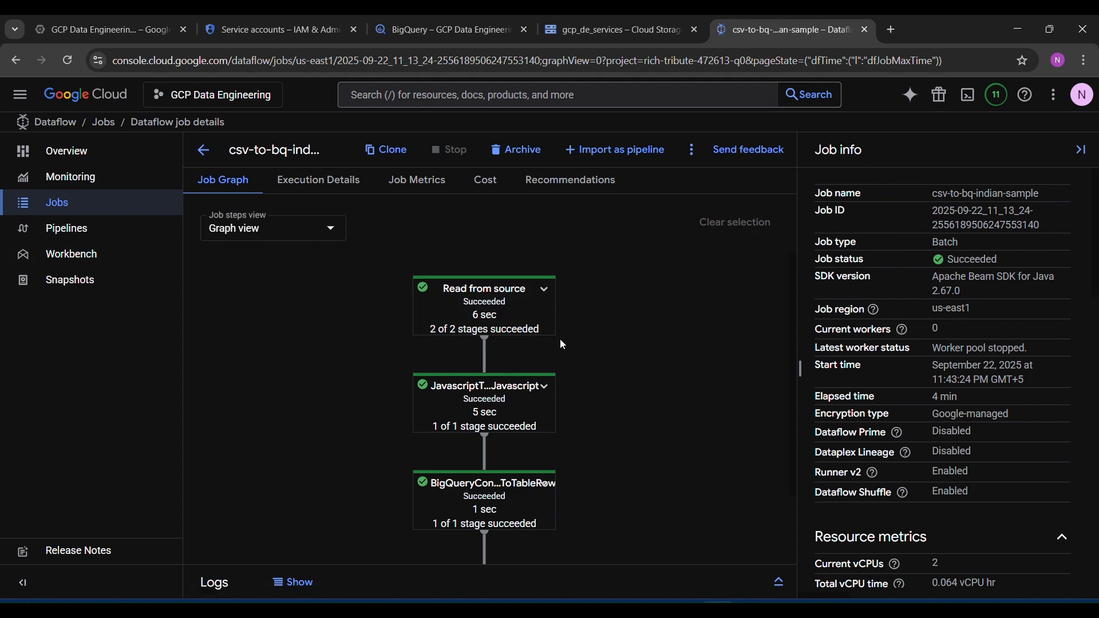
{"action": "left_click", "coordinate": [393, 148]}
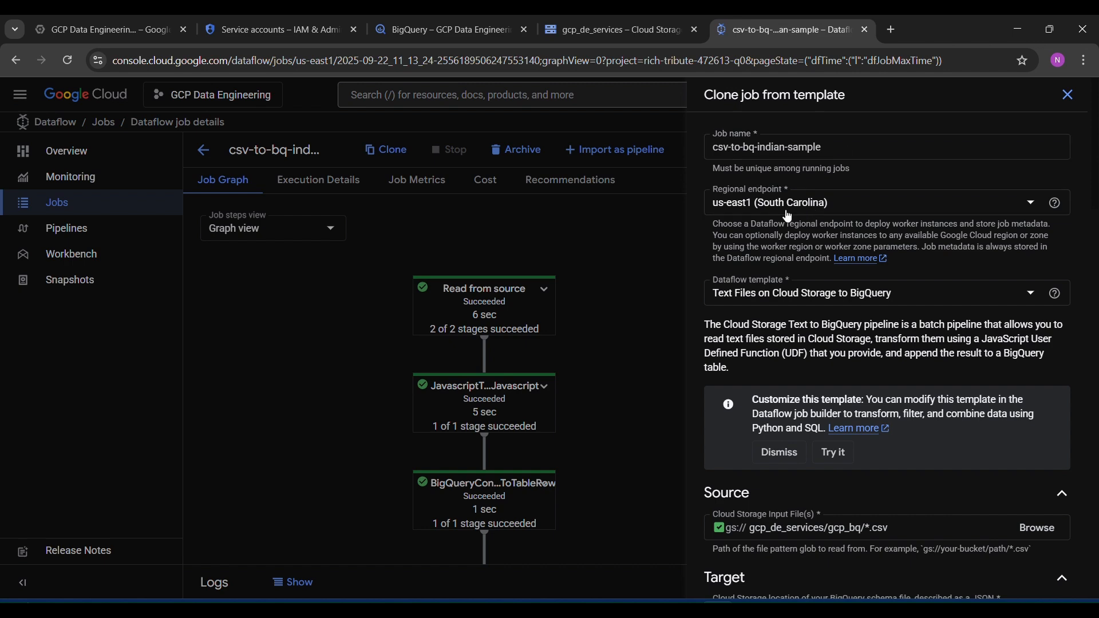
Step: Examine the cloned job's source files, schema, output table, temporary locations, encryption and JavaScript UDF parameters
{"action": "scroll", "coordinate": [844, 229], "scroll_direction": "down", "scroll_amount": 5}
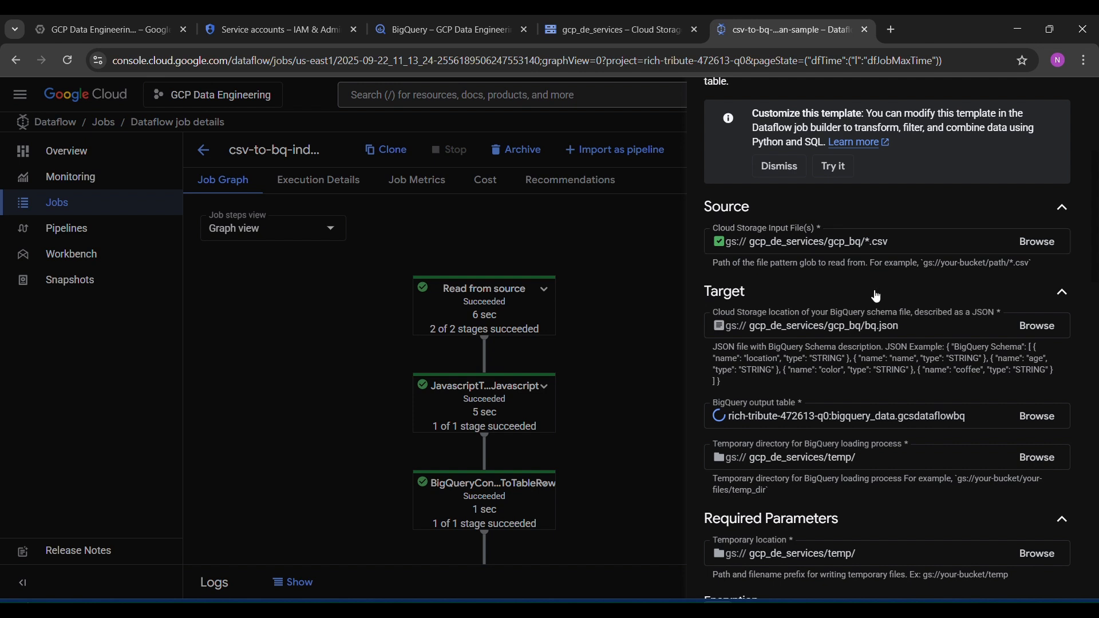
{"action": "scroll", "coordinate": [831, 258], "scroll_direction": "down", "scroll_amount": 1}
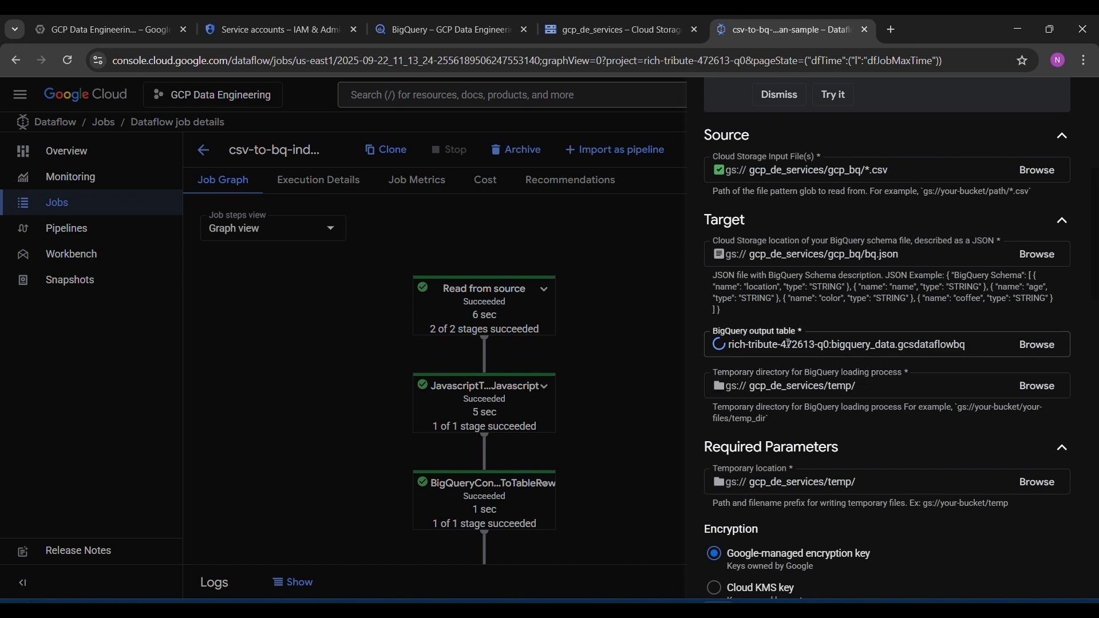
{"action": "scroll", "coordinate": [910, 368], "scroll_direction": "down", "scroll_amount": 1}
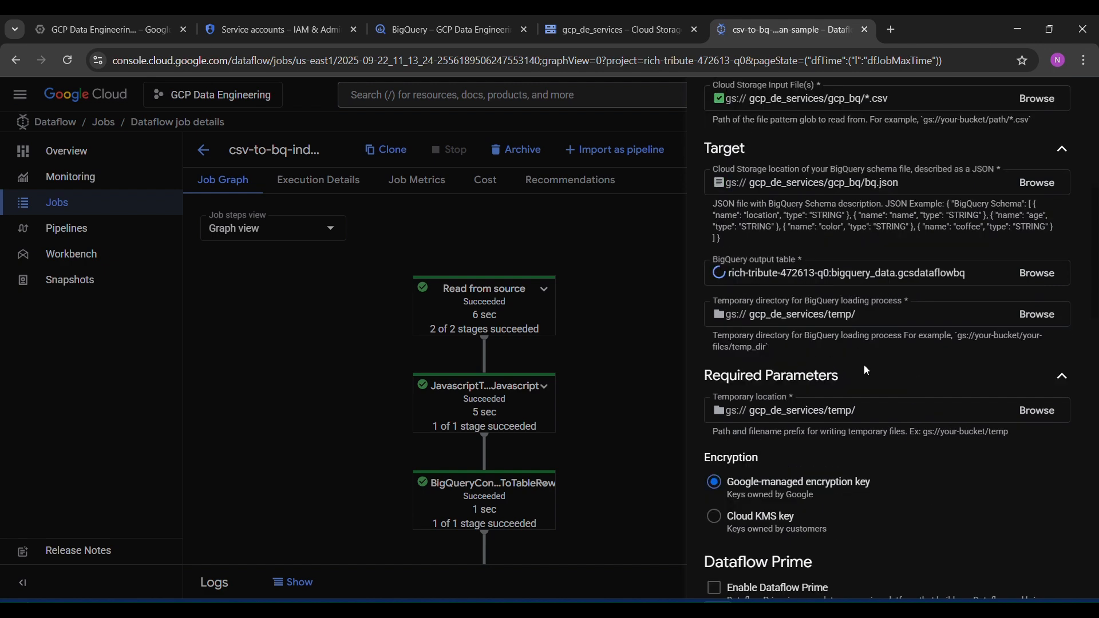
{"action": "scroll", "coordinate": [885, 390], "scroll_direction": "down", "scroll_amount": 1}
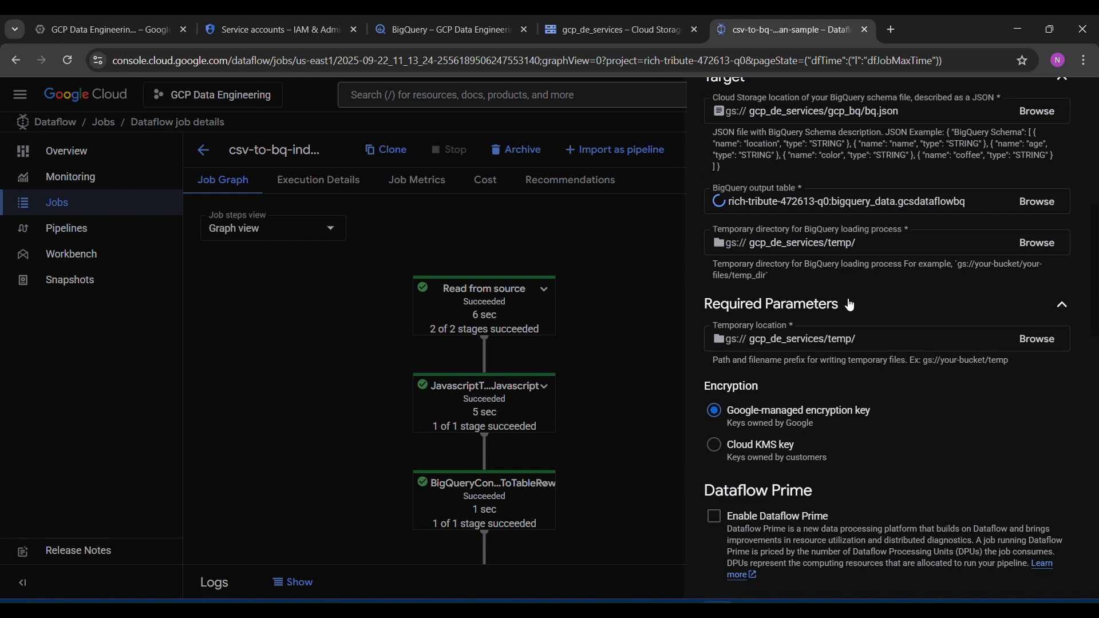
{"action": "scroll", "coordinate": [906, 402], "scroll_direction": "down", "scroll_amount": 5}
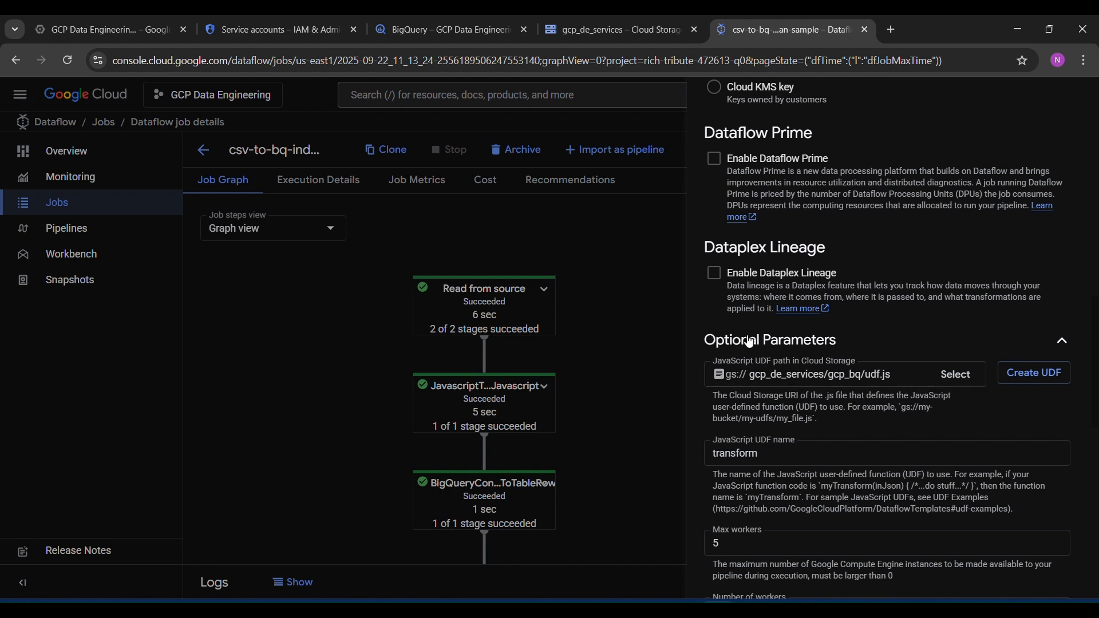
{"action": "scroll", "coordinate": [858, 366], "scroll_direction": "up", "scroll_amount": 5}
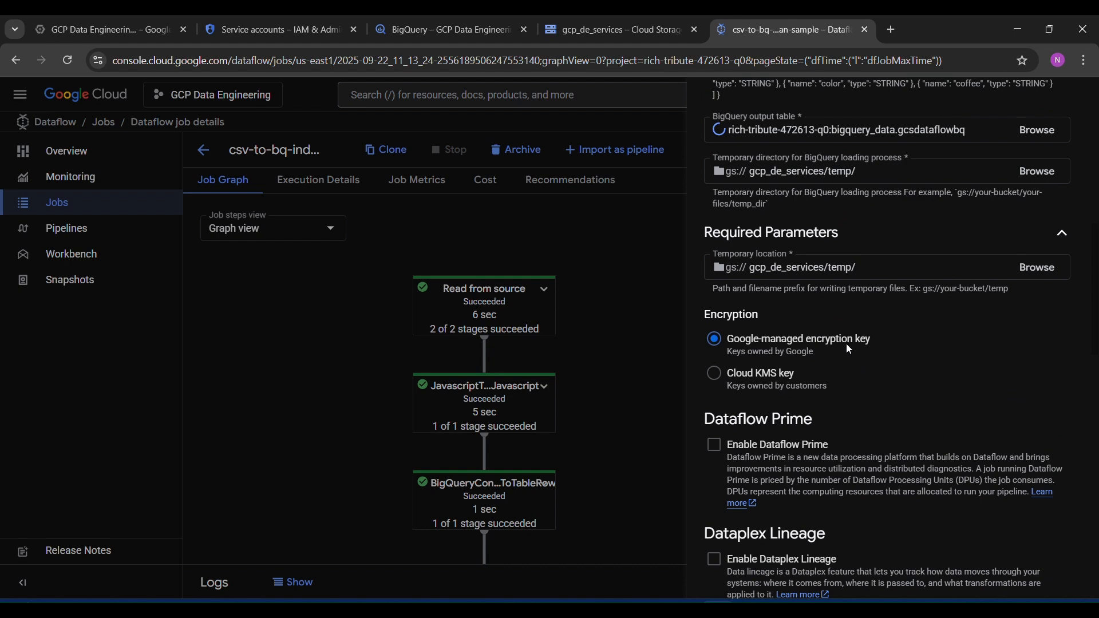
{"action": "scroll", "coordinate": [849, 349], "scroll_direction": "up", "scroll_amount": 1}
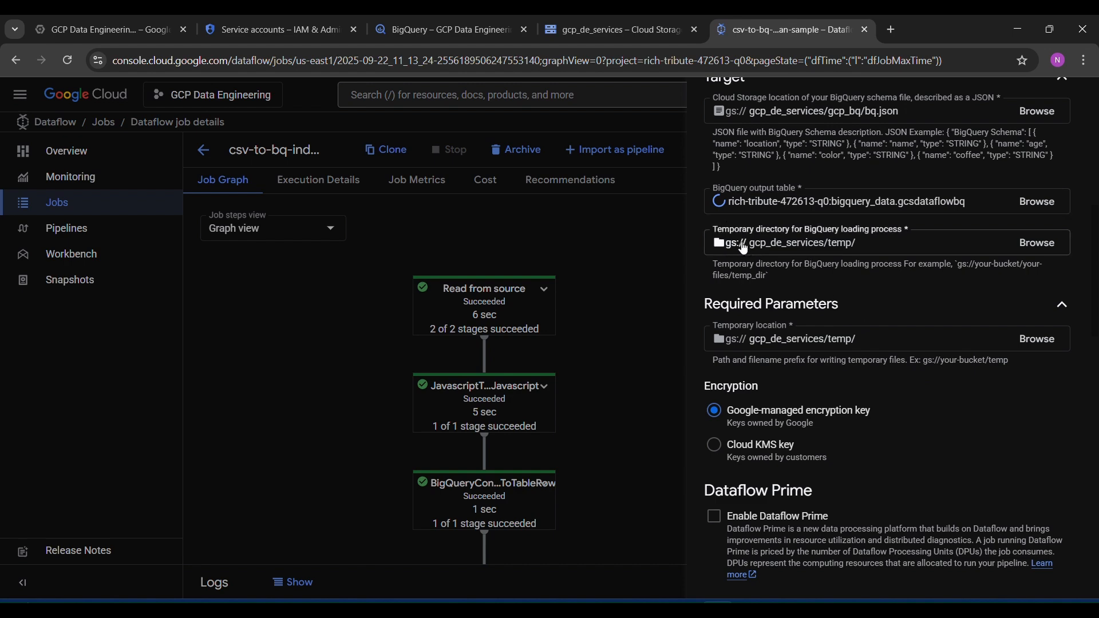
Step: Run the cloned Dataflow job with its existing UDF, worker and machine settings, and open the newly started job from the job list
{"action": "scroll", "coordinate": [848, 237], "scroll_direction": "down", "scroll_amount": 6}
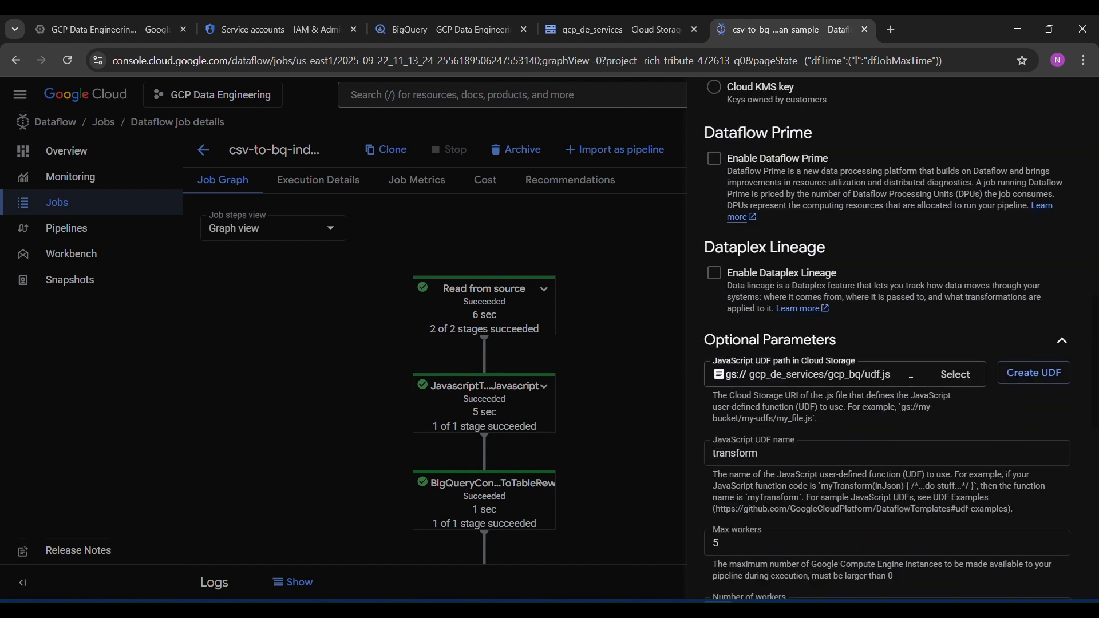
{"action": "scroll", "coordinate": [824, 447], "scroll_direction": "down", "scroll_amount": 10}
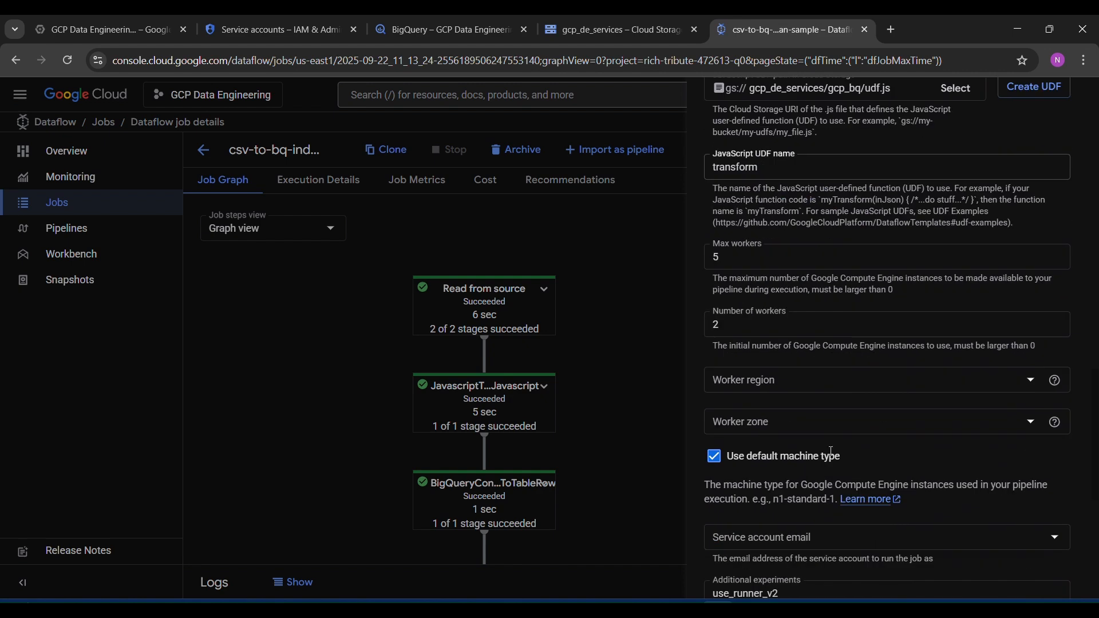
{"action": "scroll", "coordinate": [819, 340], "scroll_direction": "up", "scroll_amount": 4}
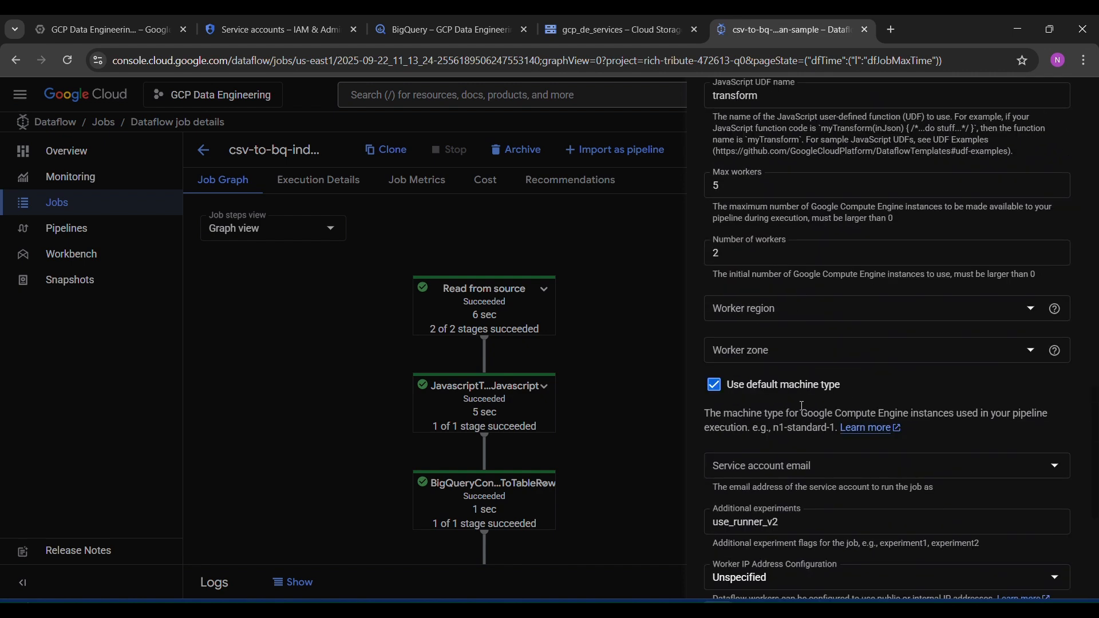
{"action": "scroll", "coordinate": [820, 400], "scroll_direction": "down", "scroll_amount": 5}
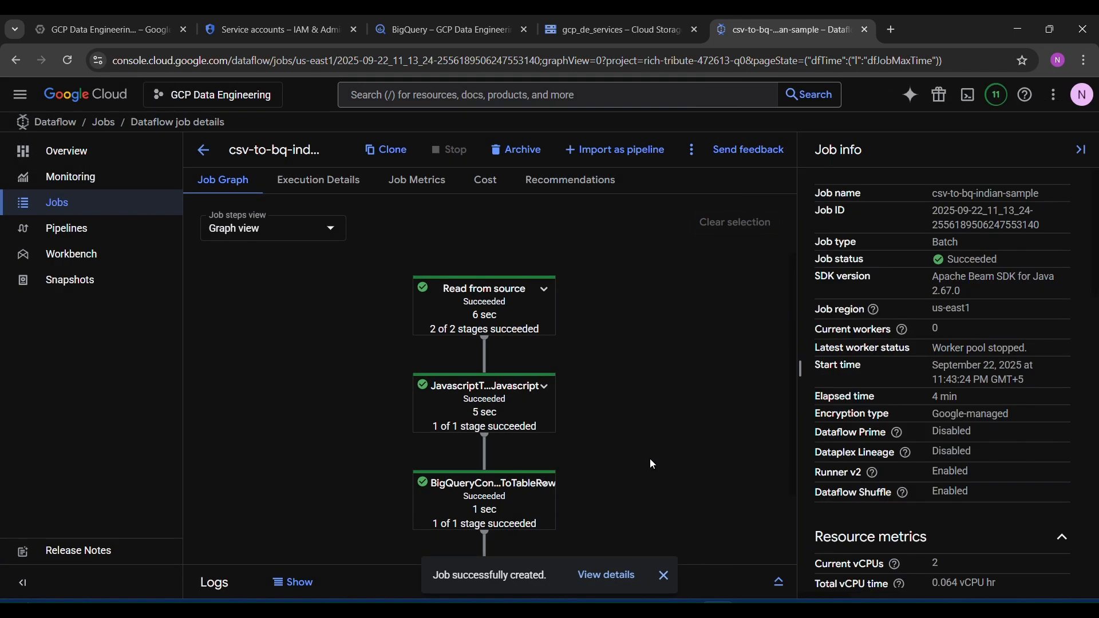
{"action": "left_click", "coordinate": [83, 205]}
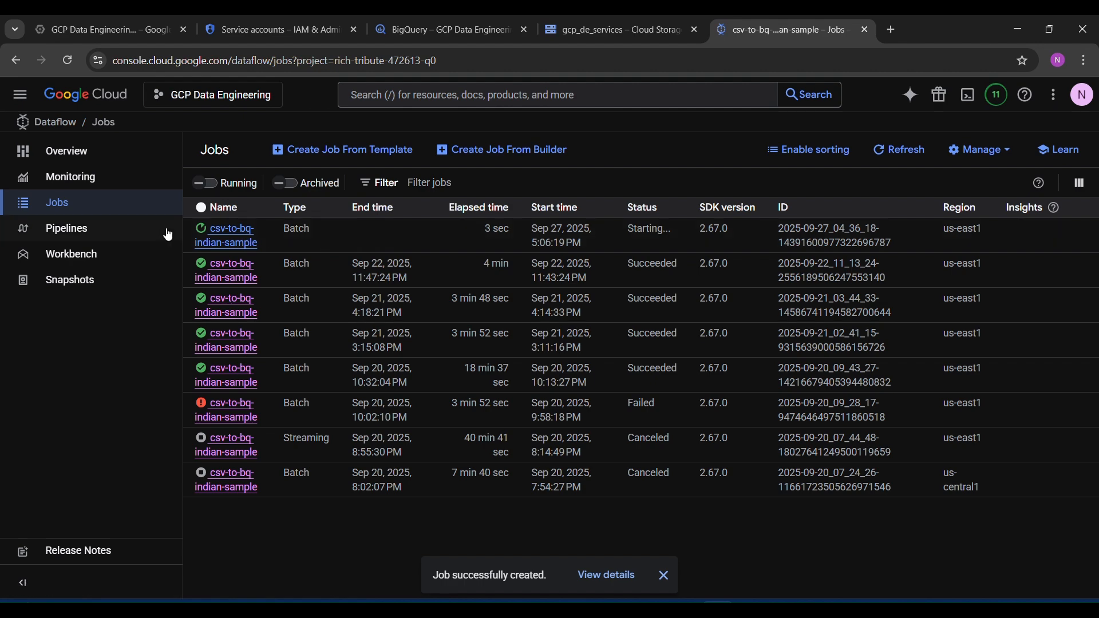
{"action": "left_click", "coordinate": [239, 240]}
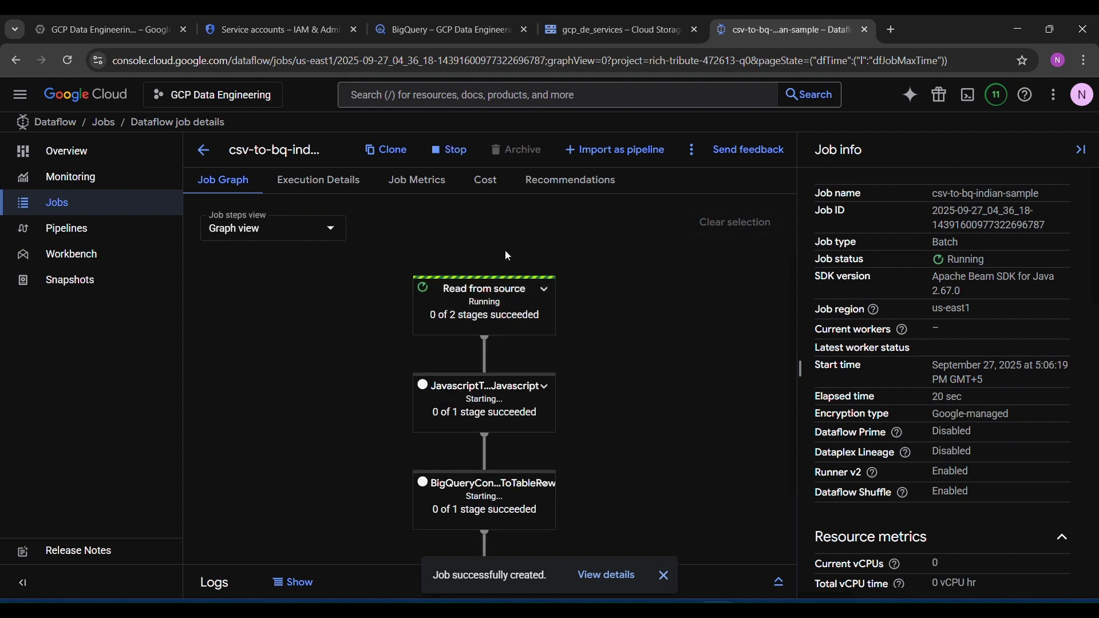
Step: Switch to BigQuery, refresh the gcsdataflowbq table, and check its details, schema and data preview
{"action": "left_click", "coordinate": [403, 37]}
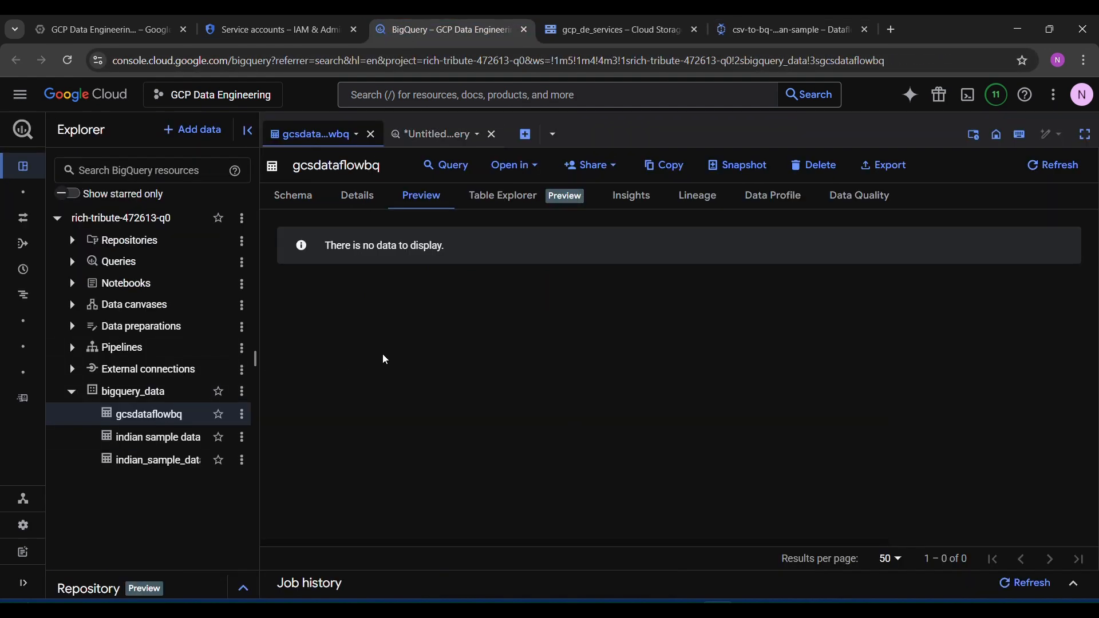
{"action": "left_click", "coordinate": [1049, 170]}
{"action": "left_click", "coordinate": [358, 195]}
{"action": "left_click", "coordinate": [309, 200]}
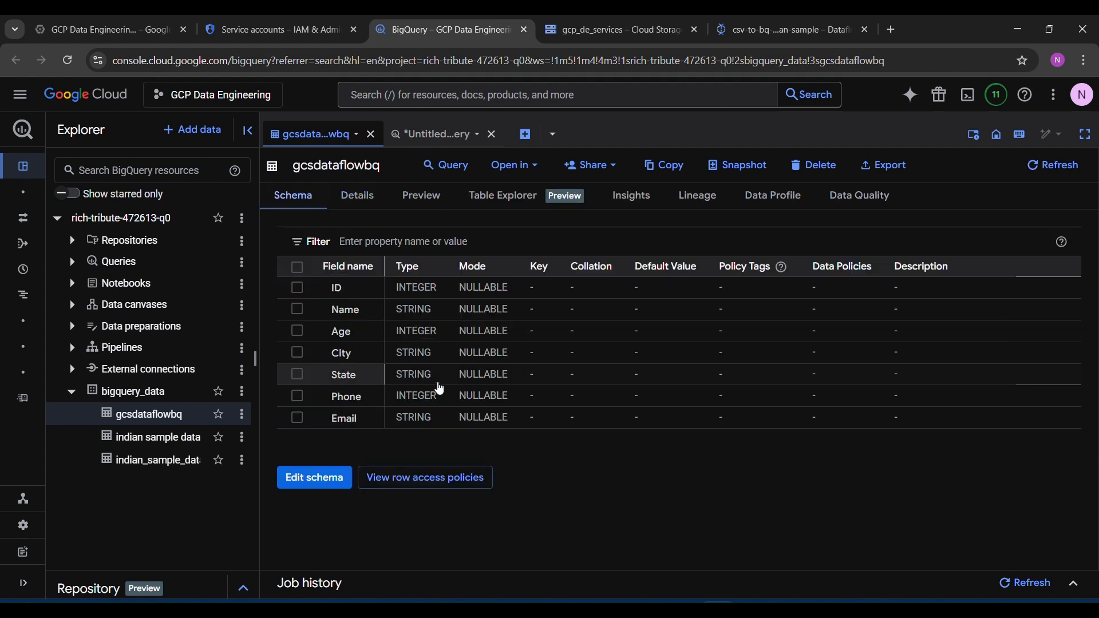
{"action": "left_click", "coordinate": [431, 209]}
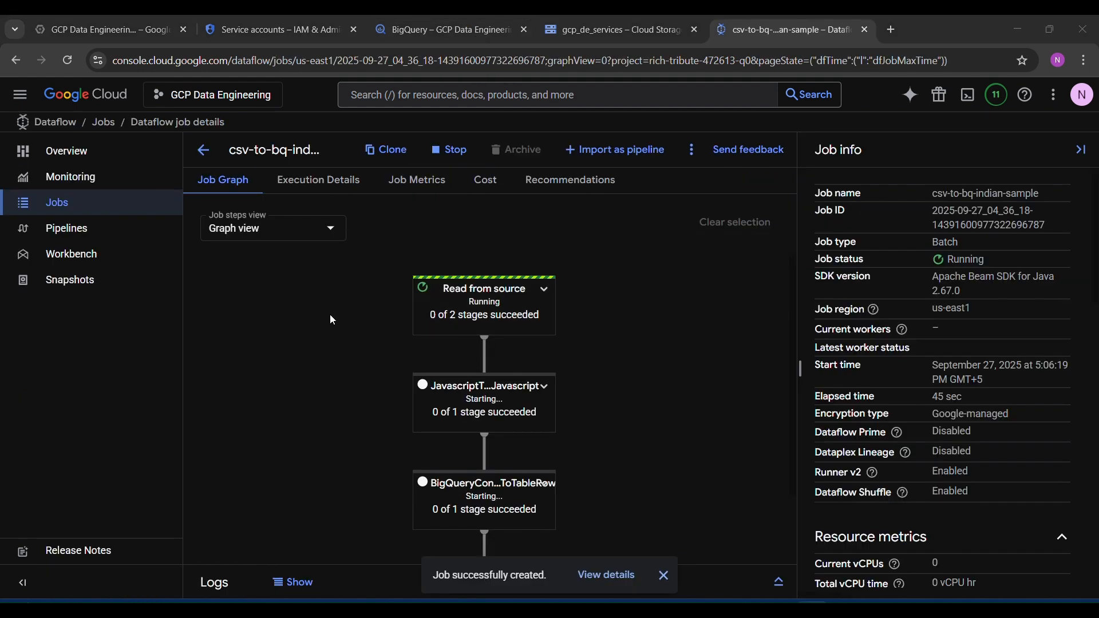
Step: Switch to the running Dataflow job, view its steps as a table, and return to the graph view
{"action": "scroll", "coordinate": [667, 372], "scroll_direction": "down", "scroll_amount": 2}
{"action": "scroll", "coordinate": [668, 374], "scroll_direction": "up", "scroll_amount": 2}
{"action": "left_click", "coordinate": [322, 229]}
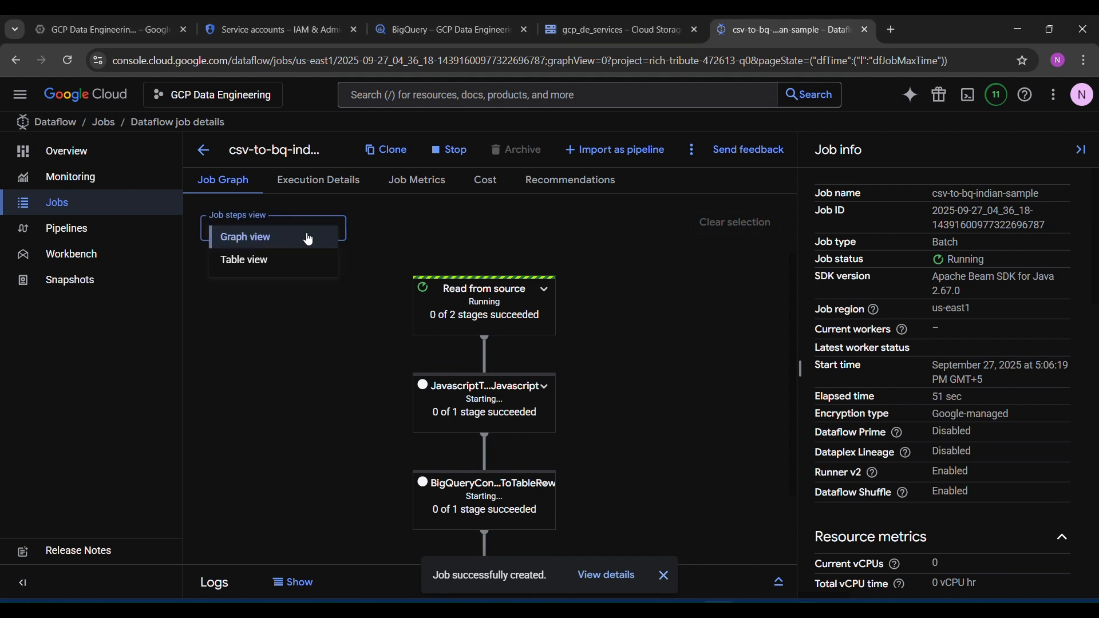
{"action": "left_click", "coordinate": [306, 262]}
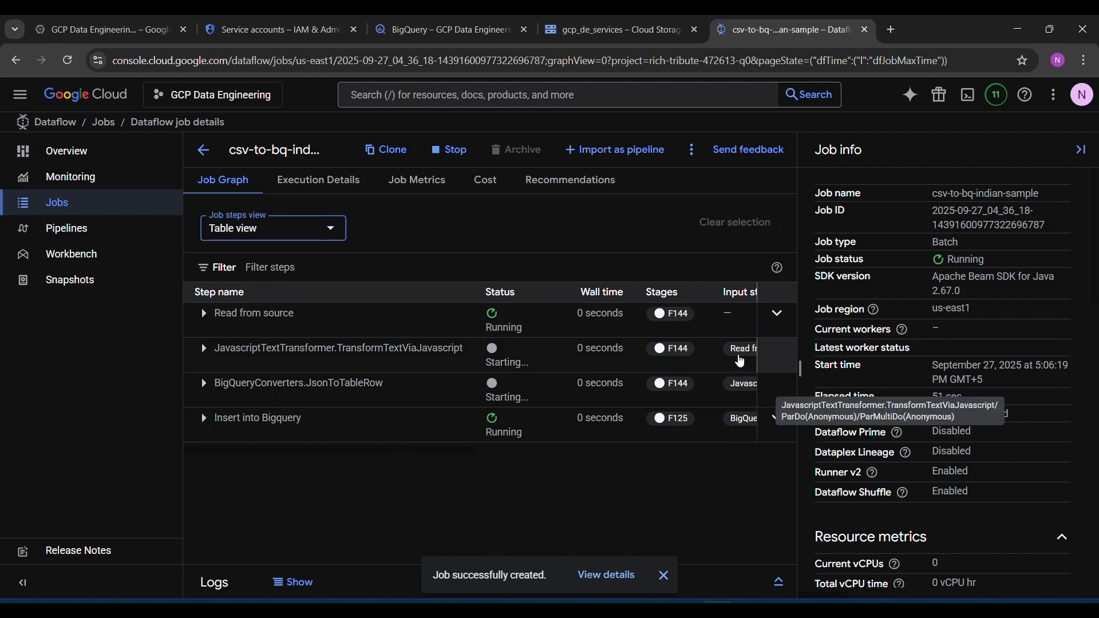
{"action": "left_click", "coordinate": [284, 239]}
{"action": "left_click", "coordinate": [299, 236]}
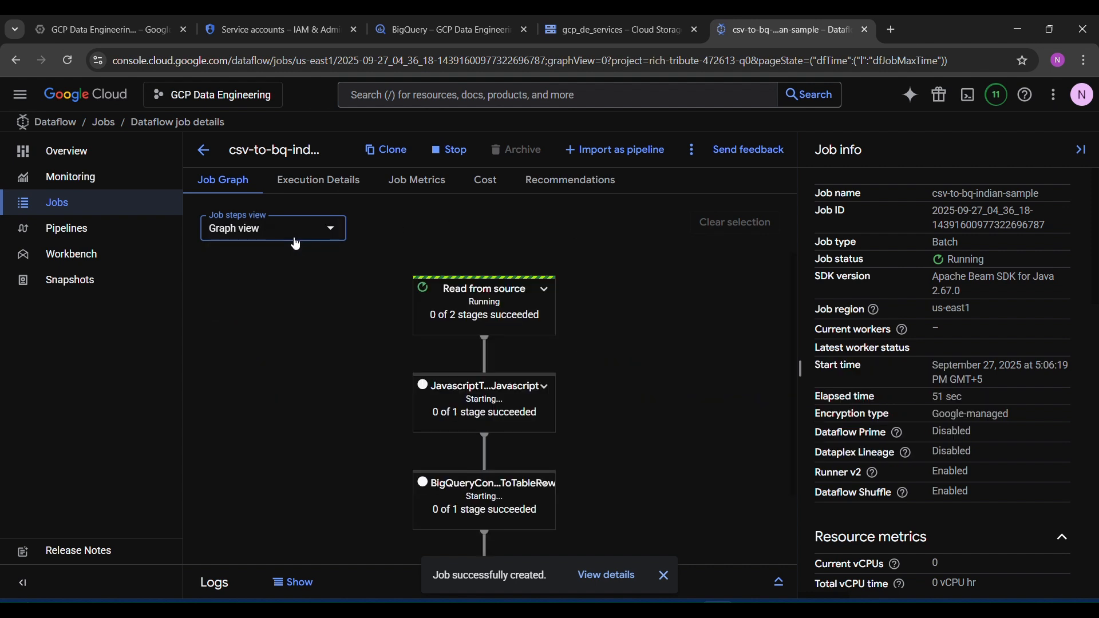
Step: Examine the job graph's stage progress and the job info and pipeline options, reloading the page to check the stages again
{"action": "scroll", "coordinate": [667, 390], "scroll_direction": "down", "scroll_amount": 3}
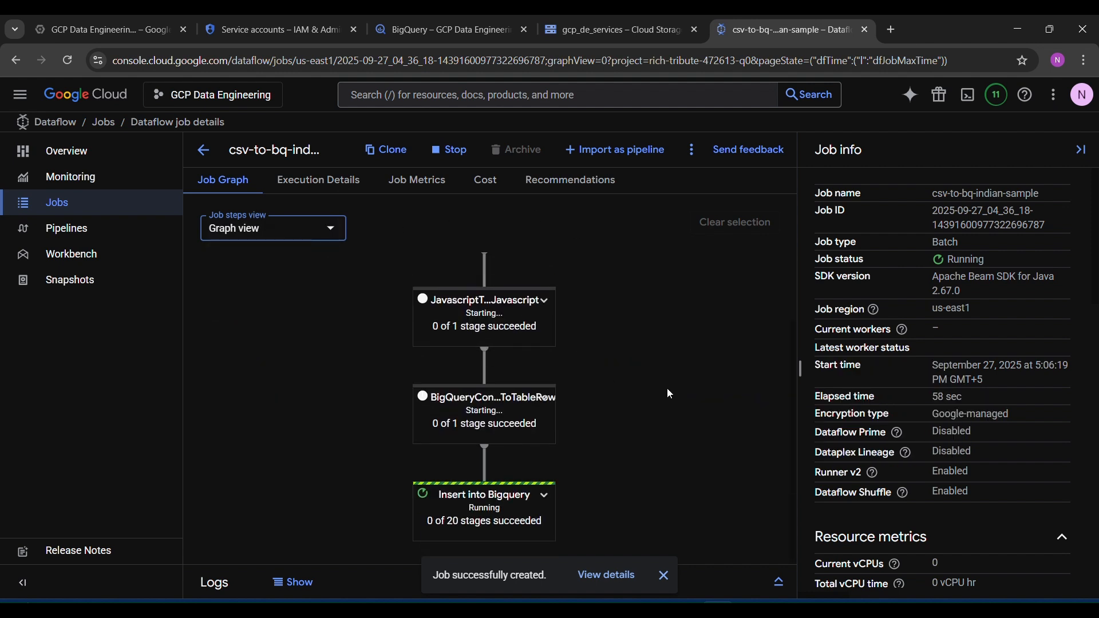
{"action": "scroll", "coordinate": [670, 394], "scroll_direction": "up", "scroll_amount": 3}
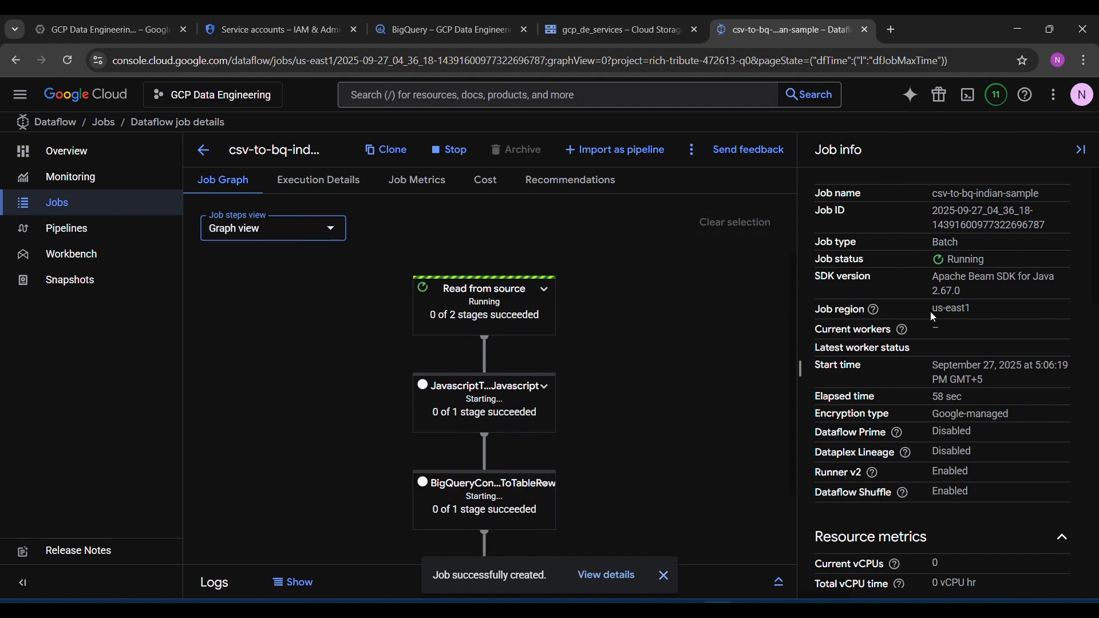
{"action": "scroll", "coordinate": [934, 317], "scroll_direction": "down", "scroll_amount": 15}
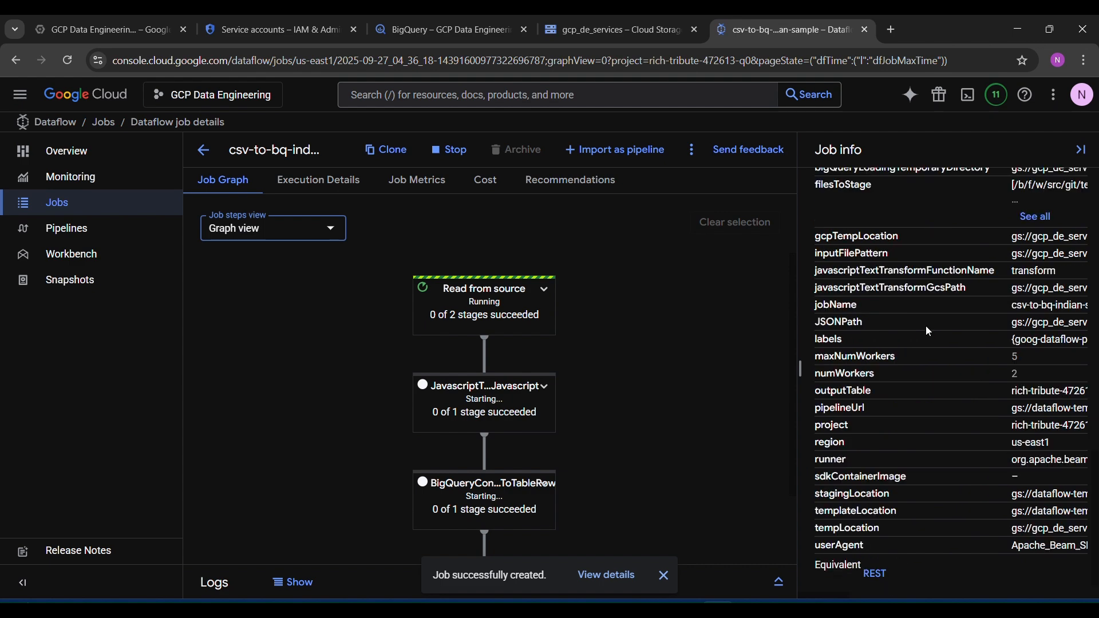
{"action": "scroll", "coordinate": [939, 493], "scroll_direction": "up", "scroll_amount": 15}
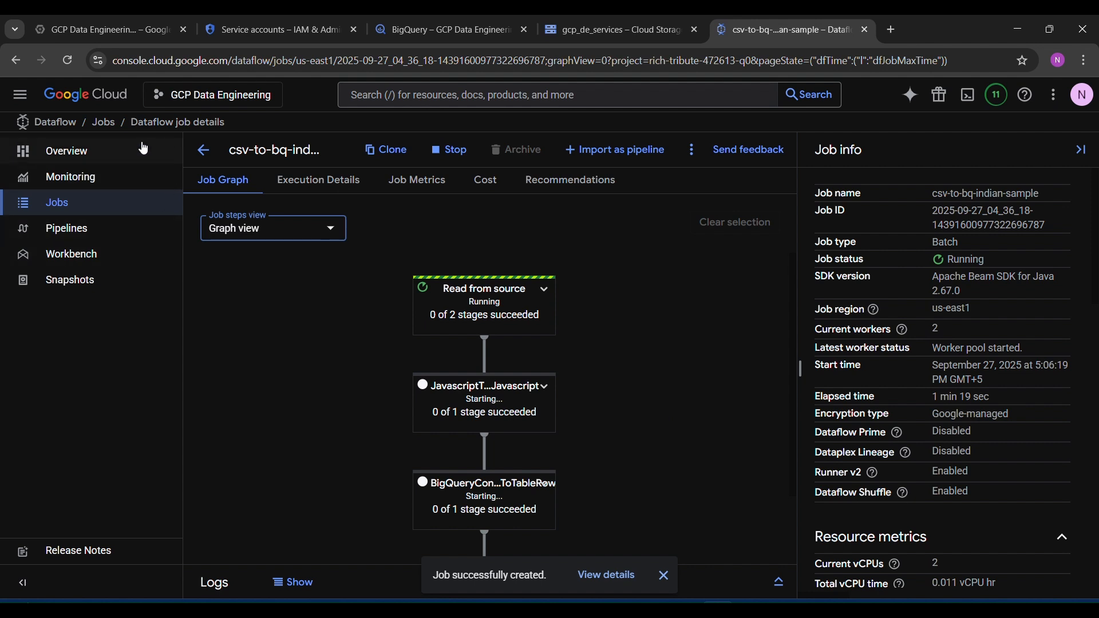
{"action": "left_click", "coordinate": [64, 59]}
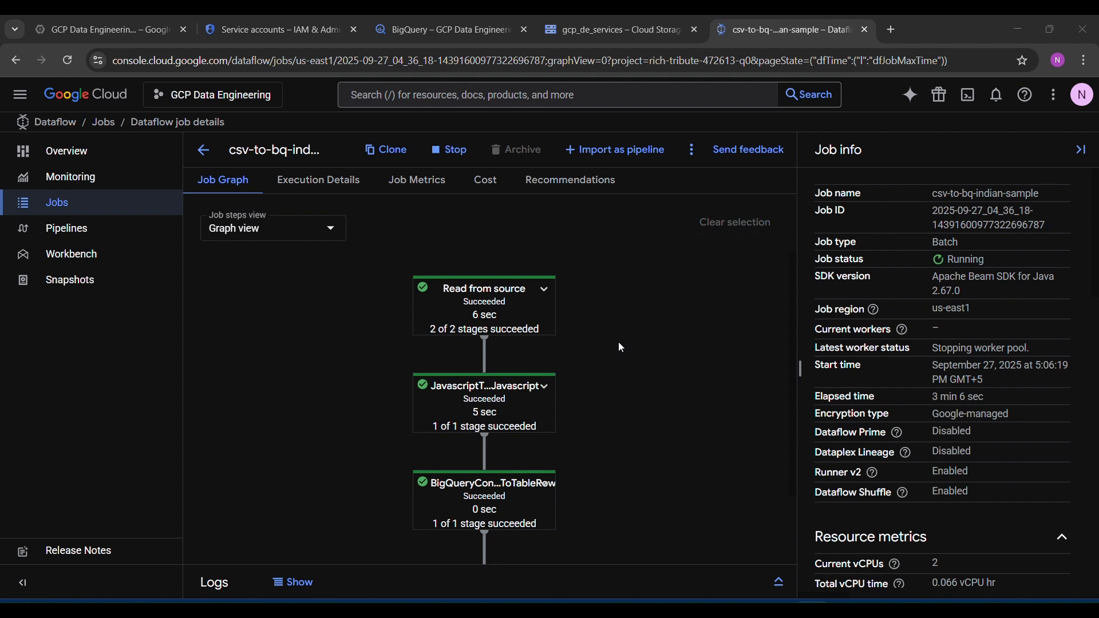
{"action": "scroll", "coordinate": [620, 347], "scroll_direction": "down", "scroll_amount": 2}
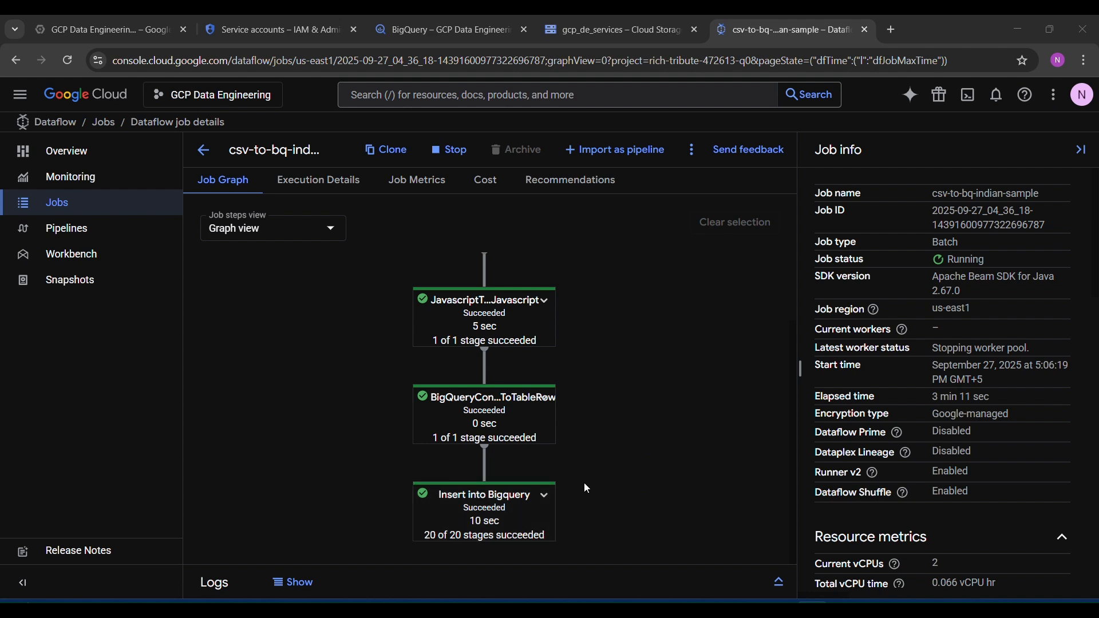
{"action": "scroll", "coordinate": [585, 483], "scroll_direction": "up", "scroll_amount": 2}
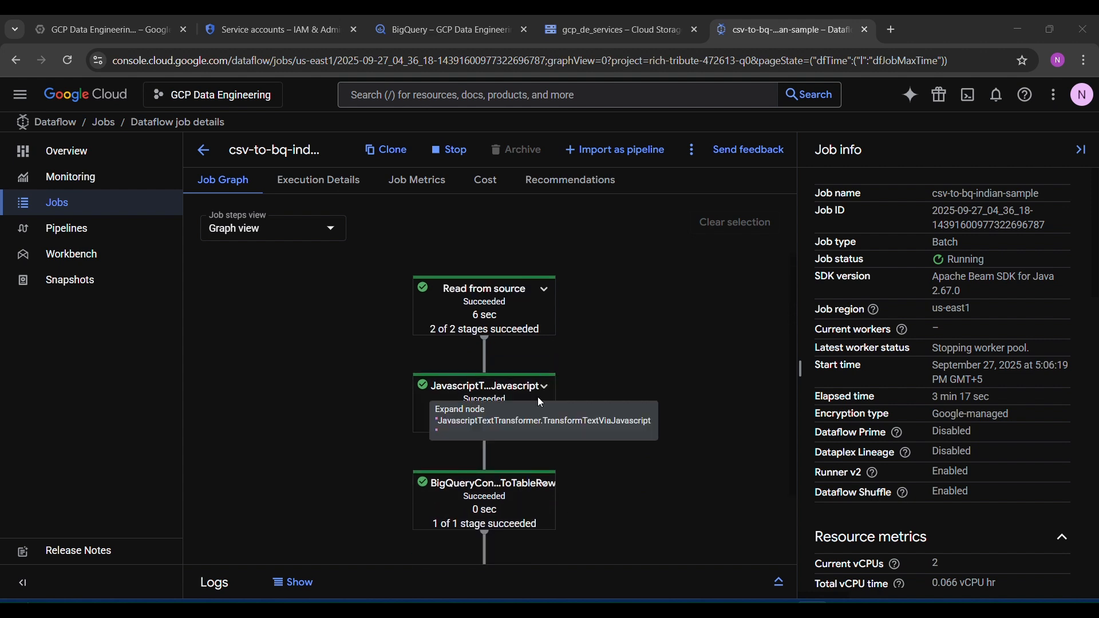
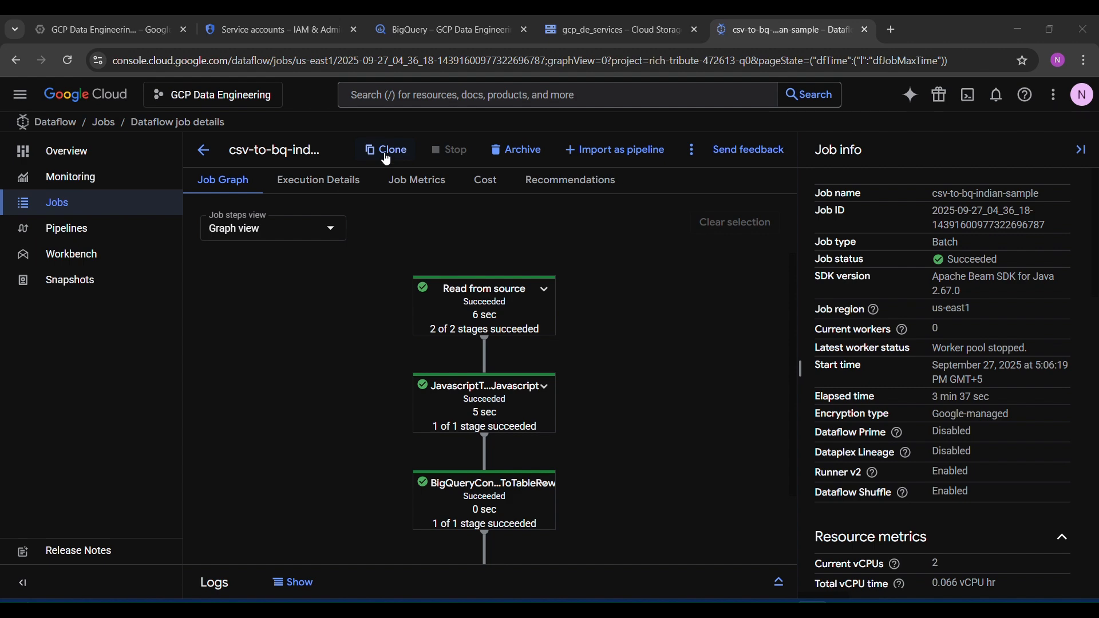
Step: Switch to BigQuery, refresh gcsdataflowbq, and check its previewed rows and last-modified time
{"action": "left_click", "coordinate": [411, 34]}
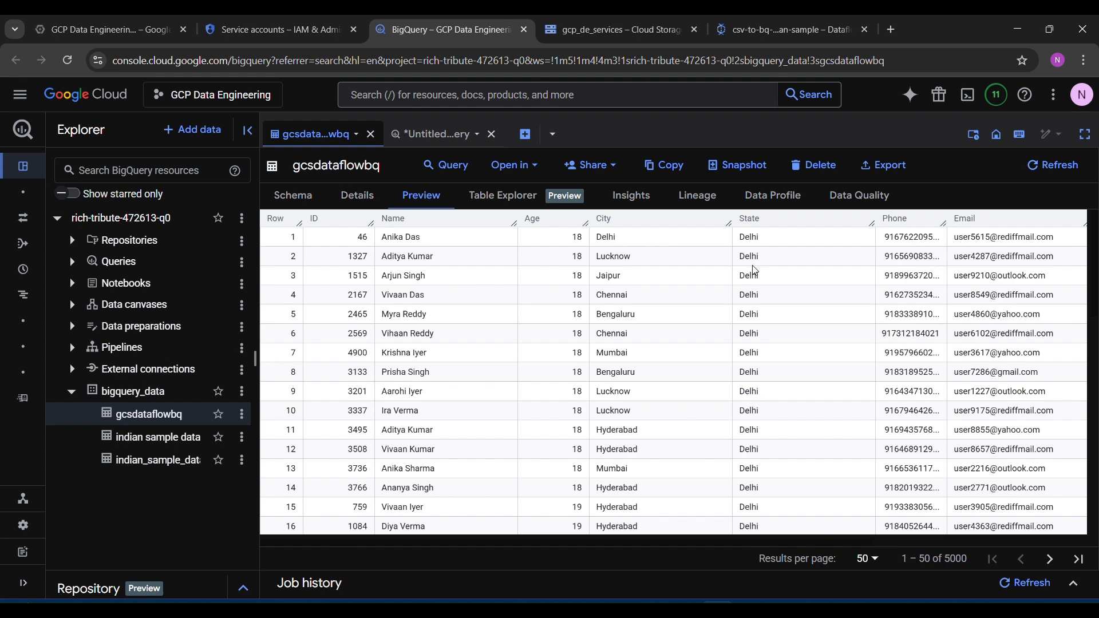
{"action": "left_click", "coordinate": [358, 195]}
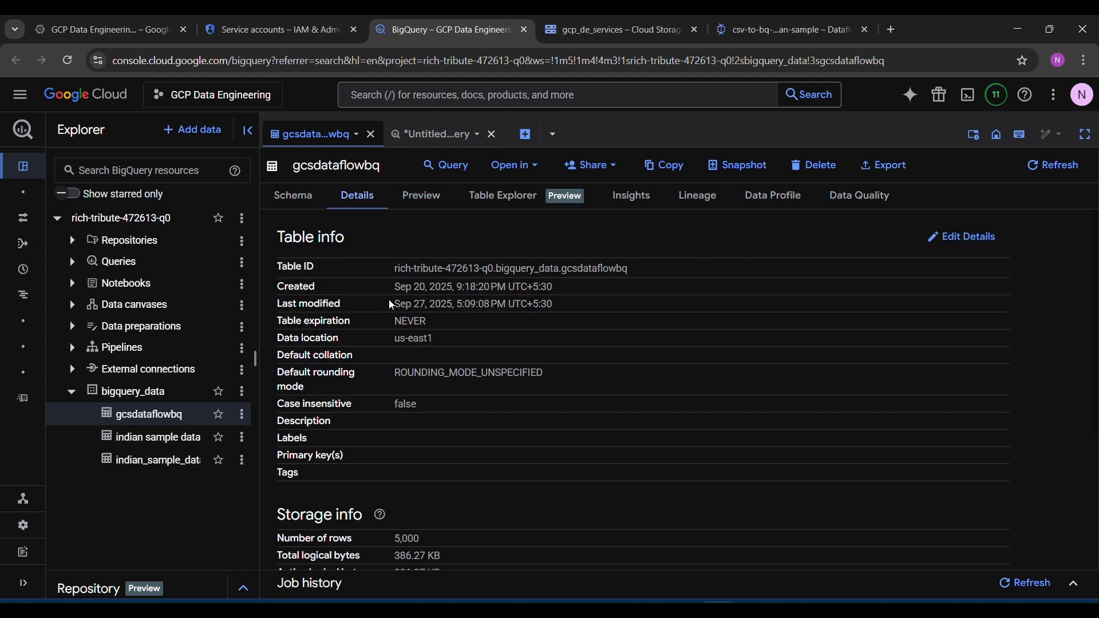
{"action": "left_click_drag", "start_coordinate": [428, 309], "coordinate": [536, 314]}
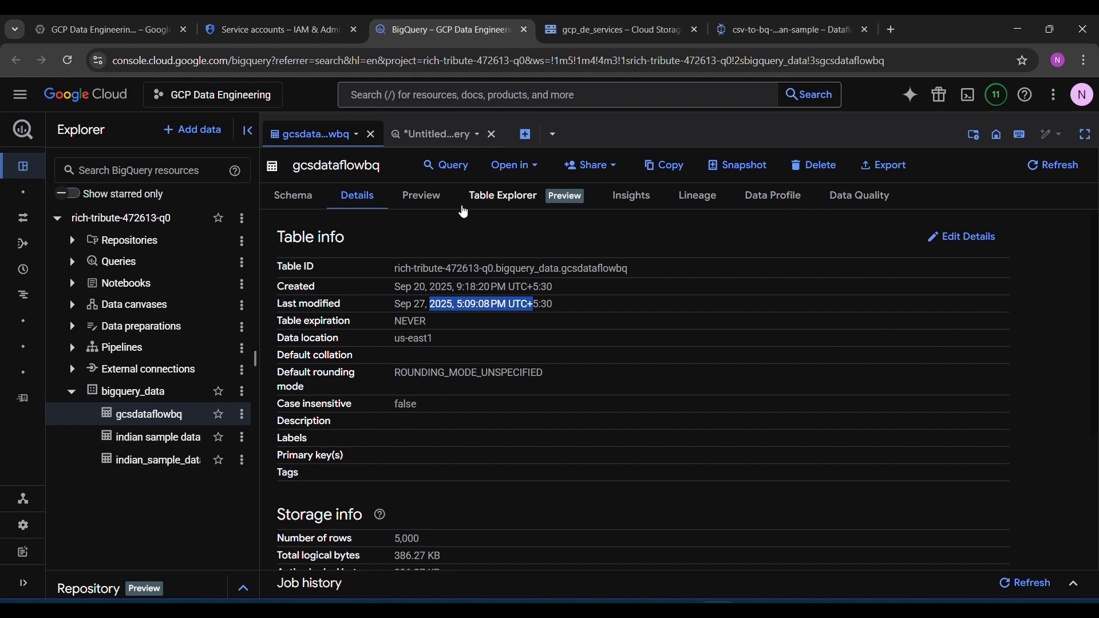
{"action": "left_click", "coordinate": [428, 194]}
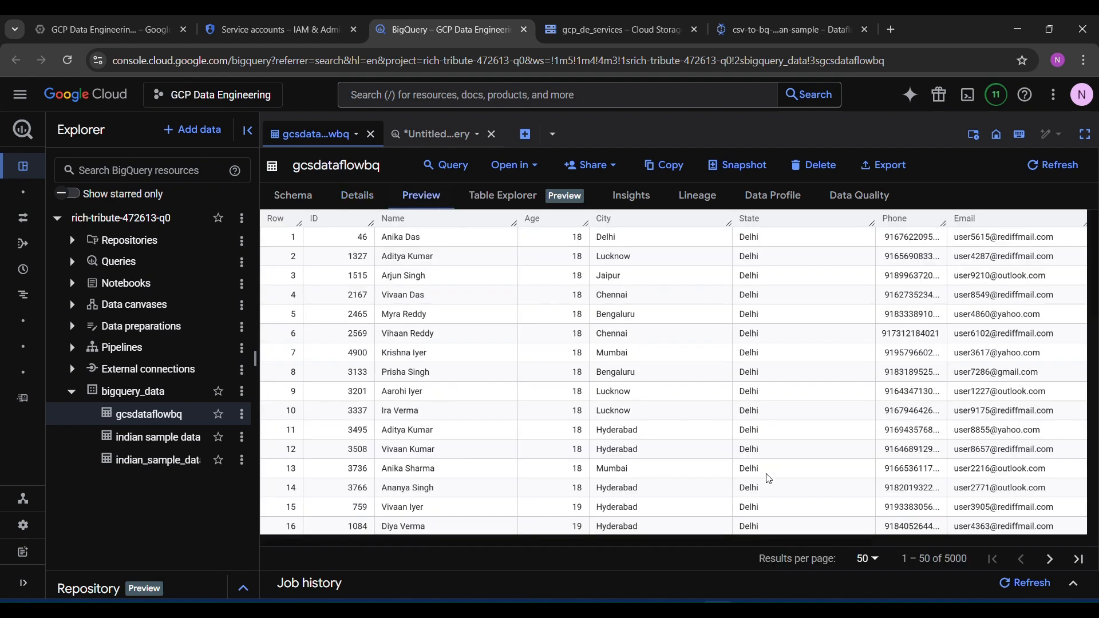
{"action": "left_click", "coordinate": [1055, 165]}
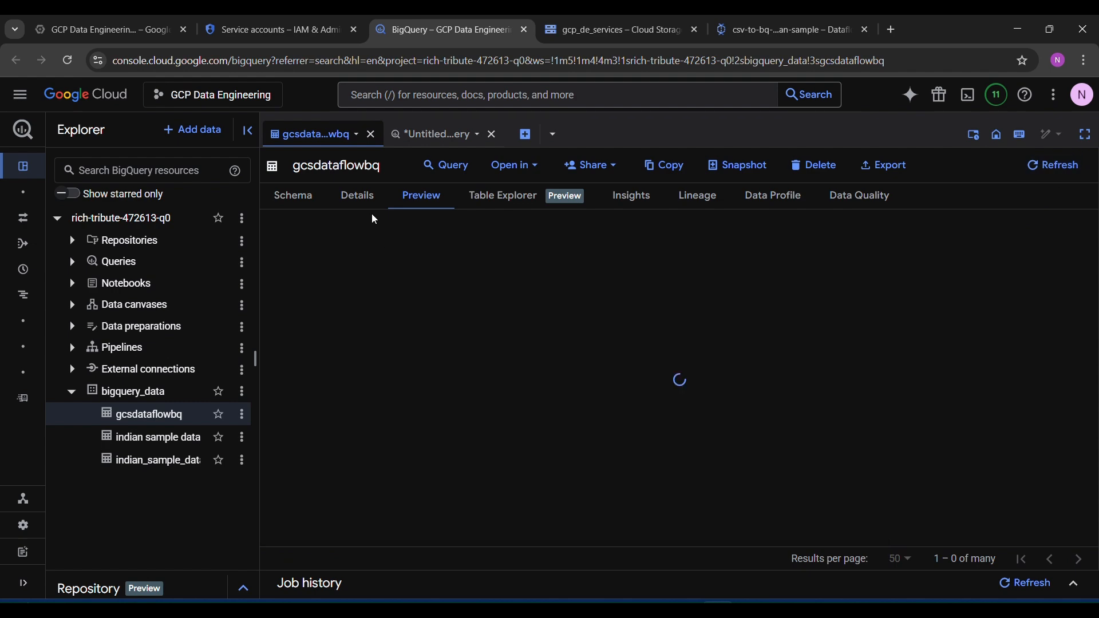
{"action": "left_click", "coordinate": [369, 205]}
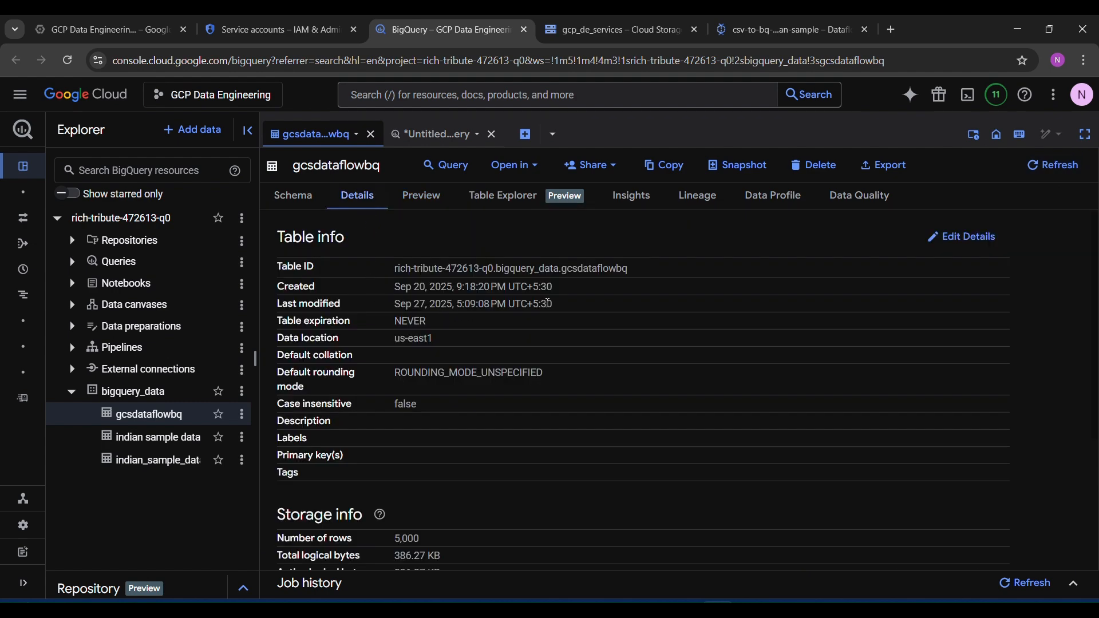
{"action": "left_click_drag", "start_coordinate": [548, 303], "coordinate": [411, 304]}
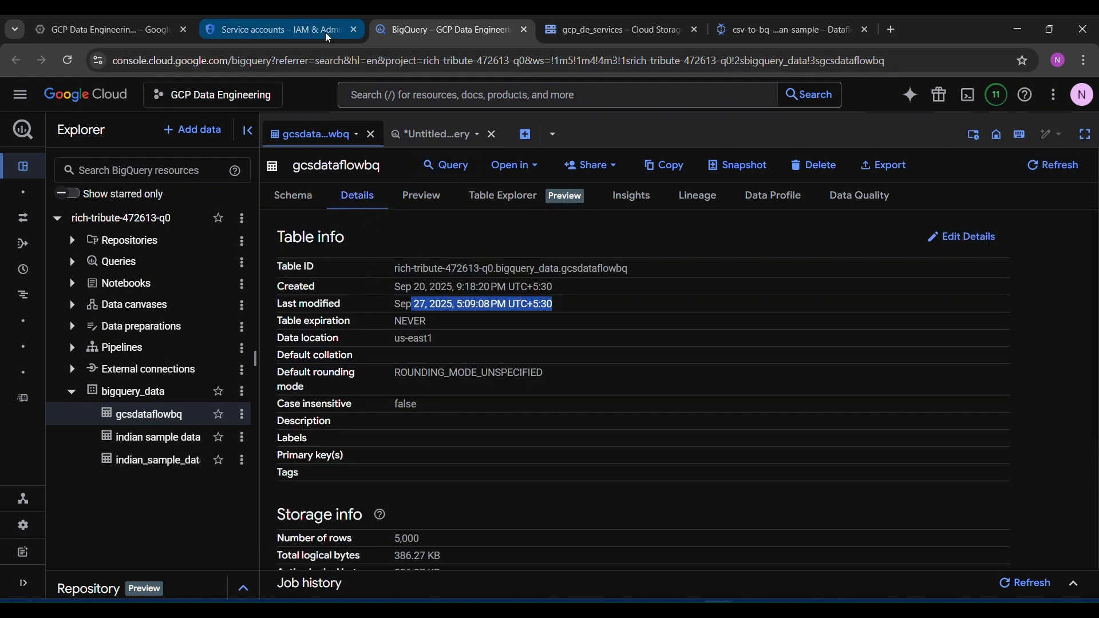
Step: Compare the newest job's start and end times in the Dataflow job list with the BigQuery table's last-modified time
{"action": "left_click", "coordinate": [766, 35]}
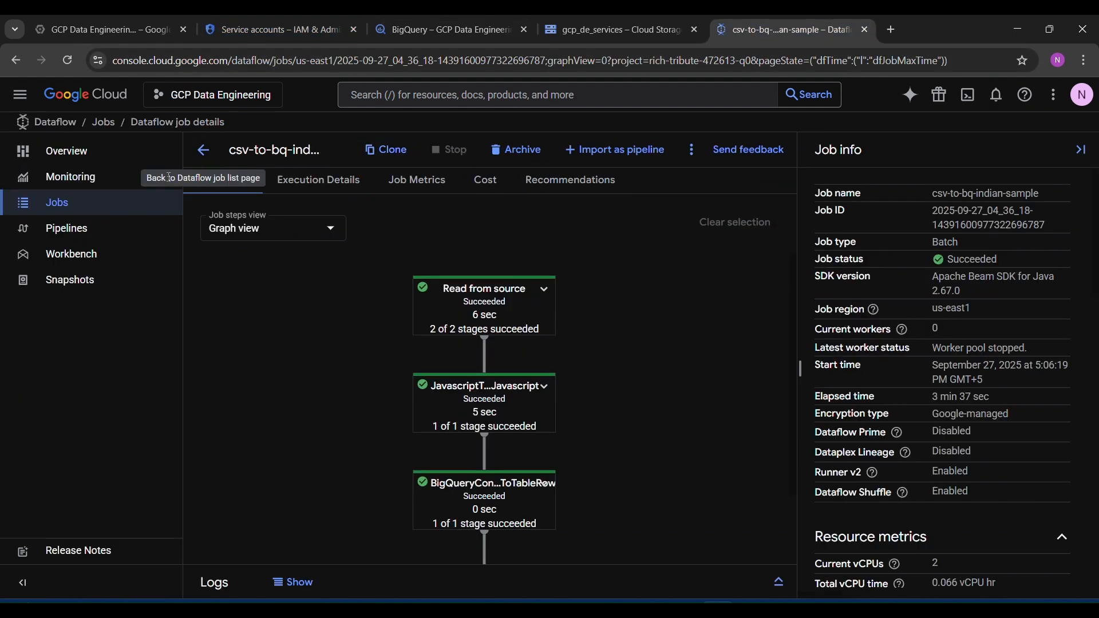
{"action": "left_click", "coordinate": [203, 151]}
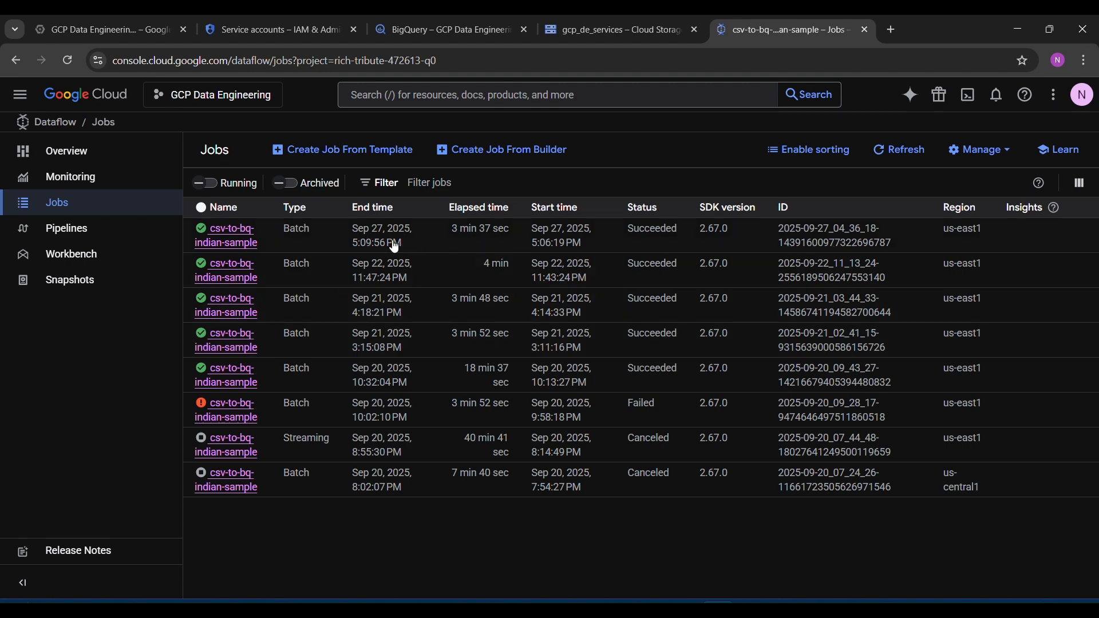
{"action": "left_click", "coordinate": [405, 30]}
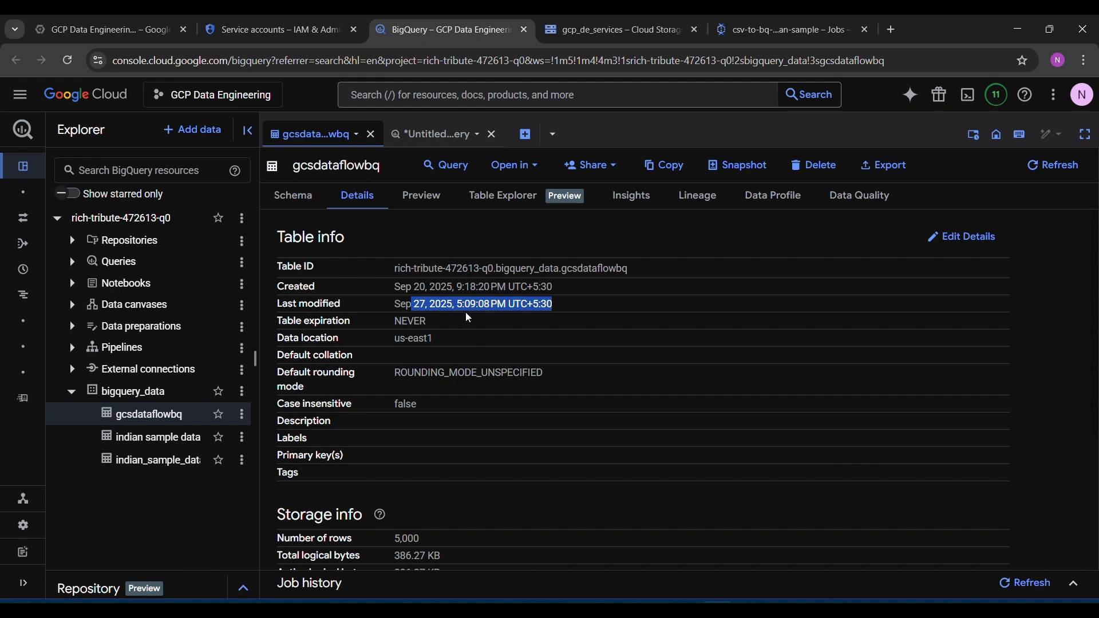
{"action": "left_click", "coordinate": [791, 33]}
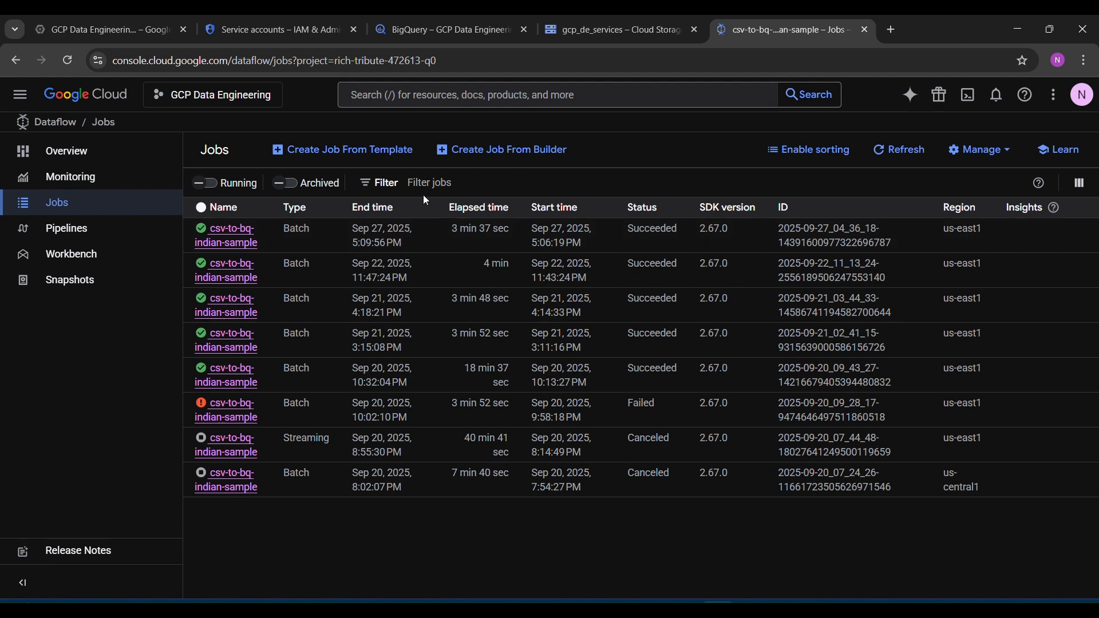
{"action": "left_click", "coordinate": [424, 23]}
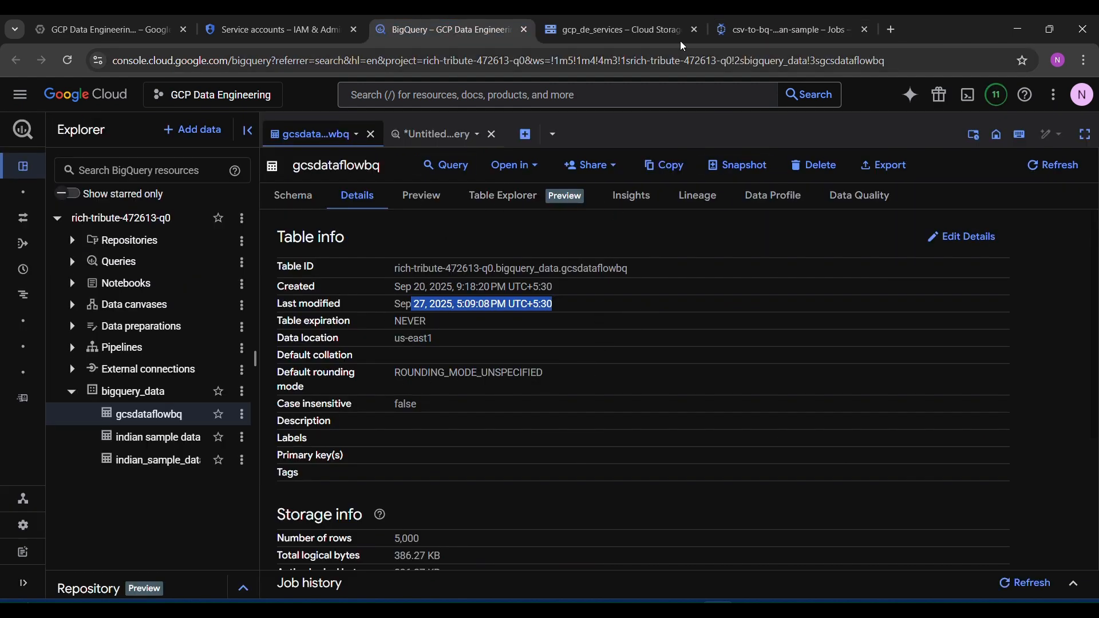
Step: Create and run the query SELECT * FROM `rich-tribute-472613-q0.bigquery_data.gcsdataflowbq` LIMIT 1000 after previewing the table
{"action": "left_click", "coordinate": [422, 195]}
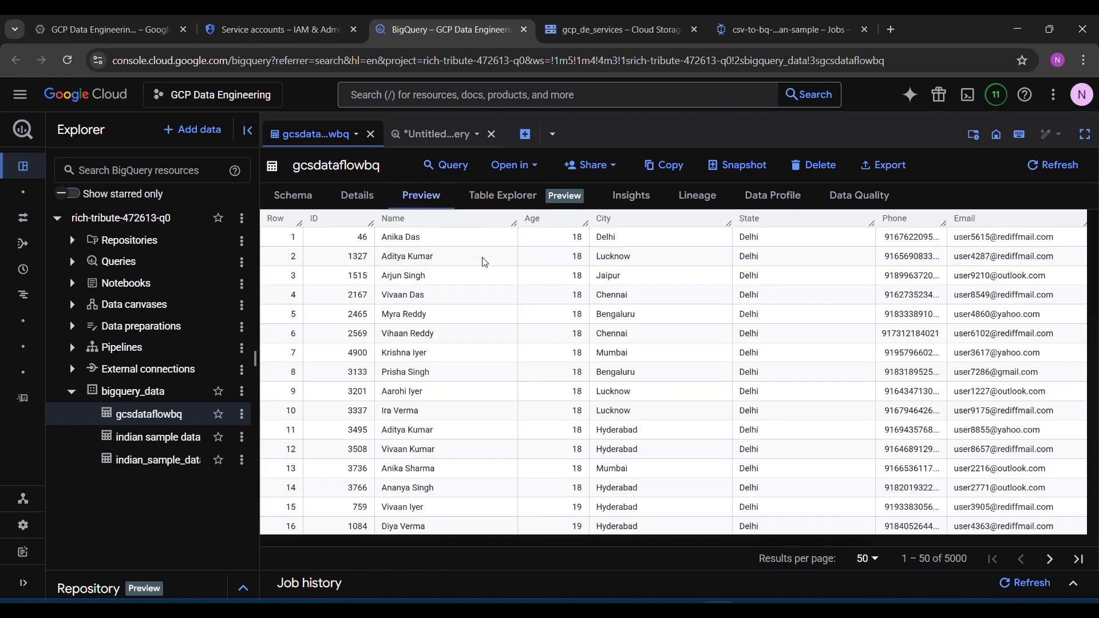
{"action": "left_click", "coordinate": [449, 171]}
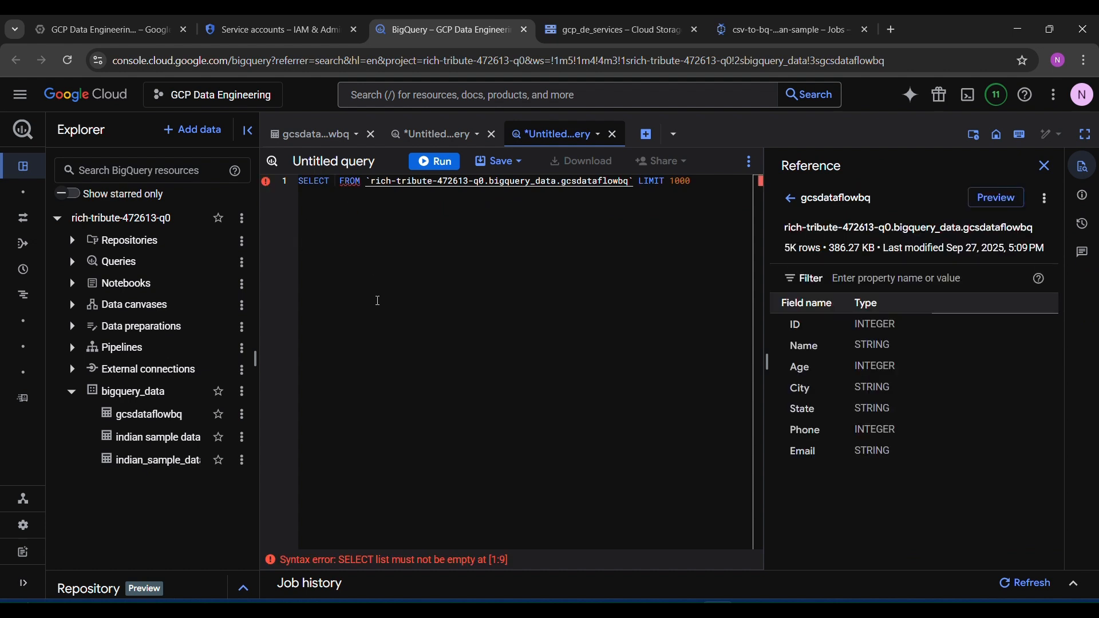
{"action": "type", "text": "*"}
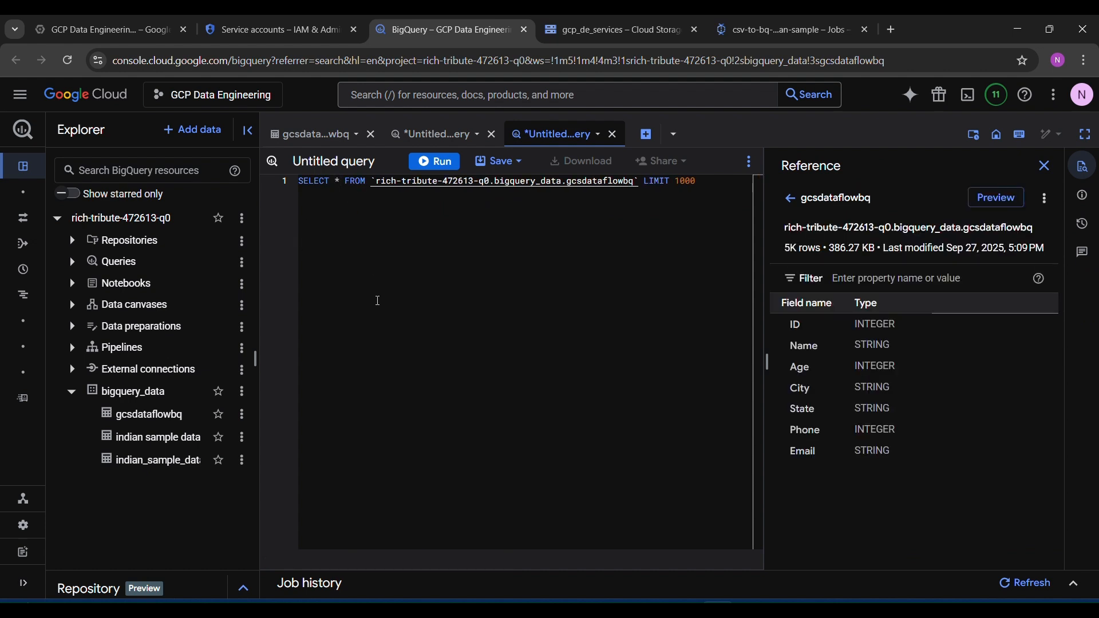
{"action": "left_click", "coordinate": [451, 164]}
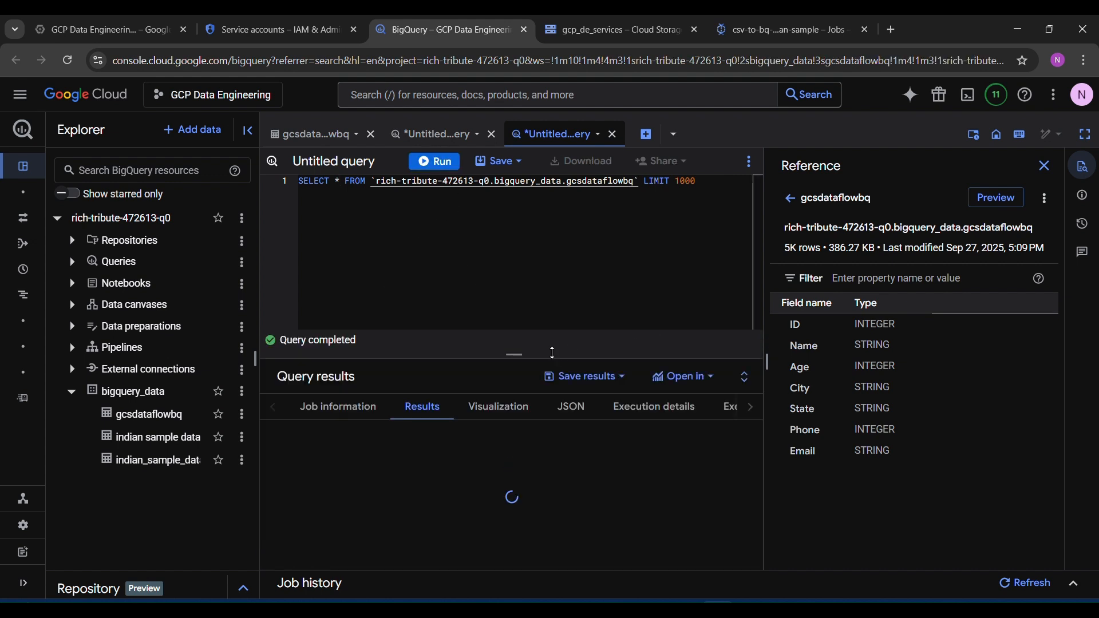
Step: Enlarge the query results area, look through the first page of returned rows, and slightly reduce the area again
{"action": "left_click_drag", "start_coordinate": [527, 354], "coordinate": [527, 292]}
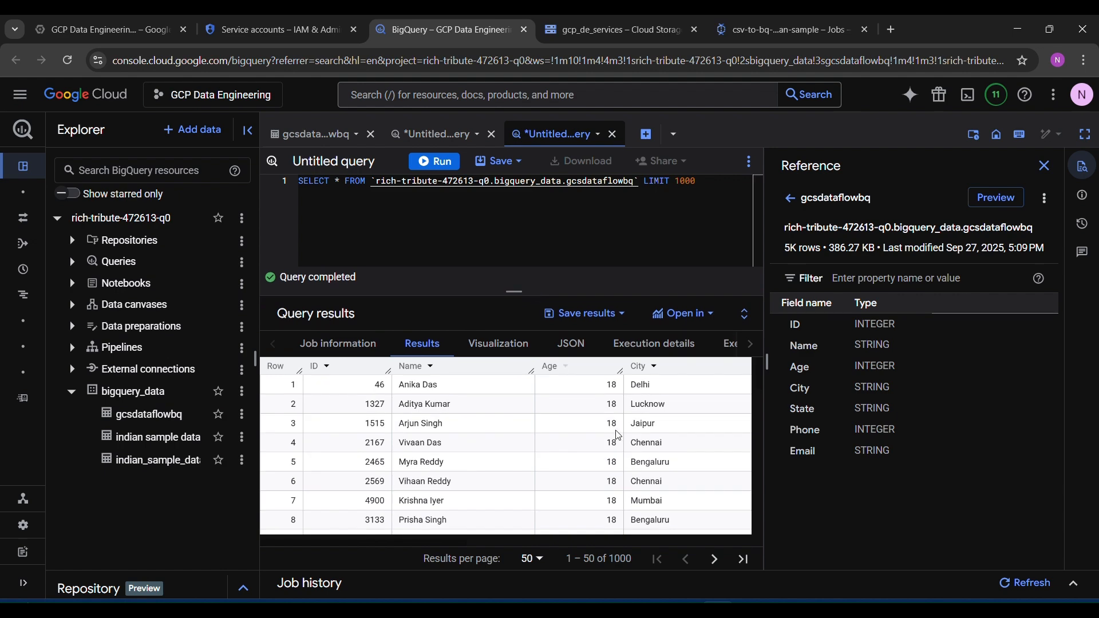
{"action": "scroll", "coordinate": [618, 437], "scroll_direction": "down", "scroll_amount": 11}
{"action": "scroll", "coordinate": [618, 438], "scroll_direction": "down", "scroll_amount": 3}
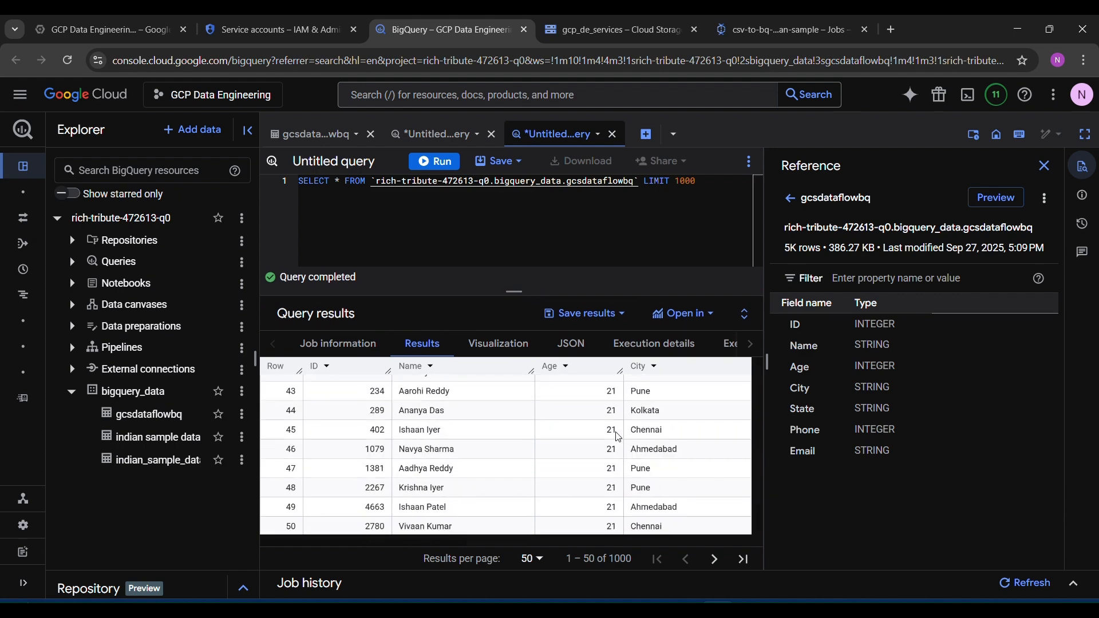
{"action": "scroll", "coordinate": [617, 440], "scroll_direction": "up", "scroll_amount": 14}
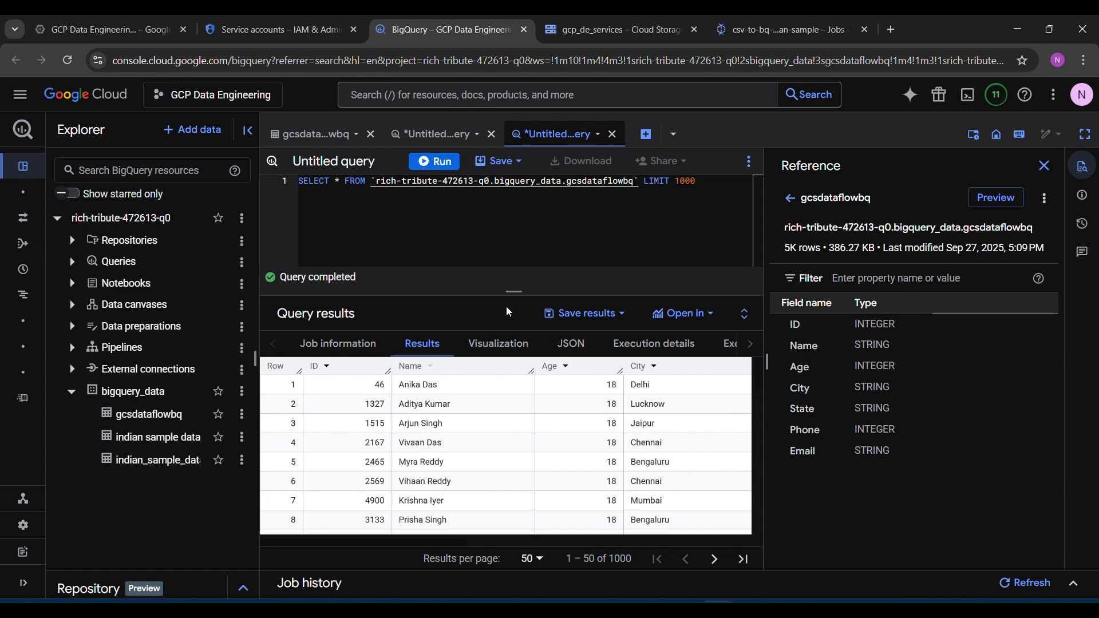
{"action": "left_click_drag", "start_coordinate": [514, 293], "coordinate": [523, 316]}
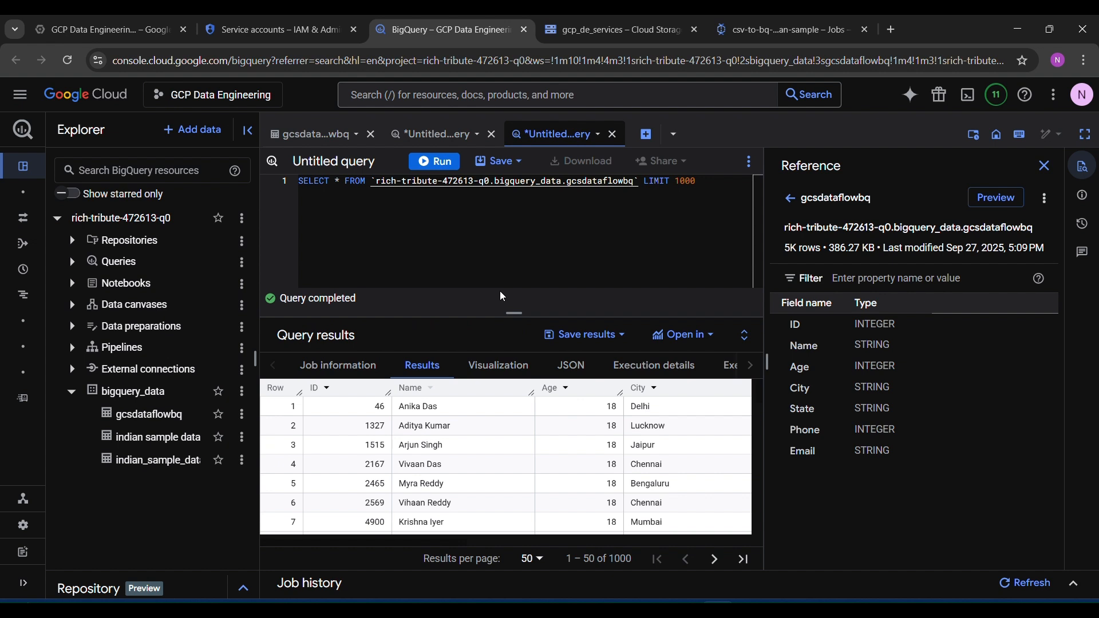